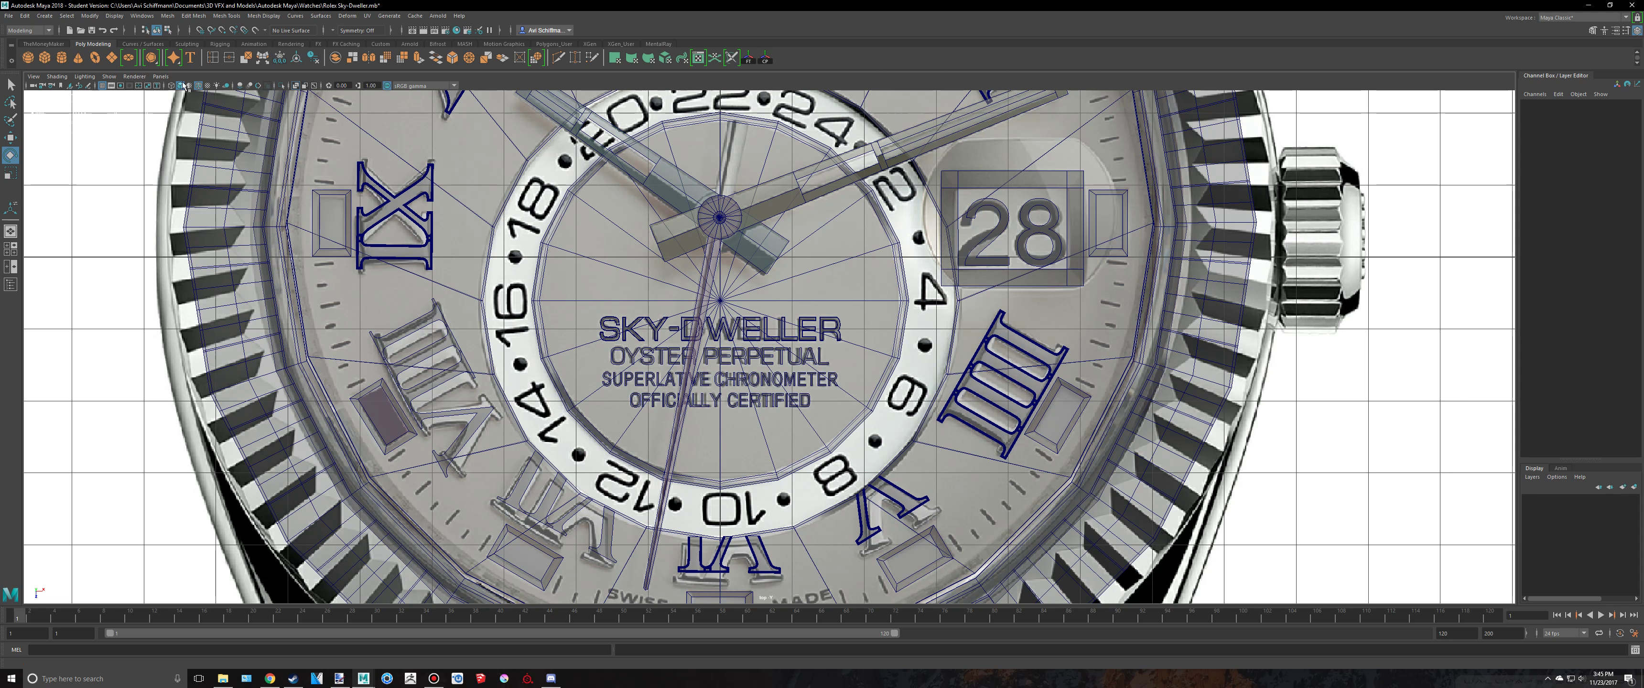
# Create a polygon 3D text object reading "22" for the watch's inner 24-hour ring
pyautogui.scroll(-2, 412, 247)
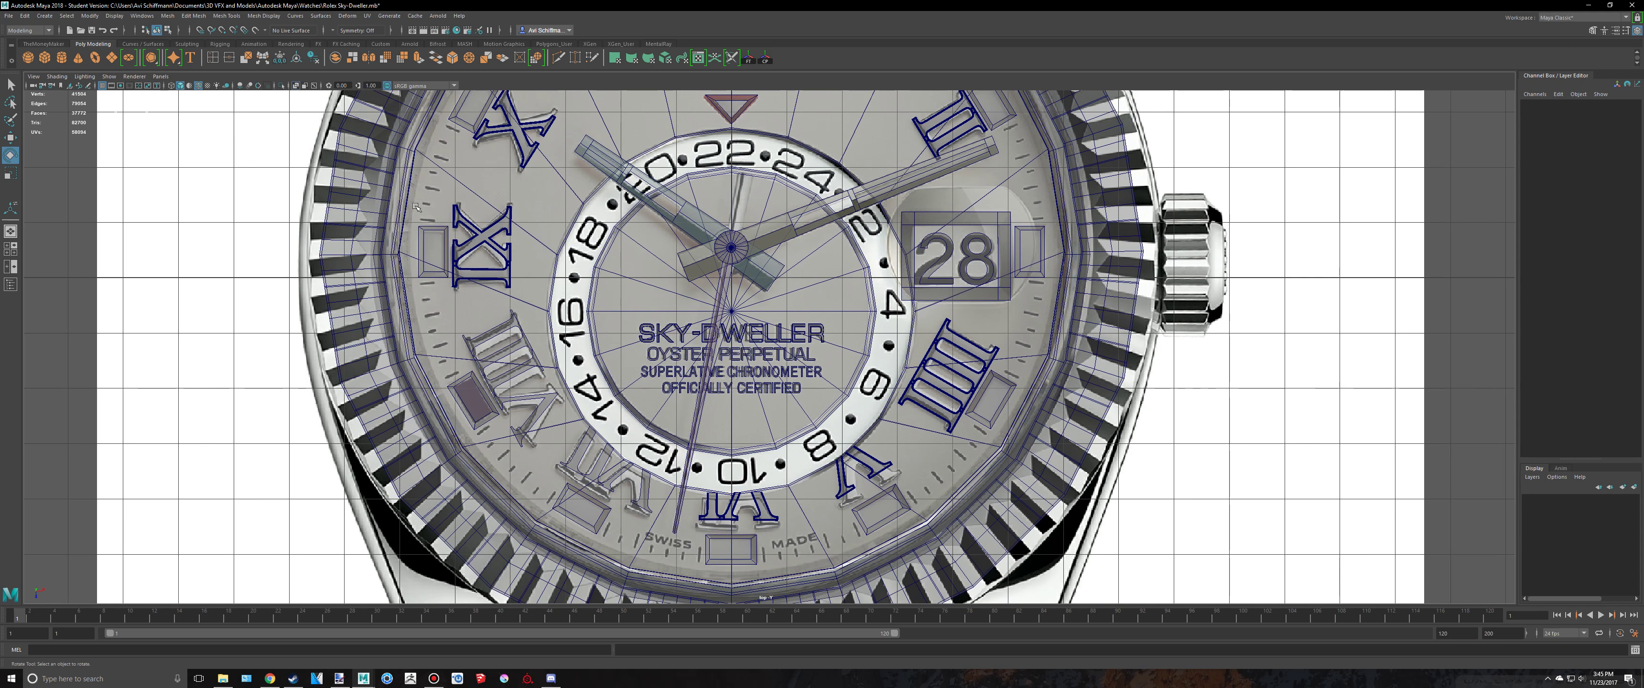
pyautogui.click(190, 58)
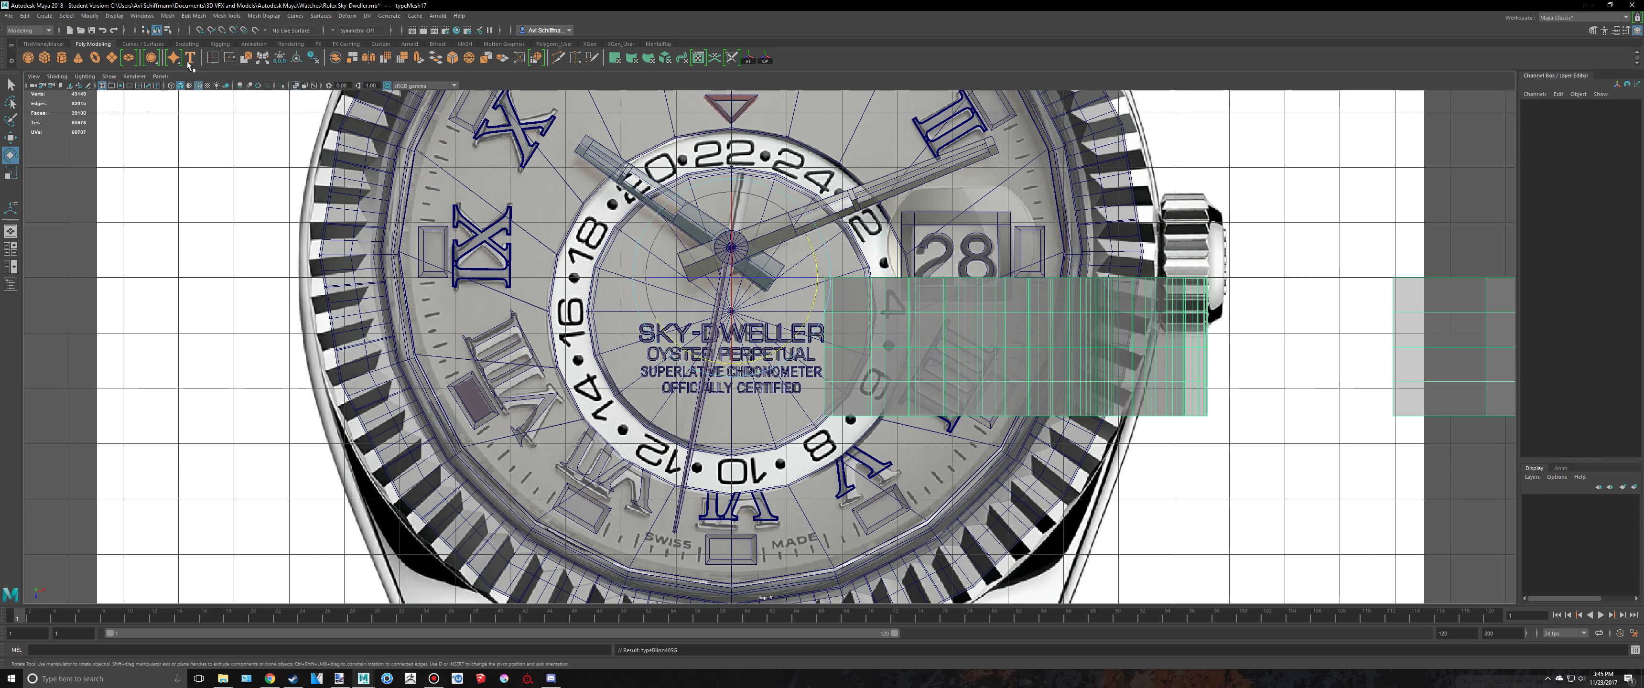
pyautogui.tripleClick(1499, 171)
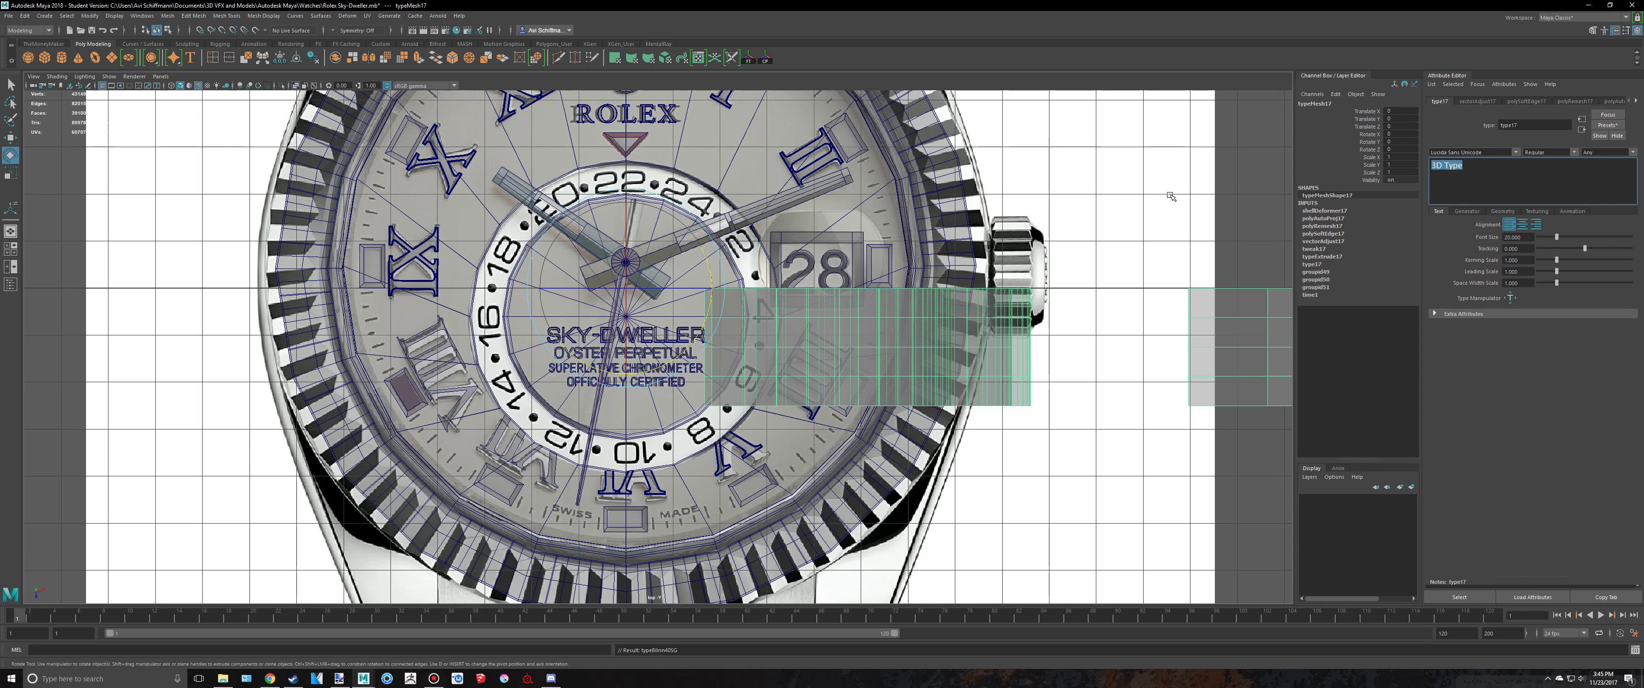
pyautogui.write('22')
pyautogui.keyDown('alt'); pyautogui.moveTo(1044, 191); pyautogui.dragTo(983, 193, button='middle'); pyautogui.keyUp('alt')
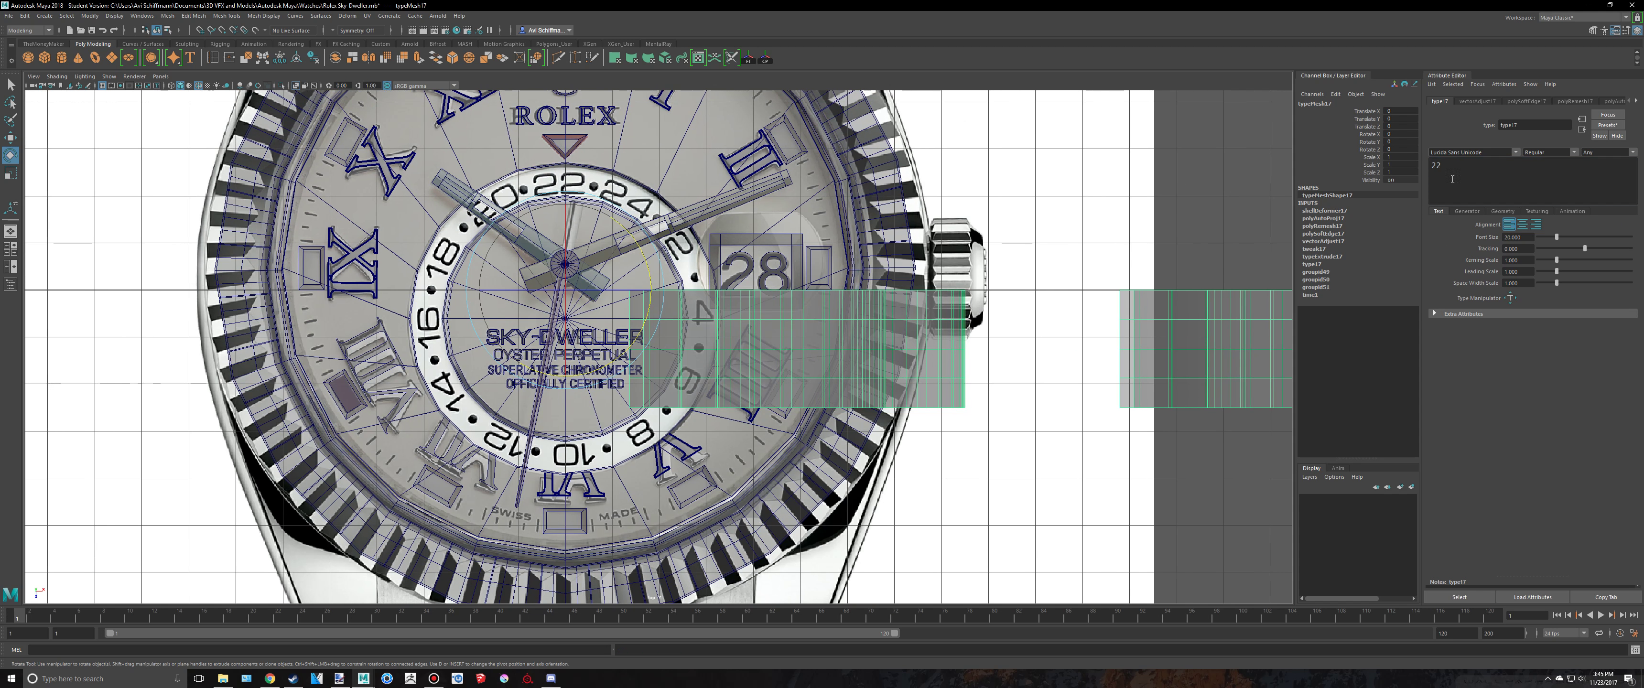
# Set the font of the "22" text to Microgramma
pyautogui.click(1515, 153)
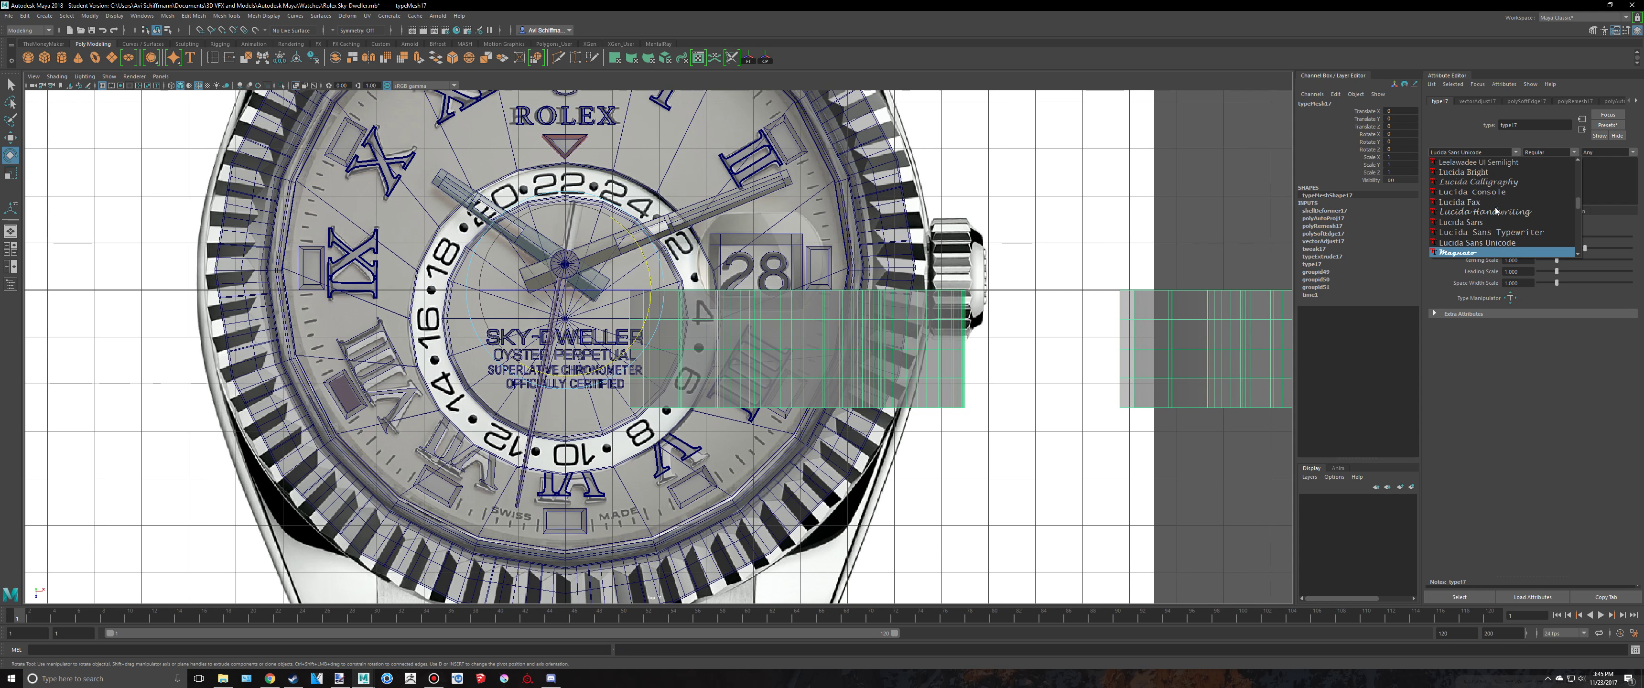
pyautogui.scroll(-2, 1486, 230)
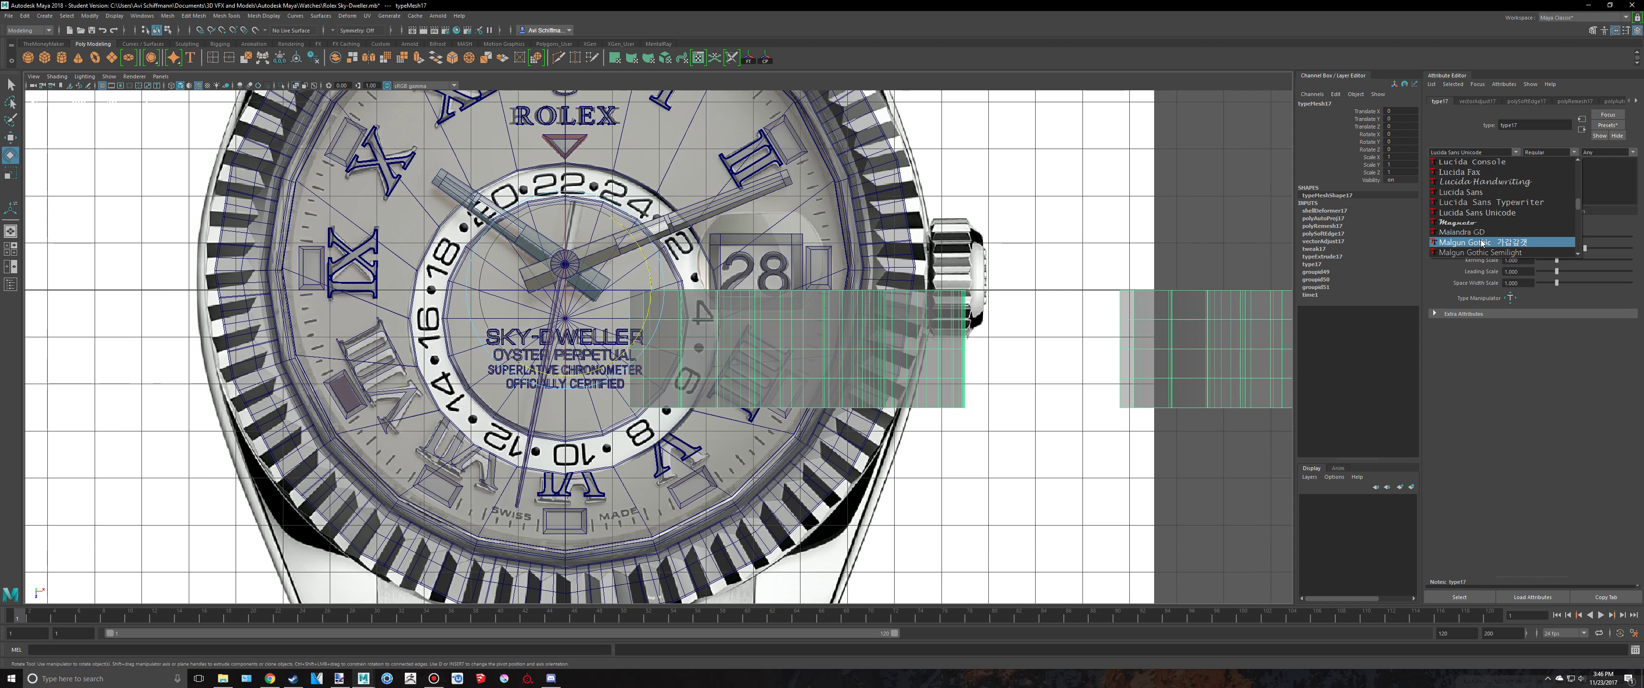
pyautogui.scroll(-1, 1482, 243)
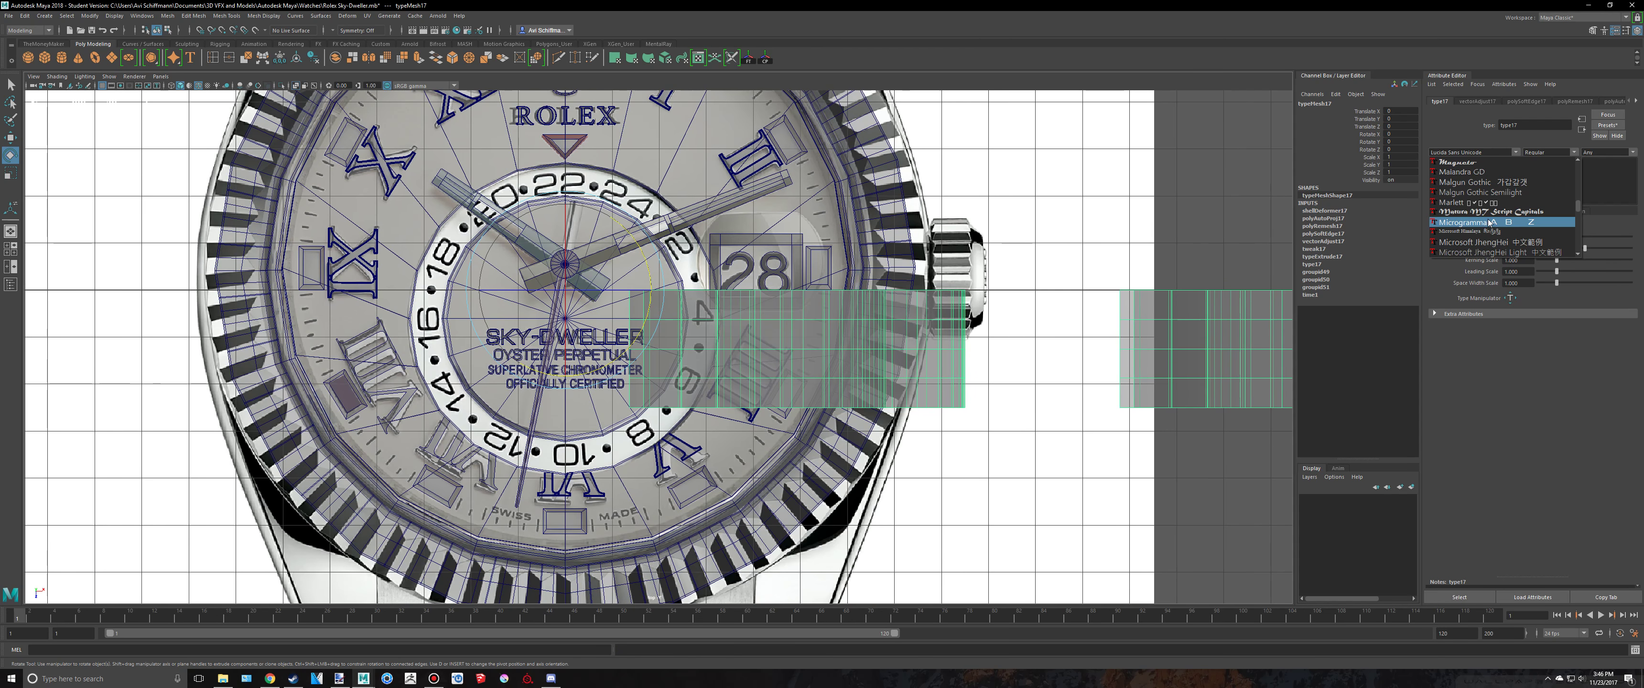
pyautogui.click(1519, 223)
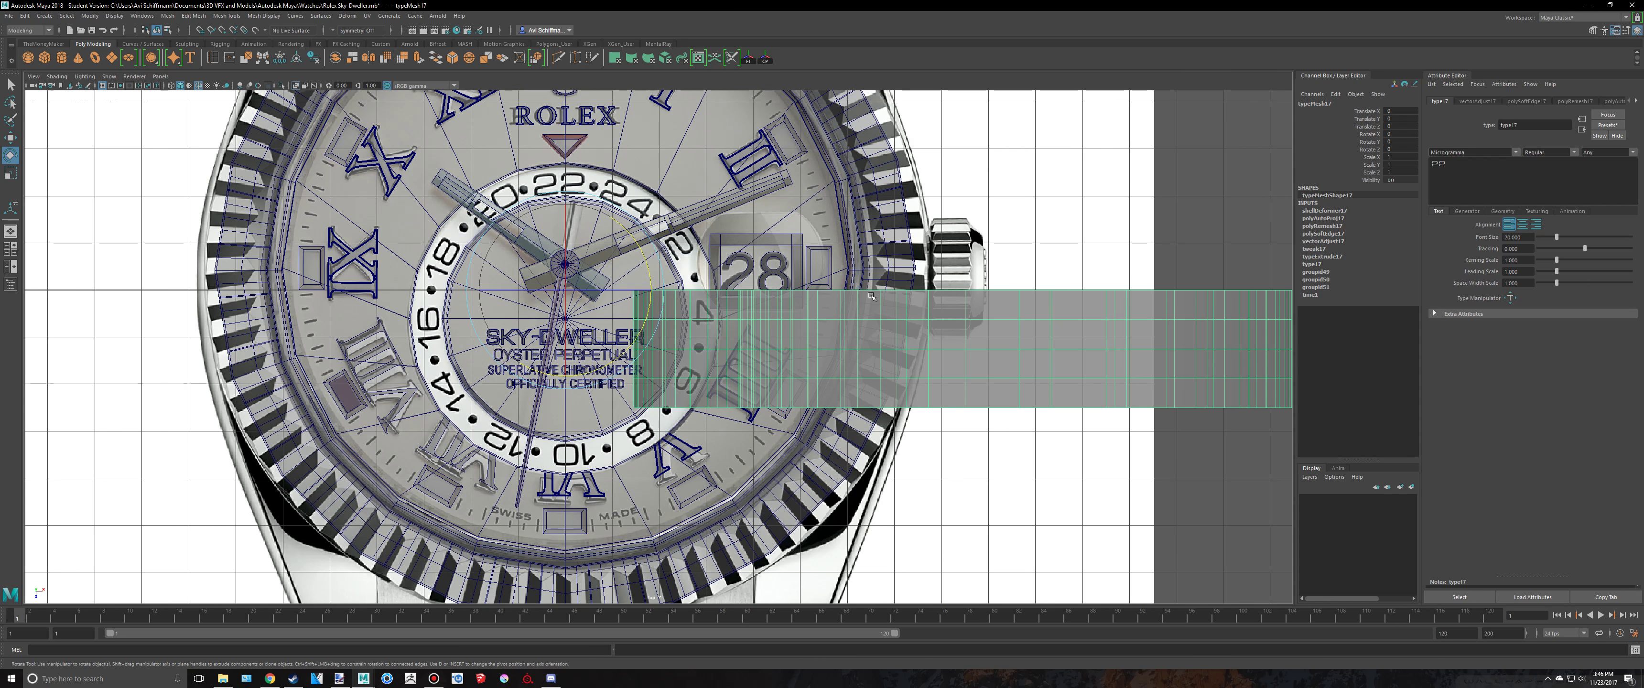
pyautogui.scroll(-2, 871, 295)
pyautogui.keyDown('alt'); pyautogui.moveTo(860, 341); pyautogui.dragTo(811, 364, button='middle'); pyautogui.keyUp('alt')
# Switch to Chrome, search for "microgramma font", look at its MyFonts page, and return to Maya
pyautogui.hotkey('alt', 'Tab')
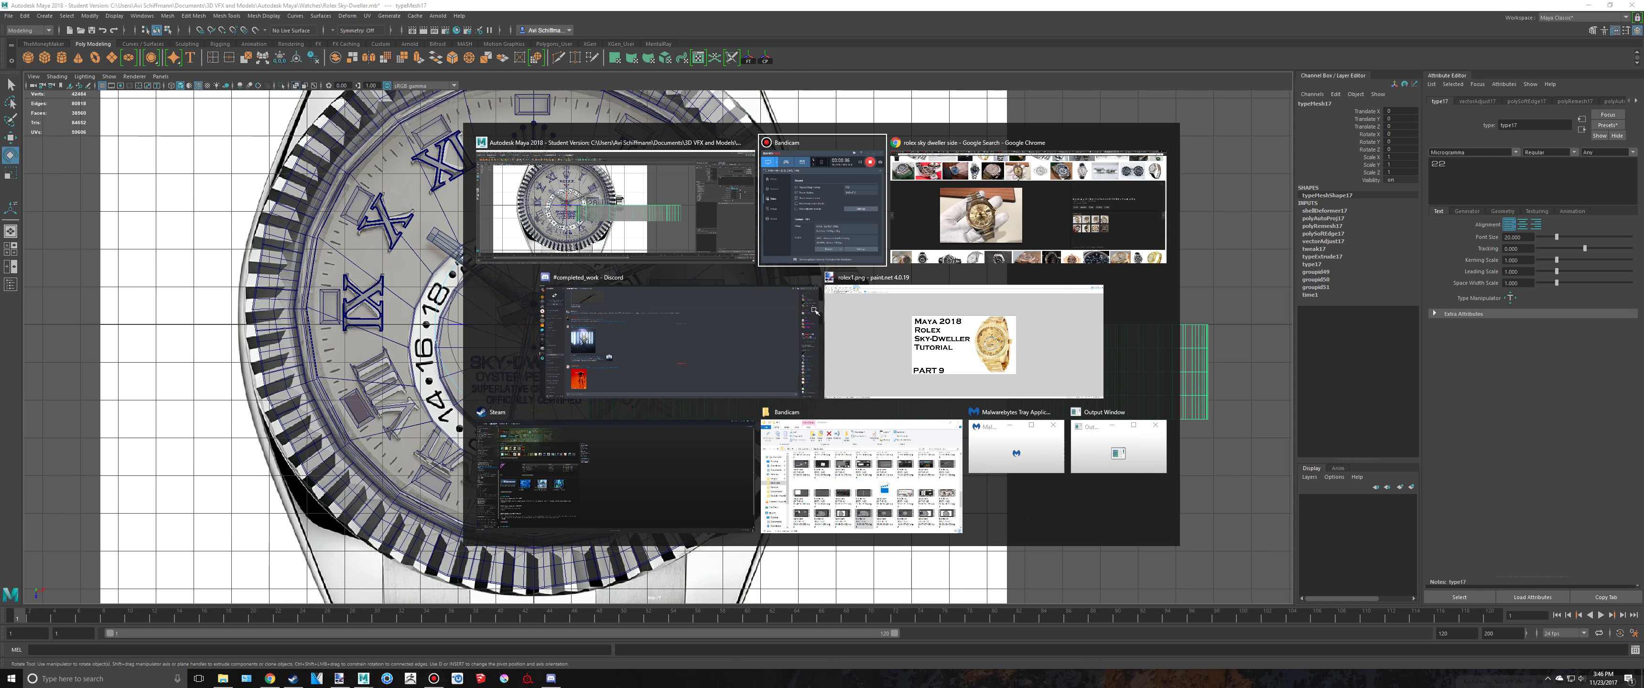
pyautogui.hotkey('alt', 'Tab')
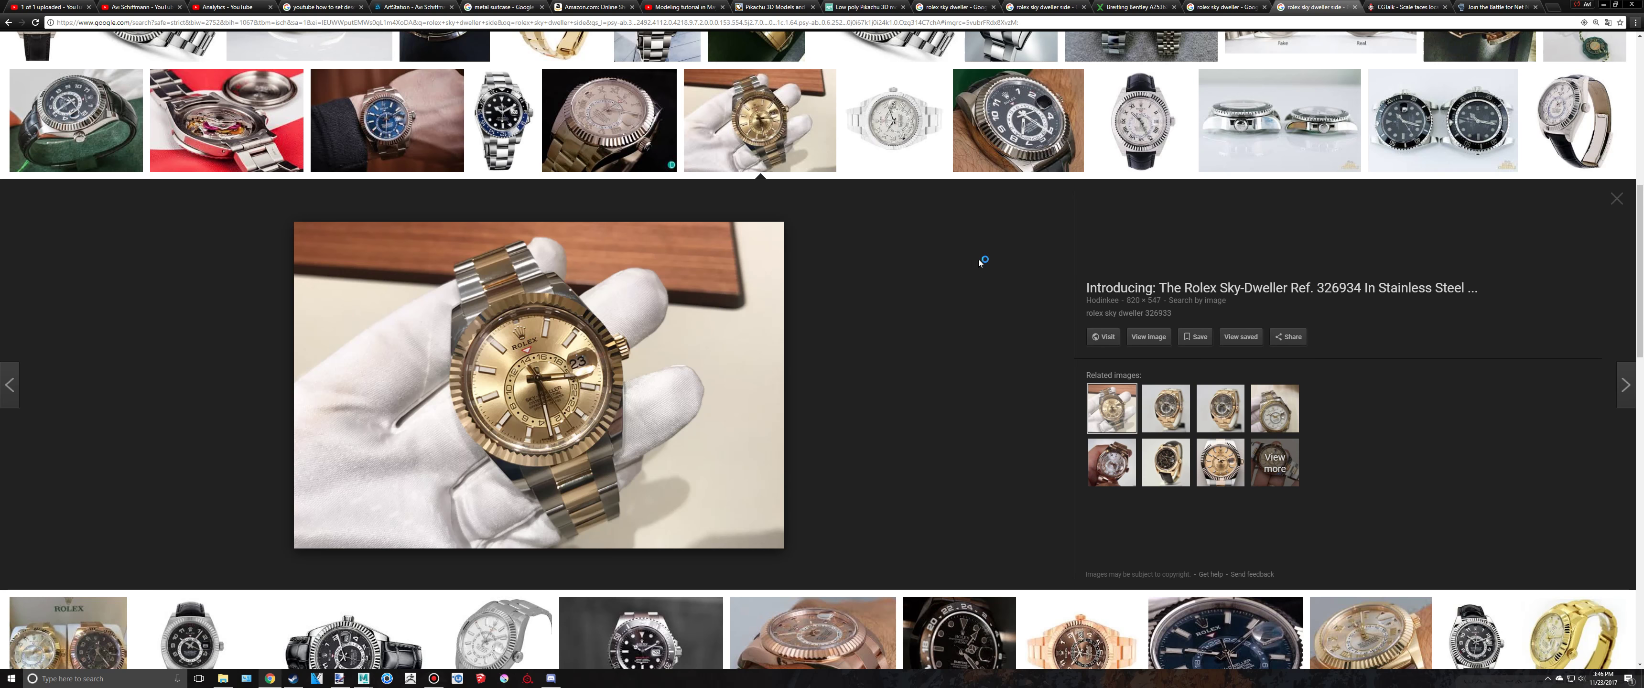
pyautogui.click(1479, 7)
pyautogui.click(1473, 23)
pyautogui.write('microgramma')
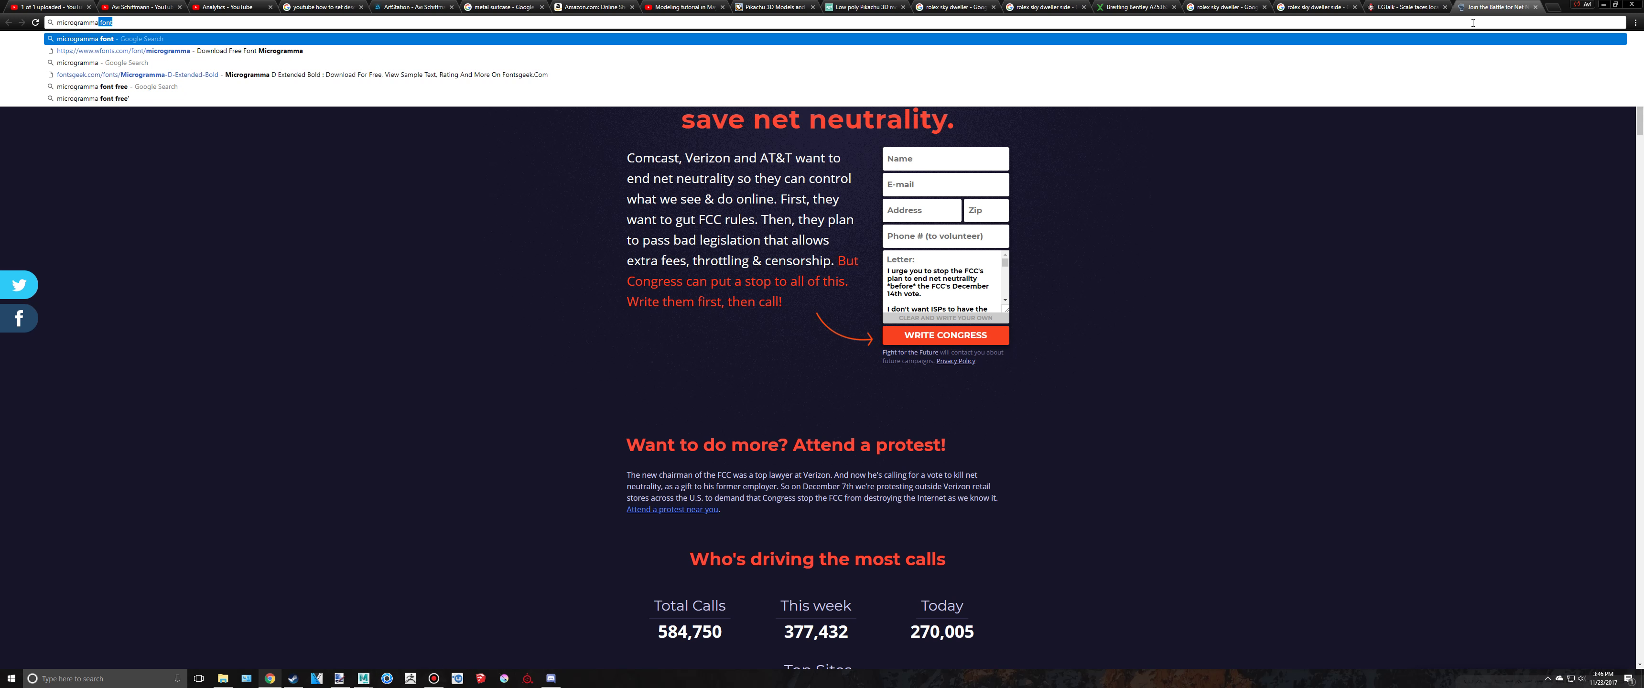
pyautogui.press('Return')
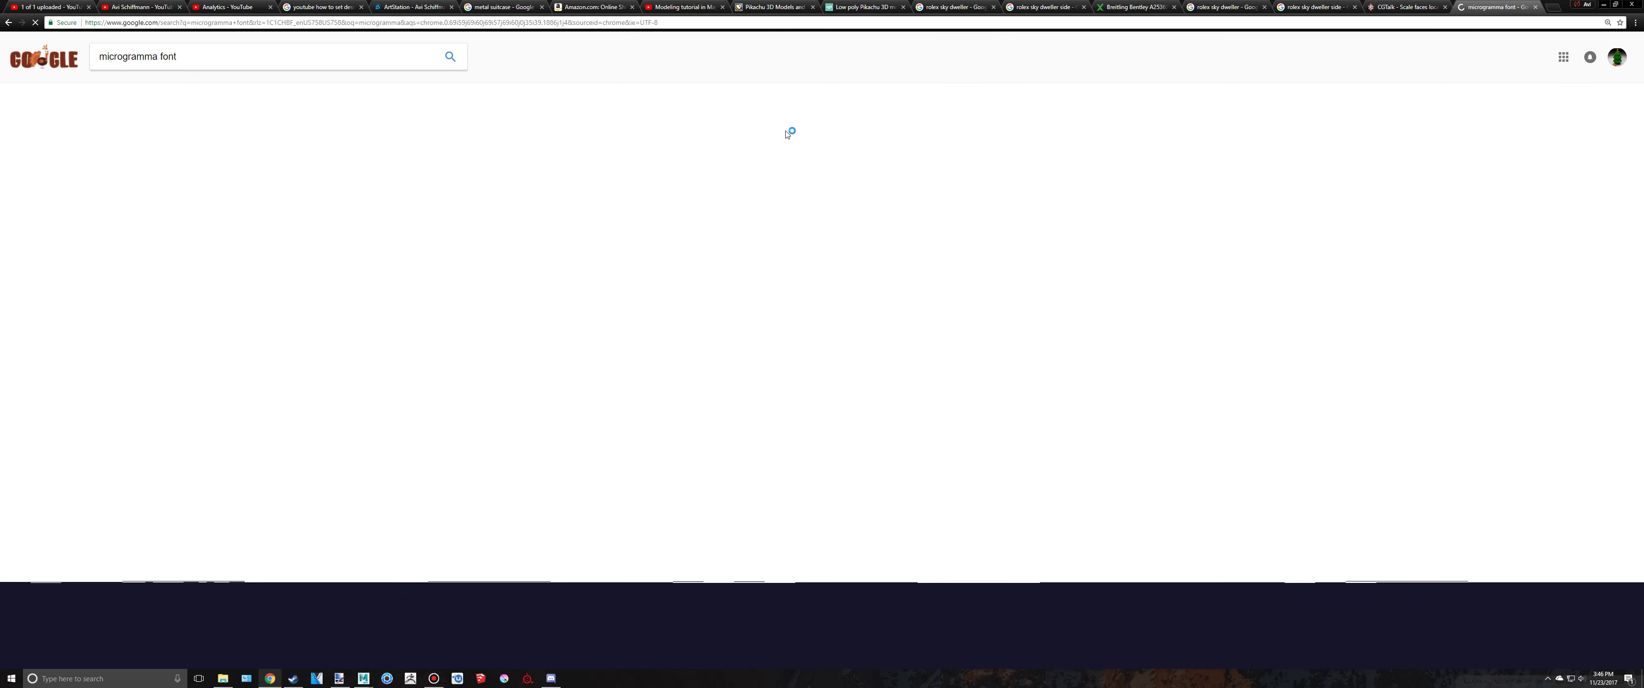
pyautogui.click(271, 275)
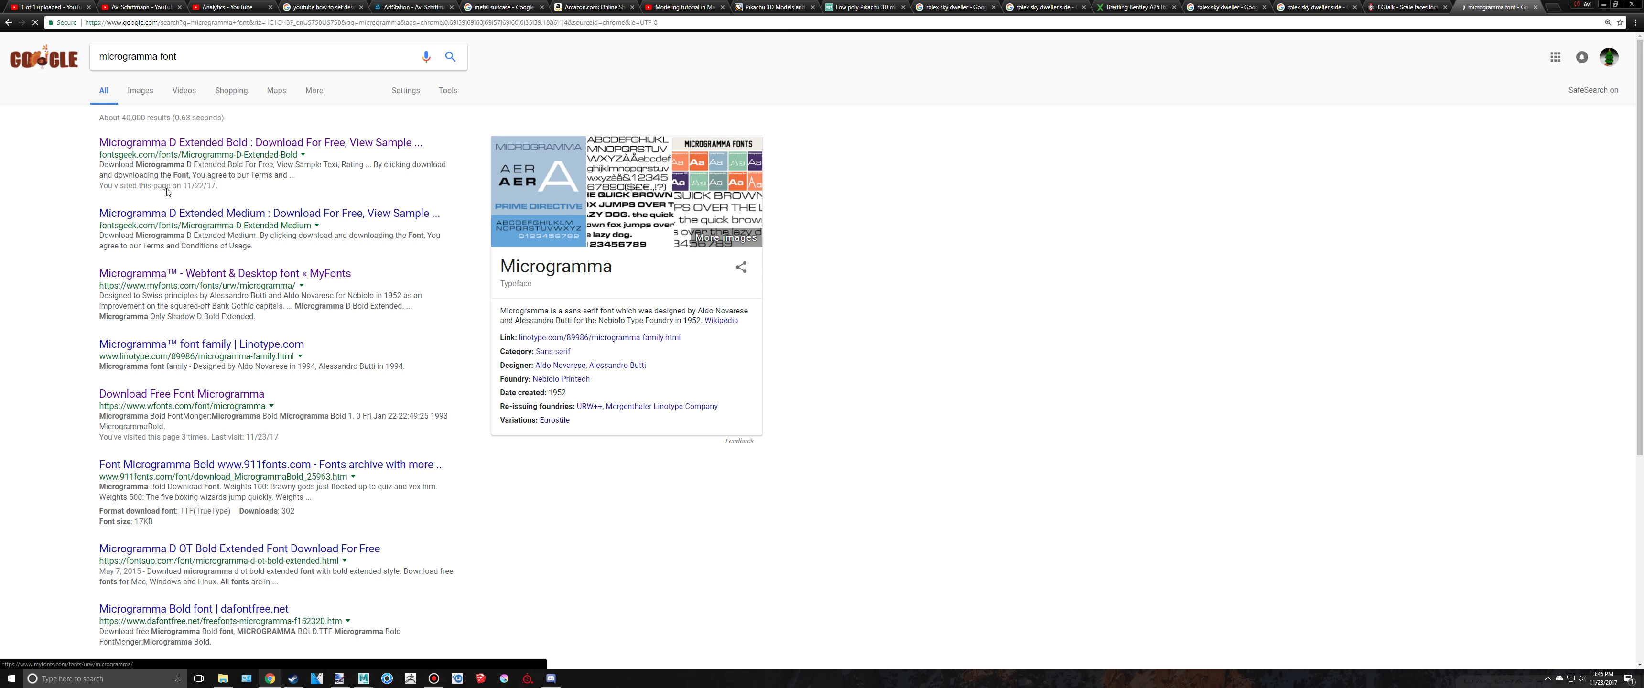
pyautogui.click(51, 7)
pyautogui.click(1530, 6)
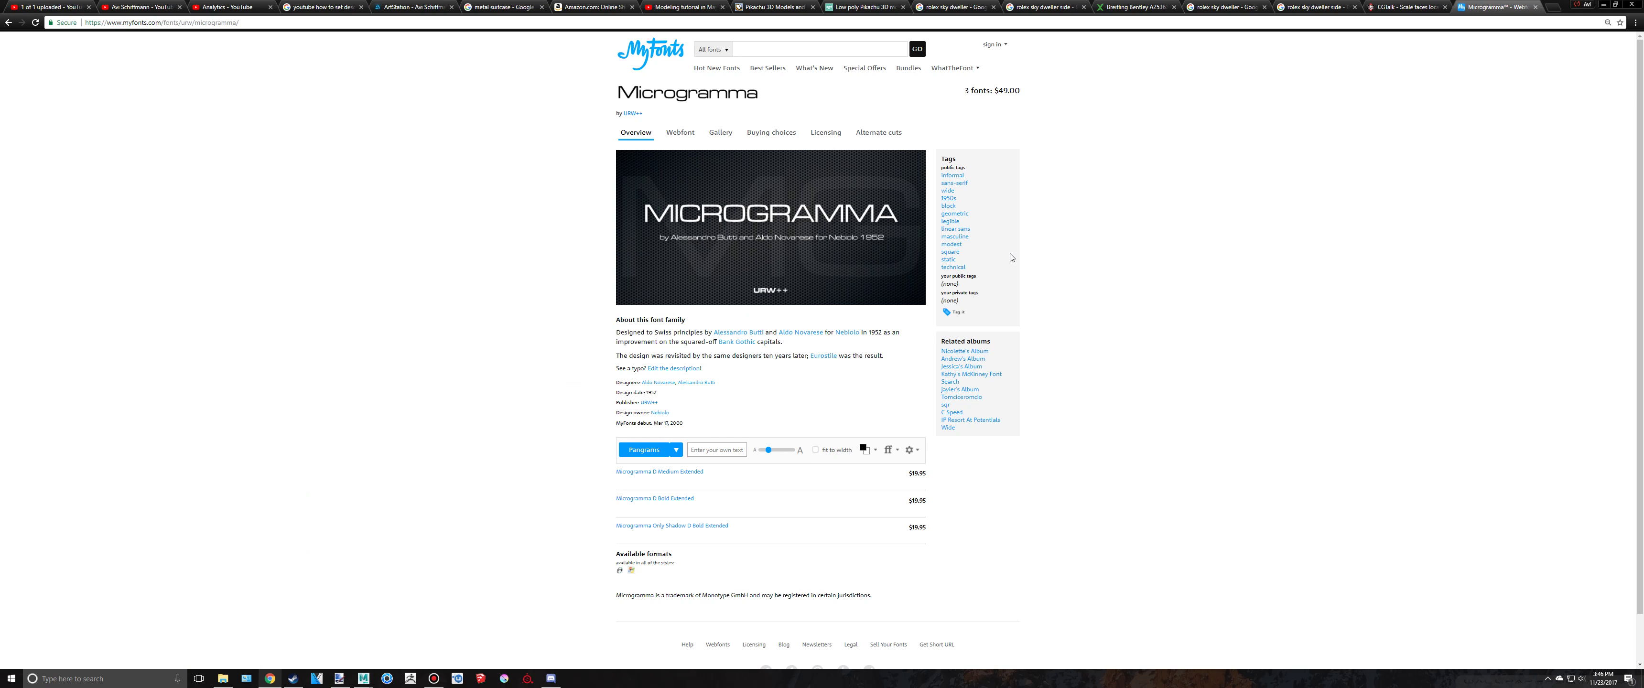
pyautogui.click(363, 679)
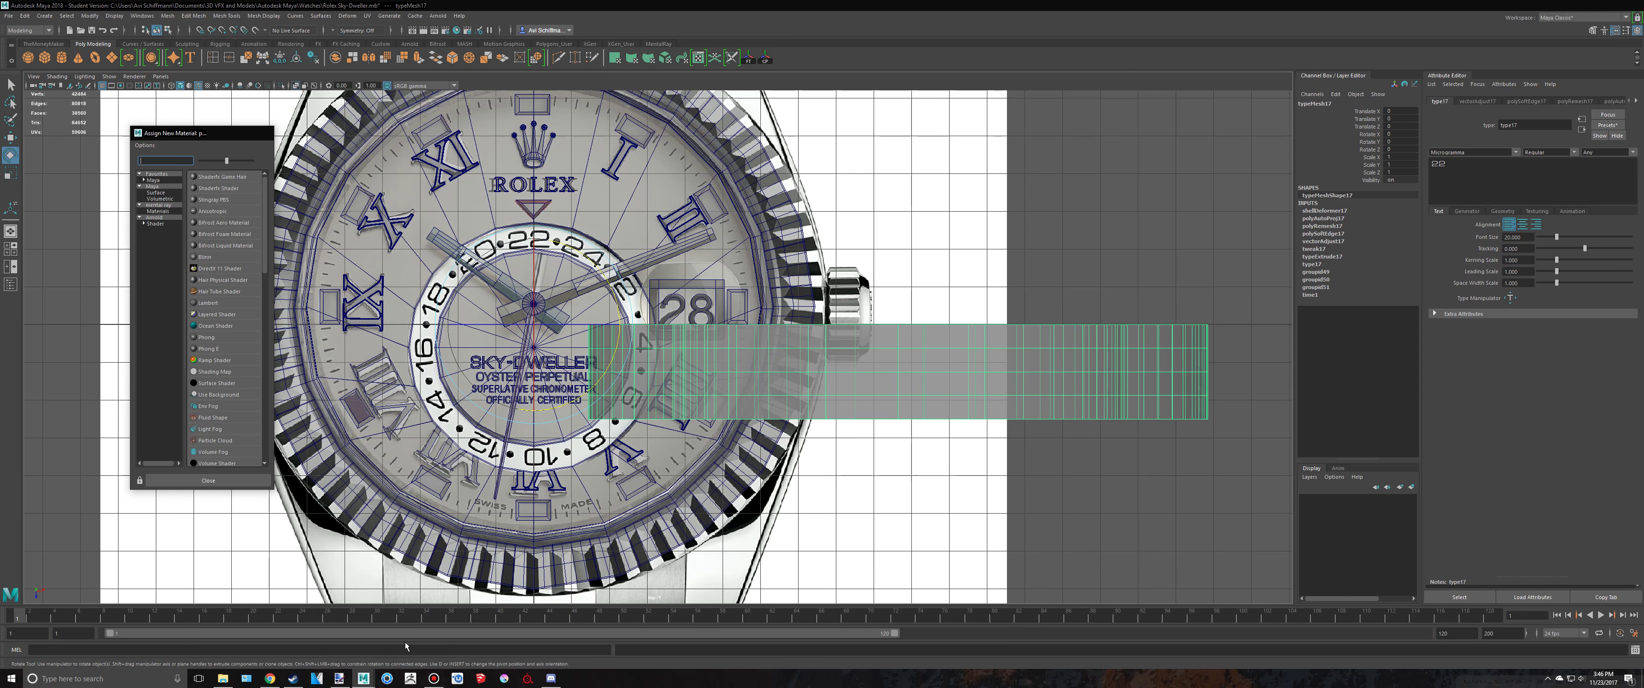
# Quit Discord running in the background to stop its notifications
pyautogui.scroll(-4, 924, 308)
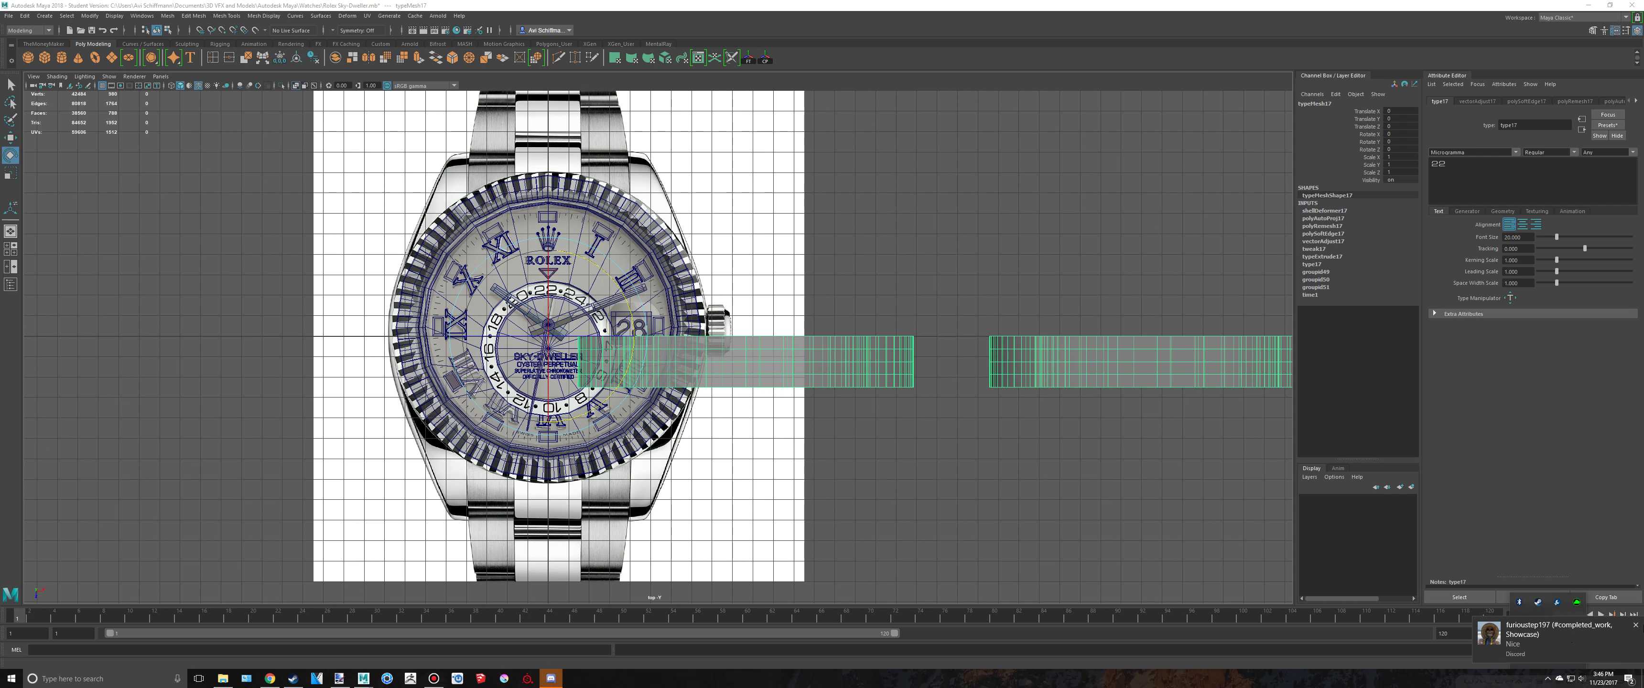
pyautogui.click(1547, 678)
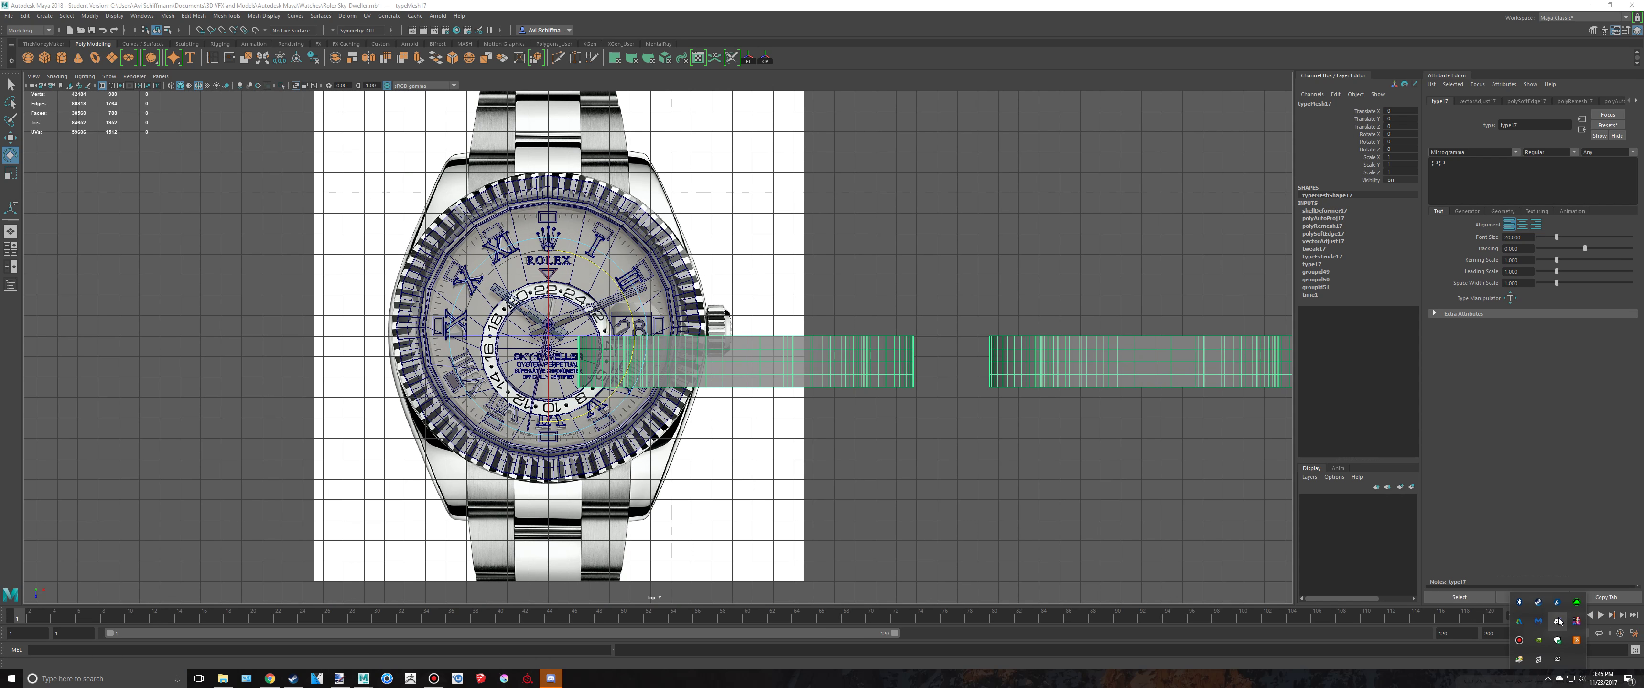
pyautogui.rightClick(1556, 621)
pyautogui.click(1550, 652)
# Show the four-view layout and create a second 3D text object reading "24" in the Microgramma font
pyautogui.keyDown('alt'); pyautogui.moveTo(816, 380); pyautogui.dragTo(756, 396, button='middle'); pyautogui.keyUp('alt')
pyautogui.press('space')
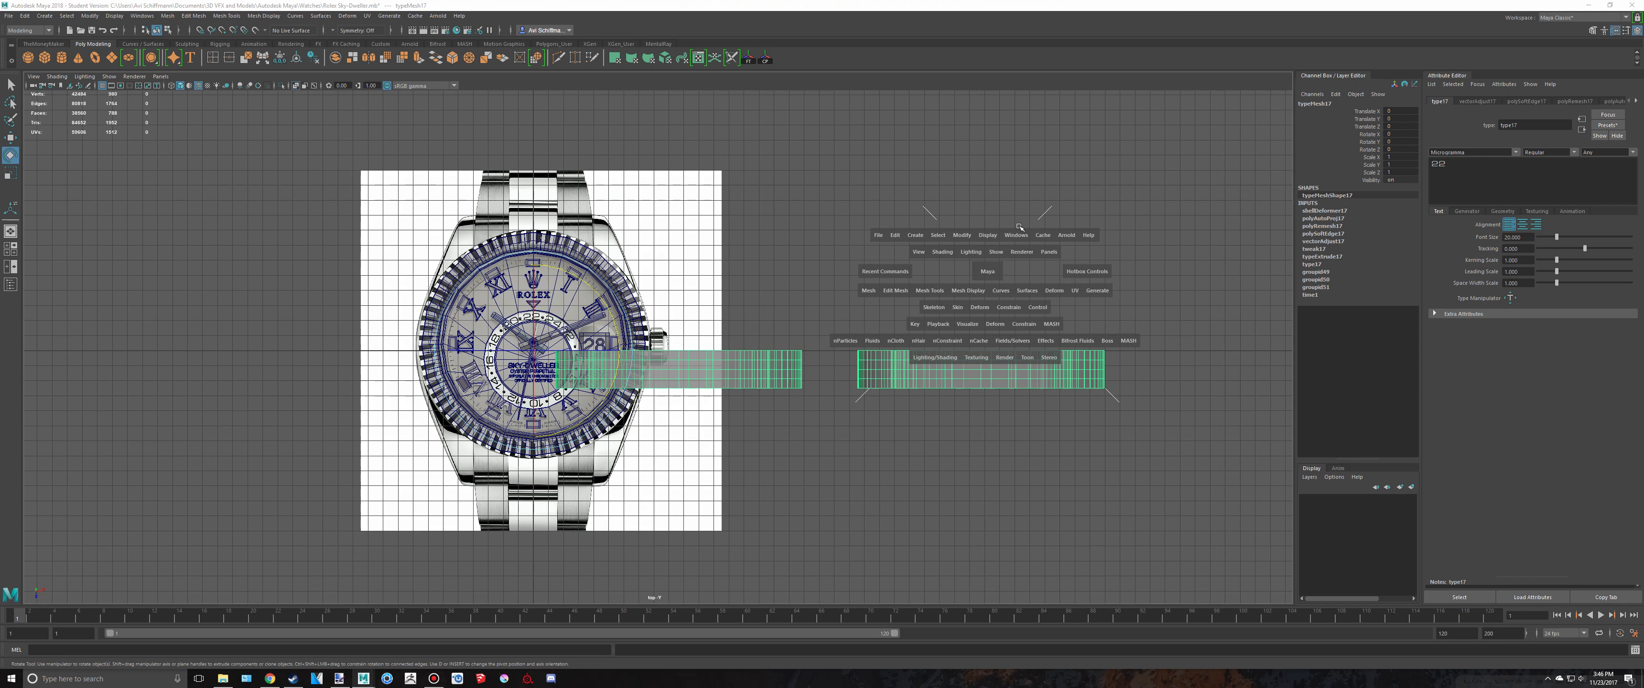
pyautogui.scroll(6, 311, 217)
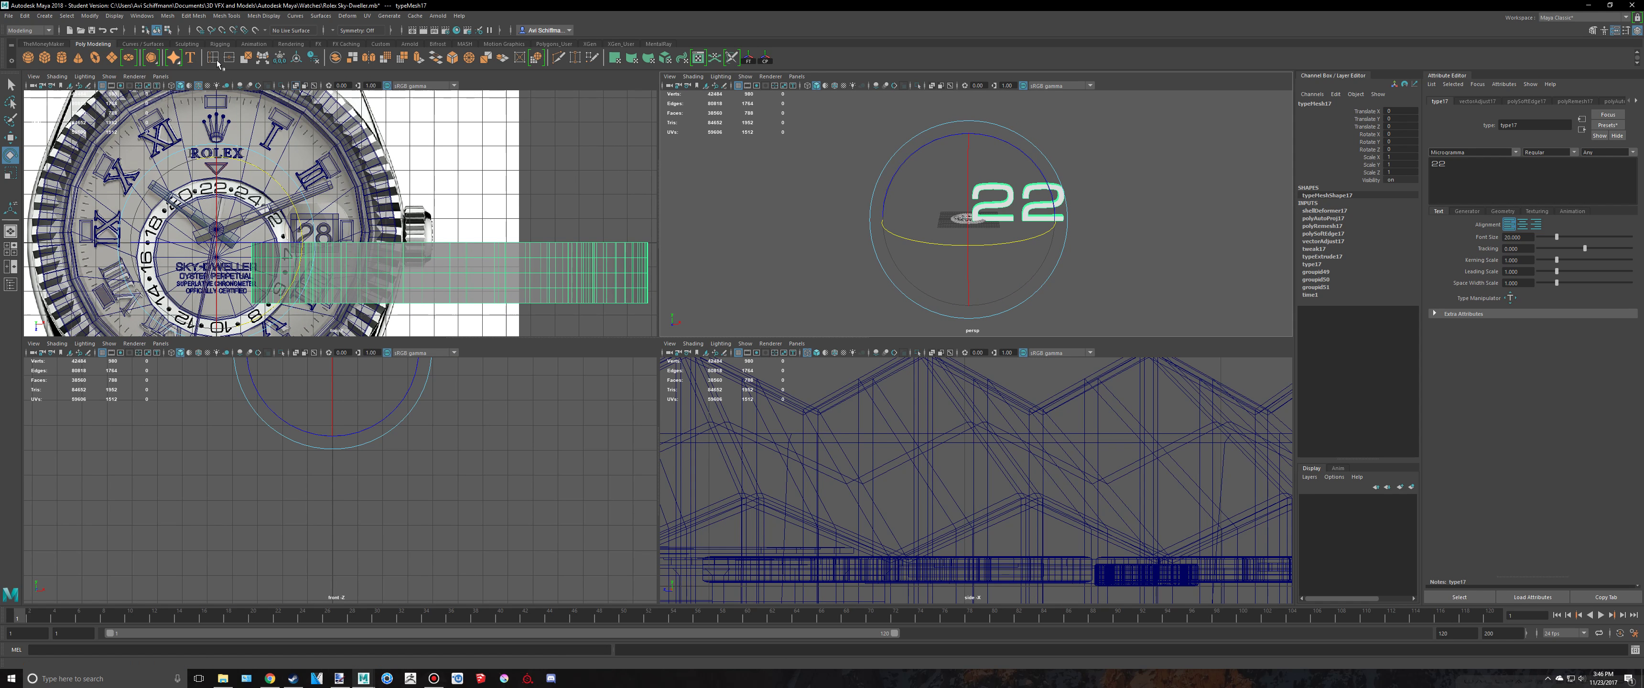
pyautogui.click(190, 57)
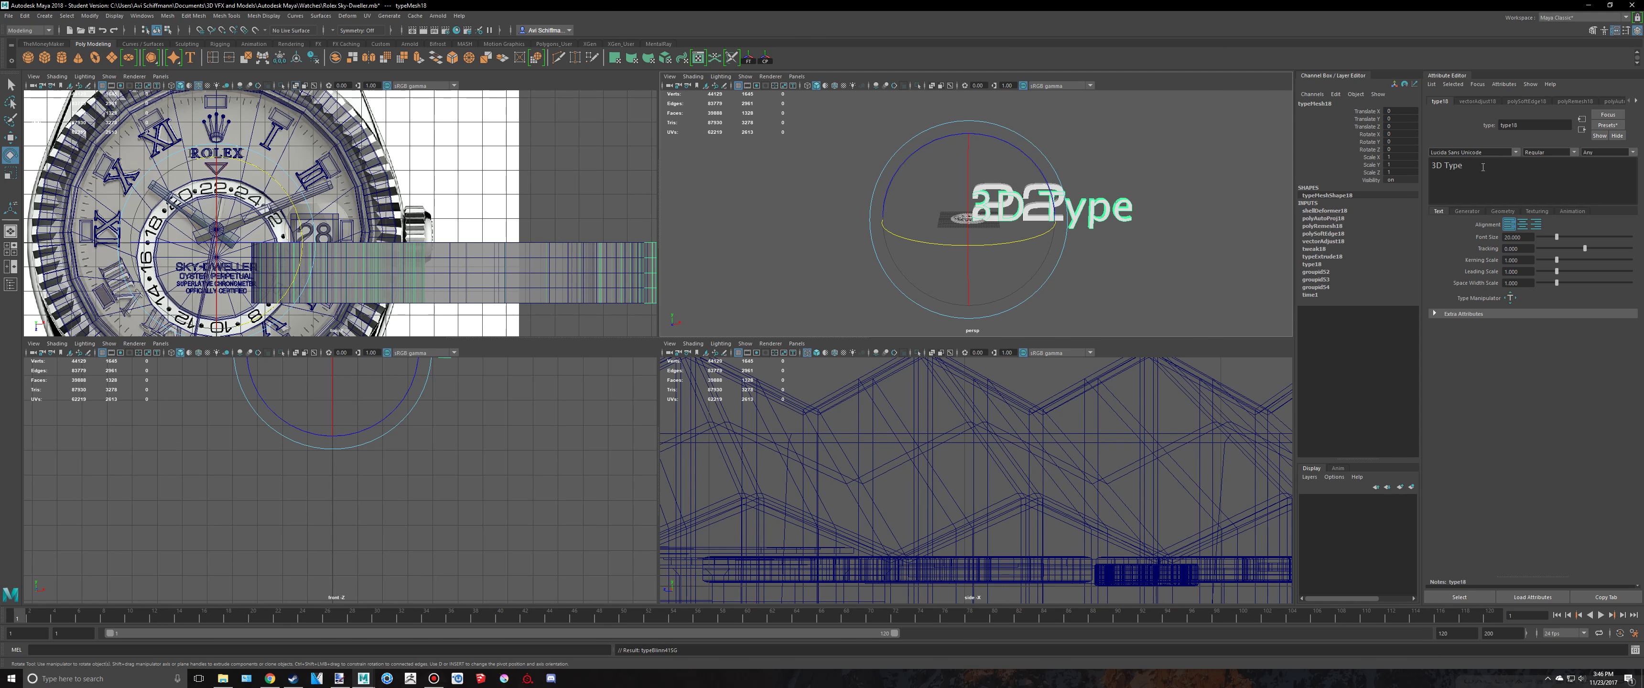
pyautogui.moveTo(1482, 167); pyautogui.dragTo(1429, 166)
pyautogui.write('24')
pyautogui.click(1515, 152)
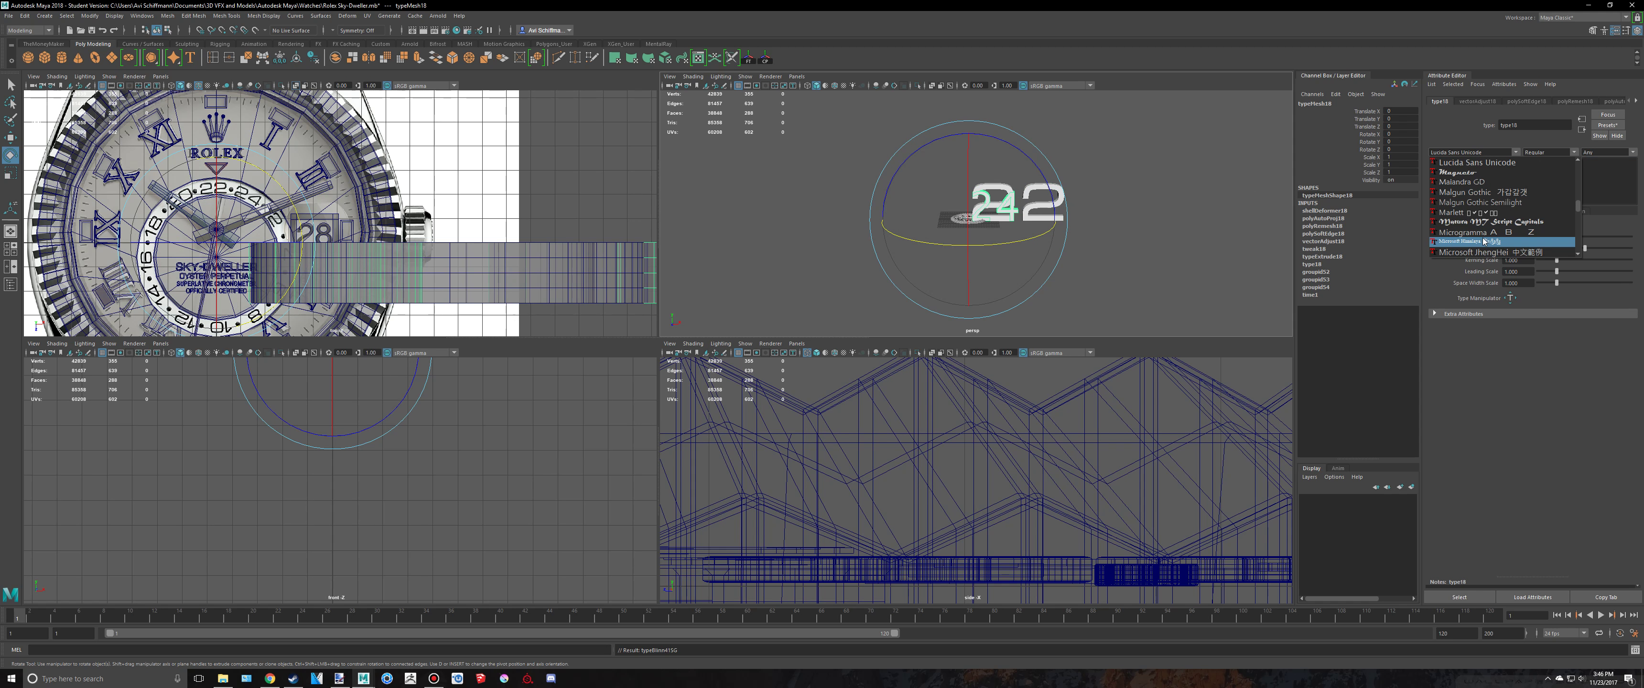
pyautogui.click(1483, 241)
pyautogui.click(1514, 152)
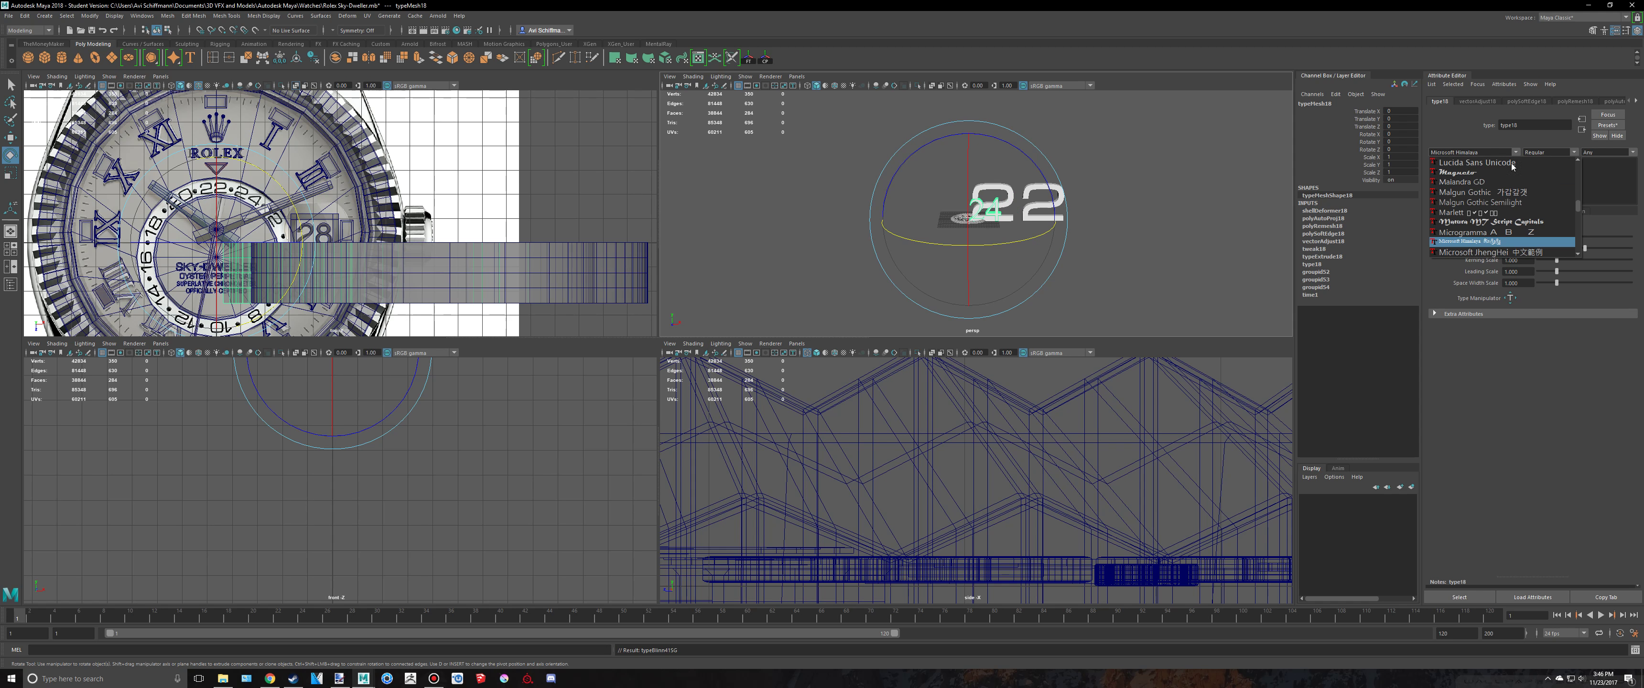
pyautogui.click(1491, 233)
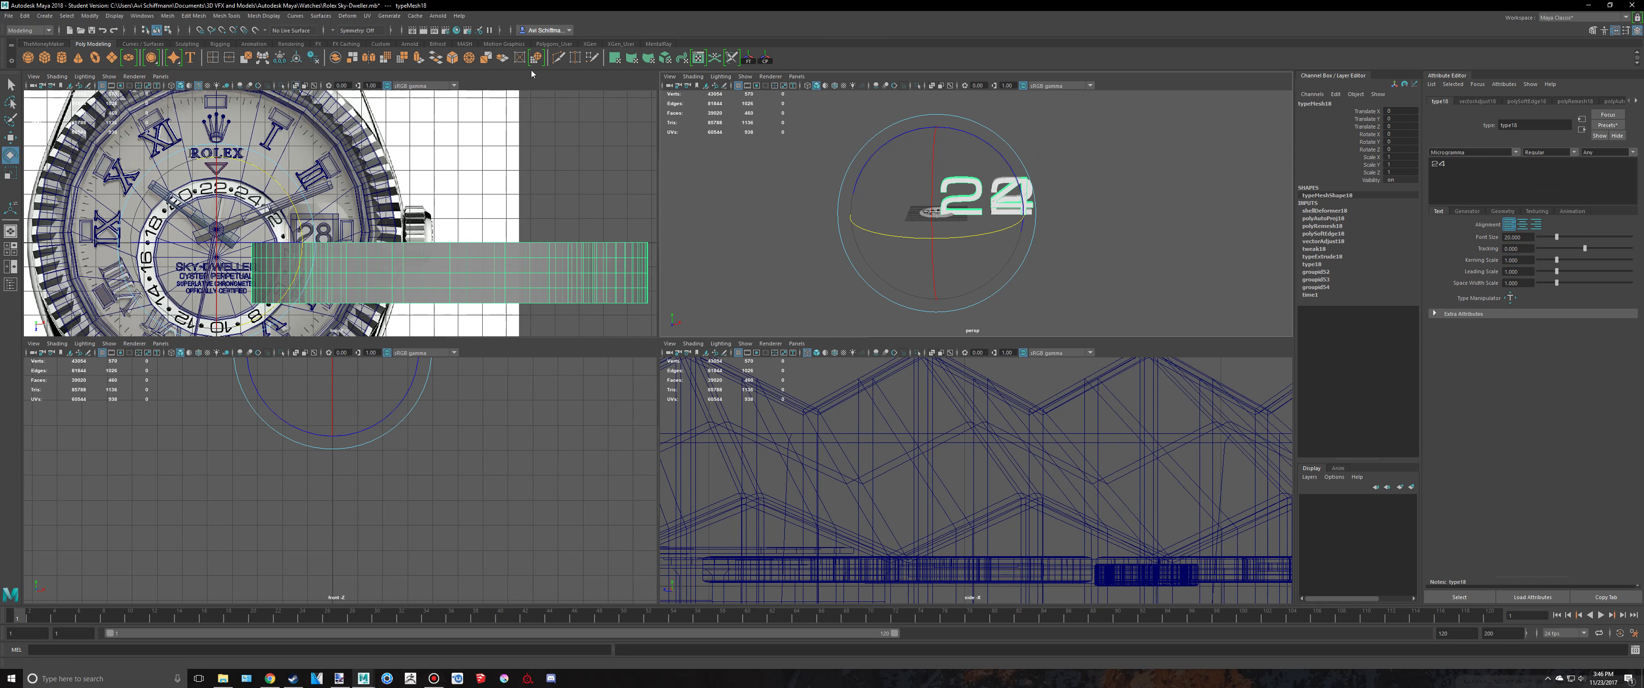
# Create a third 3D text object reading "2" and set its font to Microgramma
pyautogui.click(194, 61)
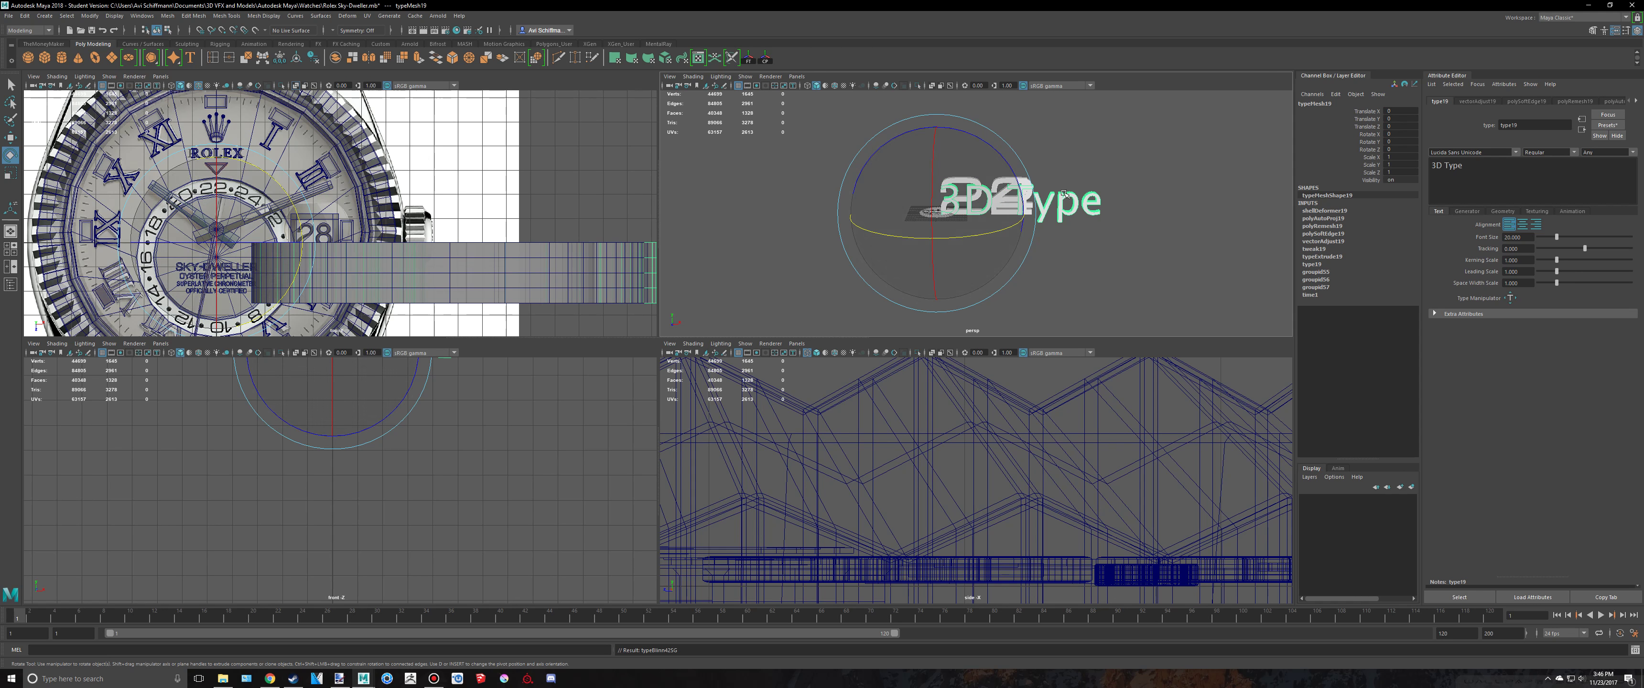
pyautogui.scroll(5, 314, 176)
pyautogui.scroll(-6, 182, 173)
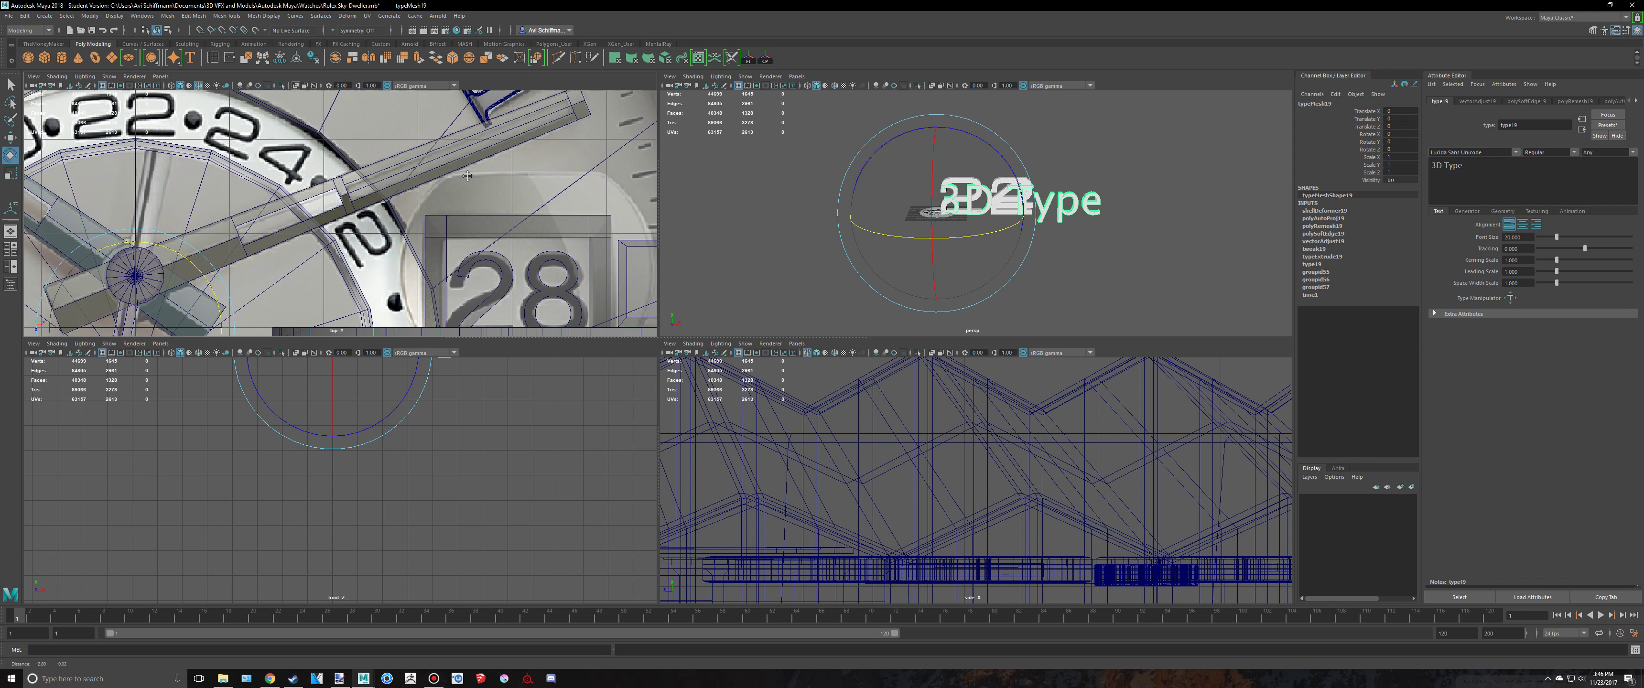
pyautogui.click(1495, 185)
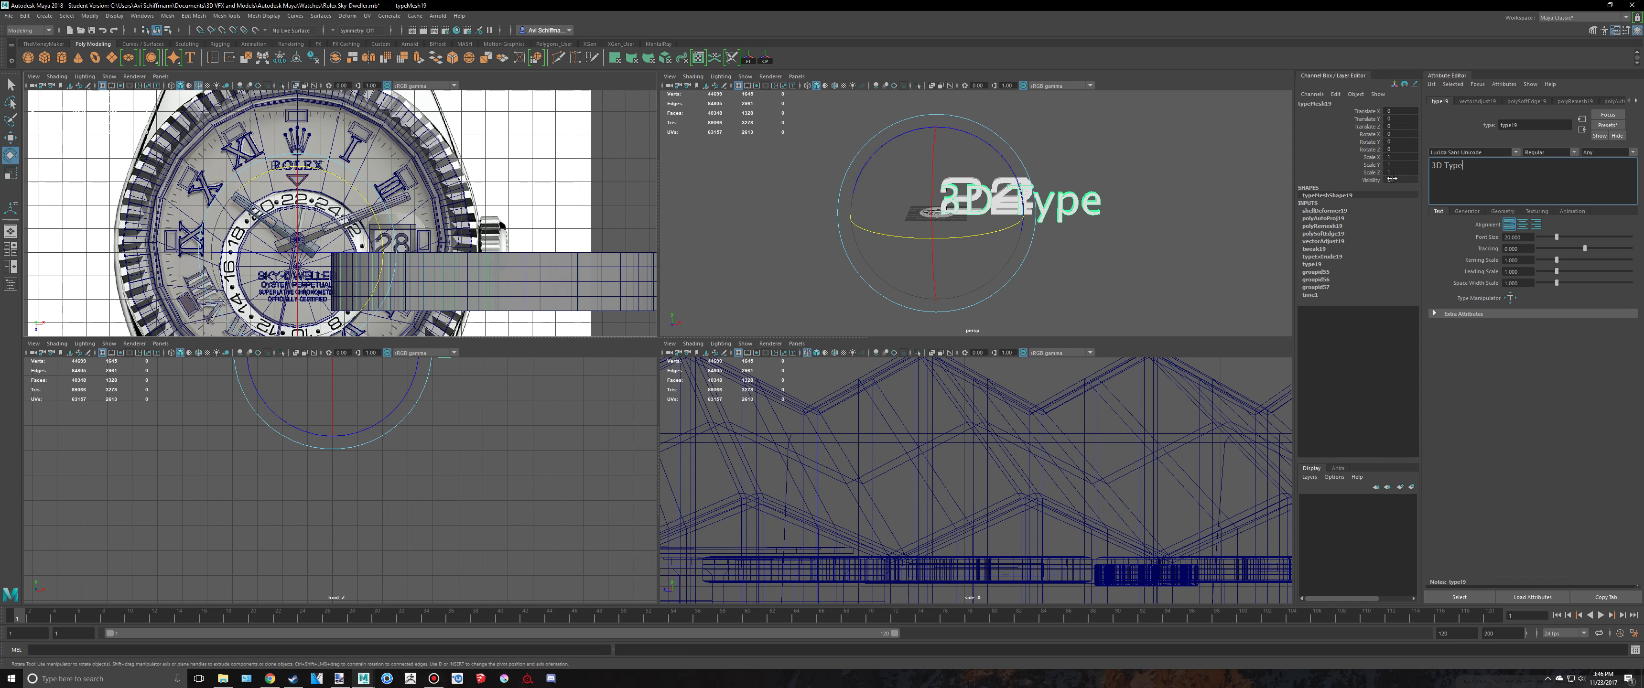
pyautogui.write('2')
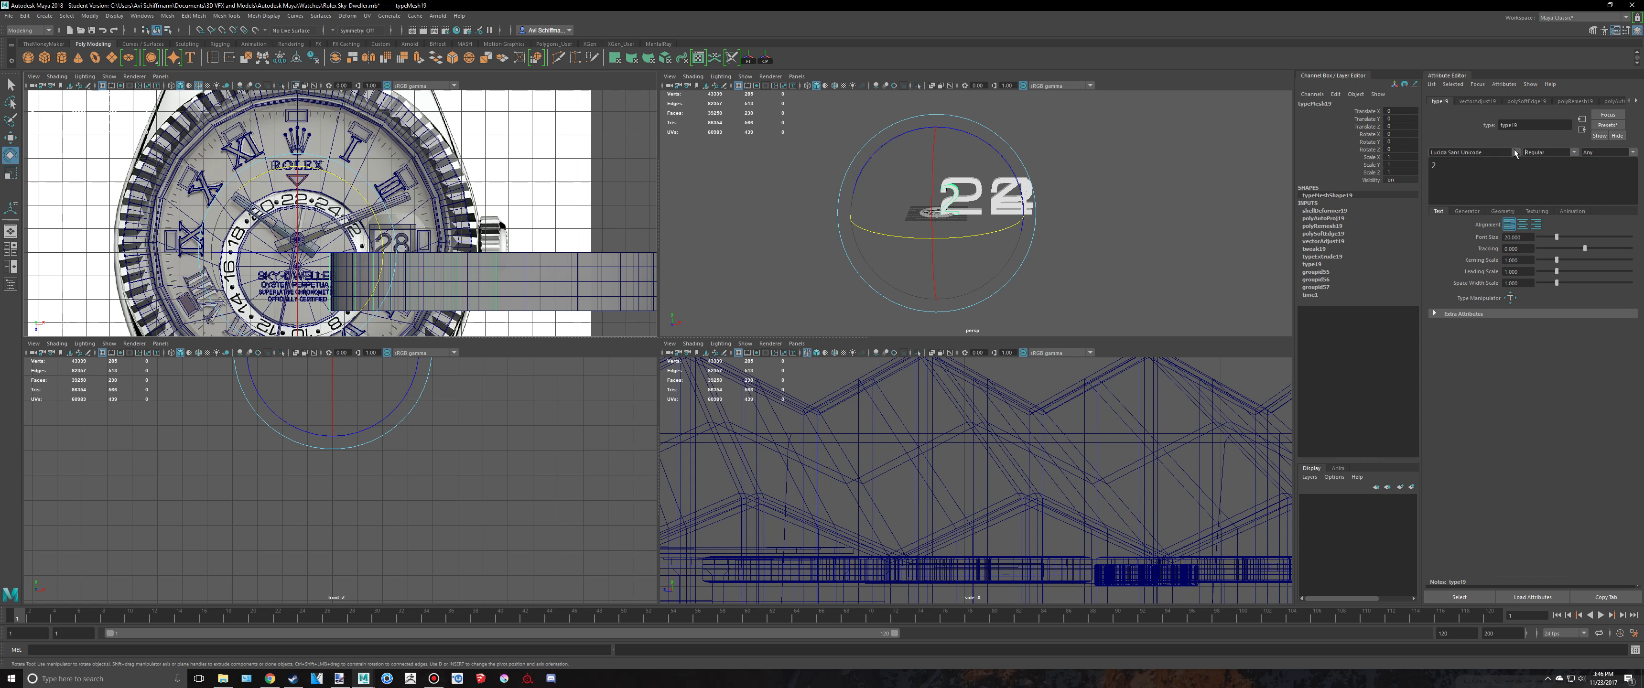
pyautogui.click(1514, 152)
pyautogui.scroll(-2, 1499, 205)
pyautogui.click(1490, 204)
# Switch to Chrome, compare the Rolex Sky-Dweller reference photos for the inner ring numerals, and return to Maya
pyautogui.hotkey('alt', 'Tab')
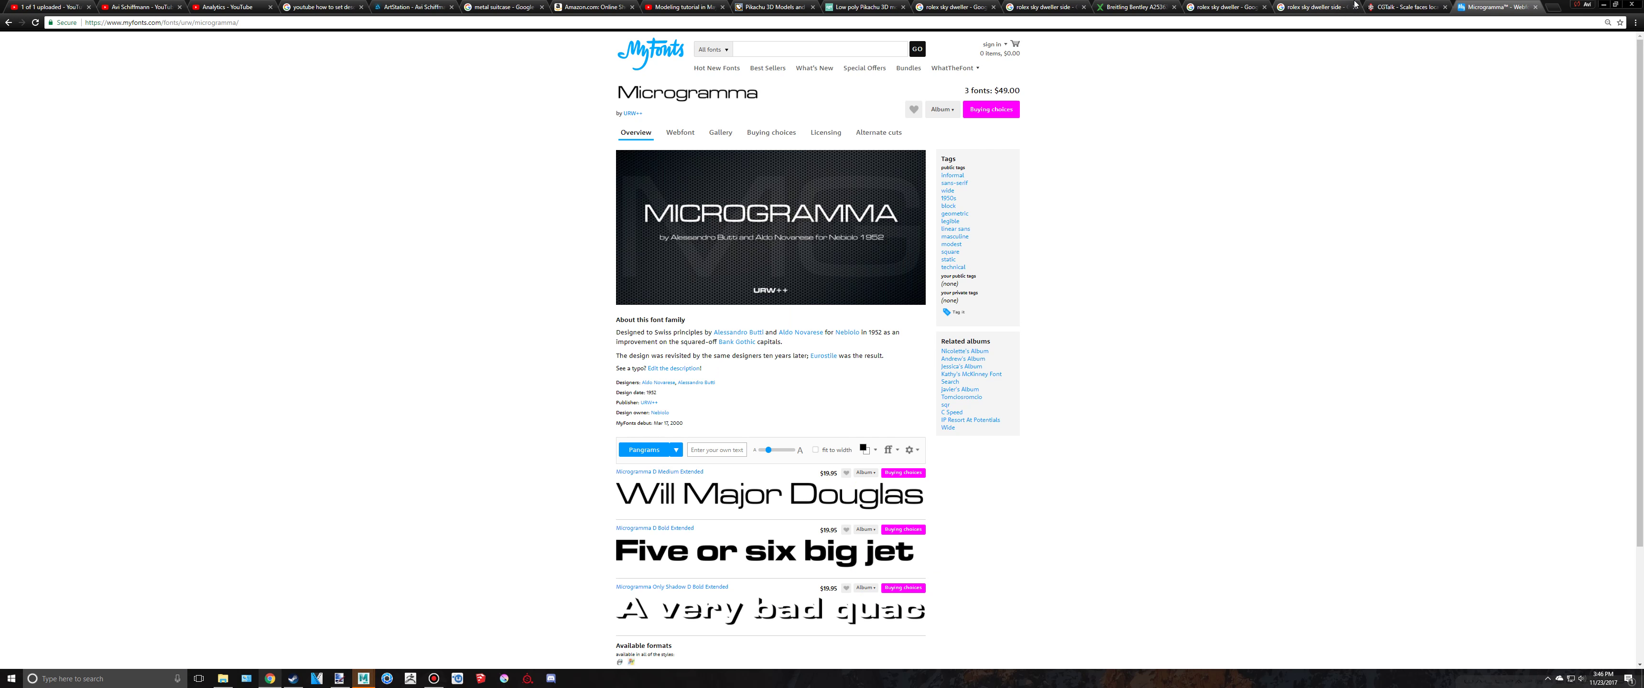
pyautogui.click(1308, 6)
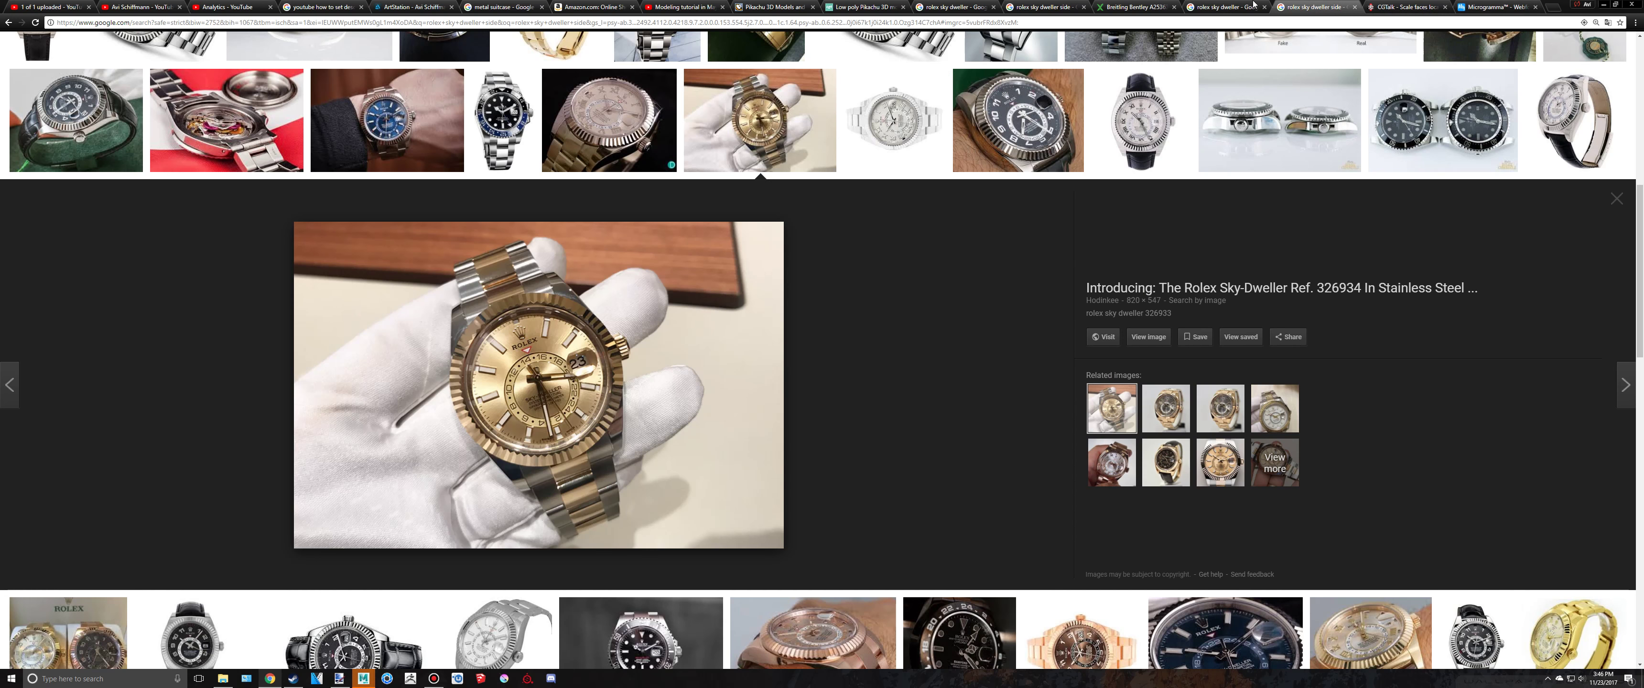
pyautogui.click(1240, 5)
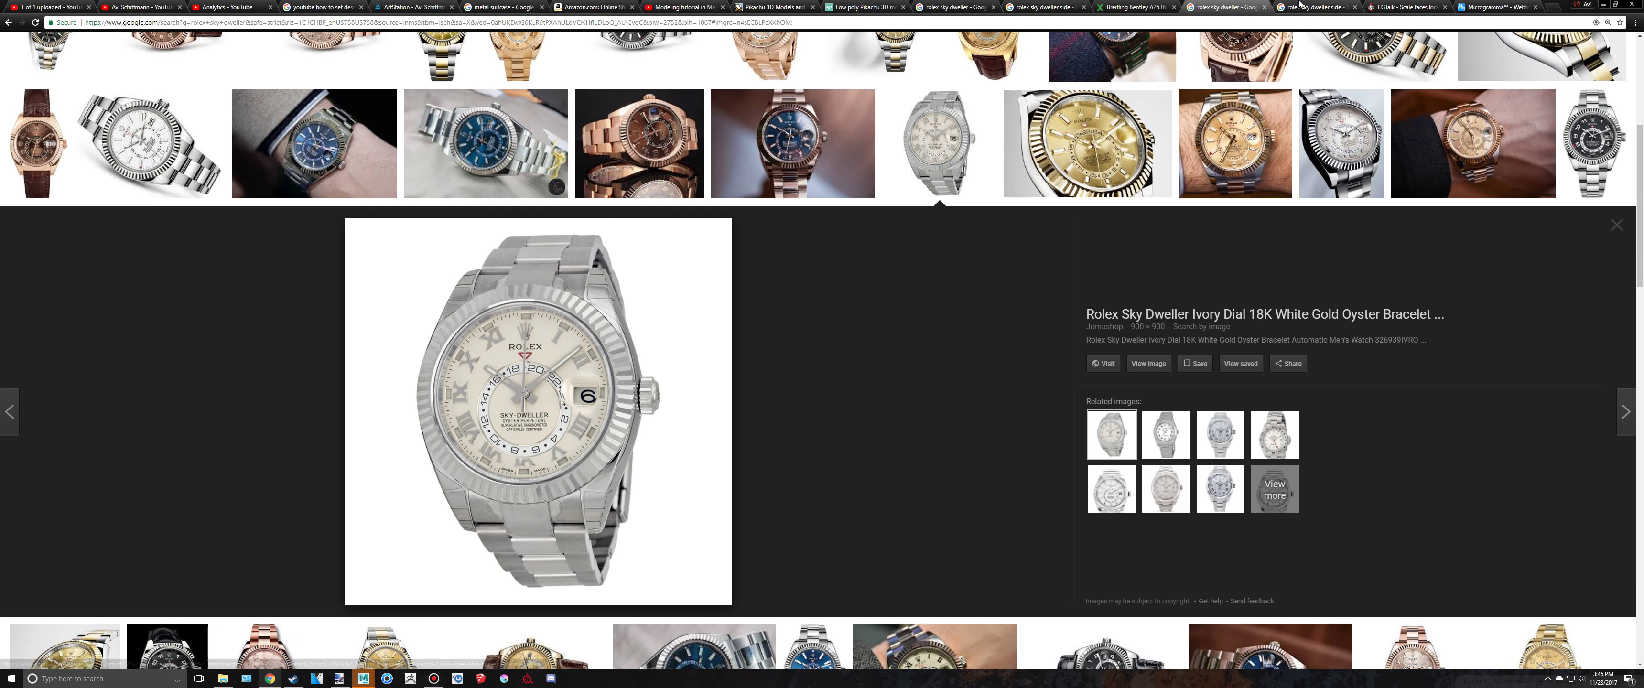
pyautogui.click(1316, 6)
pyautogui.press('Left')
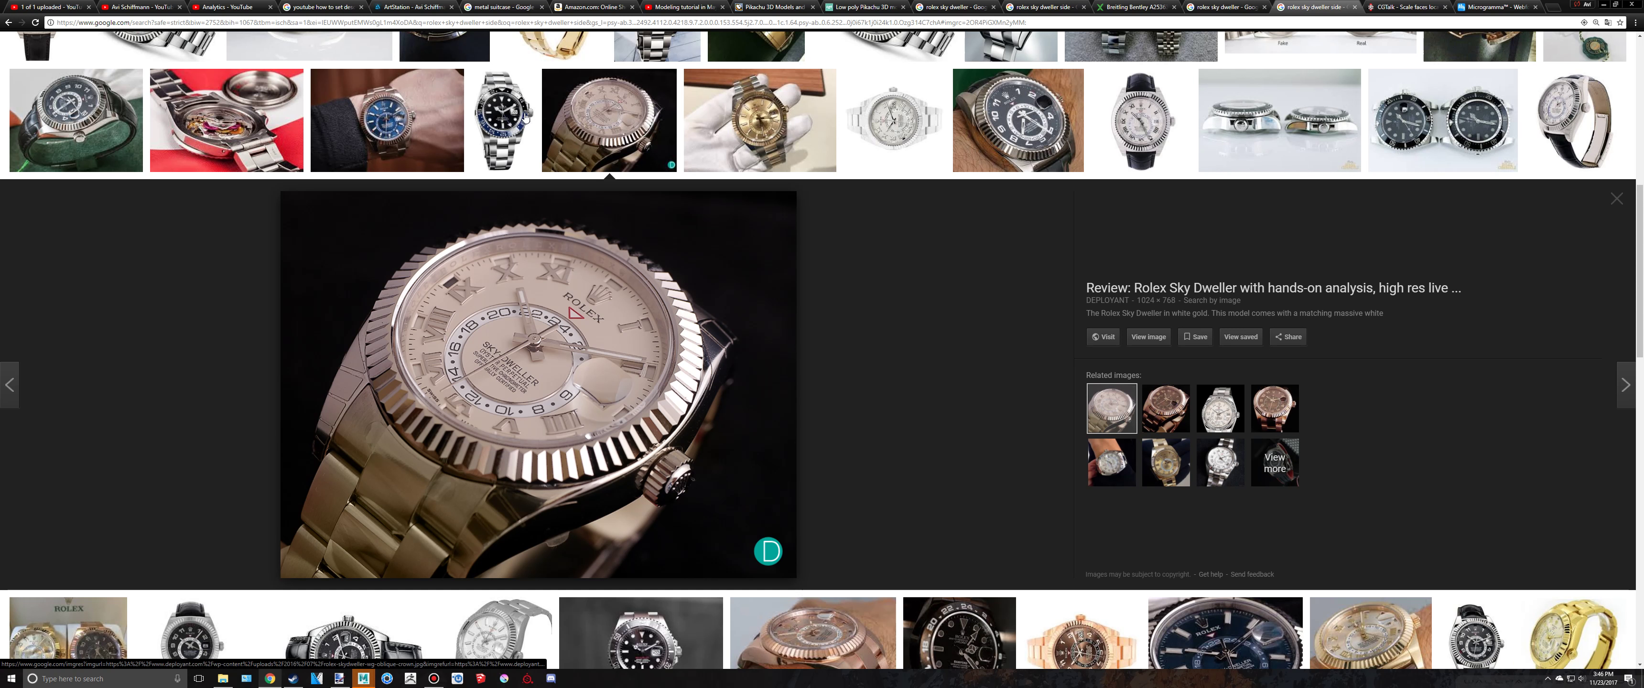
pyautogui.hotkey('alt', 'Tab')
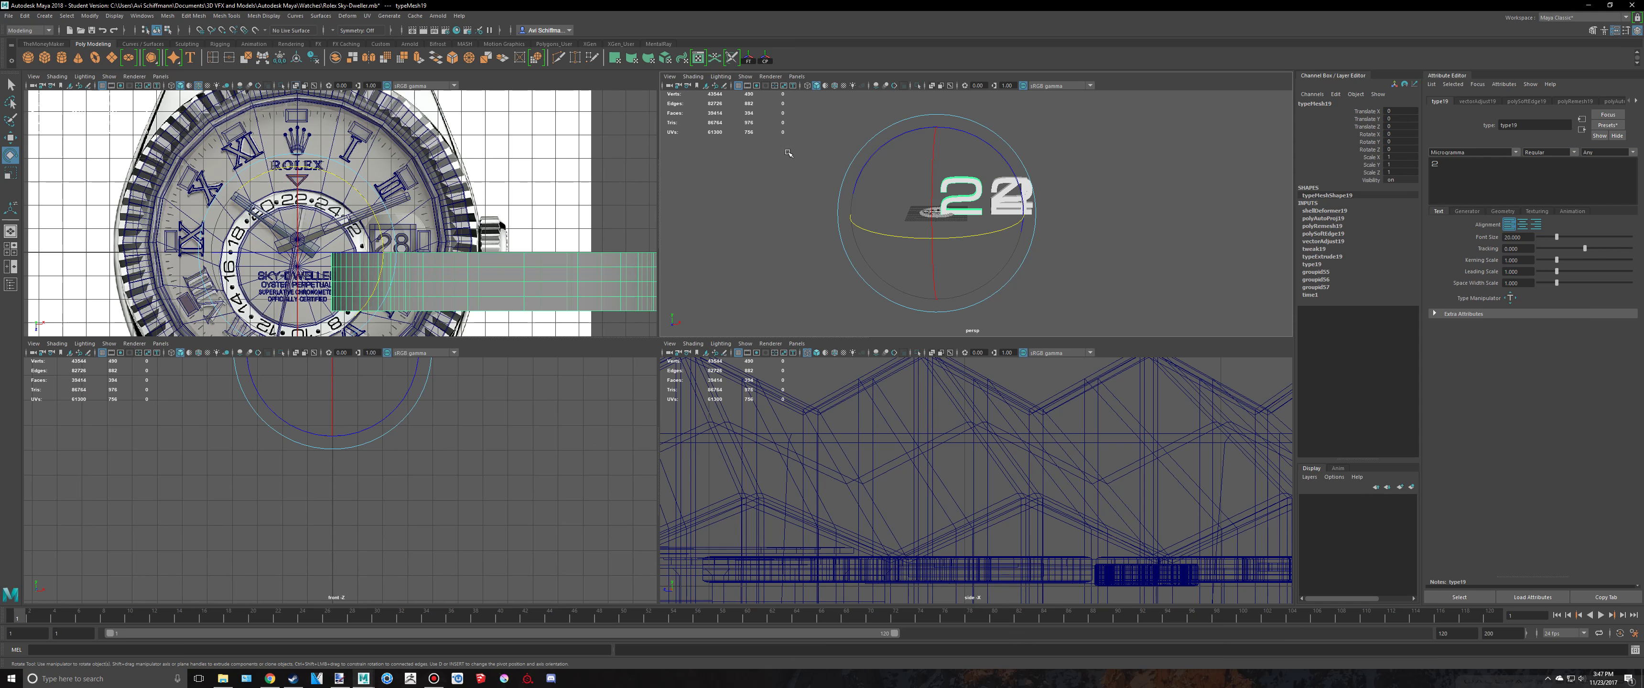
# Create a fourth 3D text object reading "4" and set its font to Microgramma
pyautogui.keyDown('alt'); pyautogui.moveTo(1043, 224); pyautogui.dragTo(1025, 231, button='middle'); pyautogui.keyUp('alt')
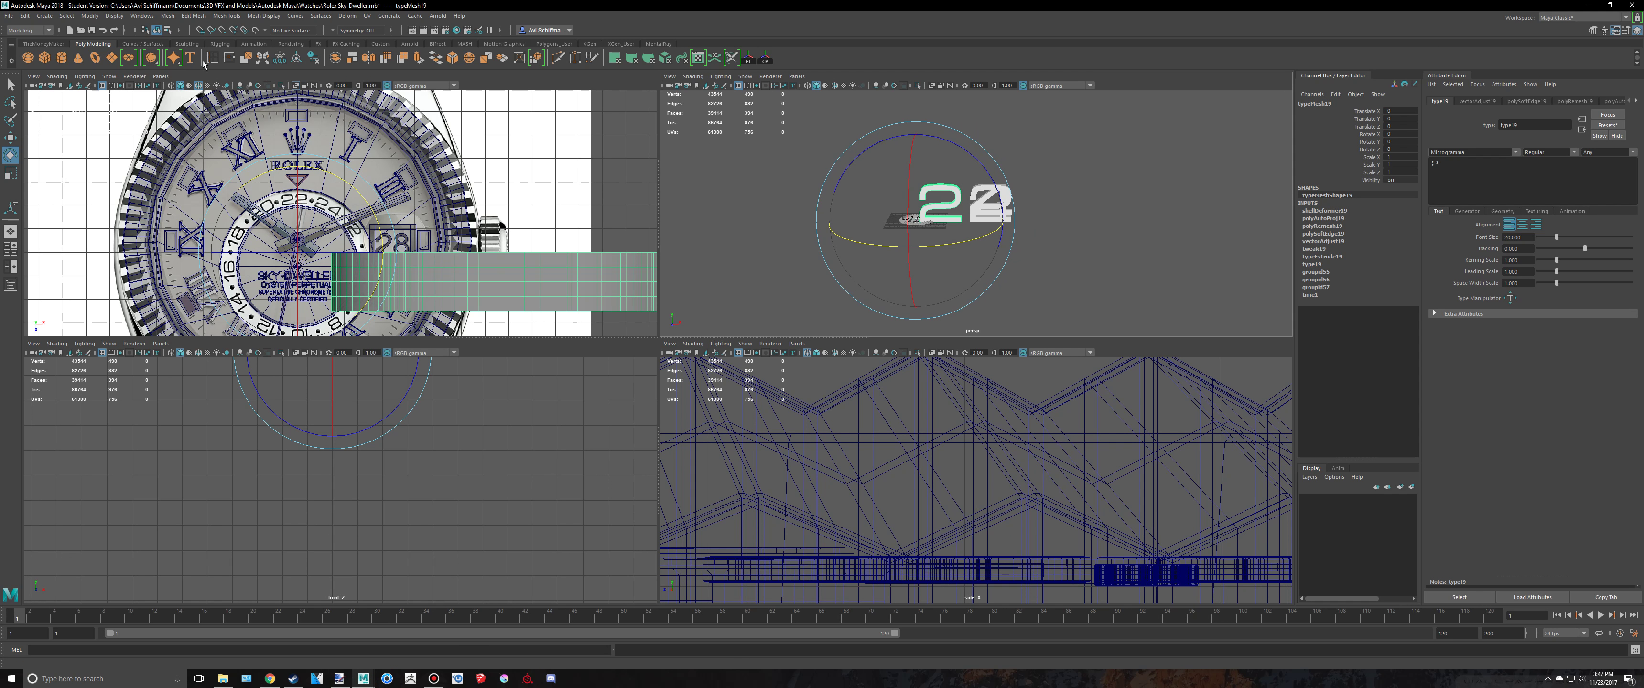
pyautogui.click(172, 58)
pyautogui.hotkey('alt', 'Tab')
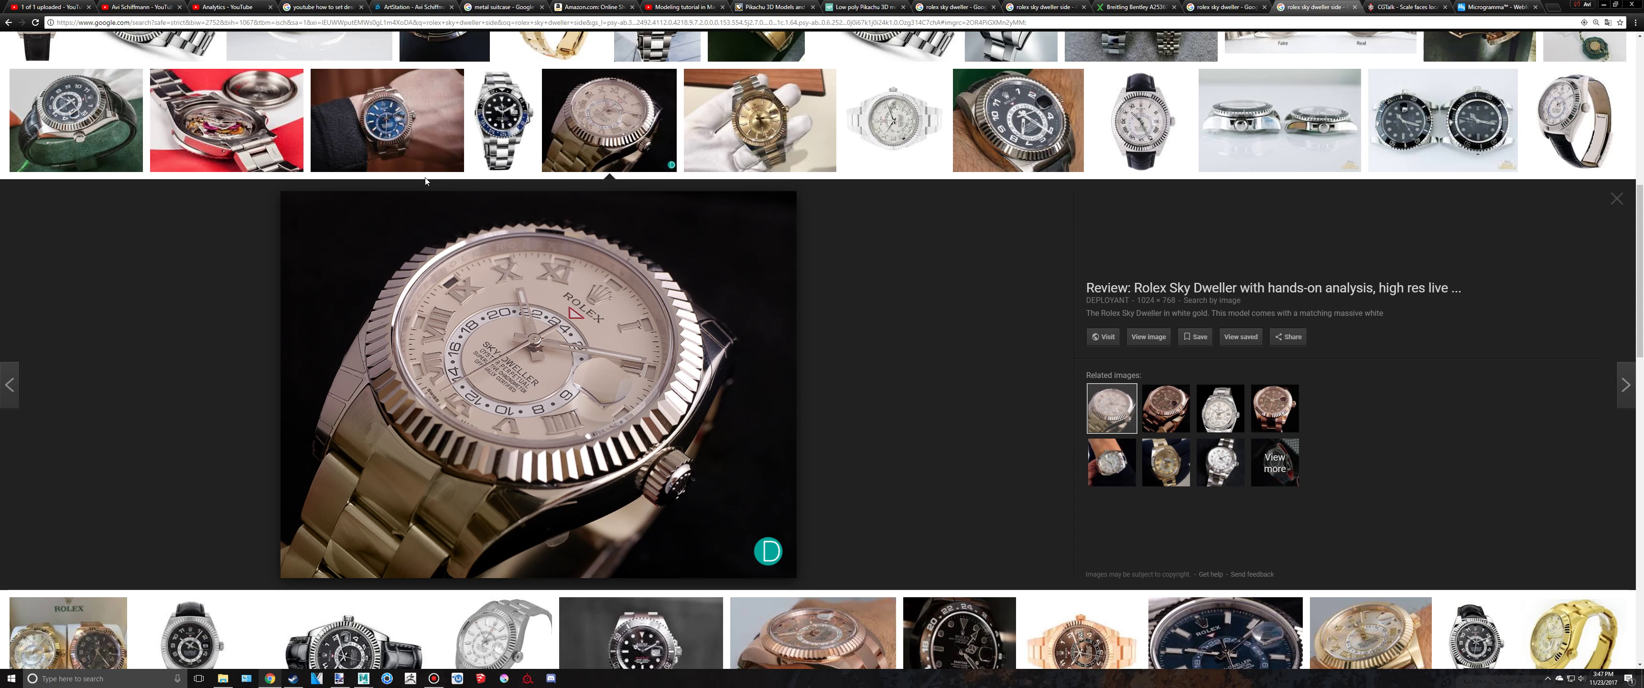
pyautogui.hotkey('alt', 'Tab')
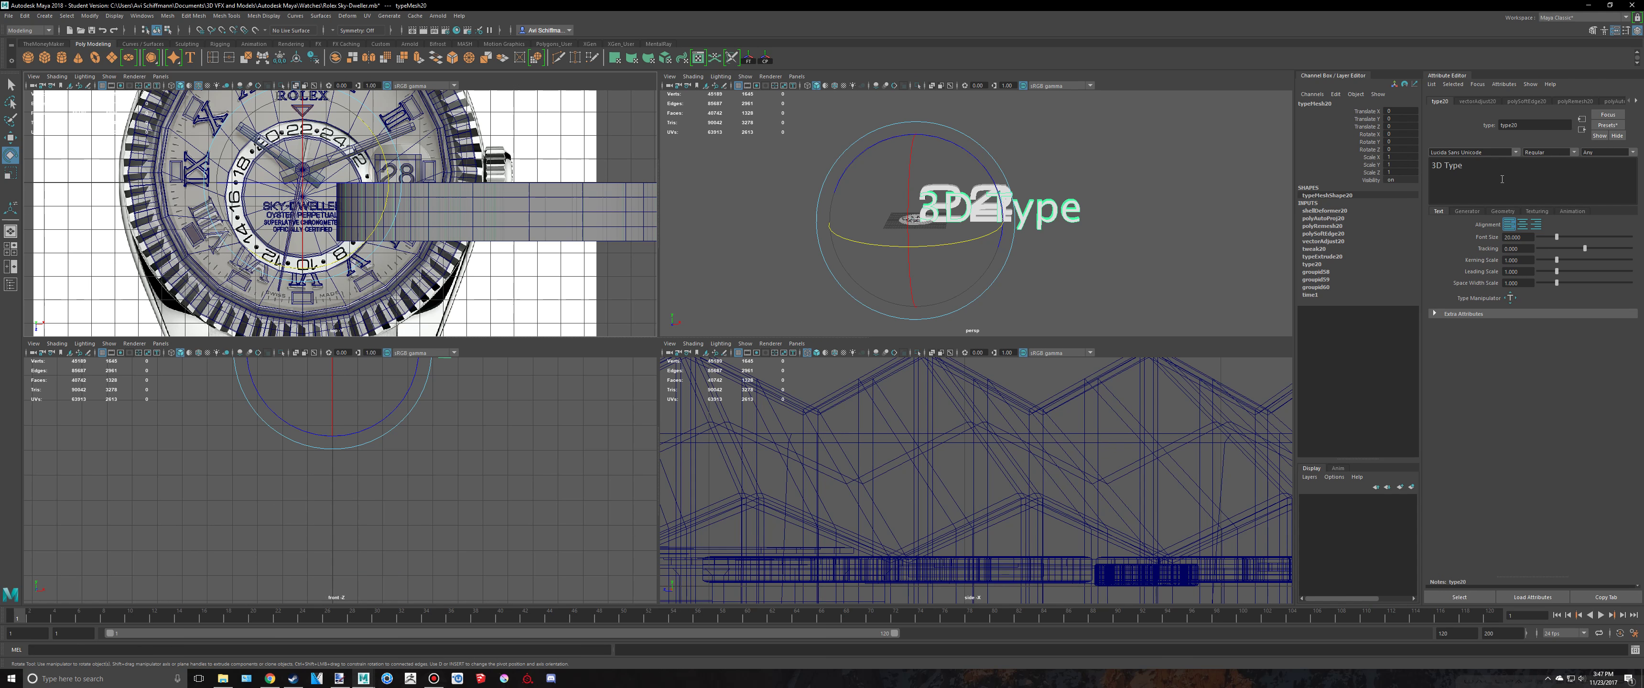
pyautogui.click(1429, 176)
pyautogui.write('4')
pyautogui.click(1503, 151)
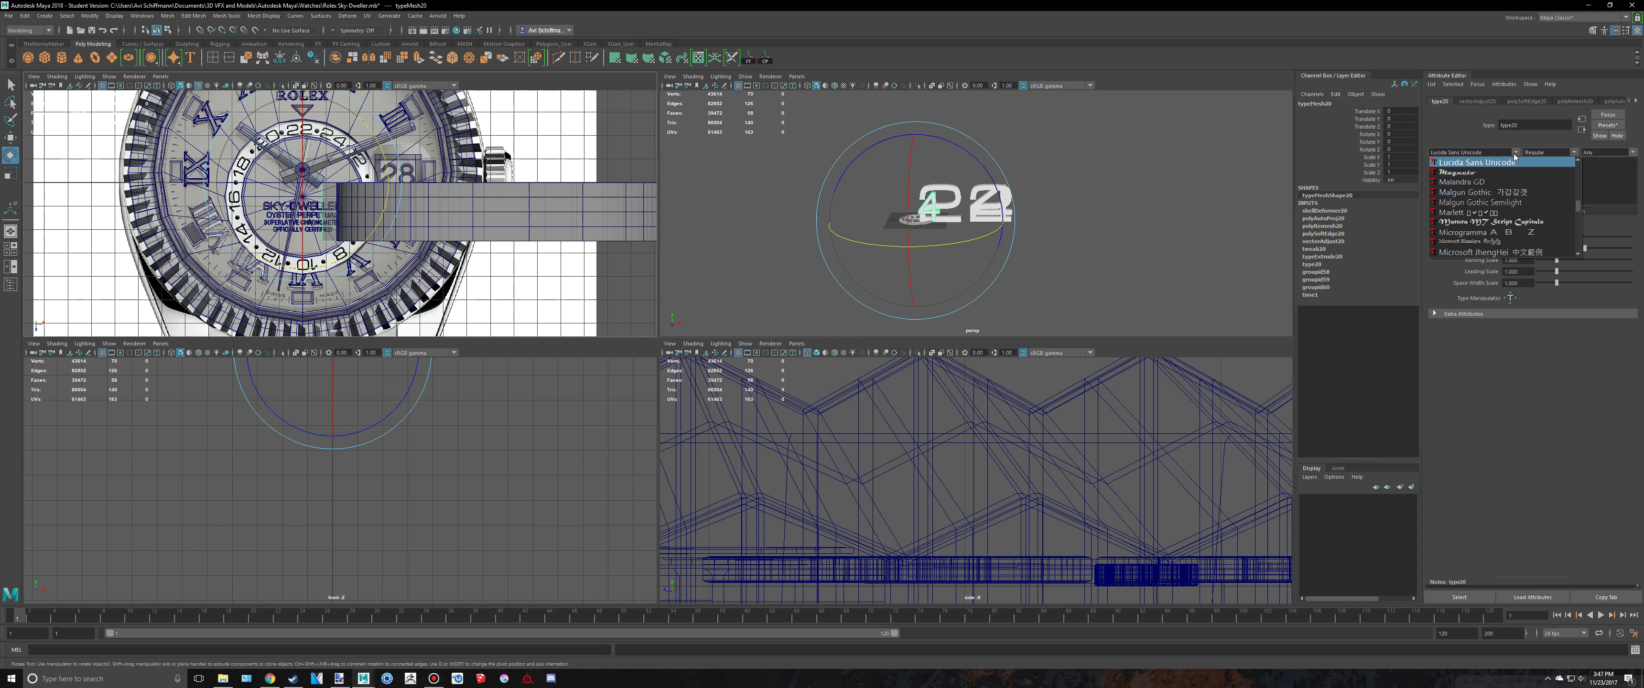
pyautogui.click(1487, 234)
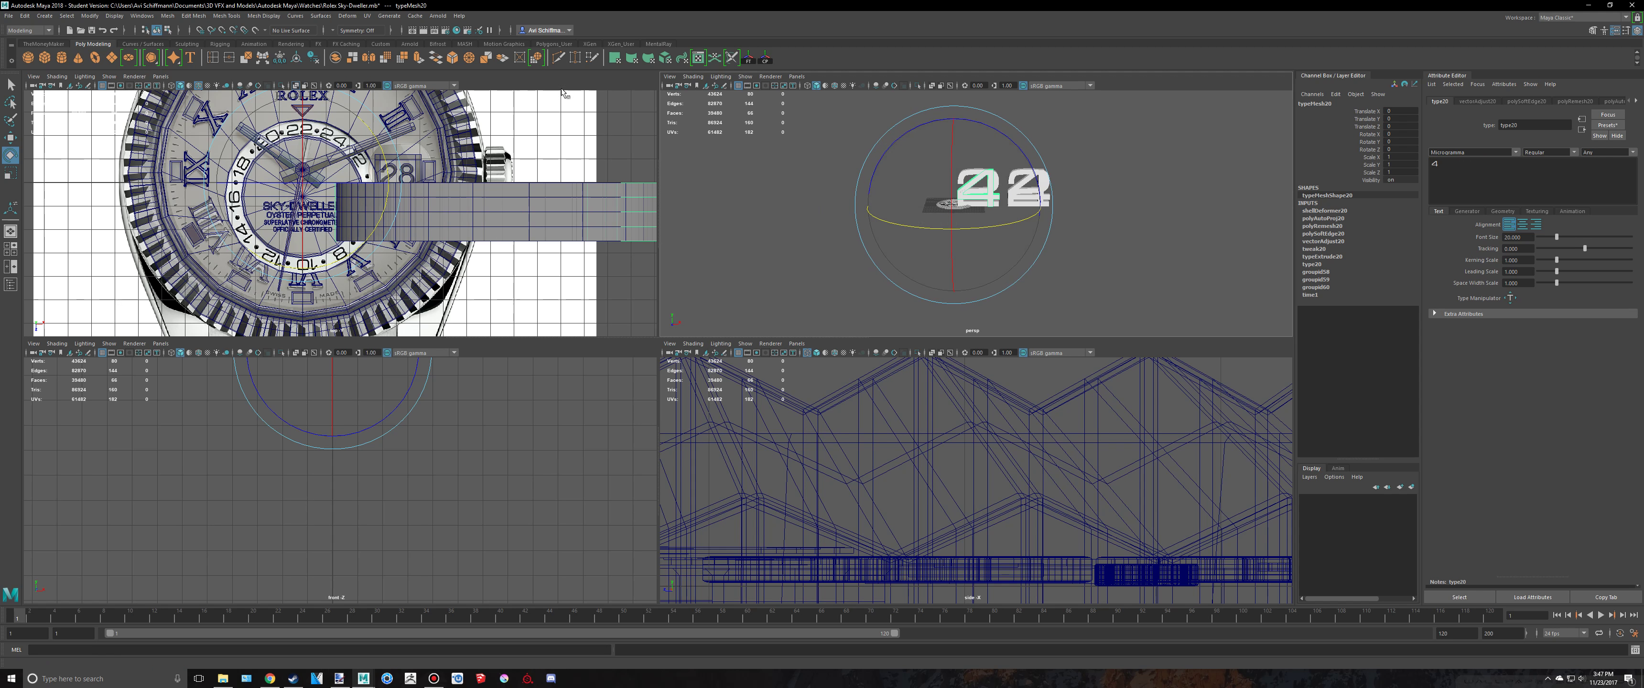
# Create another 3D text object reading "6" and set its font to Microgramma
pyautogui.click(190, 58)
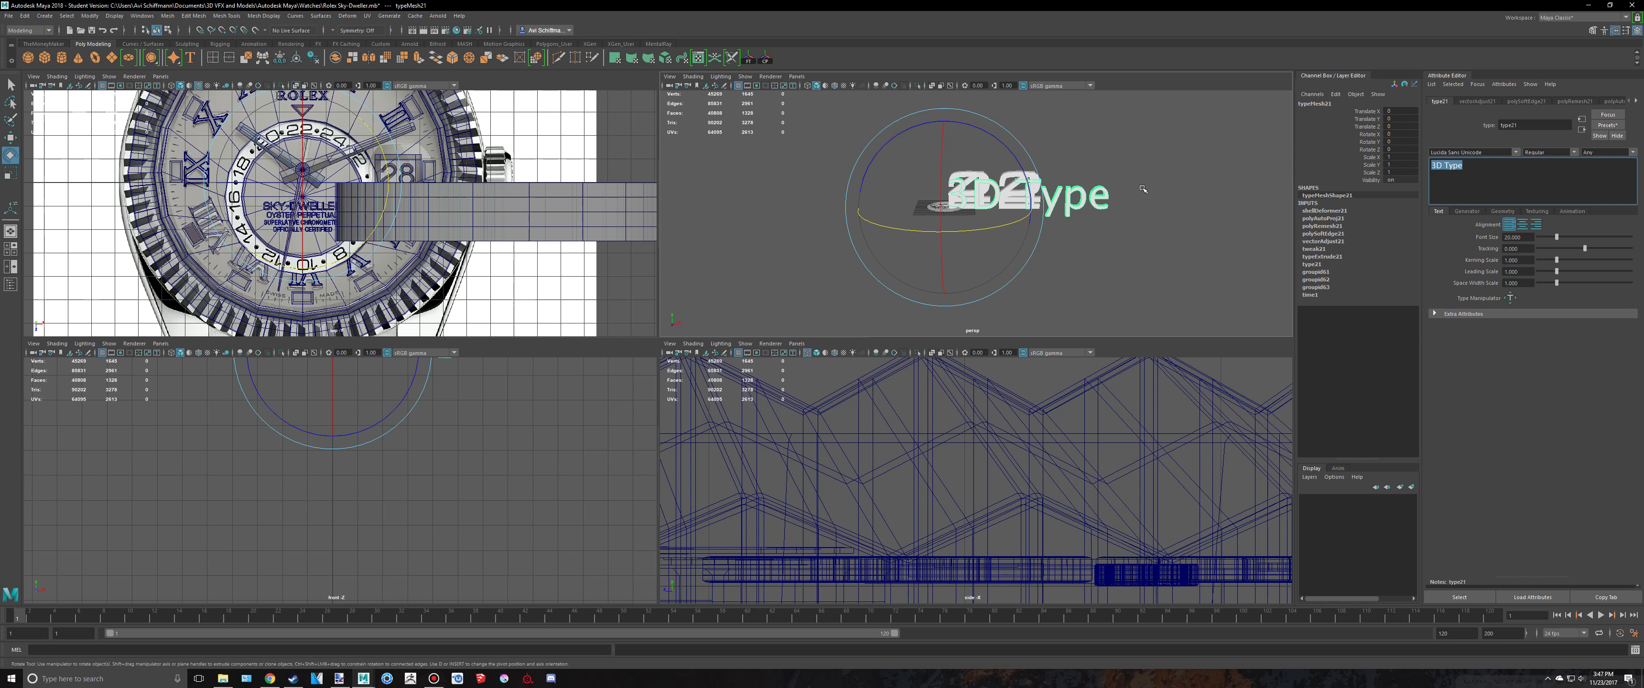
pyautogui.scroll(4, 1118, 186)
pyautogui.write('6')
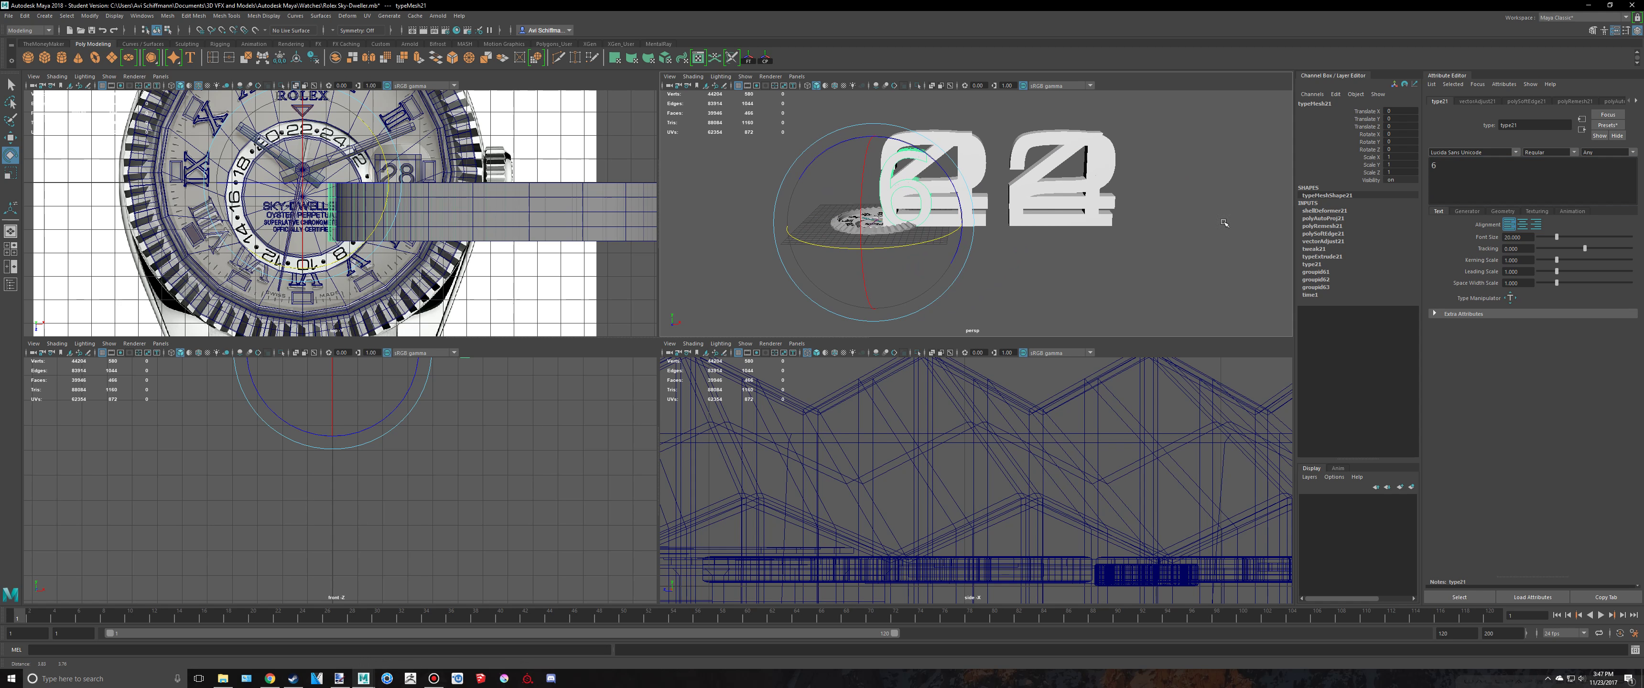
pyautogui.click(1516, 153)
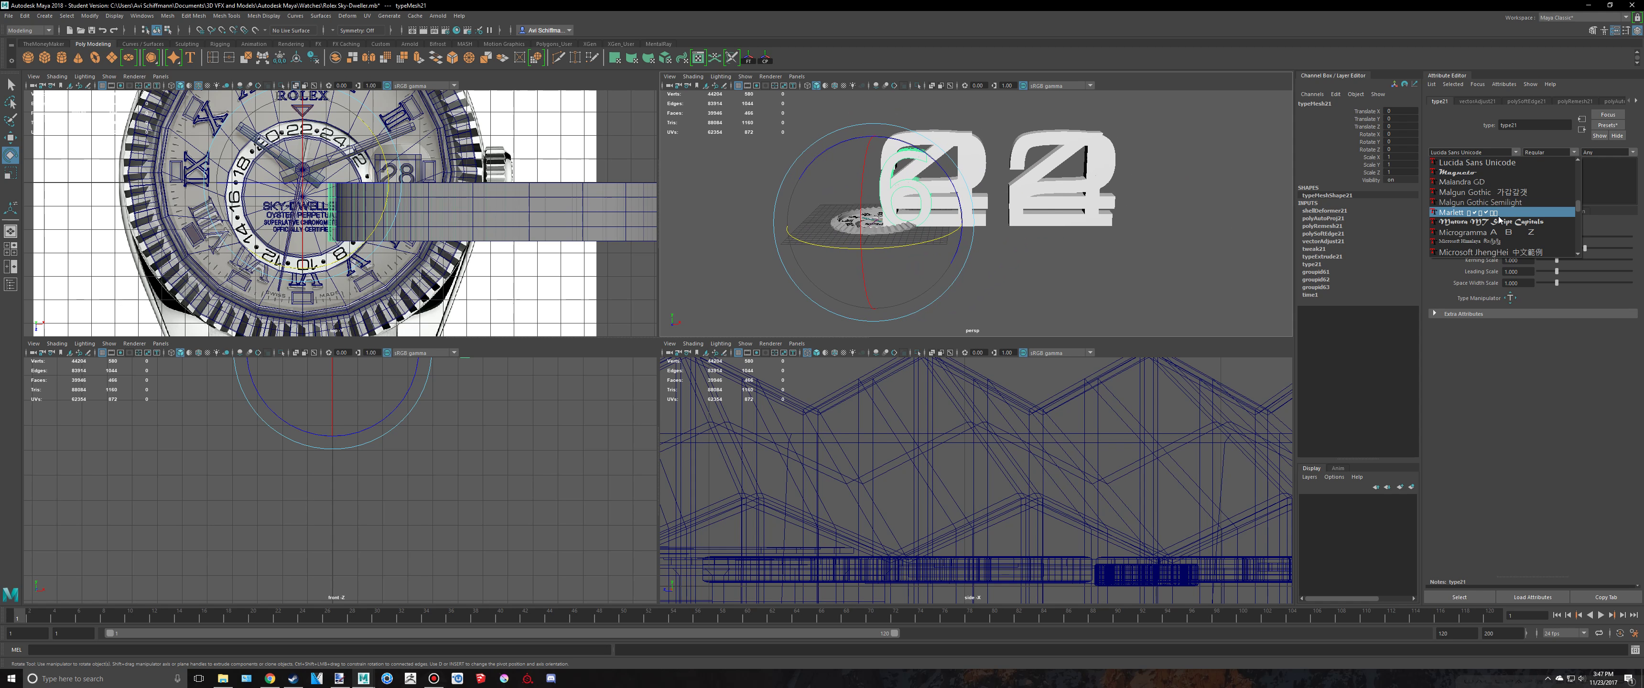
pyautogui.click(1468, 232)
pyautogui.scroll(-3, 957, 211)
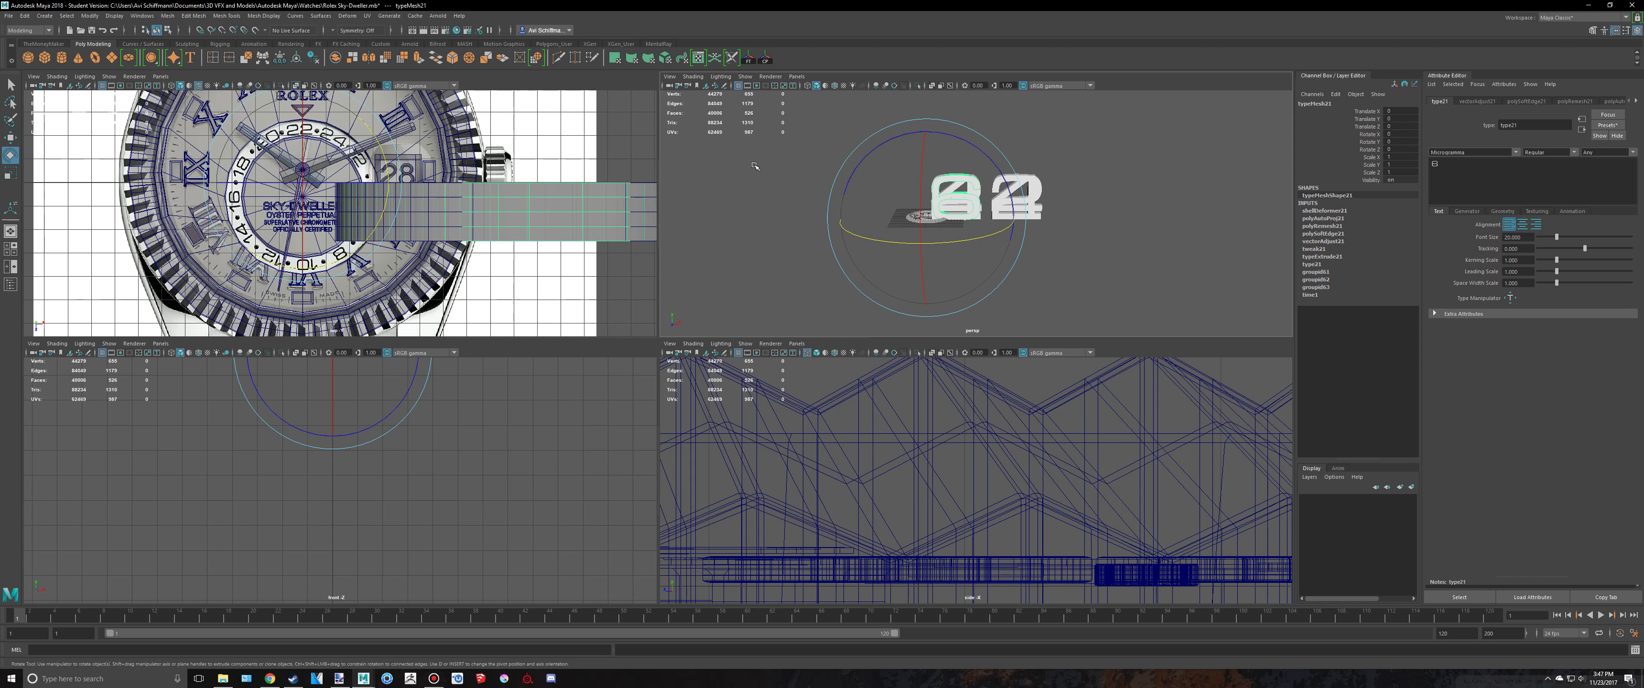
# Create another 3D text object reading "8" and set its font to Microgramma
pyautogui.click(190, 59)
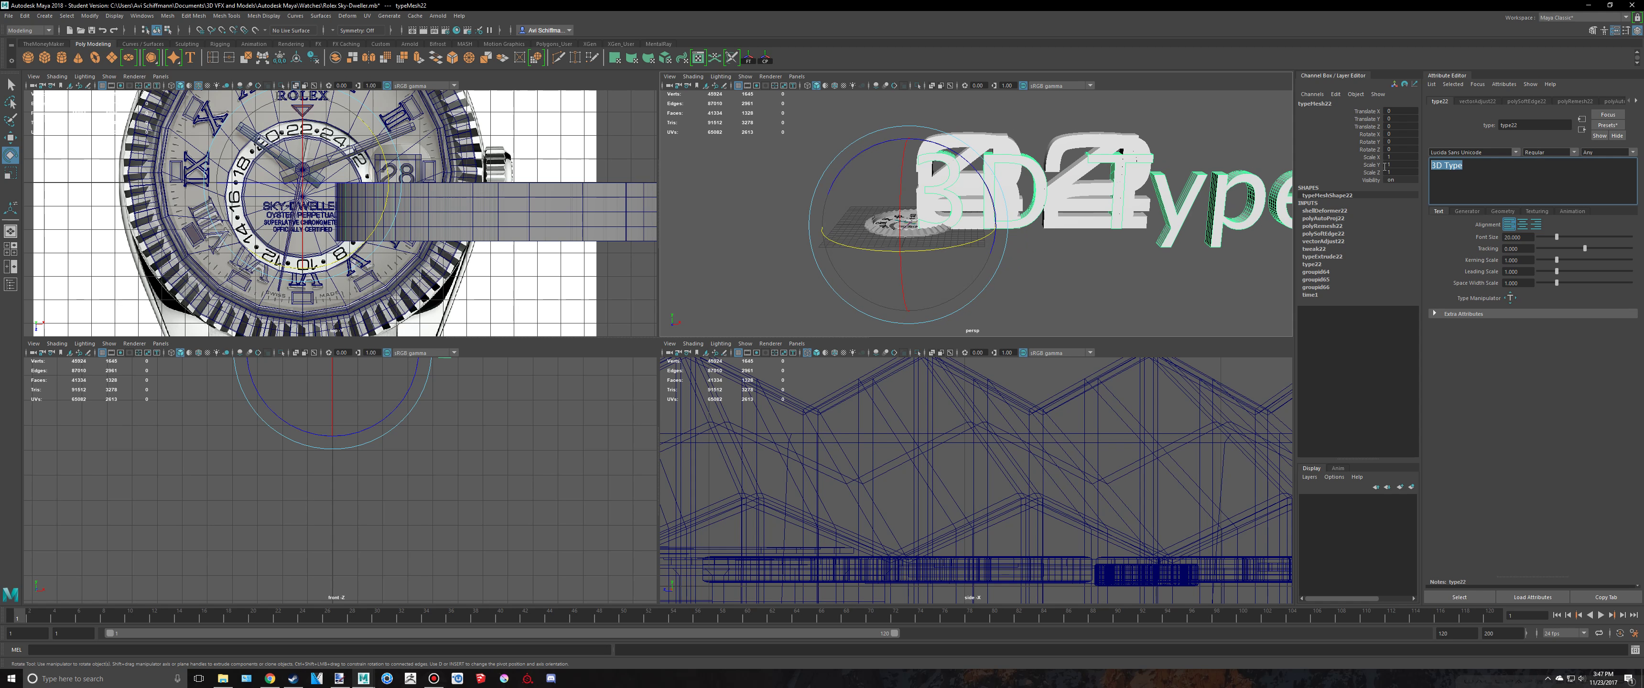
pyautogui.write('8')
pyautogui.click(1514, 152)
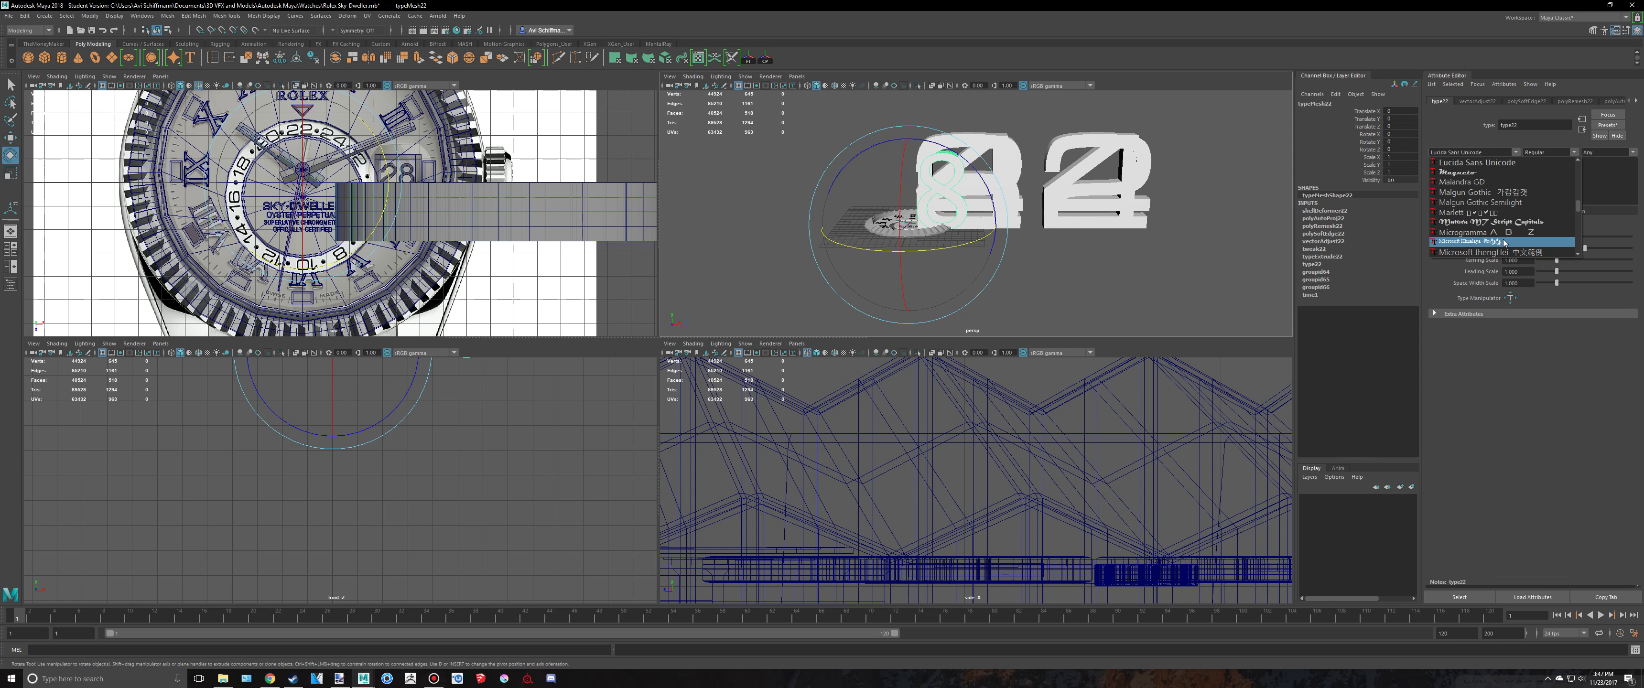
pyautogui.click(1487, 232)
pyautogui.keyDown('alt'); pyautogui.moveTo(744, 193); pyautogui.dragTo(761, 187, button='middle'); pyautogui.keyUp('alt')
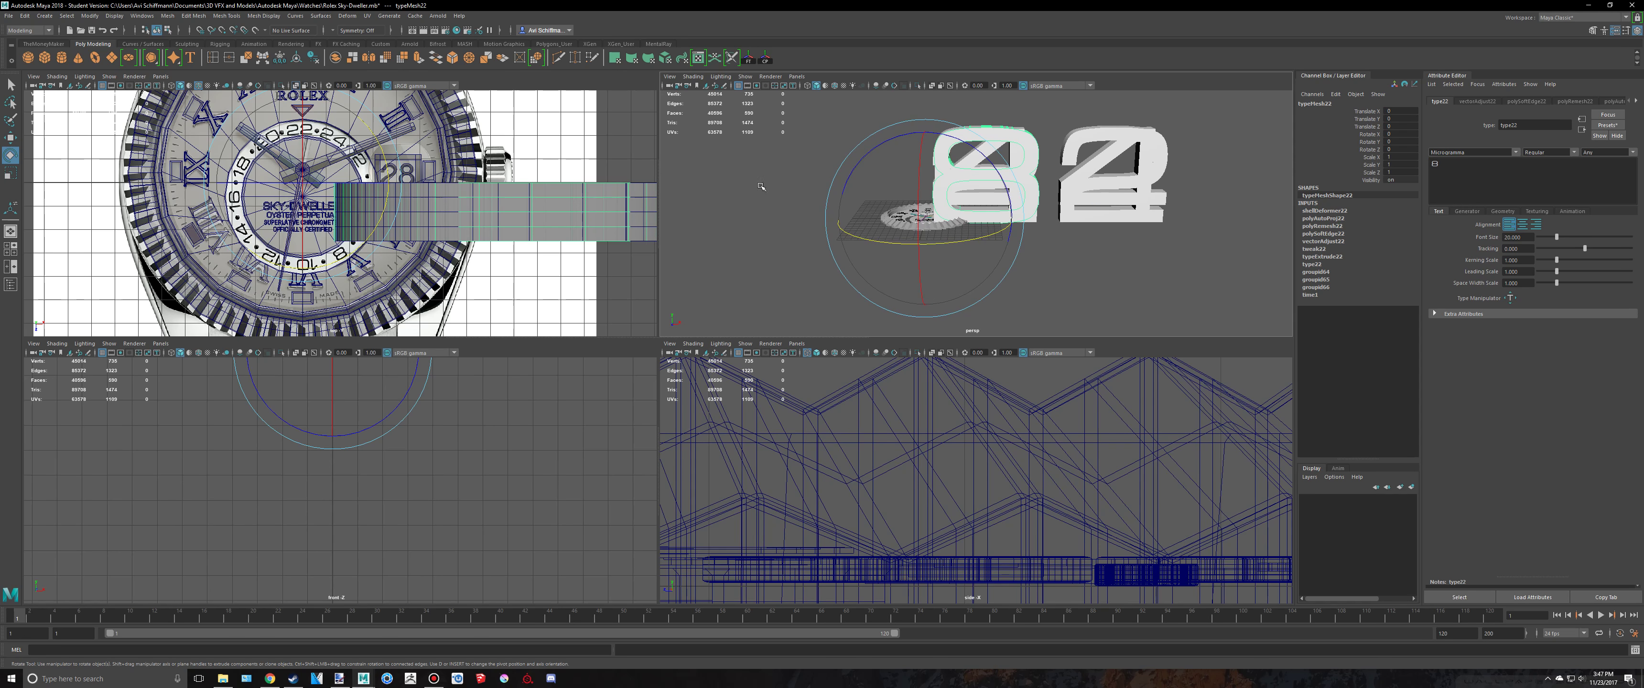
# Create another 3D text object reading "10" and set its font to Microgramma
pyautogui.click(190, 58)
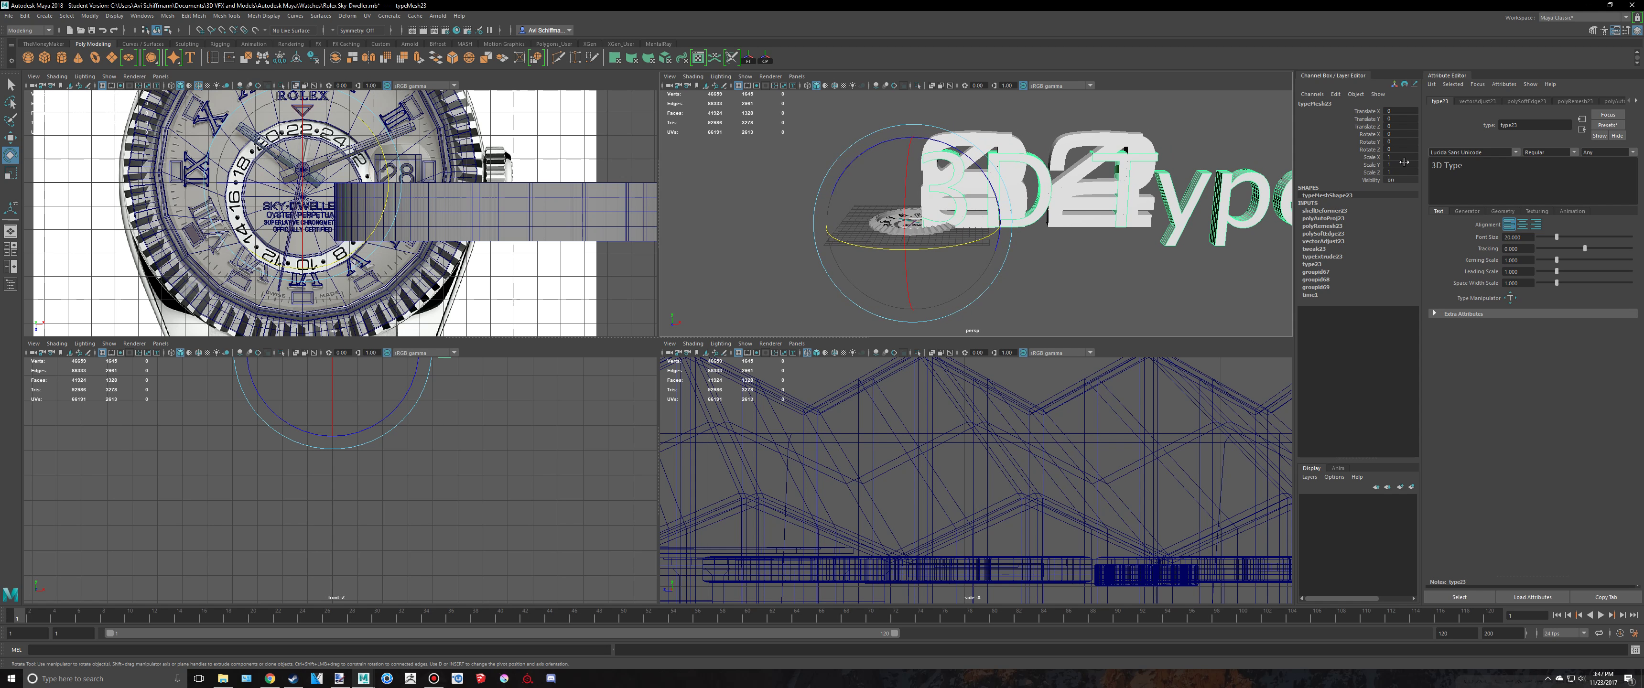
pyautogui.click(1475, 173)
pyautogui.write('12')
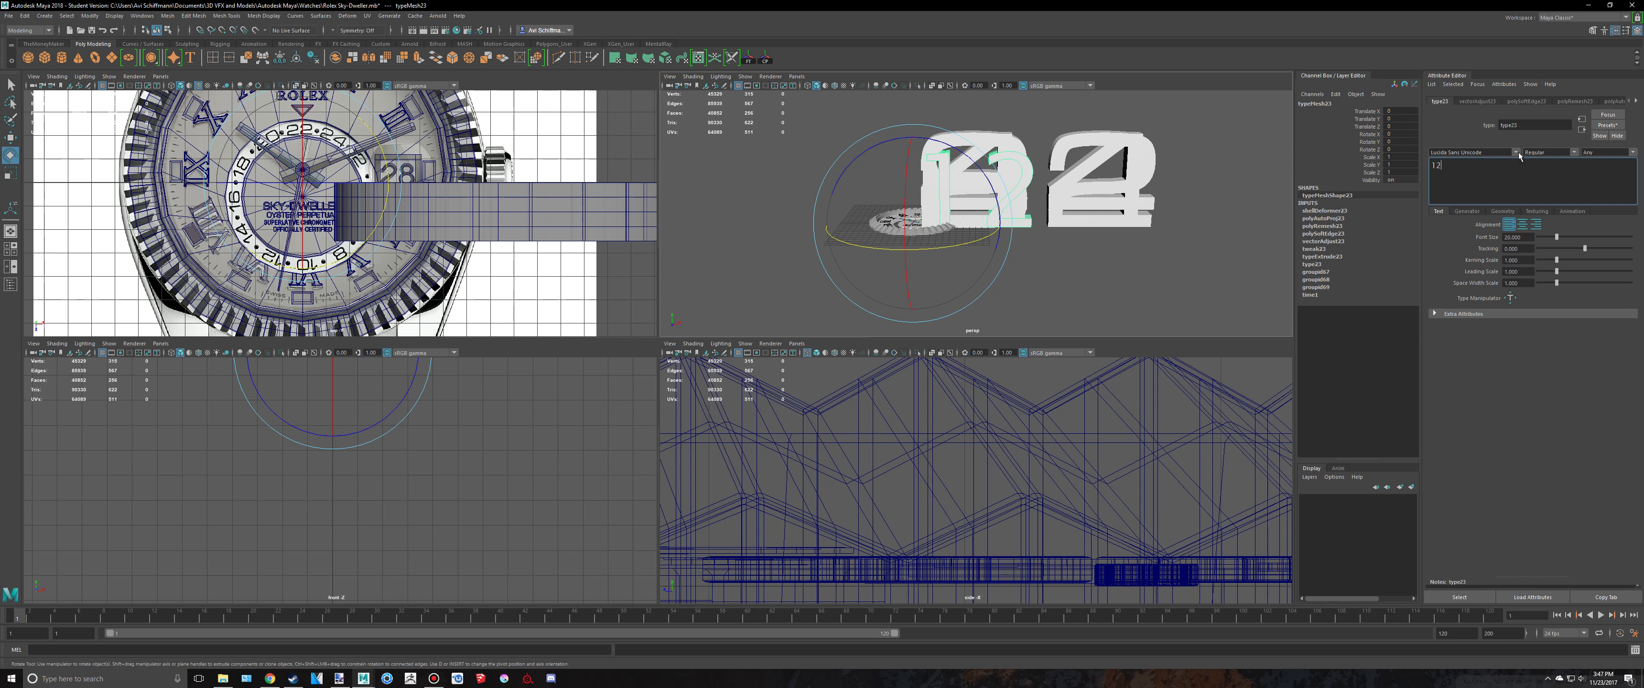
pyautogui.write('0')
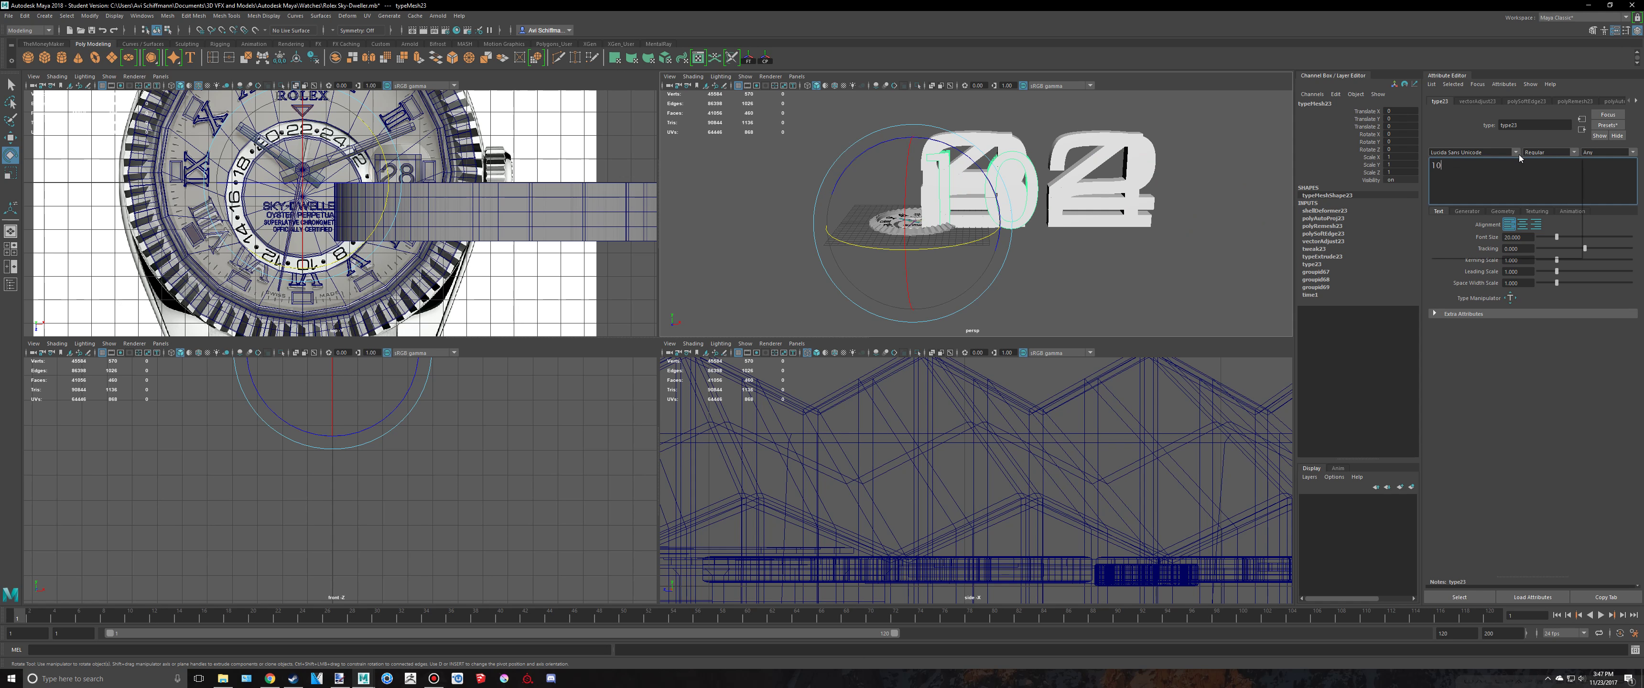
pyautogui.click(1516, 152)
pyautogui.click(1492, 192)
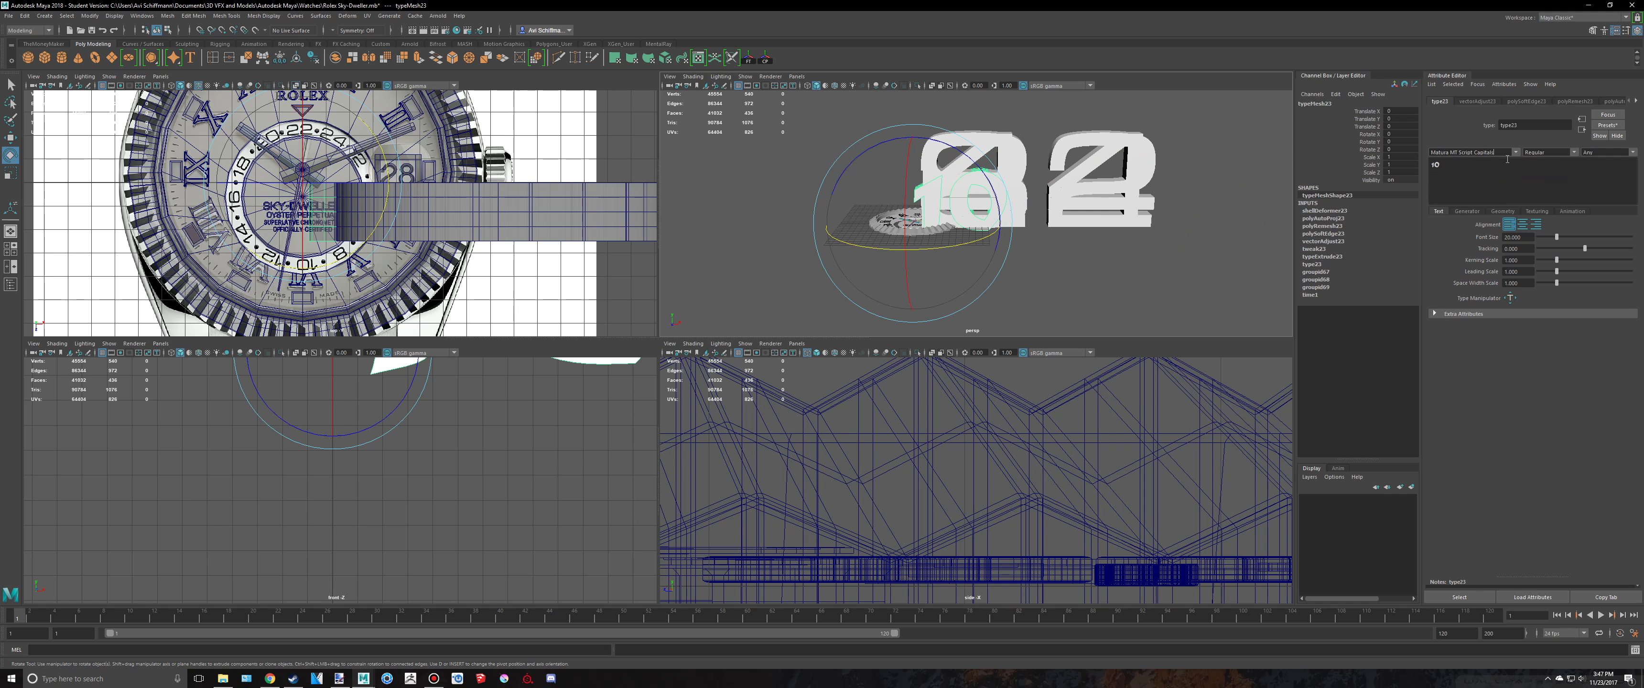
pyautogui.click(1489, 153)
pyautogui.click(1474, 202)
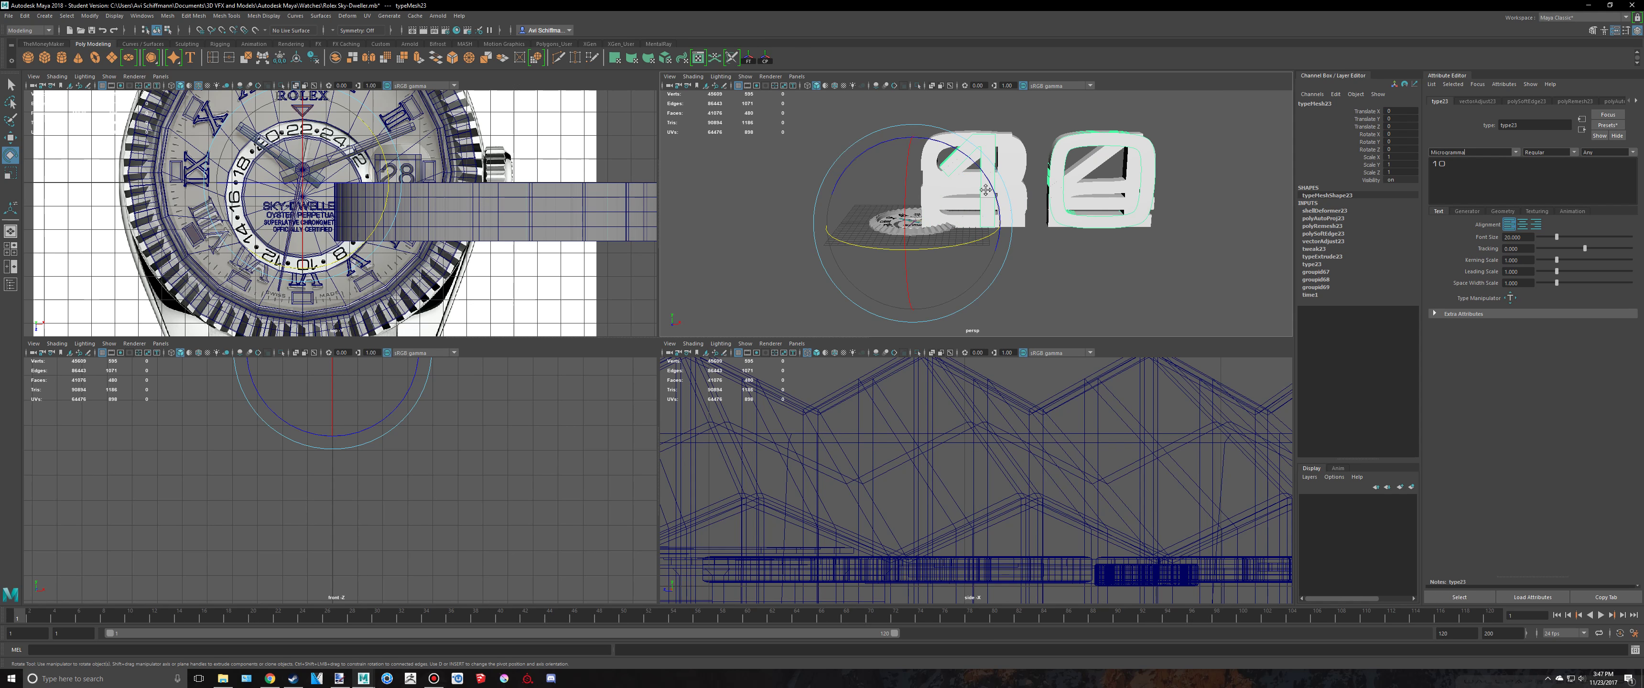
pyautogui.scroll(3, 216, 222)
pyautogui.keyDown('alt'); pyautogui.moveTo(217, 222); pyautogui.dragTo(238, 318, button='middle'); pyautogui.keyUp('alt')
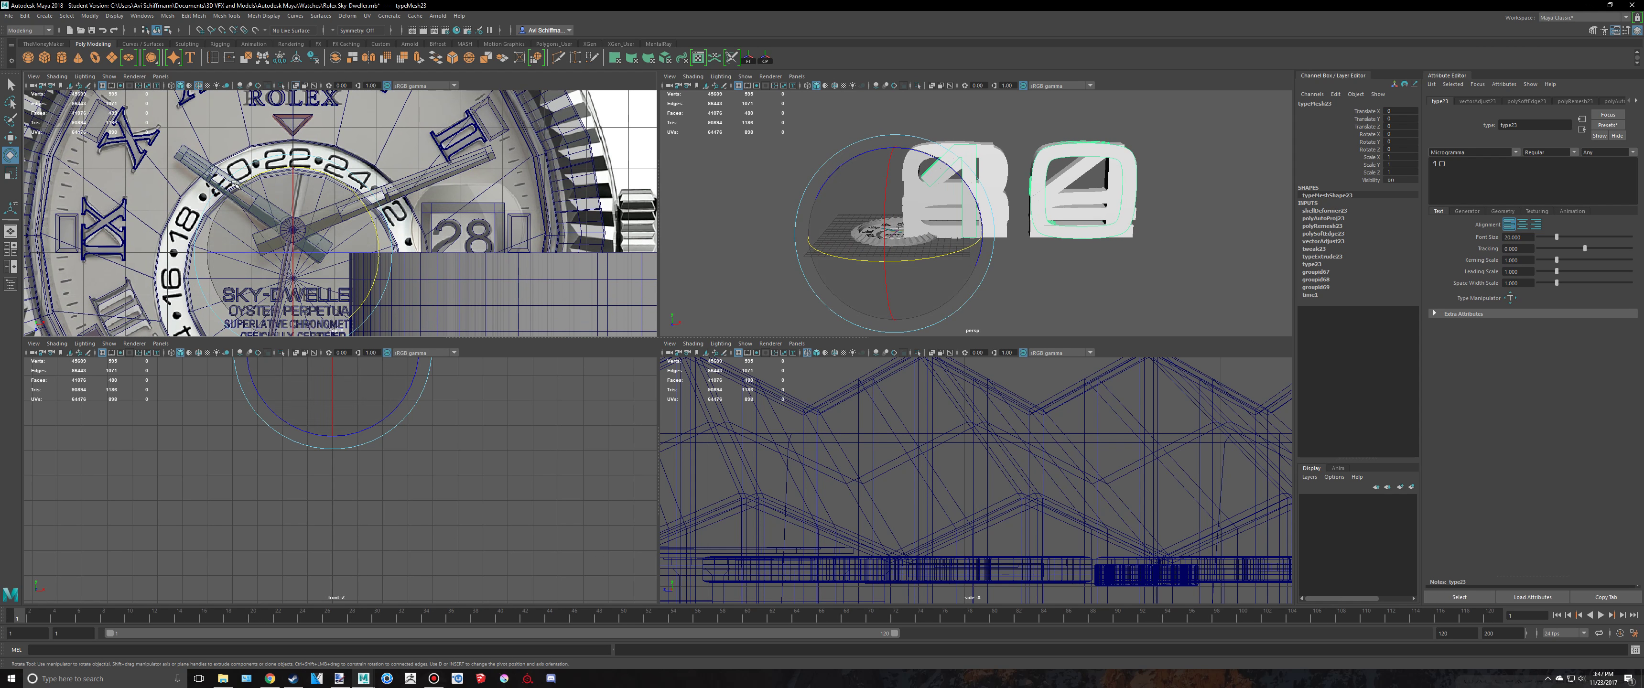
pyautogui.scroll(-2, 339, 156)
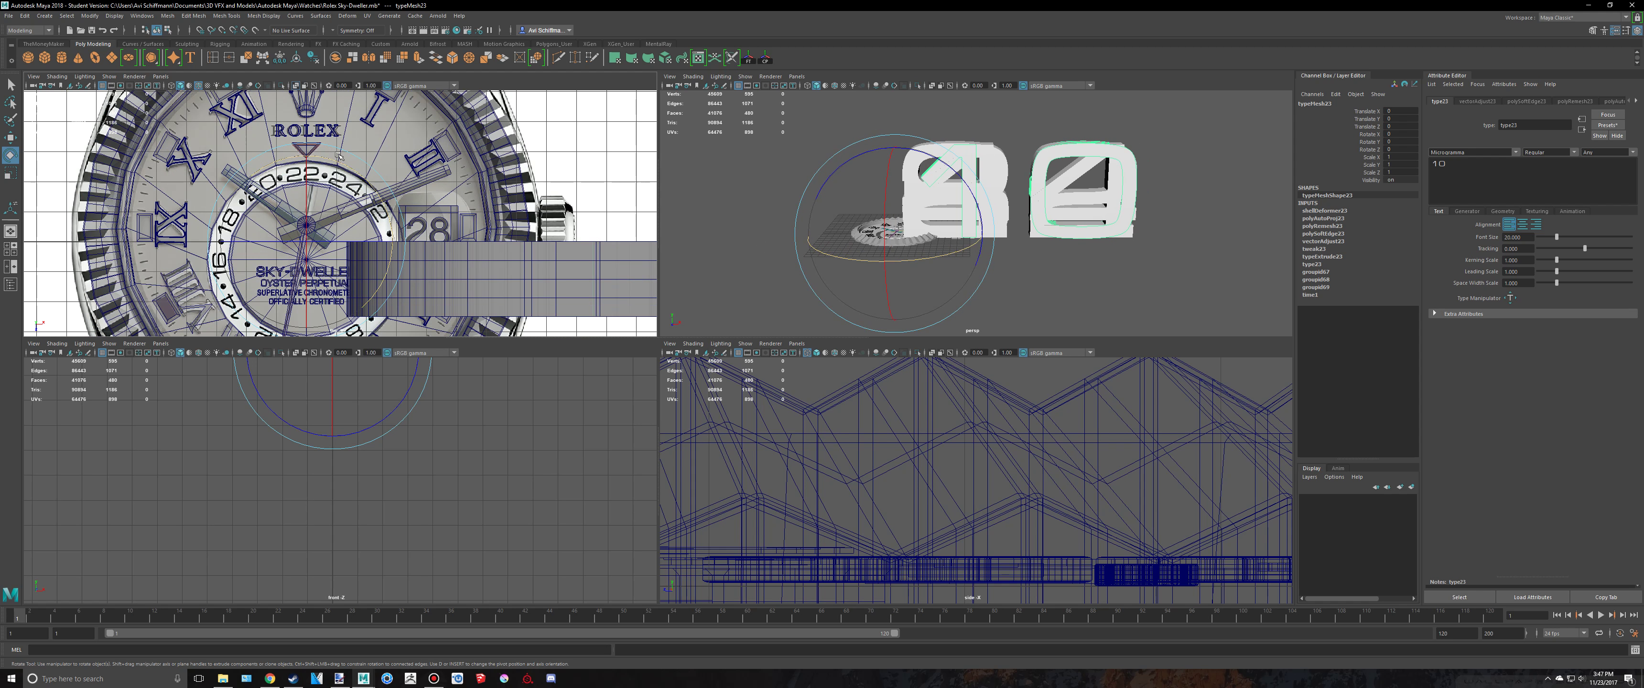
pyautogui.keyDown('alt'); pyautogui.moveTo(959, 171); pyautogui.dragTo(949, 179, button='middle'); pyautogui.keyUp('alt')
pyautogui.click(433, 679)
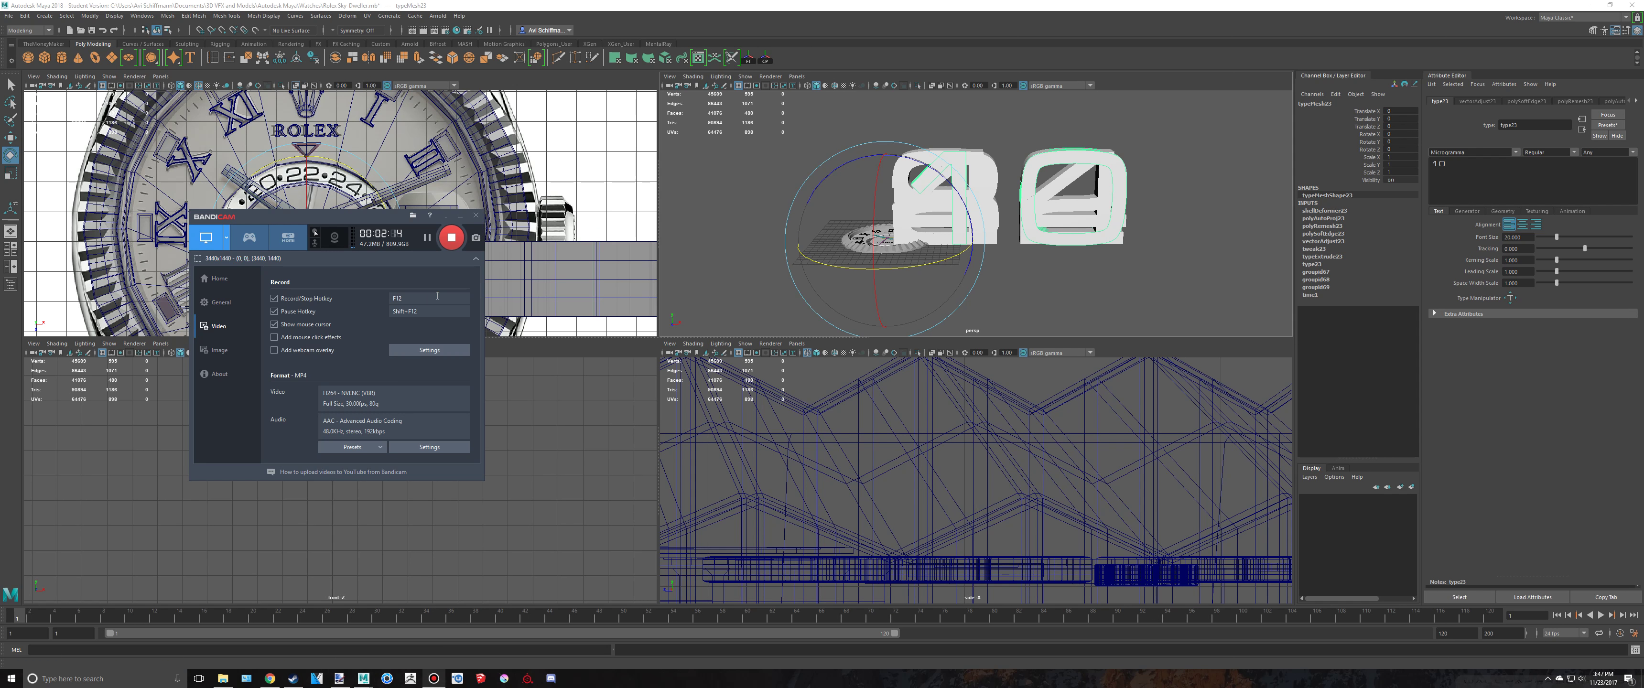
pyautogui.click(426, 238)
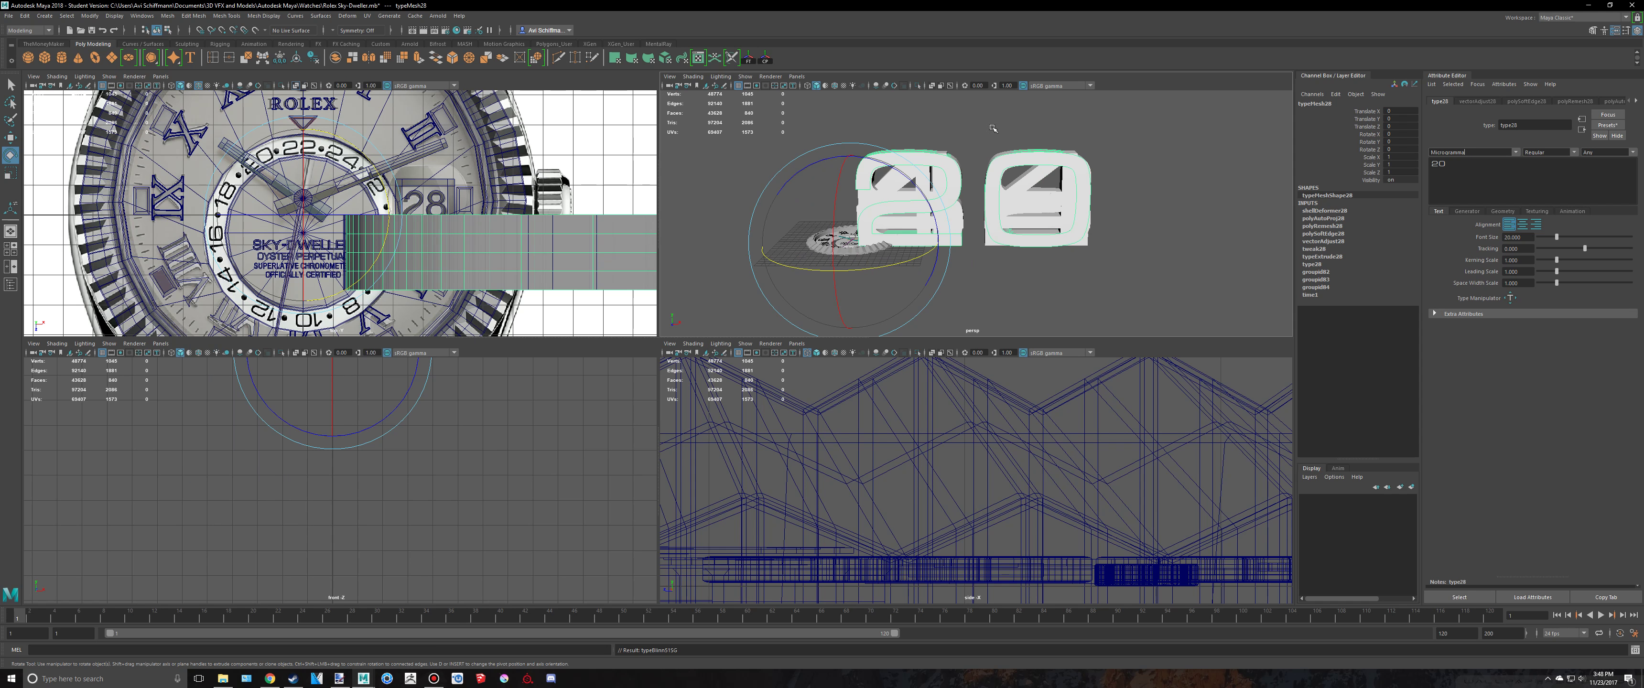
pyautogui.keyDown('alt'); pyautogui.moveTo(991, 126); pyautogui.dragTo(982, 131, button='middle'); pyautogui.keyUp('alt')
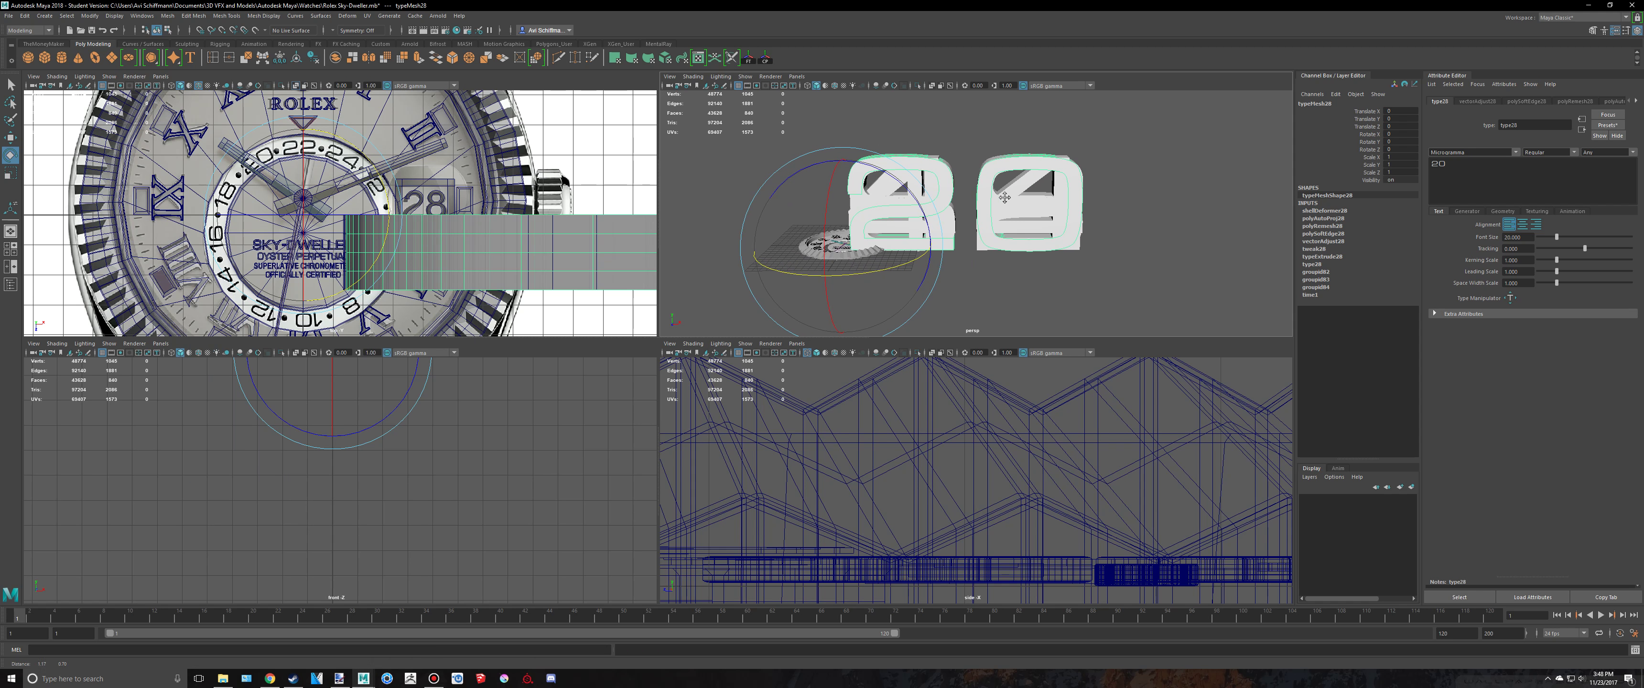
pyautogui.click(433, 679)
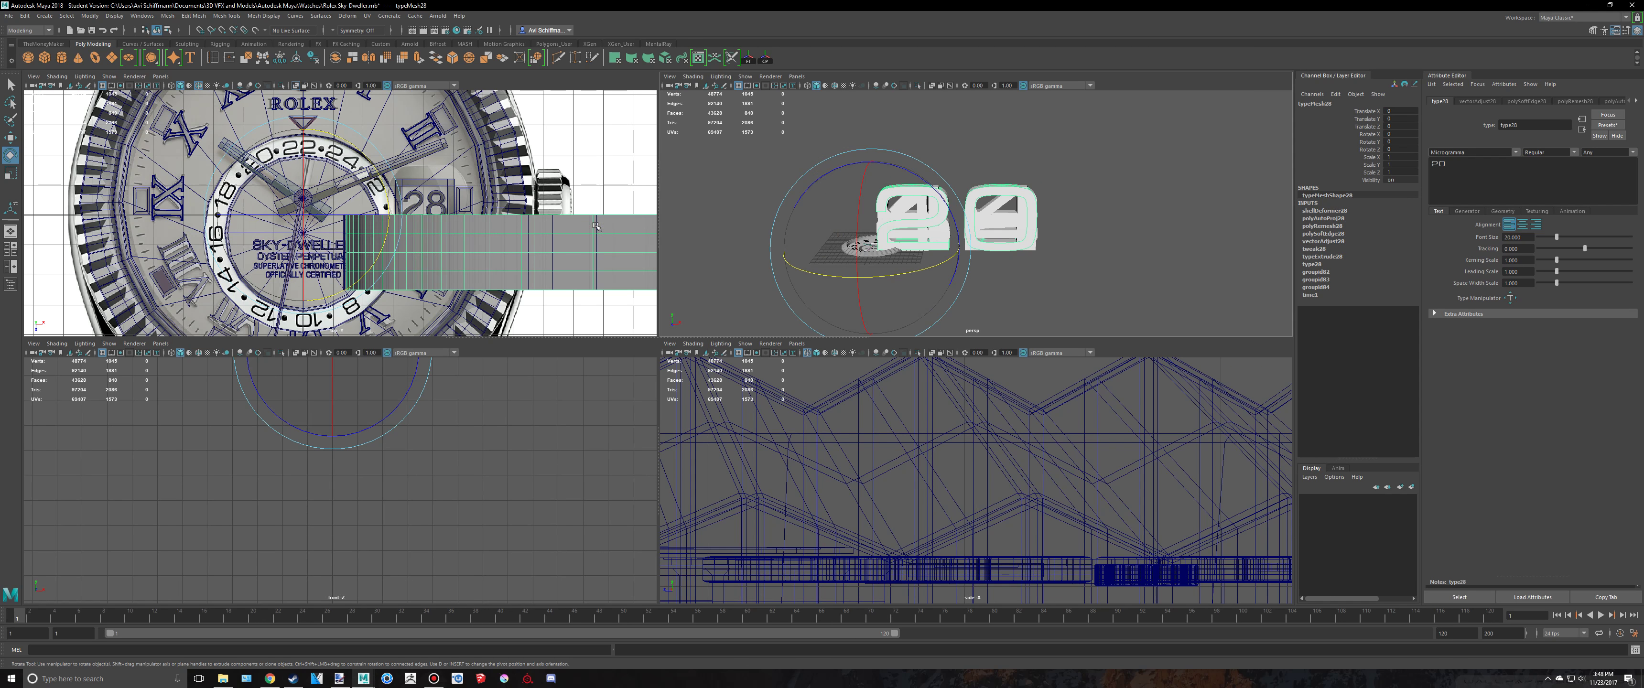
pyautogui.scroll(3, 446, 204)
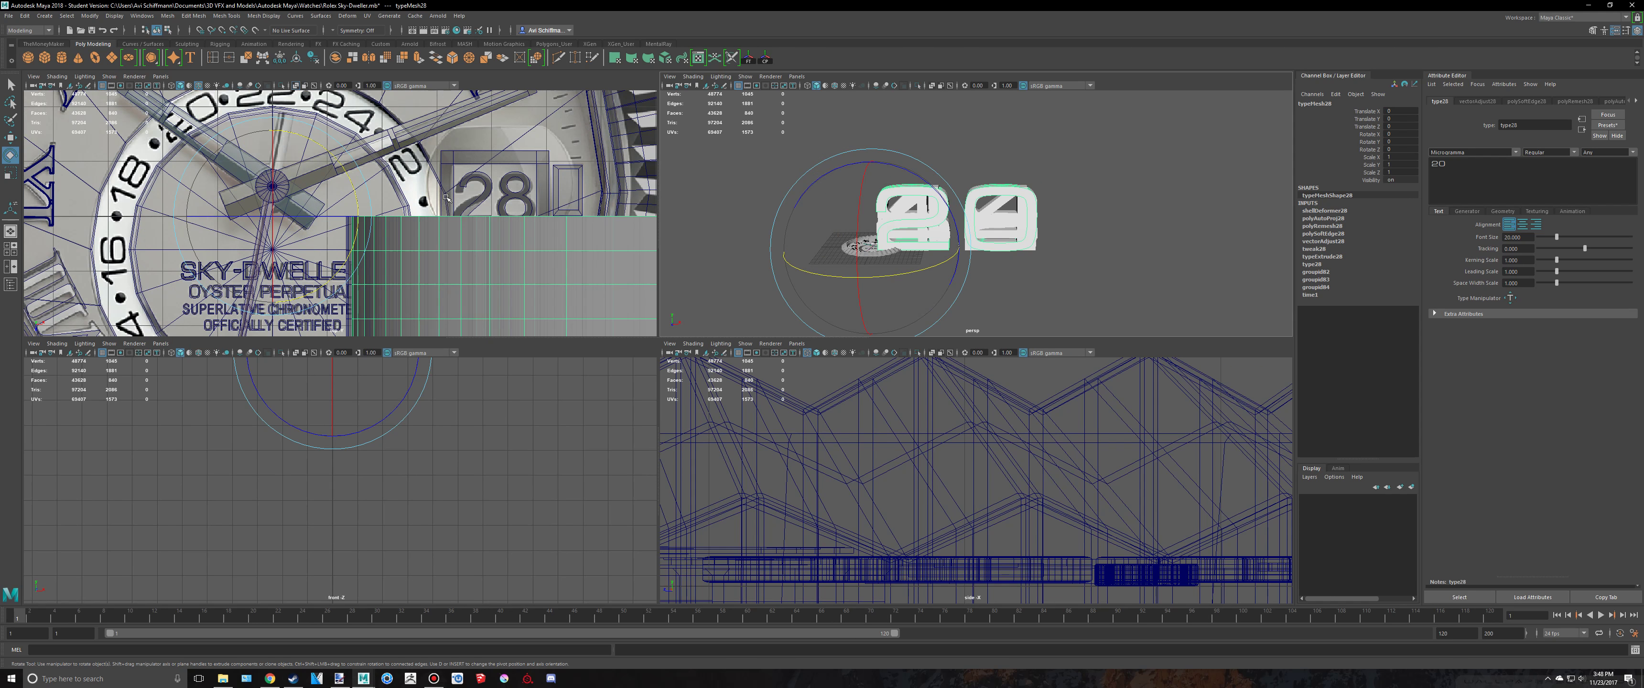
pyautogui.keyDown('alt'); pyautogui.moveTo(366, 153); pyautogui.dragTo(370, 206, button='middle'); pyautogui.keyUp('alt')
pyautogui.scroll(-5, 371, 206)
pyautogui.scroll(5, 370, 205)
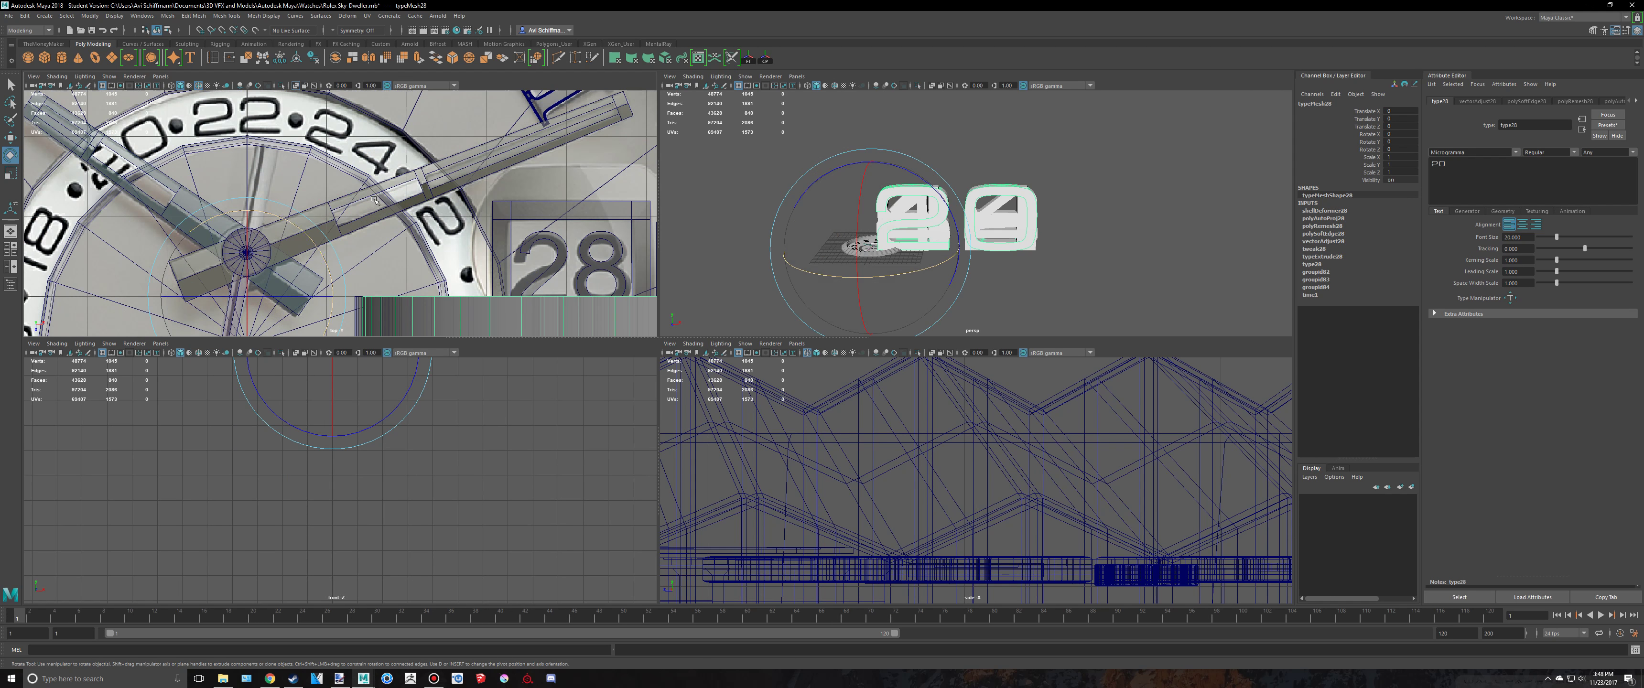
pyautogui.scroll(-6, 375, 192)
# Maximize the perspective view and show the Outliner beside it with the text meshes listed
pyautogui.press('space')
pyautogui.keyDown('alt'); pyautogui.moveTo(883, 269); pyautogui.dragTo(968, 317); pyautogui.keyUp('alt')
pyautogui.scroll(2, 969, 318)
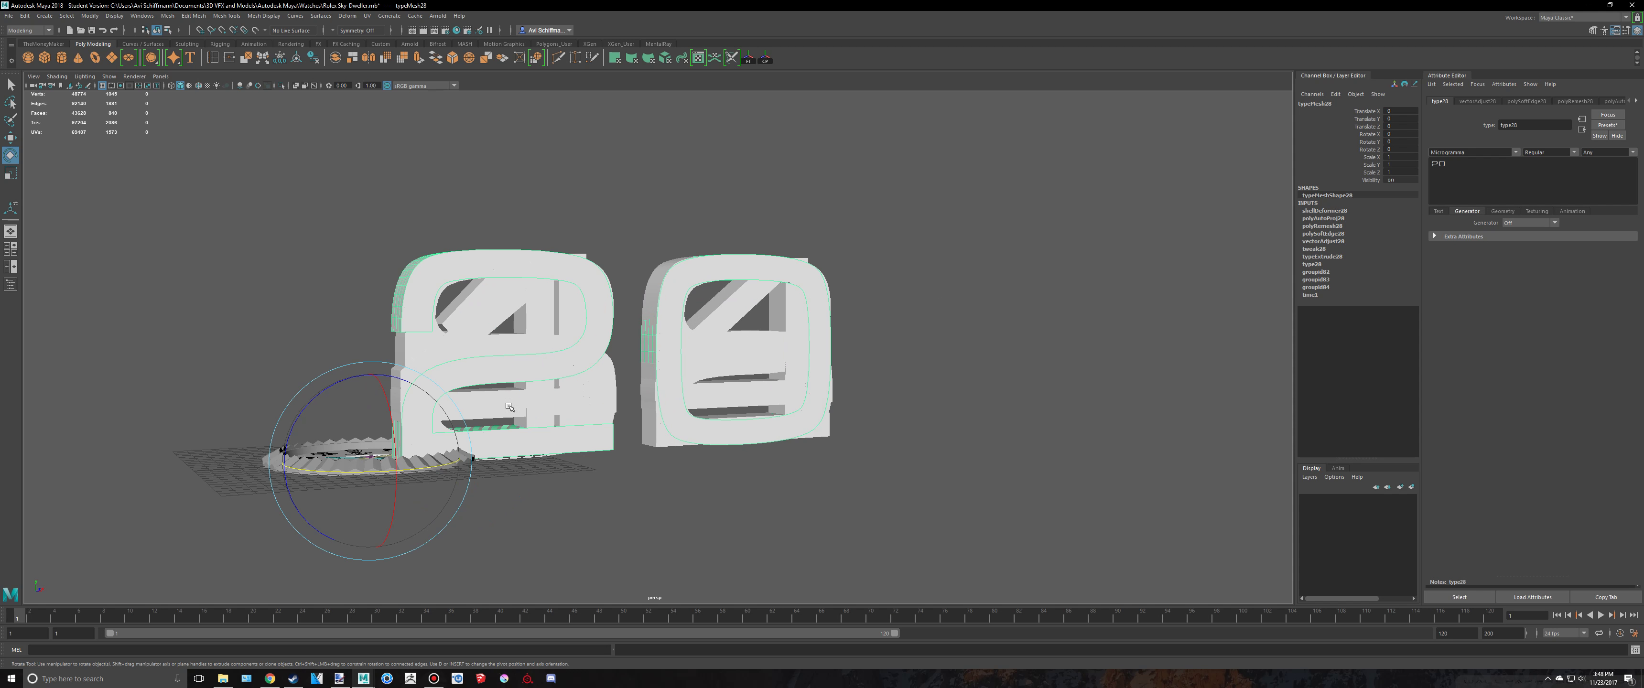
pyautogui.click(10, 284)
pyautogui.scroll(-10, 78, 358)
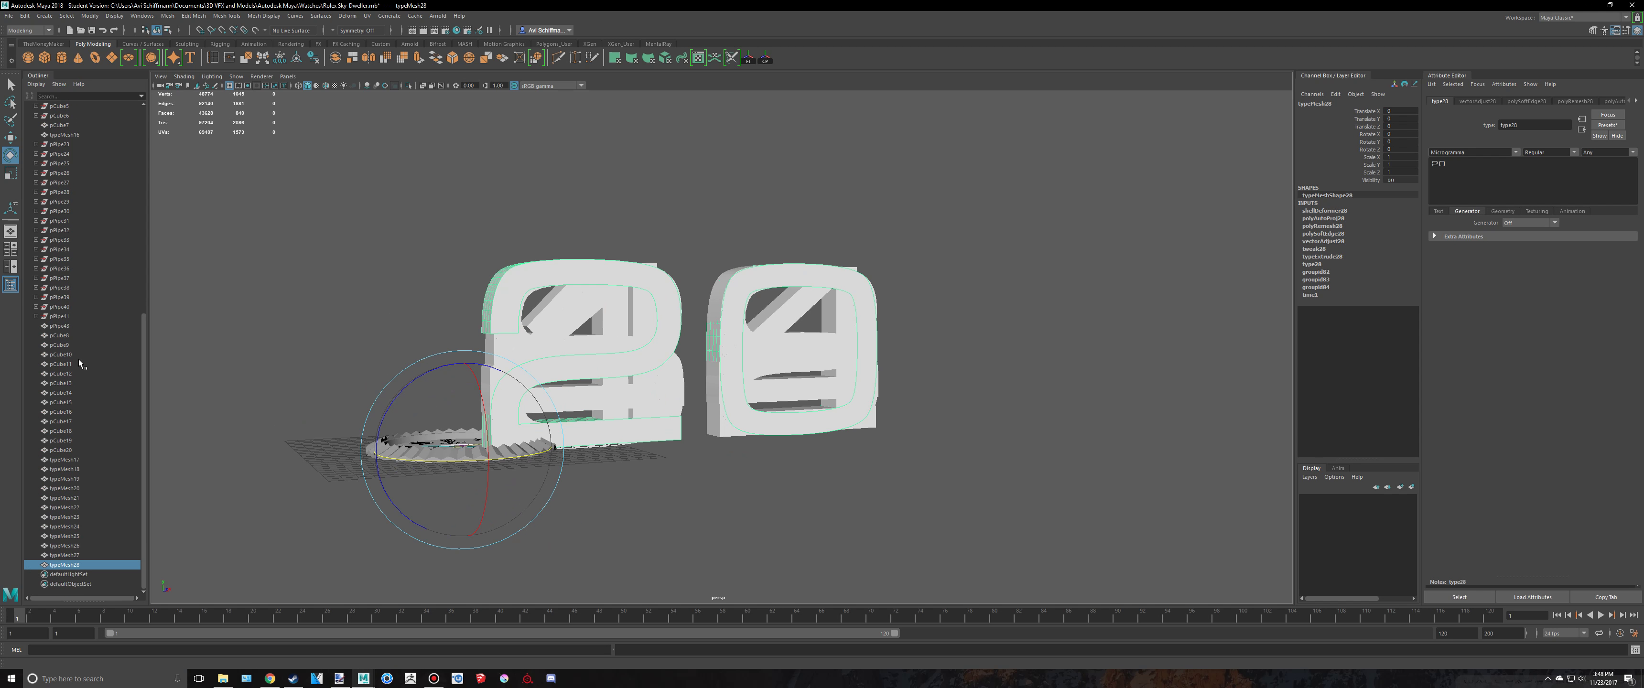
# Enable the bevel in the geometry settings of the "22" and "24" text meshes
pyautogui.click(66, 460)
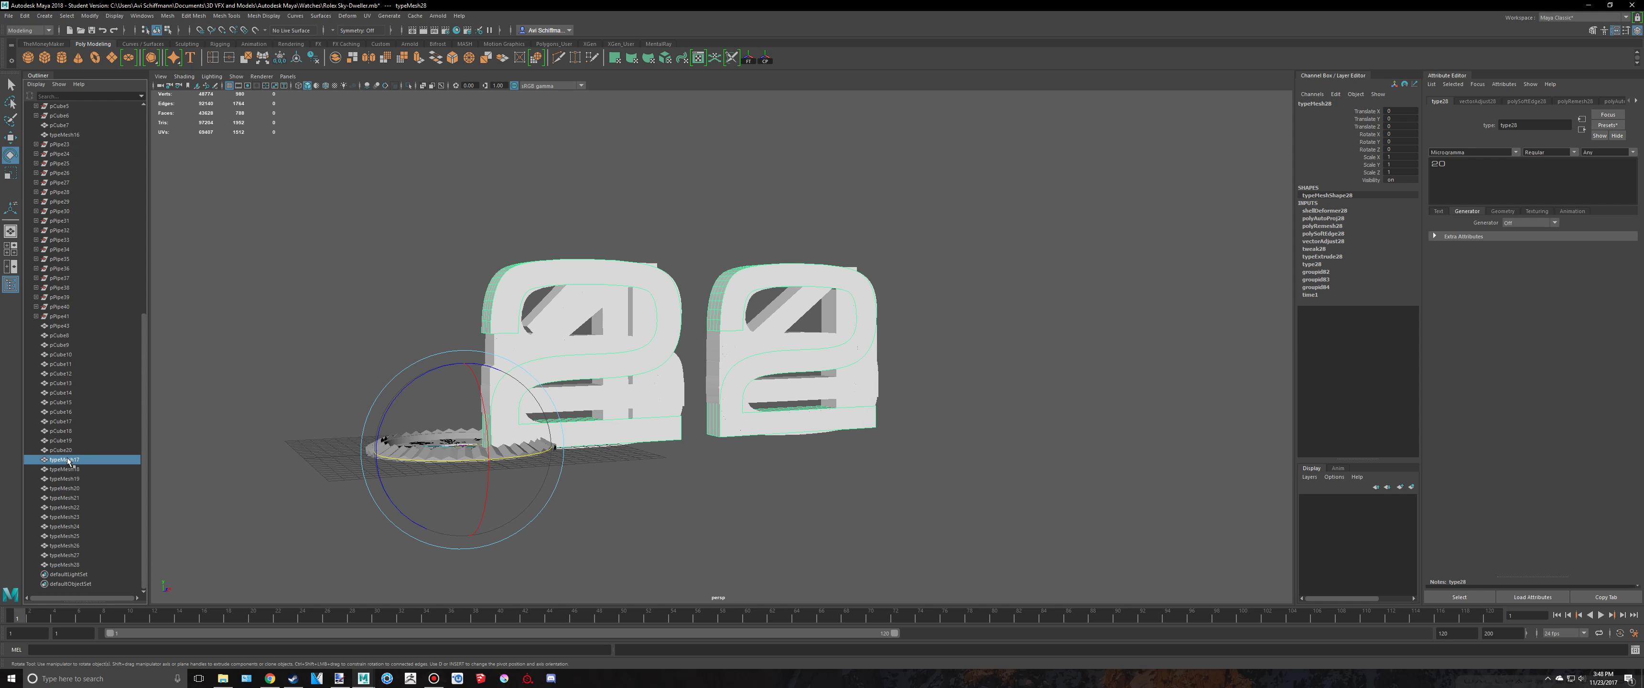
pyautogui.click(1504, 208)
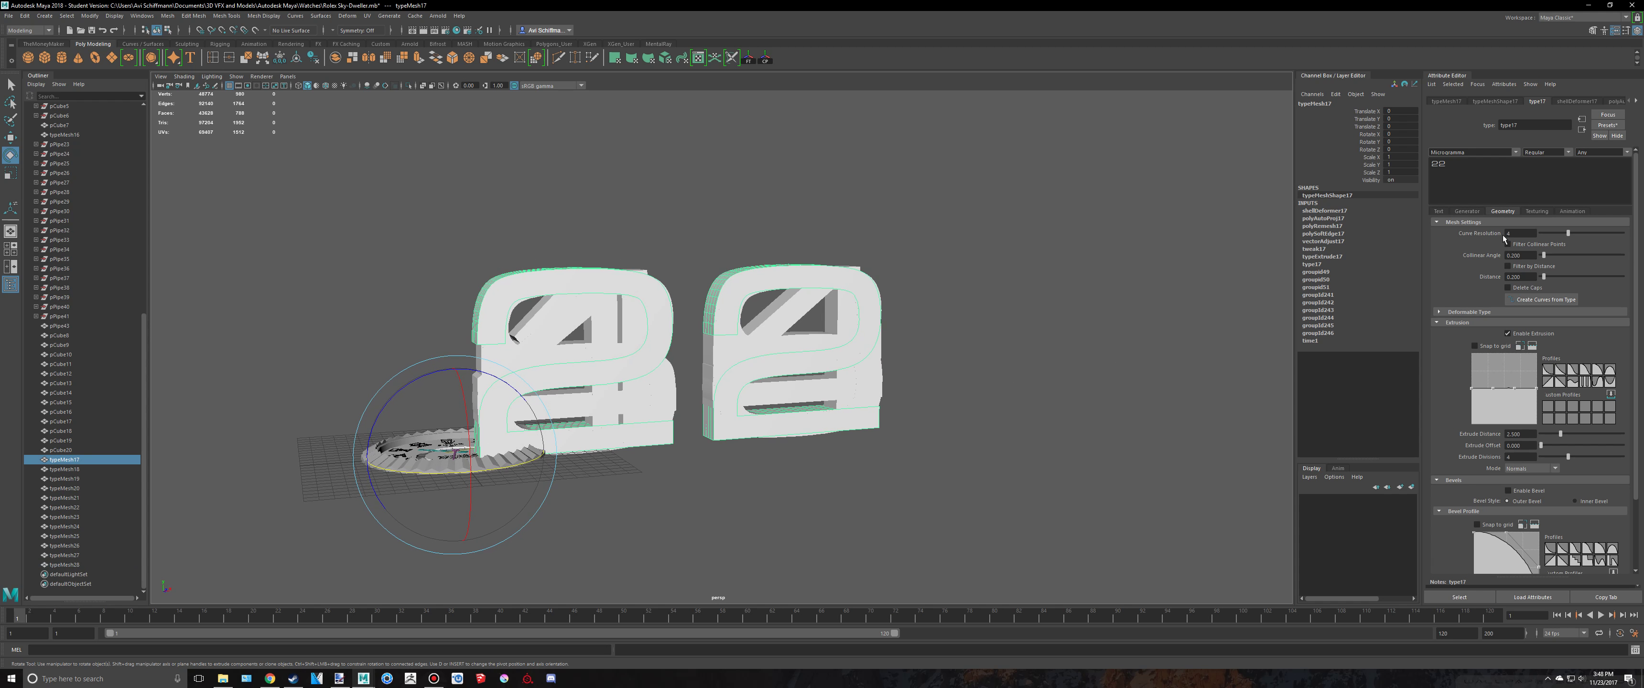
pyautogui.click(1524, 490)
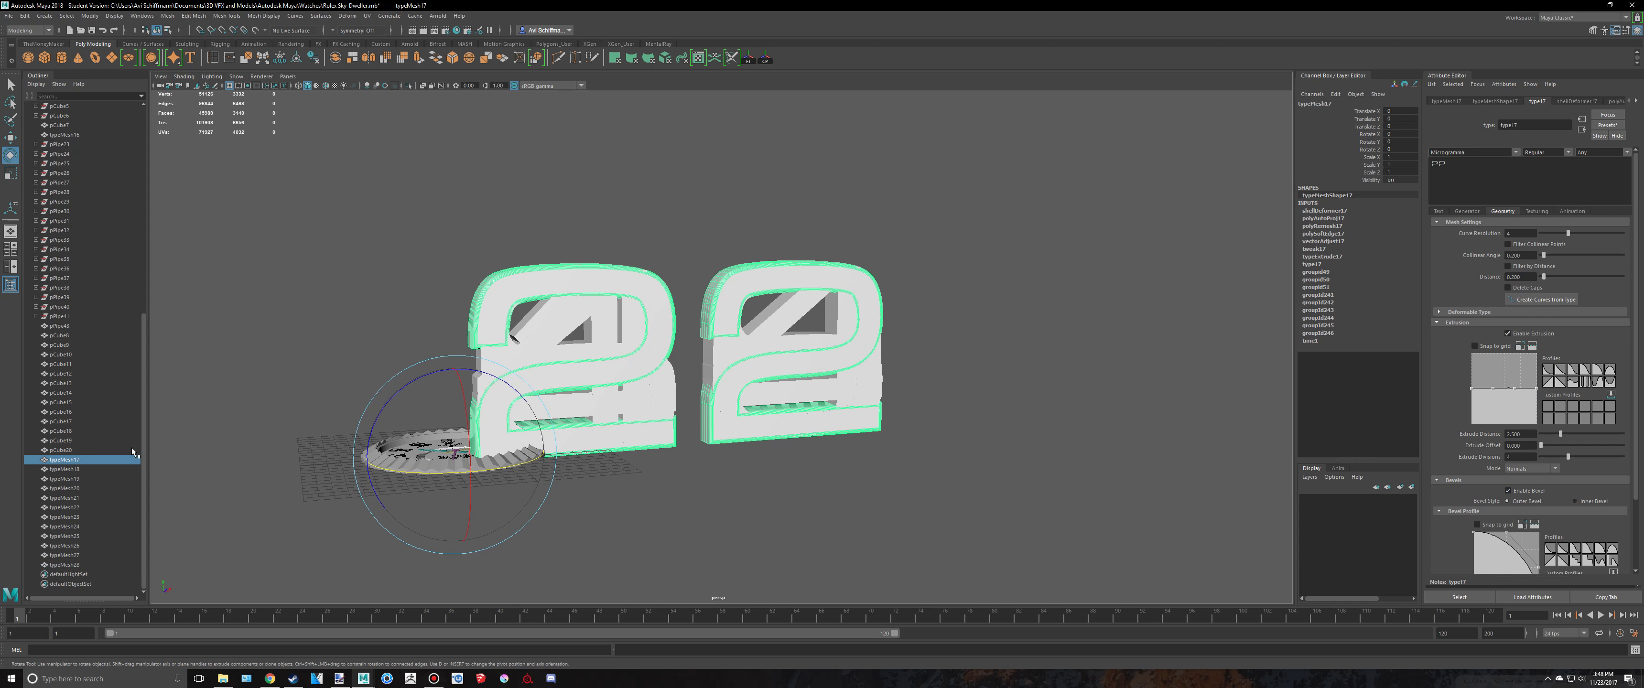
pyautogui.click(67, 469)
pyautogui.click(1507, 490)
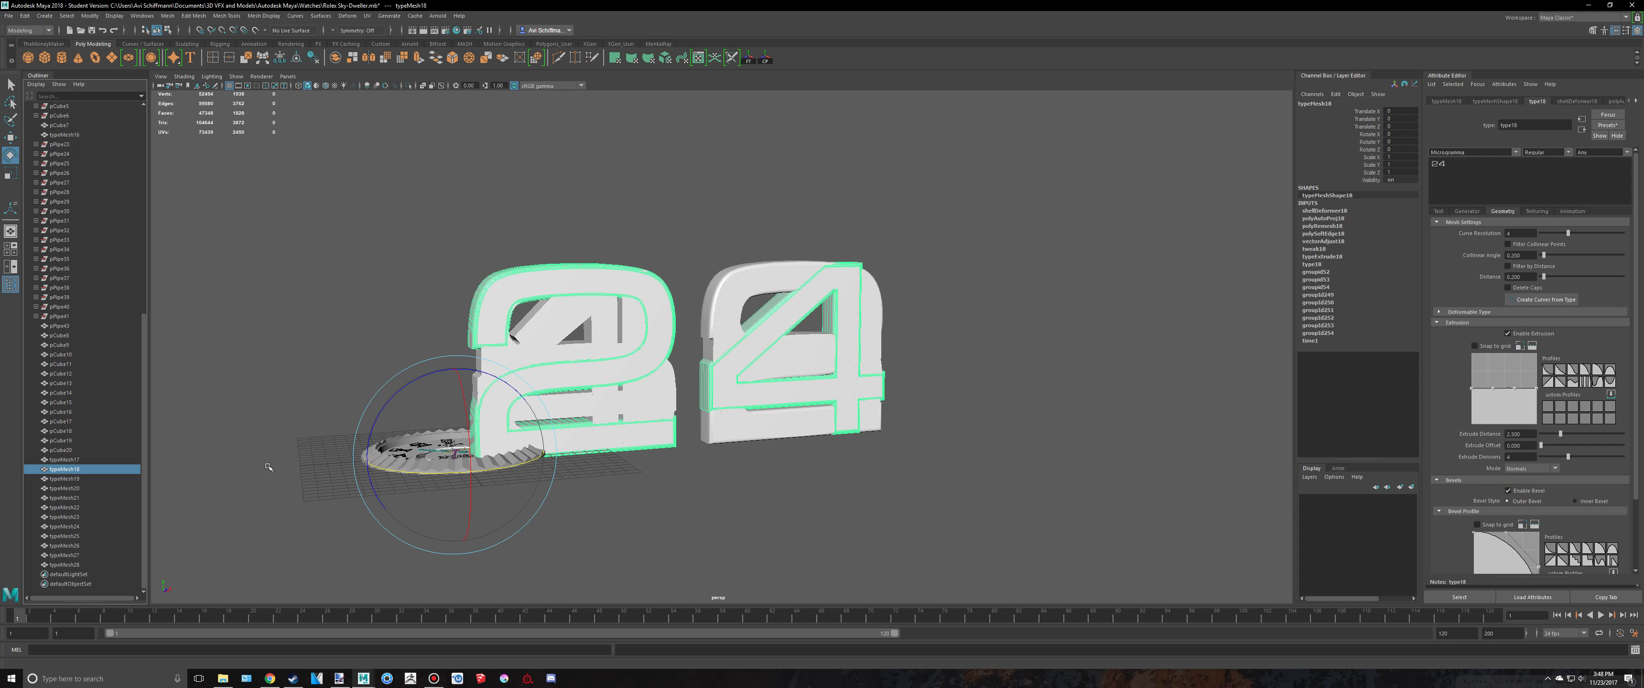
# Enable the bevel in the geometry settings of the "2", "4", "6" and "8" text meshes
pyautogui.click(70, 481)
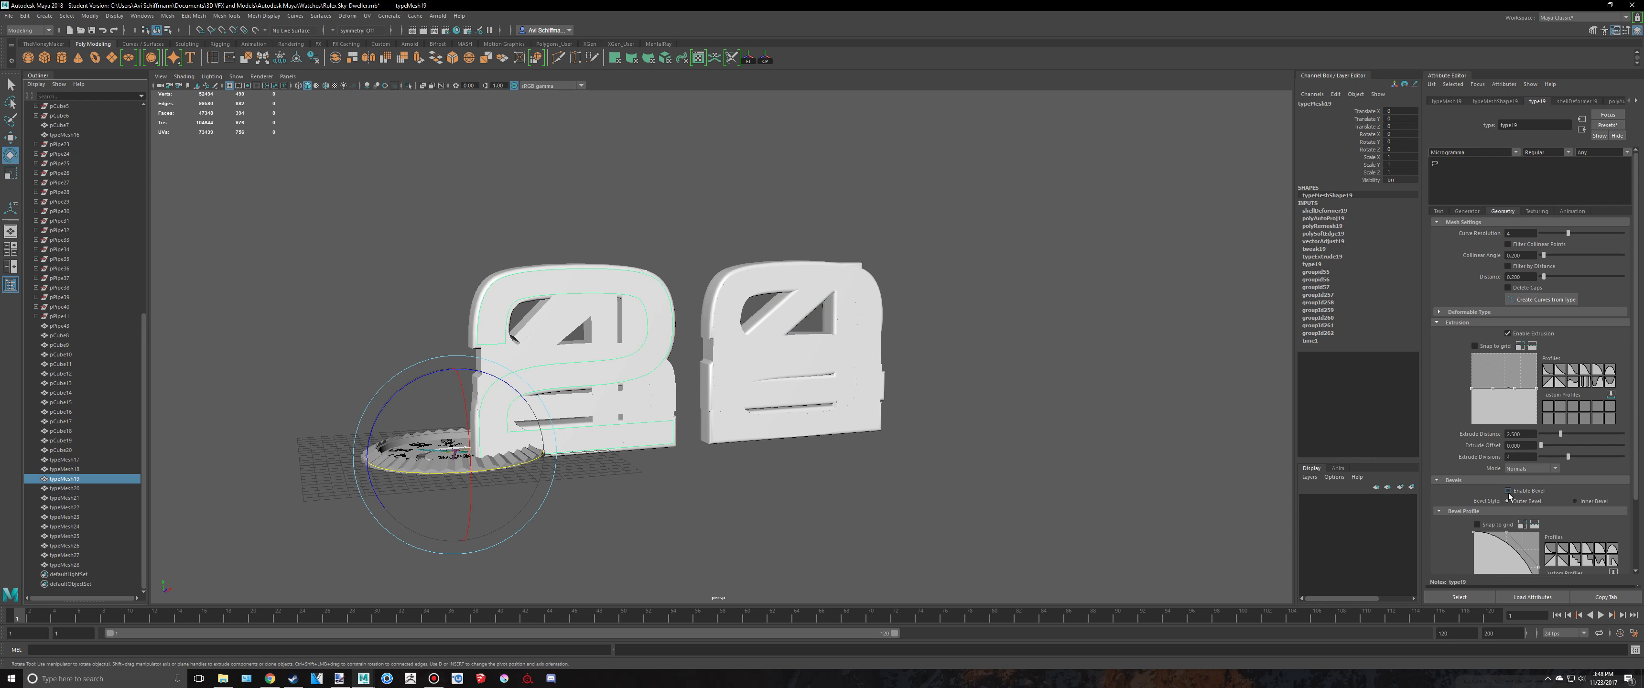
pyautogui.click(1508, 490)
pyautogui.click(58, 488)
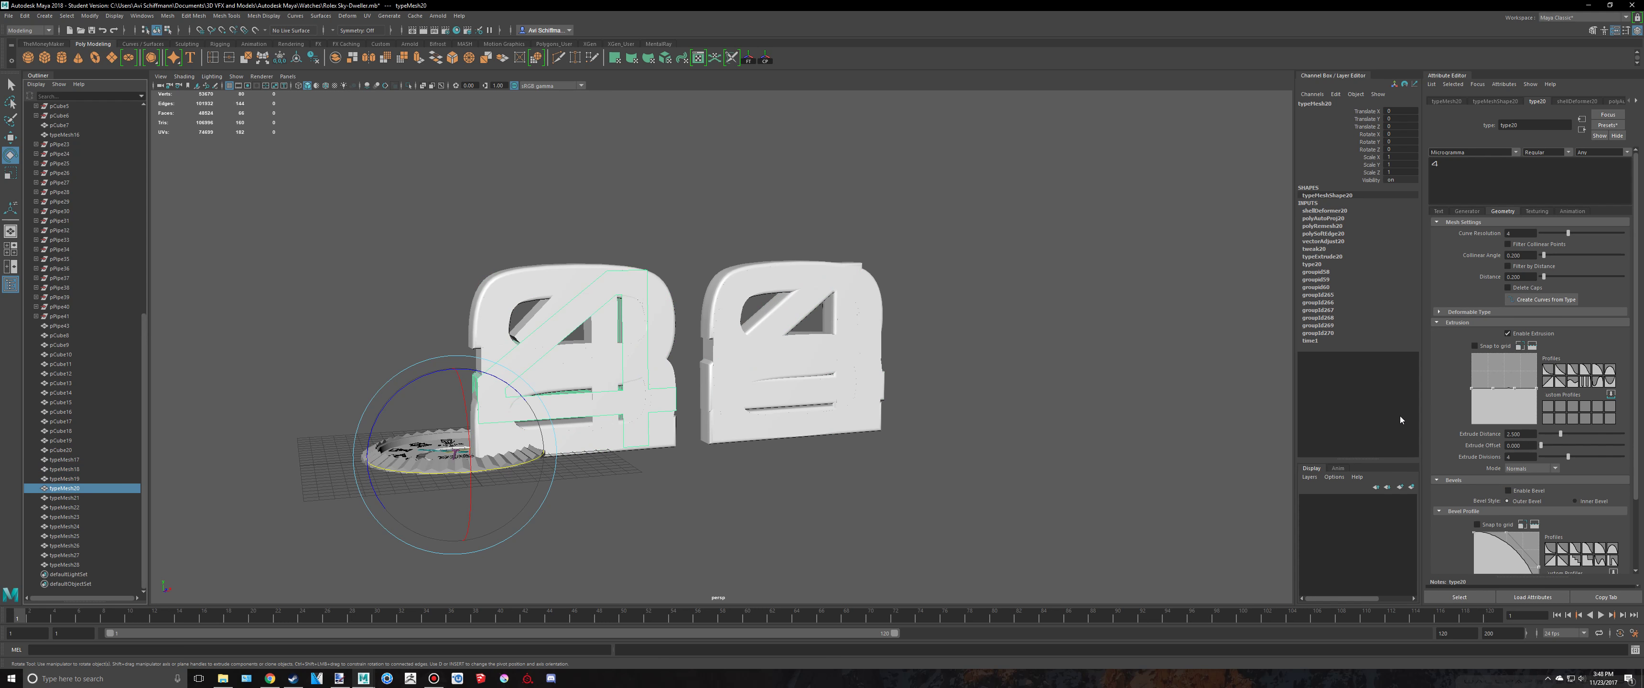
pyautogui.click(1523, 491)
pyautogui.click(67, 498)
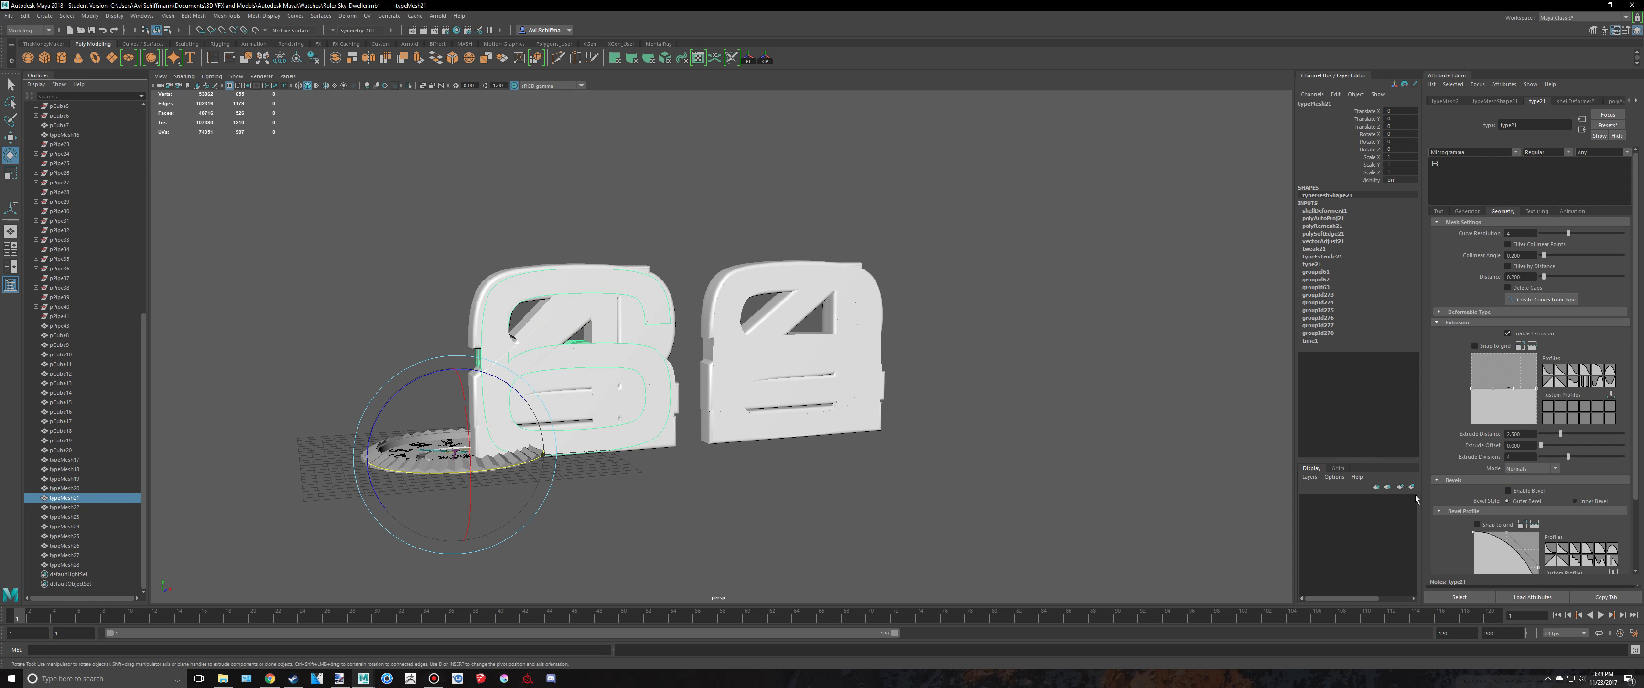
pyautogui.click(1524, 492)
pyautogui.click(64, 507)
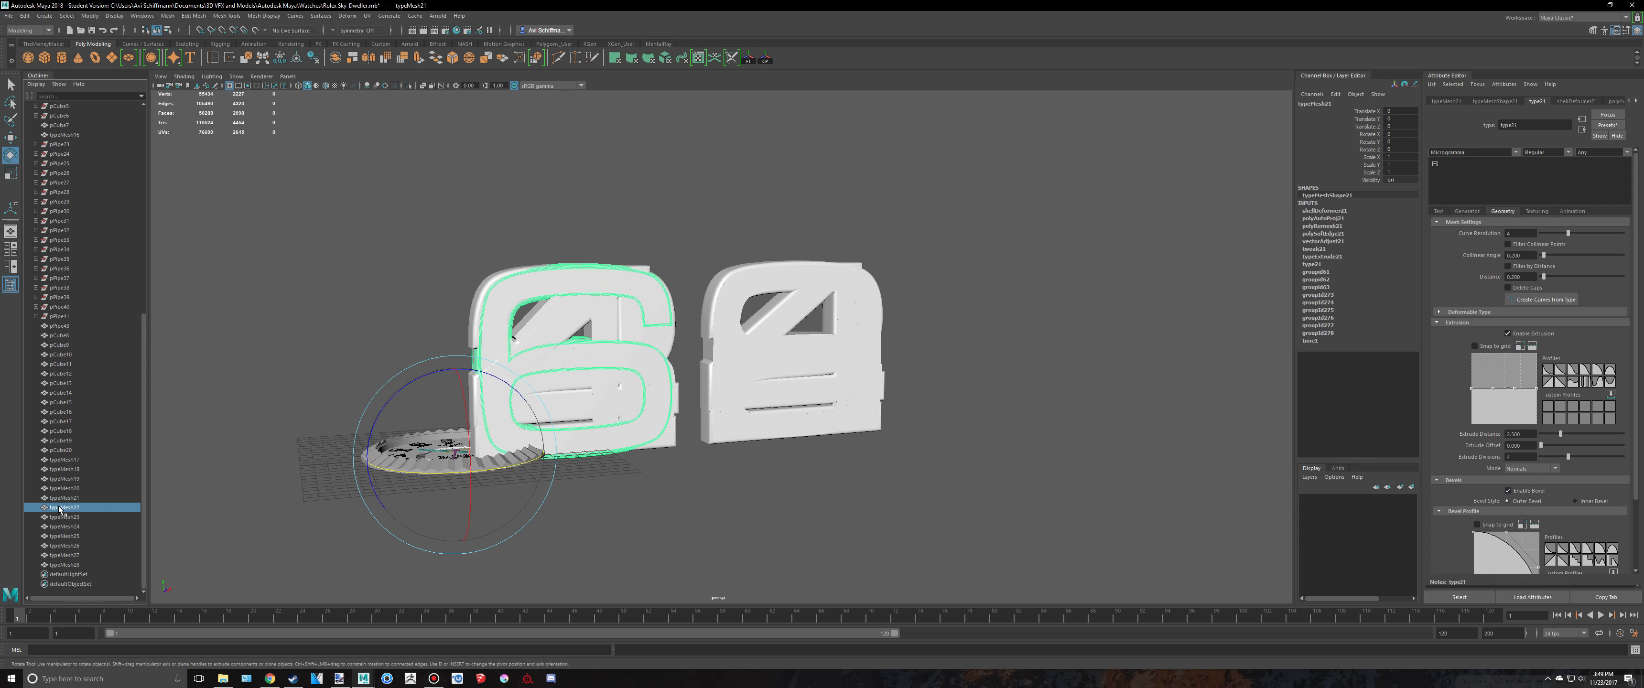
pyautogui.click(1522, 491)
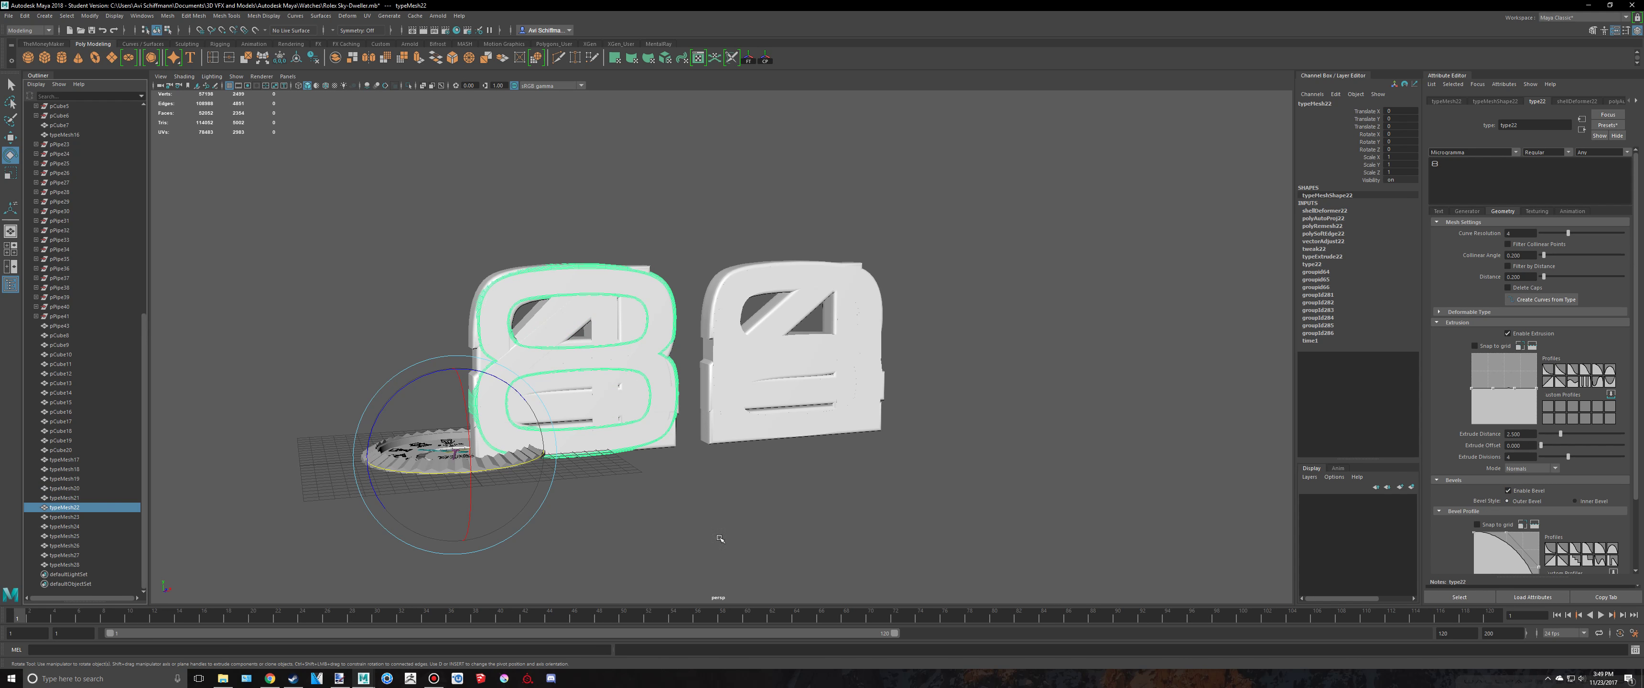
# Enable the bevel in the geometry settings of the "10", "12" and "14" text meshes
pyautogui.rightClick(55, 523)
pyautogui.click(40, 518)
pyautogui.click(60, 517)
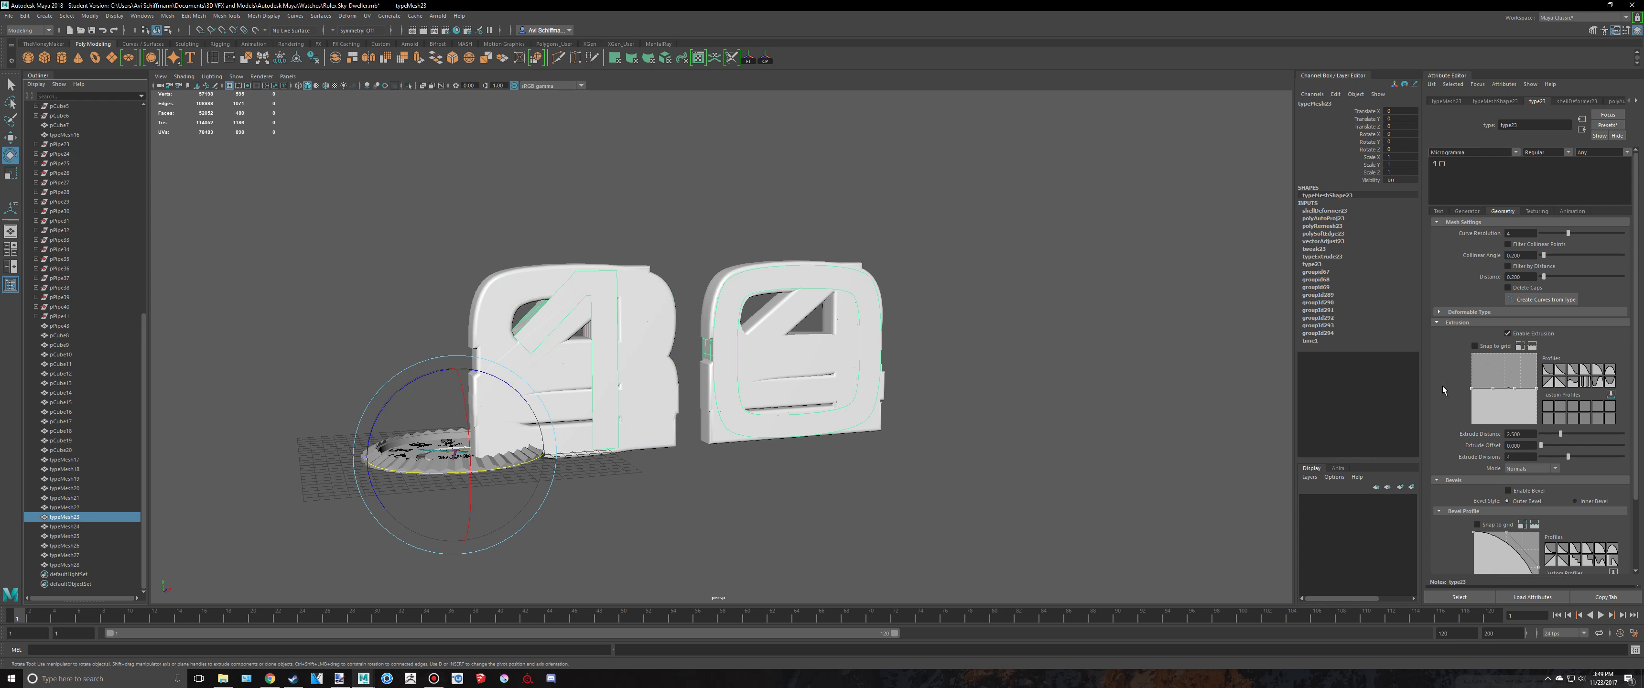
pyautogui.click(1519, 491)
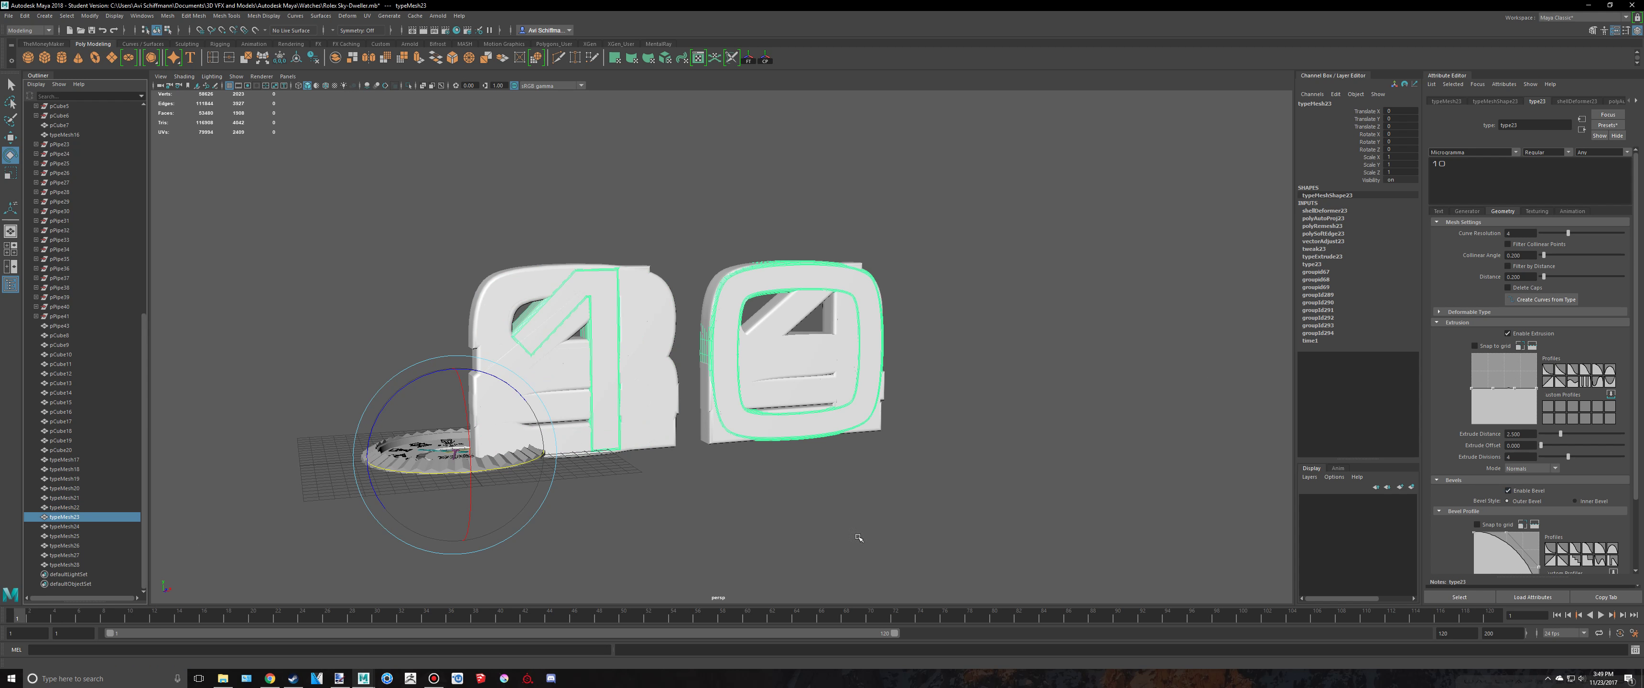
pyautogui.click(90, 527)
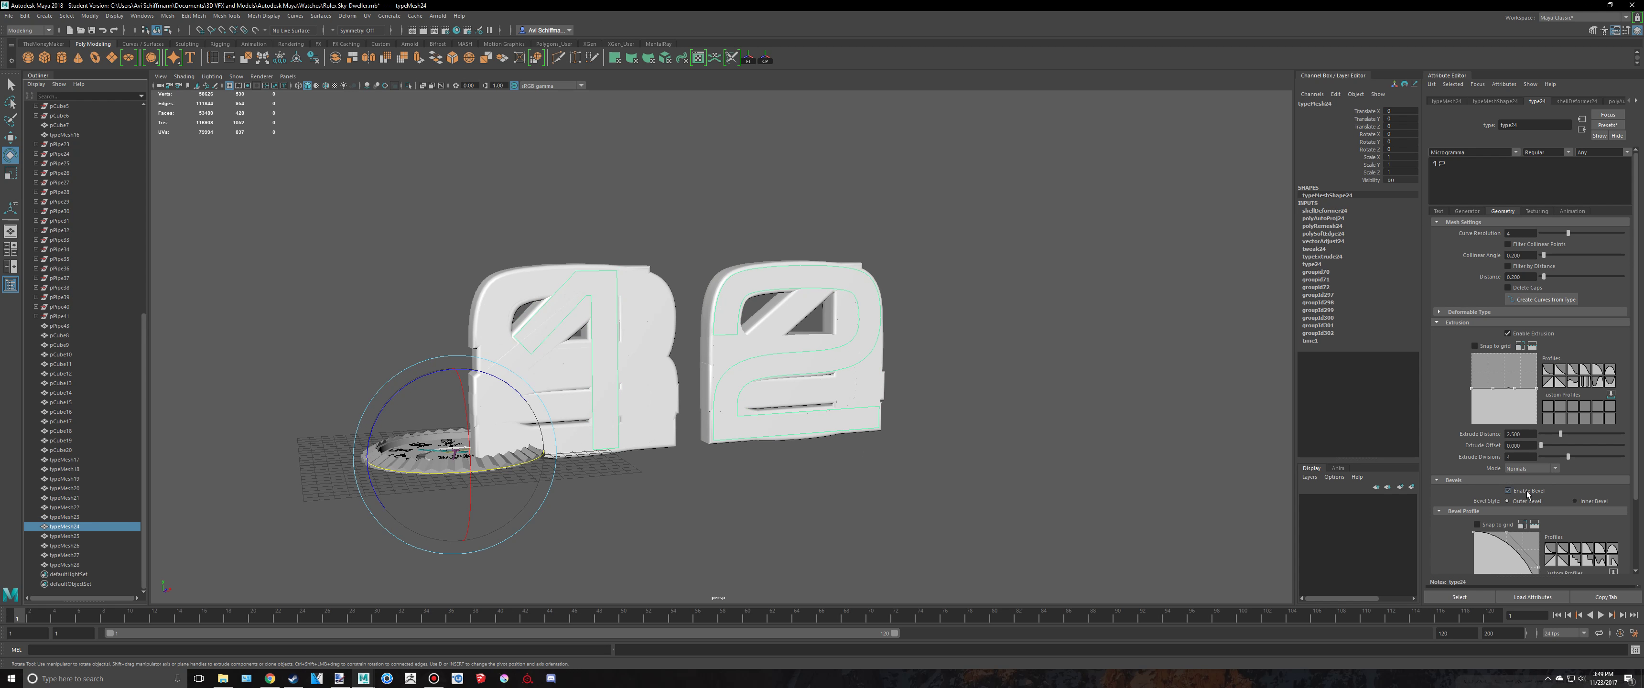
pyautogui.click(83, 536)
pyautogui.click(1524, 492)
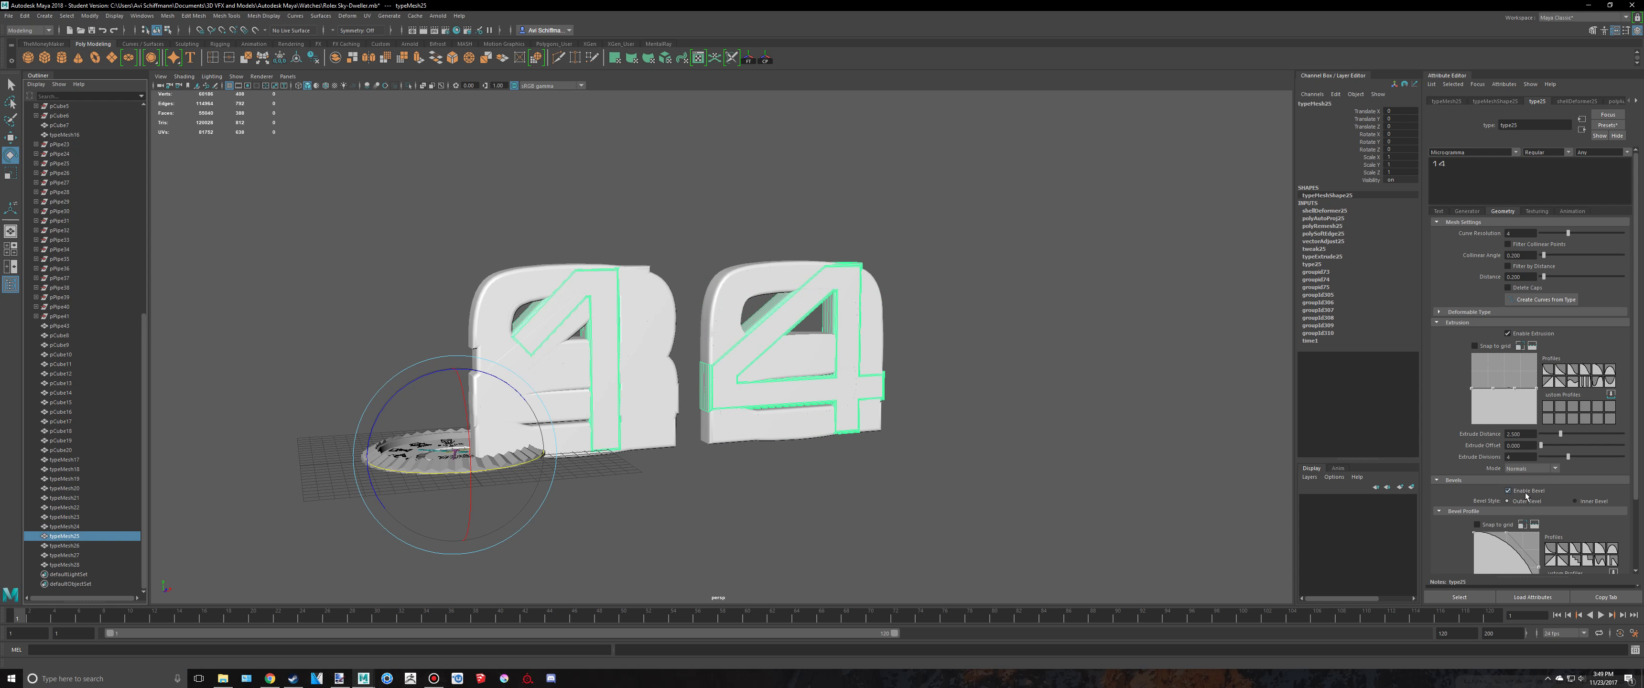
# Enable the bevel in the geometry settings of the "16", "18" and "20" text meshes
pyautogui.click(57, 547)
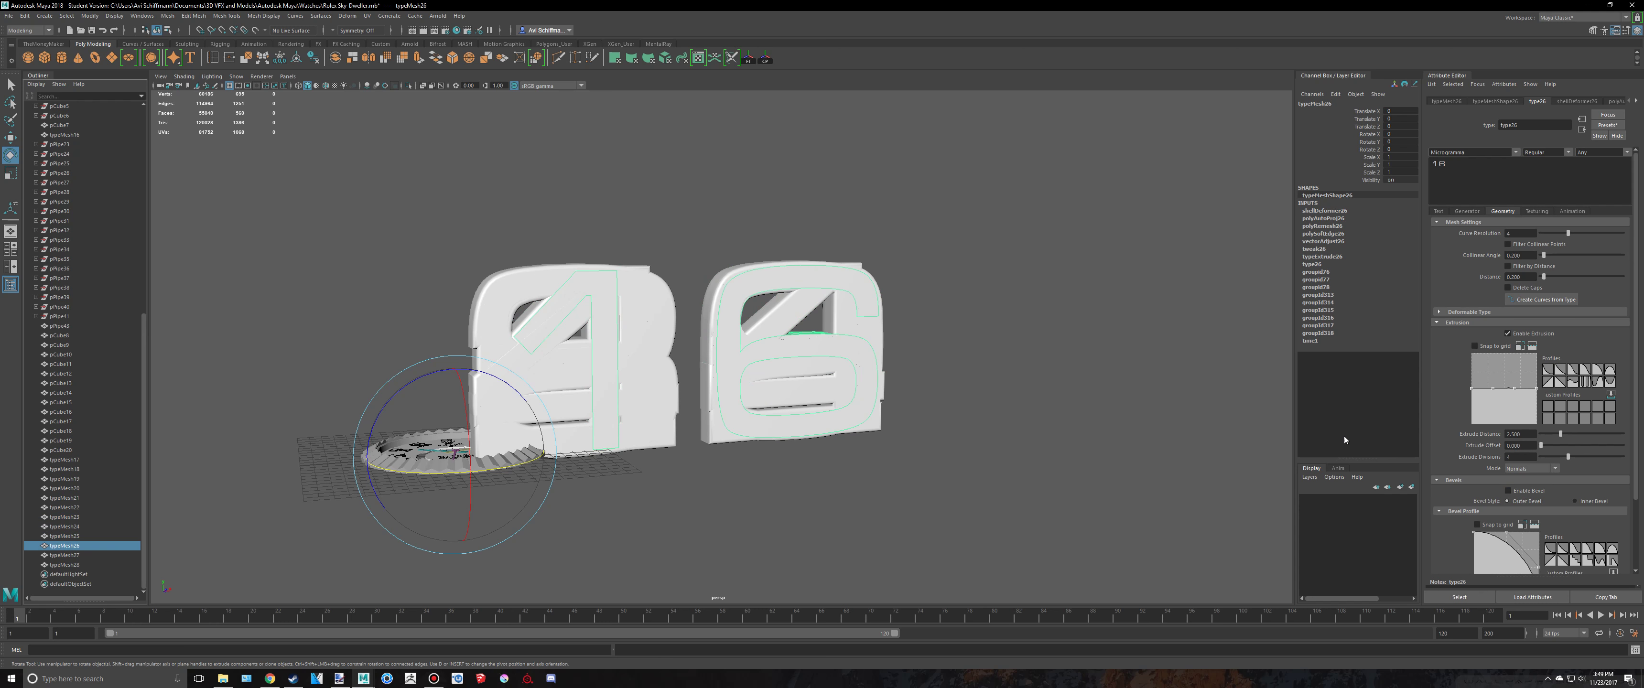
pyautogui.click(1522, 490)
pyautogui.click(76, 555)
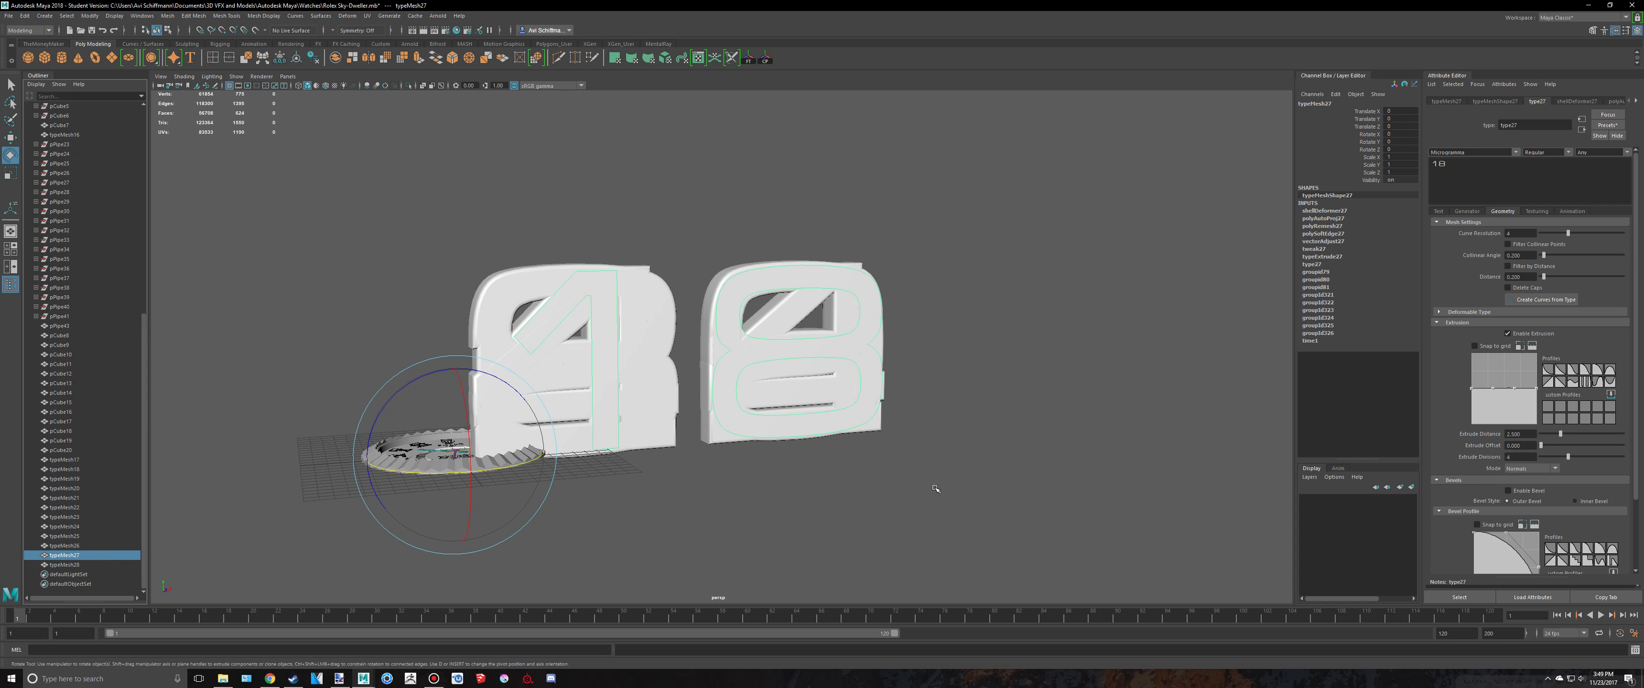
pyautogui.click(1509, 491)
pyautogui.click(64, 564)
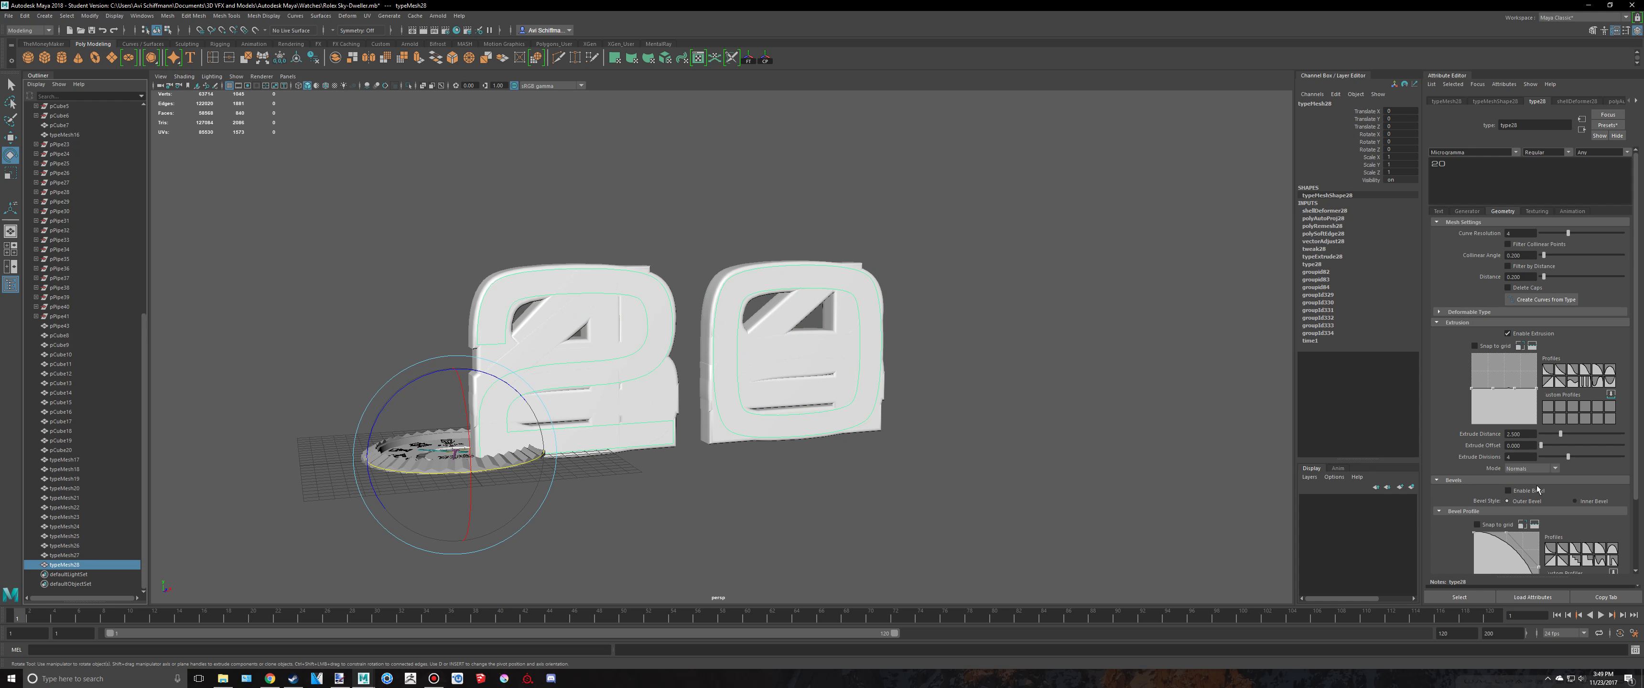
pyautogui.scroll(-3, 858, 440)
pyautogui.keyDown('alt'); pyautogui.moveTo(511, 434); pyautogui.dragTo(483, 453); pyautogui.keyUp('alt')
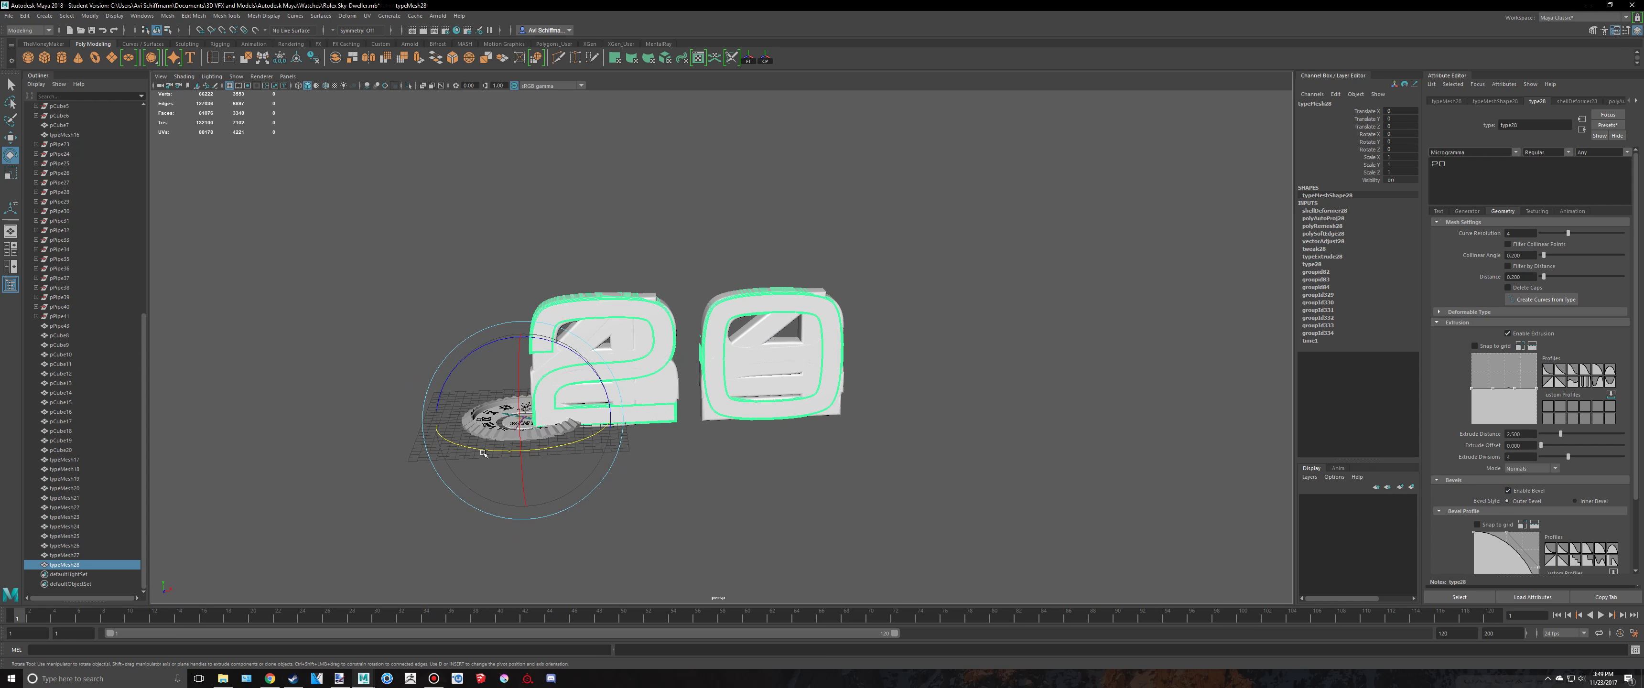
# Hide the Outliner, clear the selection and save the scene, continuing past the student version notice
pyautogui.click(9, 281)
pyautogui.click(635, 460)
pyautogui.keyDown('alt'); pyautogui.moveTo(635, 460); pyautogui.dragTo(662, 395); pyautogui.keyUp('alt')
pyautogui.press('q')
pyautogui.hotkey('ctrl', 's')
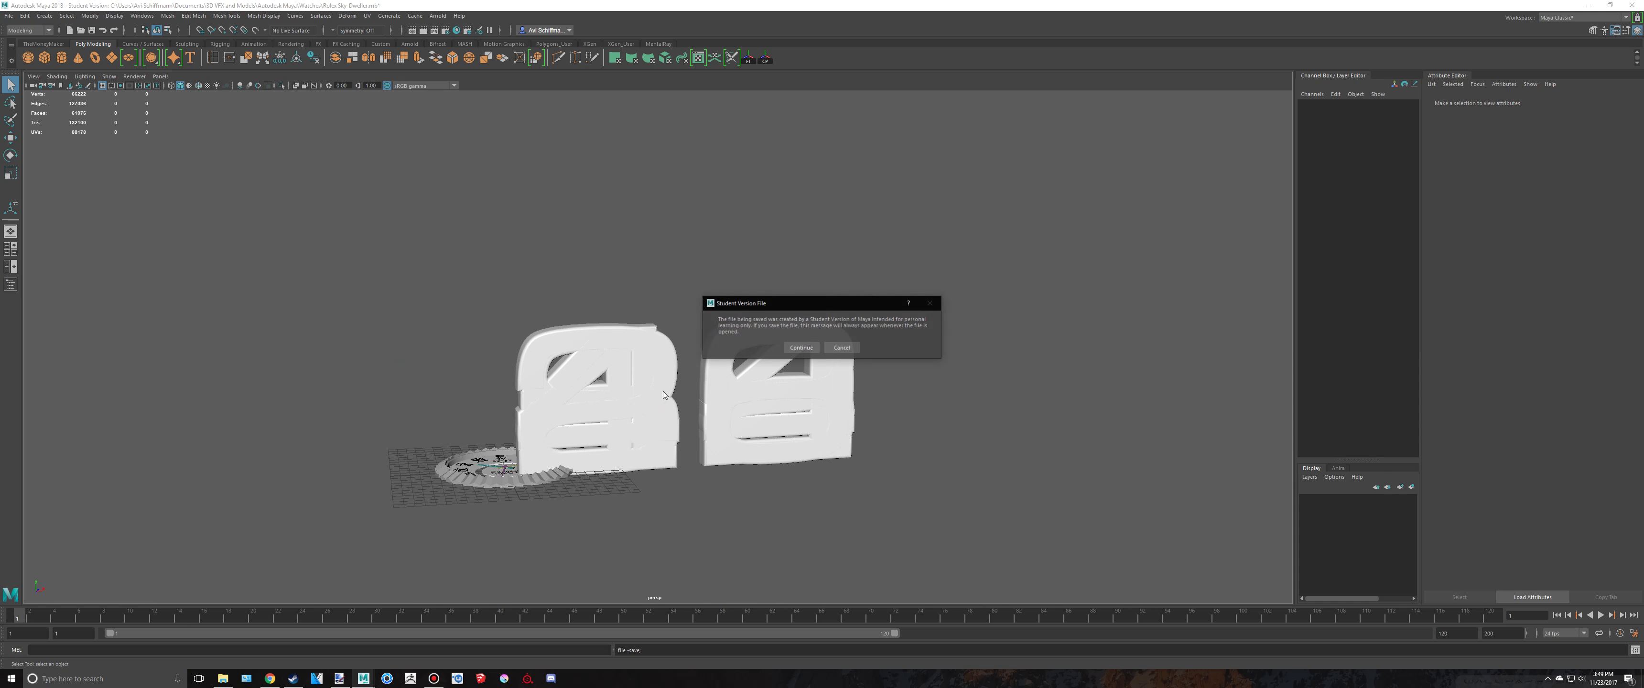
pyautogui.press('Return')
# Select every object in the scene, delete the construction history and clear the selection
pyautogui.moveTo(309, 230); pyautogui.dragTo(991, 581)
pyautogui.press('e')
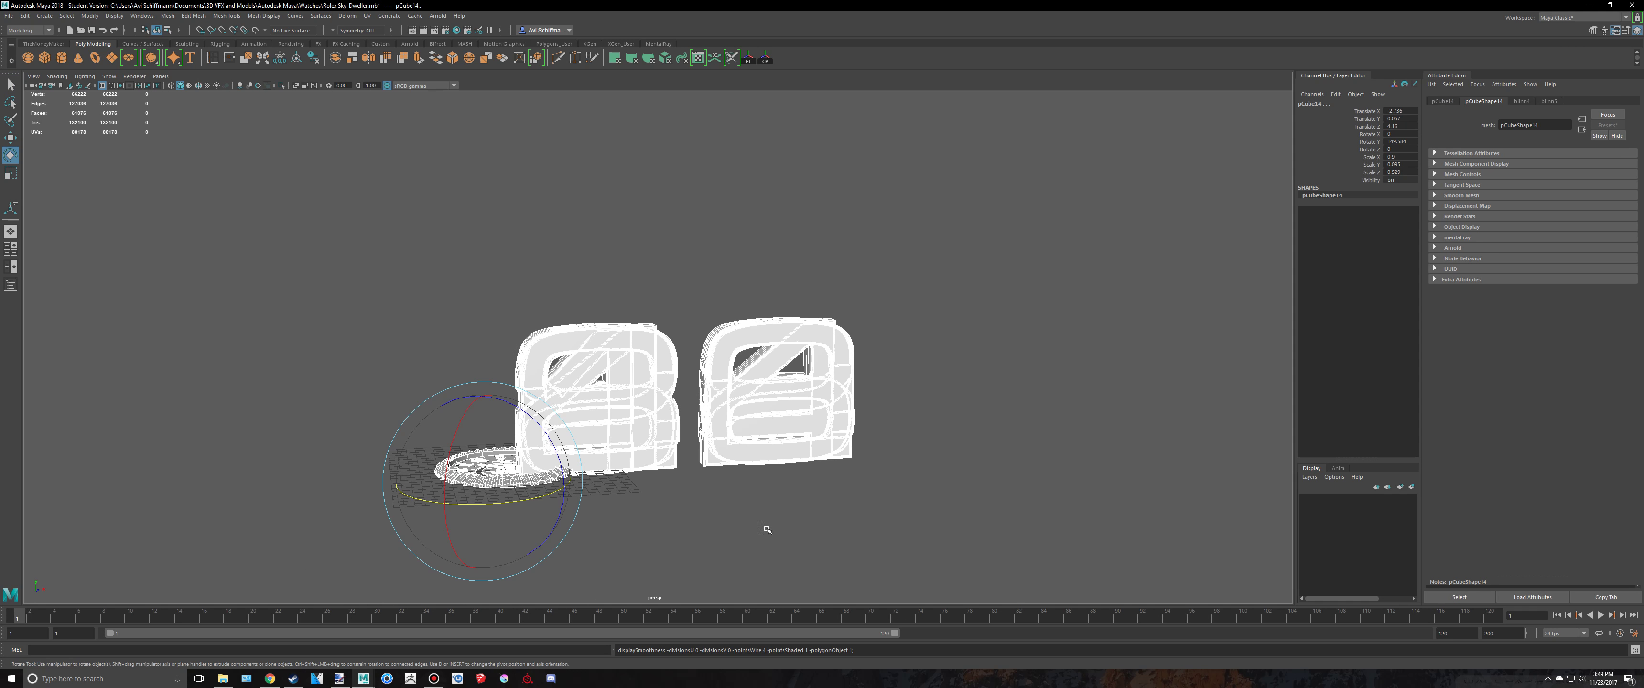
pyautogui.keyDown('alt'); pyautogui.moveTo(272, 311); pyautogui.dragTo(466, 272, button='middle'); pyautogui.keyUp('alt')
pyautogui.keyDown('alt'); pyautogui.moveTo(440, 265); pyautogui.dragTo(472, 316); pyautogui.keyUp('alt')
pyautogui.scroll(4, 480, 323)
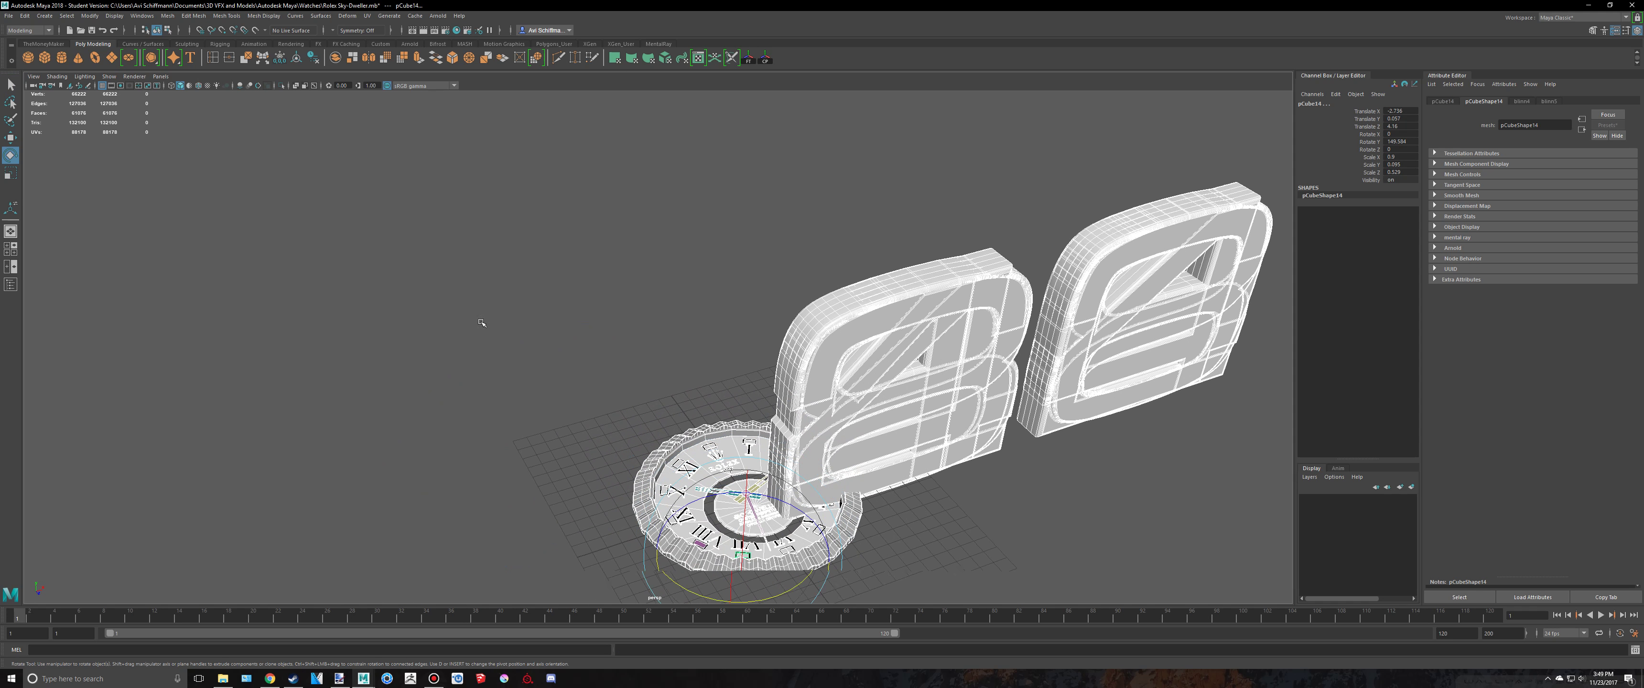
pyautogui.keyDown('alt'); pyautogui.moveTo(561, 316); pyautogui.dragTo(529, 281, button='middle'); pyautogui.keyUp('alt')
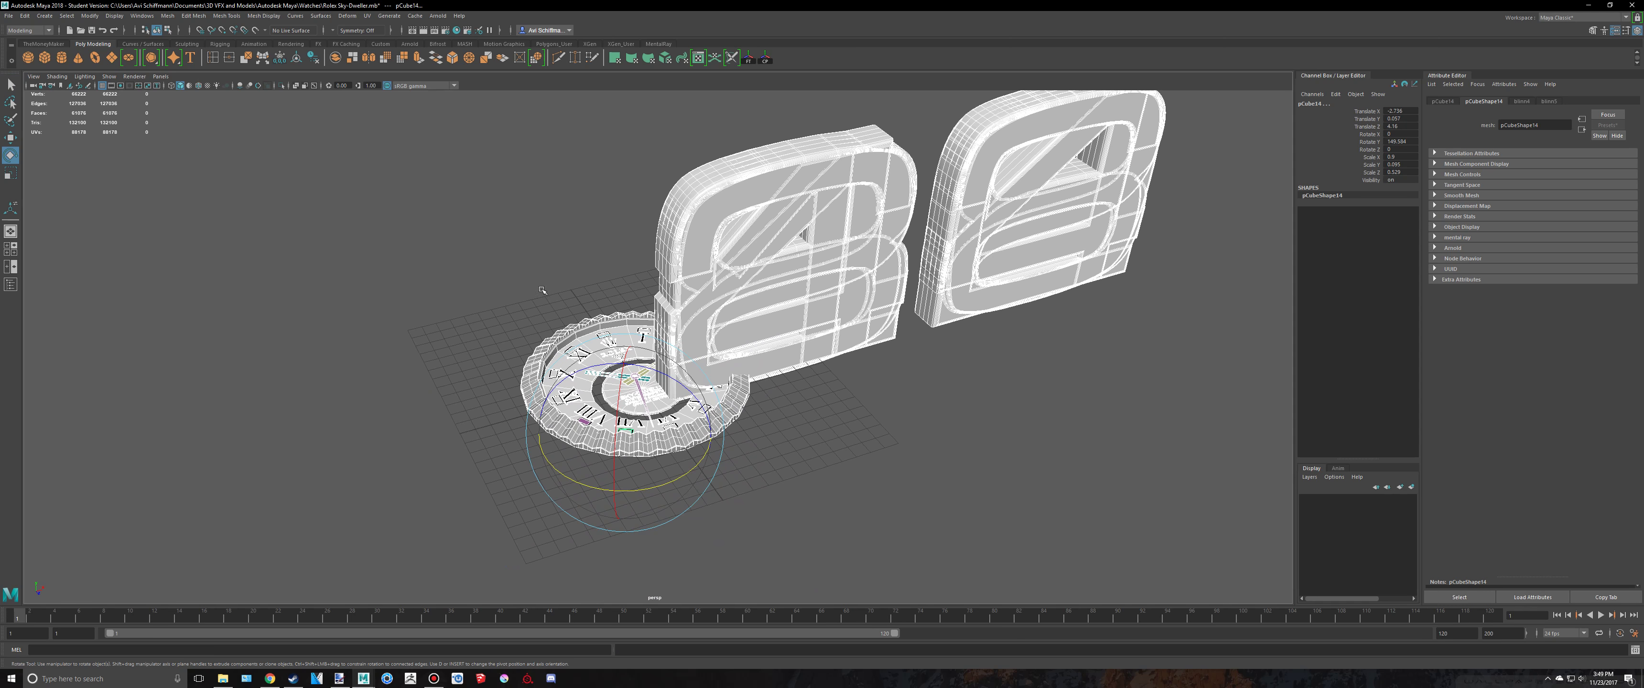
pyautogui.click(508, 266)
# Select all the numeral text meshes beside the watch and center their pivots
pyautogui.keyDown('alt'); pyautogui.moveTo(913, 428); pyautogui.dragTo(881, 418, button='middle'); pyautogui.keyUp('alt')
pyautogui.keyDown('alt'); pyautogui.moveTo(695, 437); pyautogui.dragTo(539, 347); pyautogui.keyUp('alt')
pyautogui.keyDown('alt'); pyautogui.moveTo(692, 257); pyautogui.dragTo(636, 298, button='middle'); pyautogui.keyUp('alt')
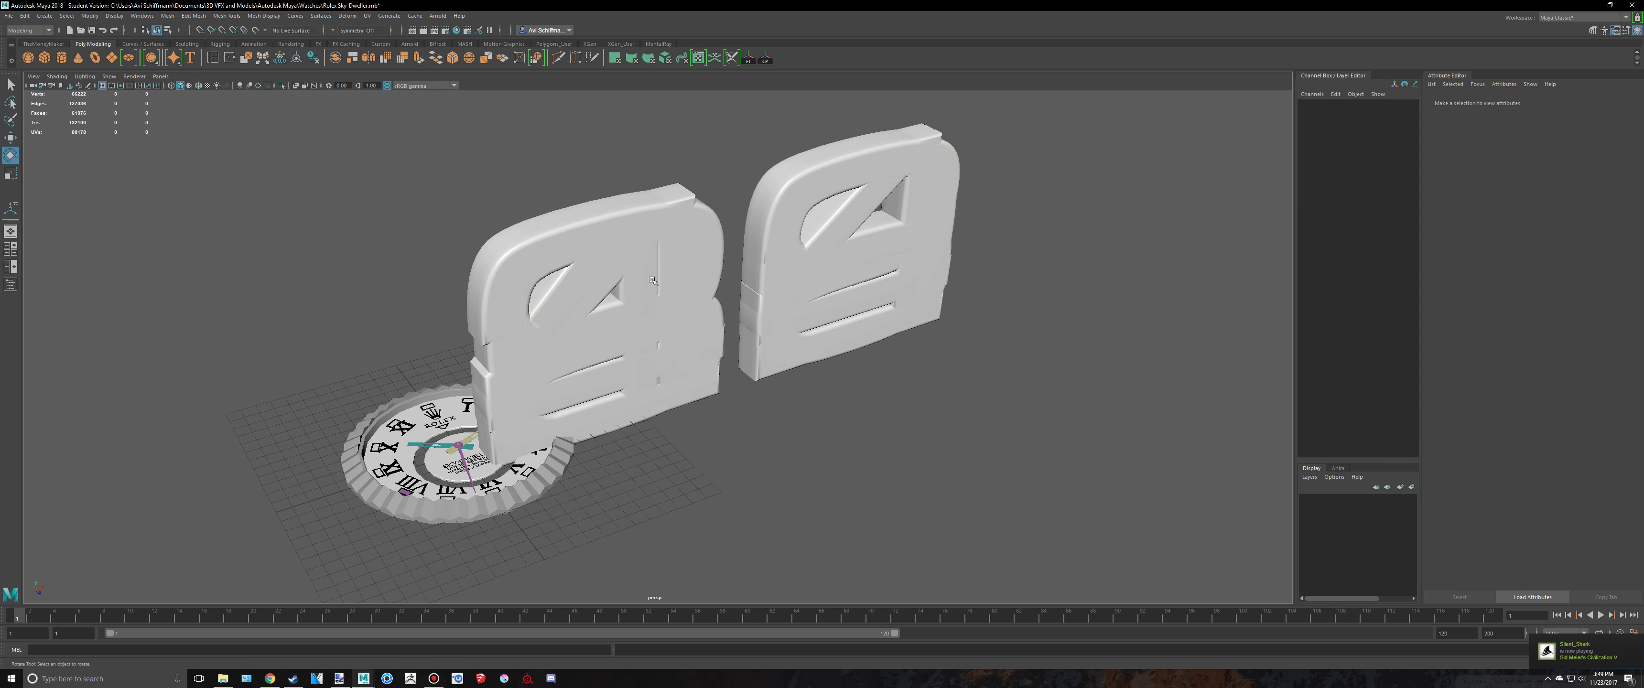
pyautogui.click(649, 278)
pyautogui.scroll(-4, 593, 297)
pyautogui.keyDown('alt'); pyautogui.moveTo(581, 303); pyautogui.dragTo(609, 322); pyautogui.keyUp('alt')
pyautogui.keyDown('alt'); pyautogui.moveTo(638, 396); pyautogui.dragTo(647, 307); pyautogui.keyUp('alt')
pyautogui.press('q')
pyautogui.moveTo(945, 507); pyautogui.dragTo(781, 378)
pyautogui.press('w')
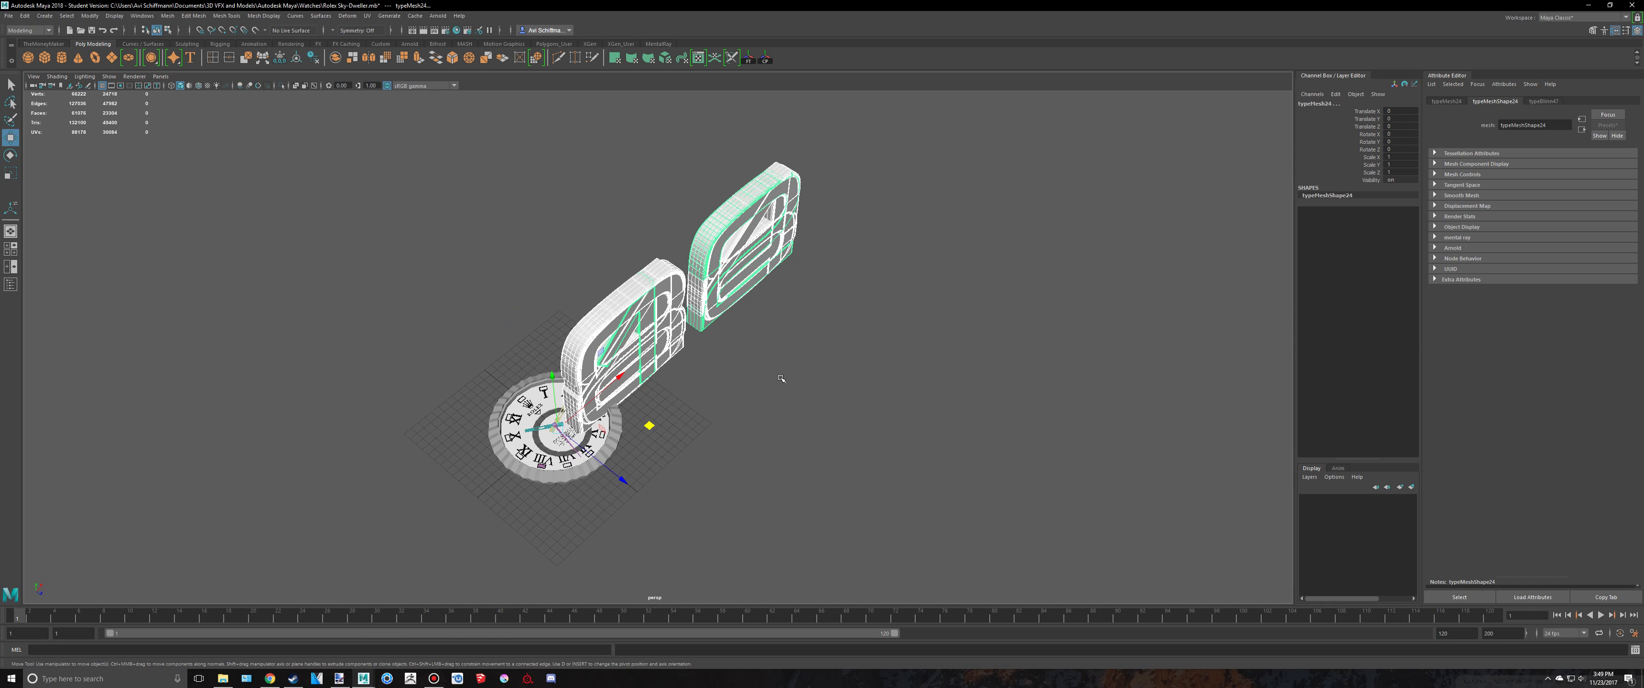
pyautogui.moveTo(618, 474); pyautogui.dragTo(742, 124)
pyautogui.hotkey('ctrl', 'z')
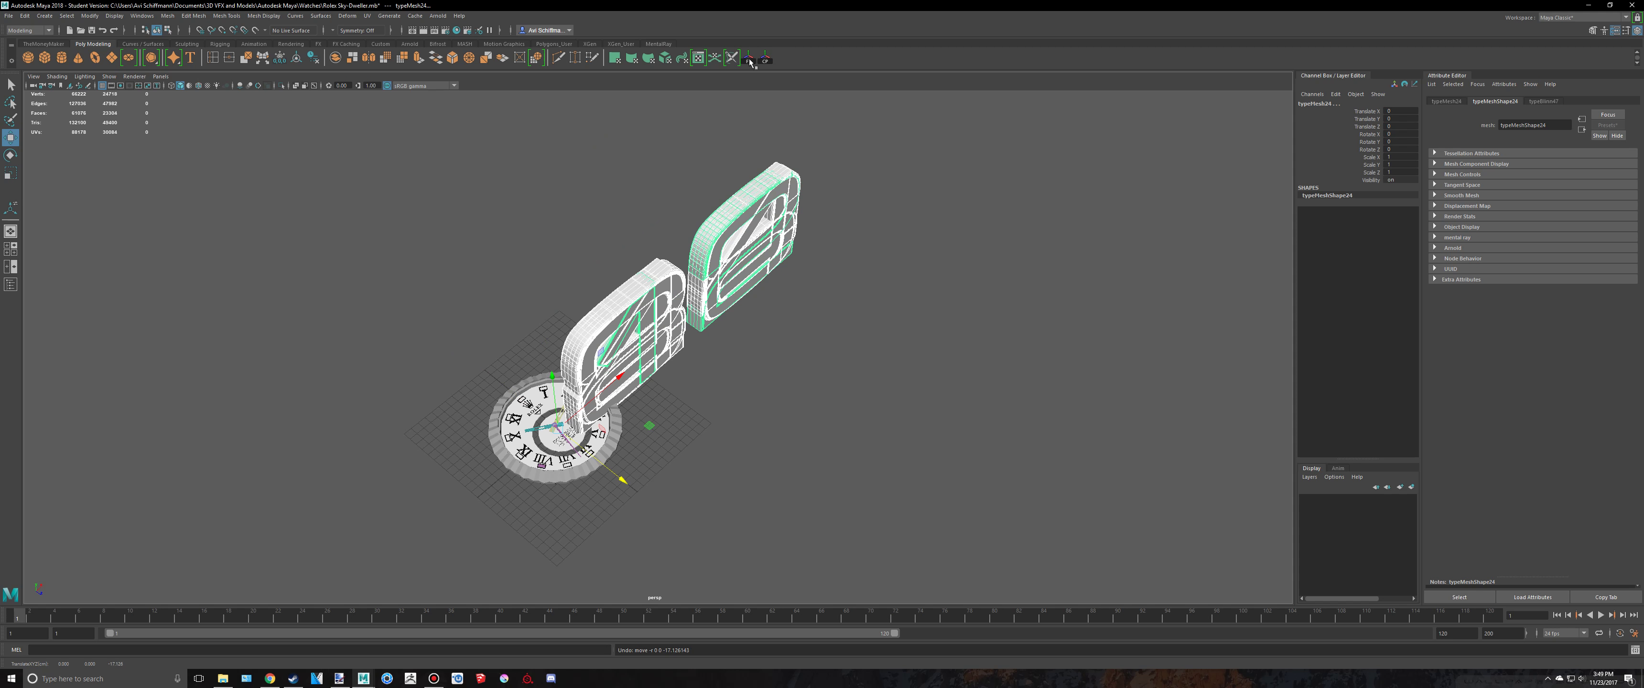
pyautogui.press('f')
pyautogui.press('e')
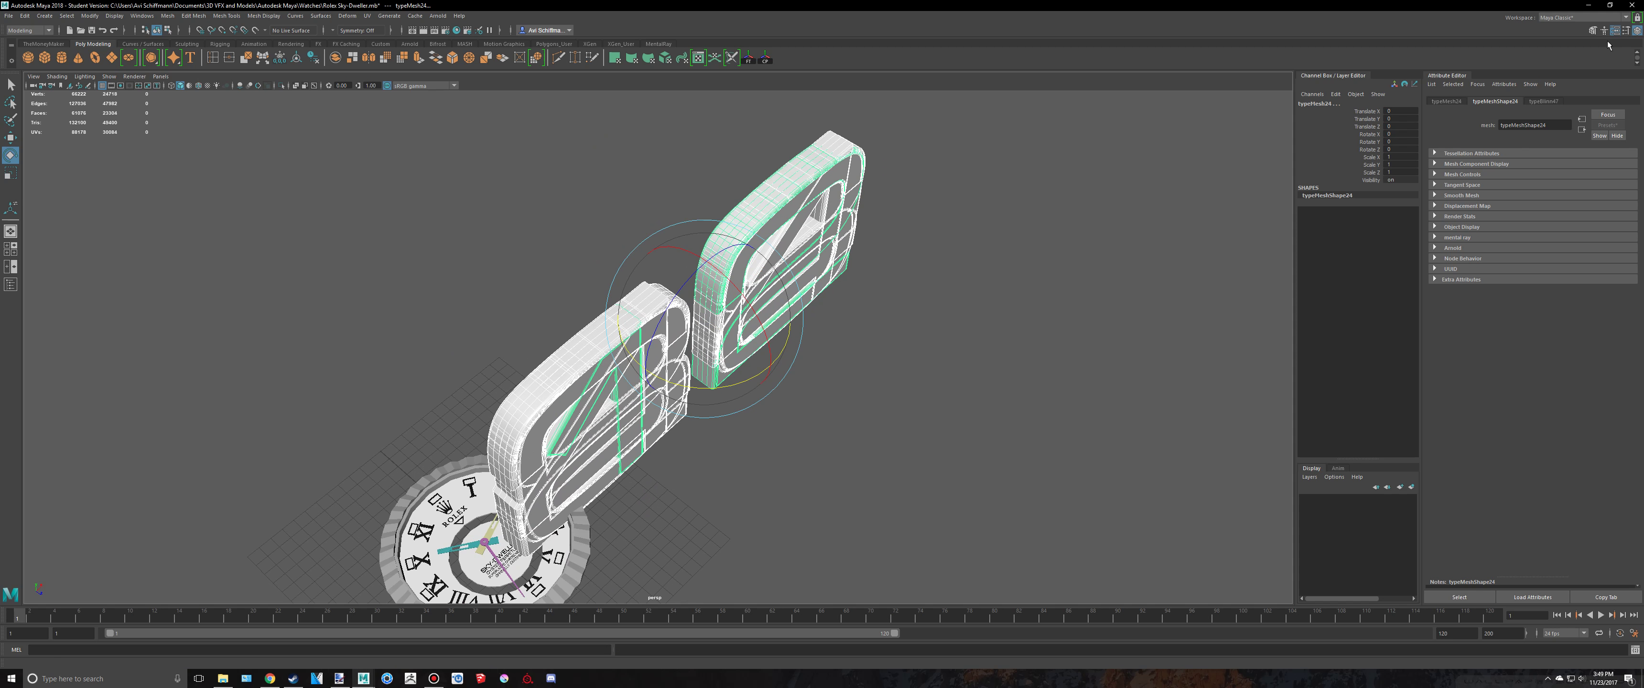
# Hide the Attribute Editor and rotate the selected numerals to -90 degrees on X so they lie flat
pyautogui.click(1615, 30)
pyautogui.scroll(-2, 961, 298)
pyautogui.keyDown('alt'); pyautogui.moveTo(927, 308); pyautogui.dragTo(909, 310, button='middle'); pyautogui.keyUp('alt')
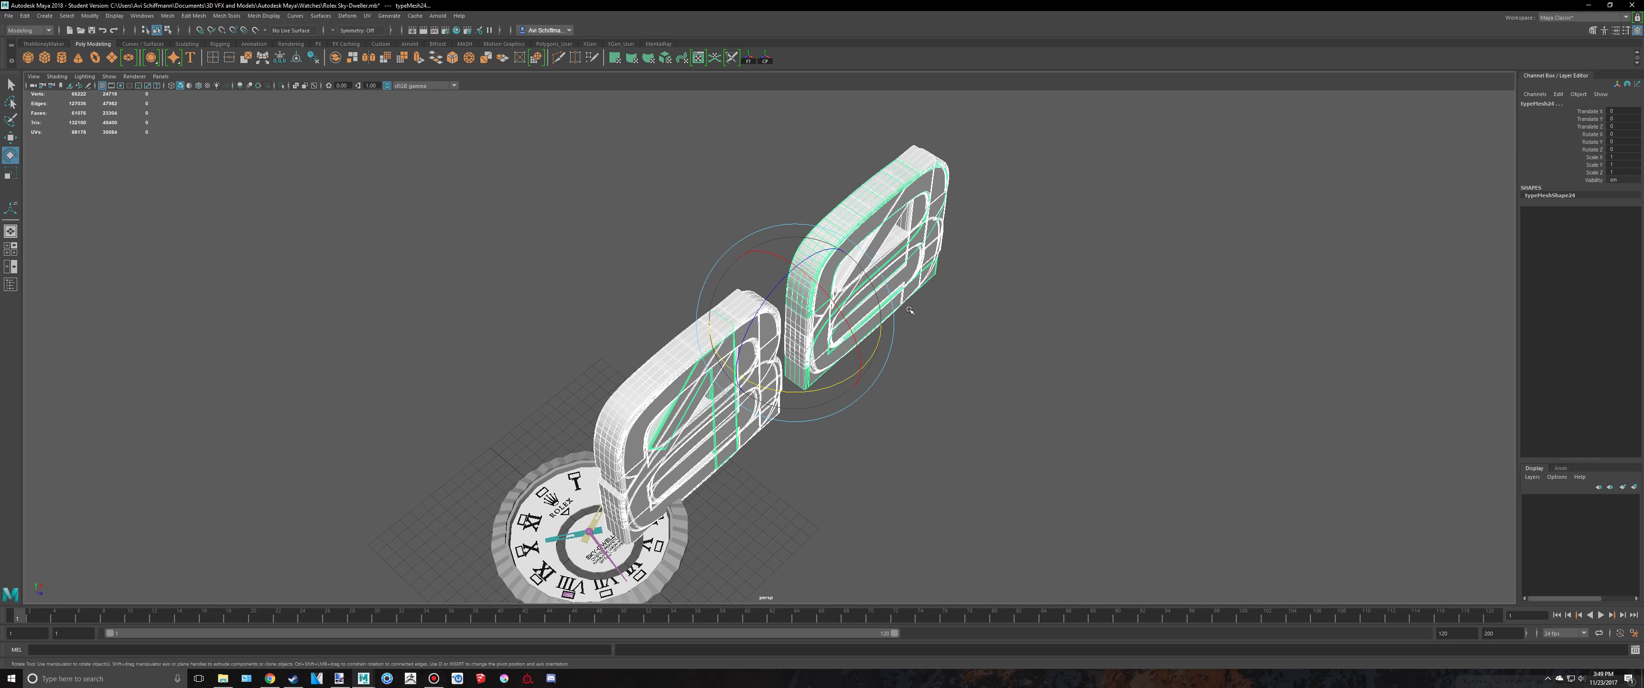
pyautogui.moveTo(851, 295); pyautogui.dragTo(813, 268)
pyautogui.scroll(-2, 1075, 374)
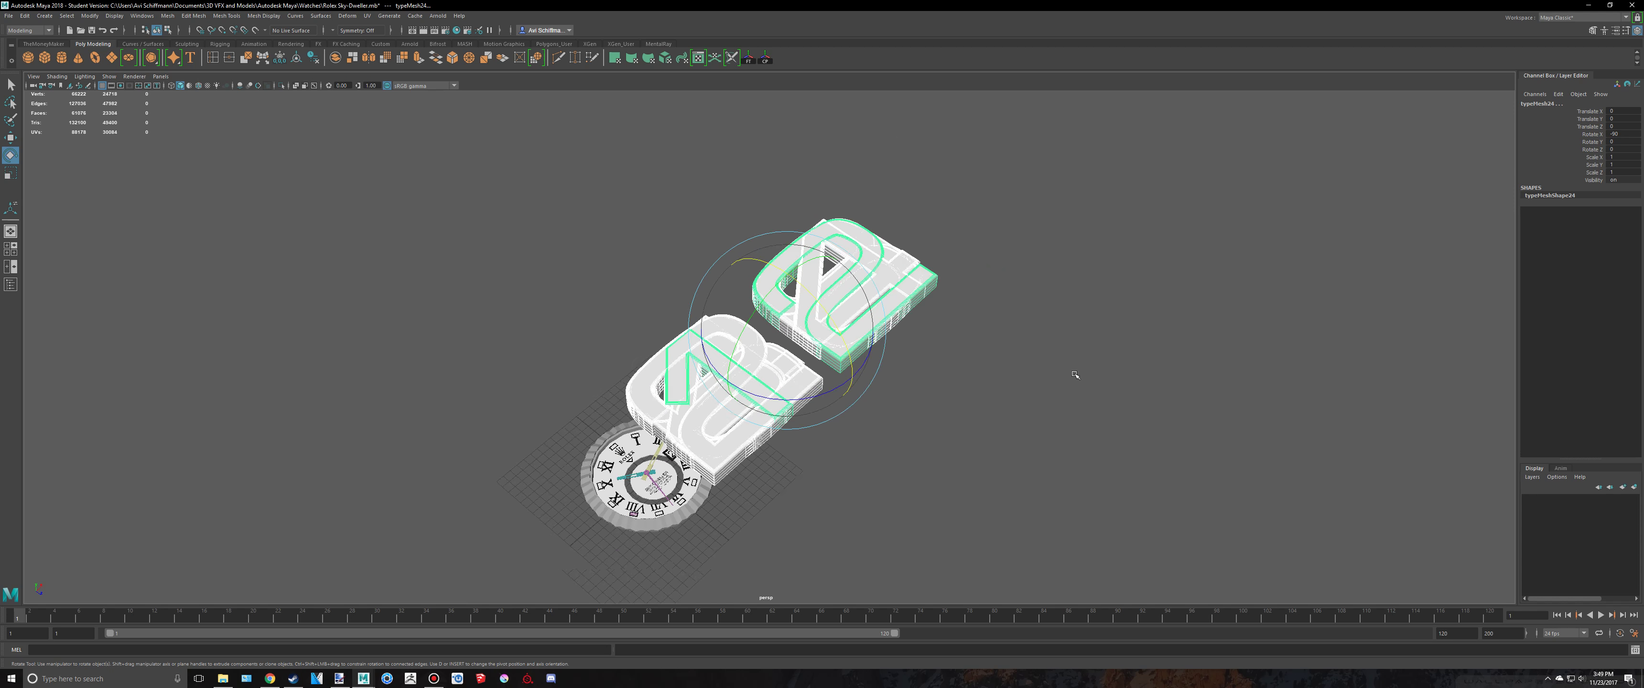
# Try to flatten the numerals' thickness and scale them all down uniformly
pyautogui.keyDown('alt'); pyautogui.moveTo(1075, 374); pyautogui.dragTo(1020, 334); pyautogui.keyUp('alt')
pyautogui.scroll(3, 849, 334)
pyautogui.press('r')
pyautogui.moveTo(822, 278); pyautogui.dragTo(835, 348)
pyautogui.moveTo(836, 358); pyautogui.dragTo(589, 404)
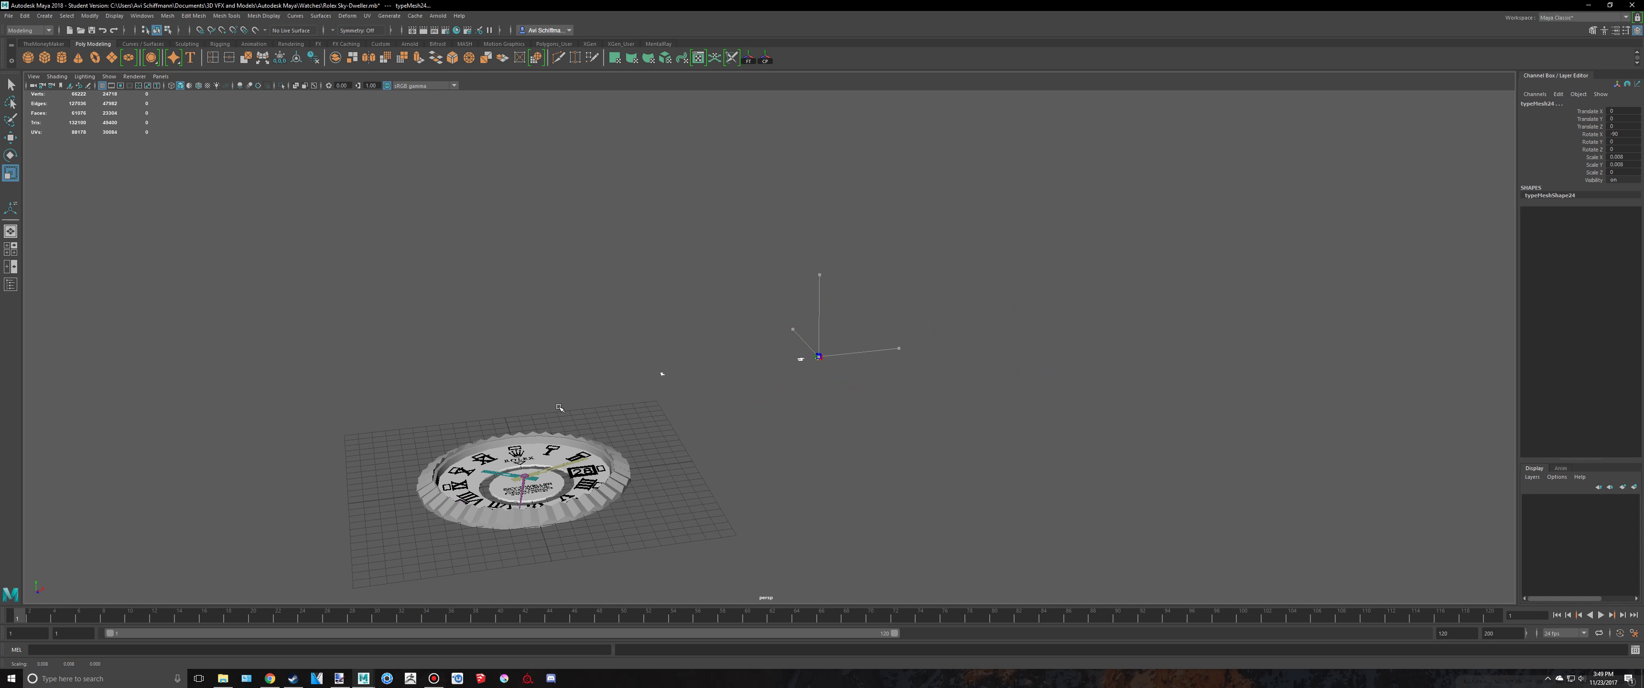
pyautogui.hotkey('ctrl', 'z')
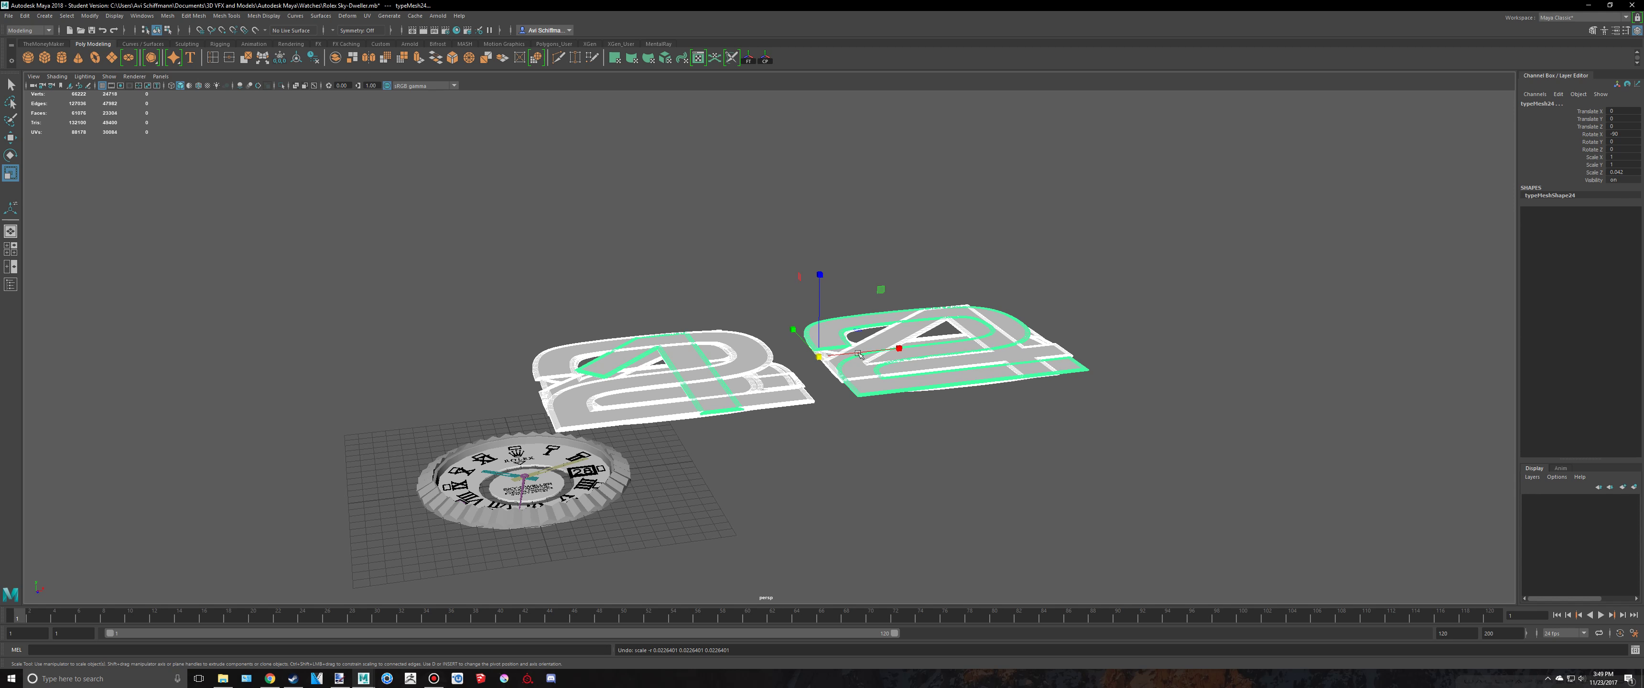
pyautogui.hotkey('ctrl', 'z')
# Scale all the numerals down uniformly to about 0.021 and switch to the maximized top view
pyautogui.moveTo(818, 352); pyautogui.dragTo(610, 385)
pyautogui.scroll(-3, 624, 367)
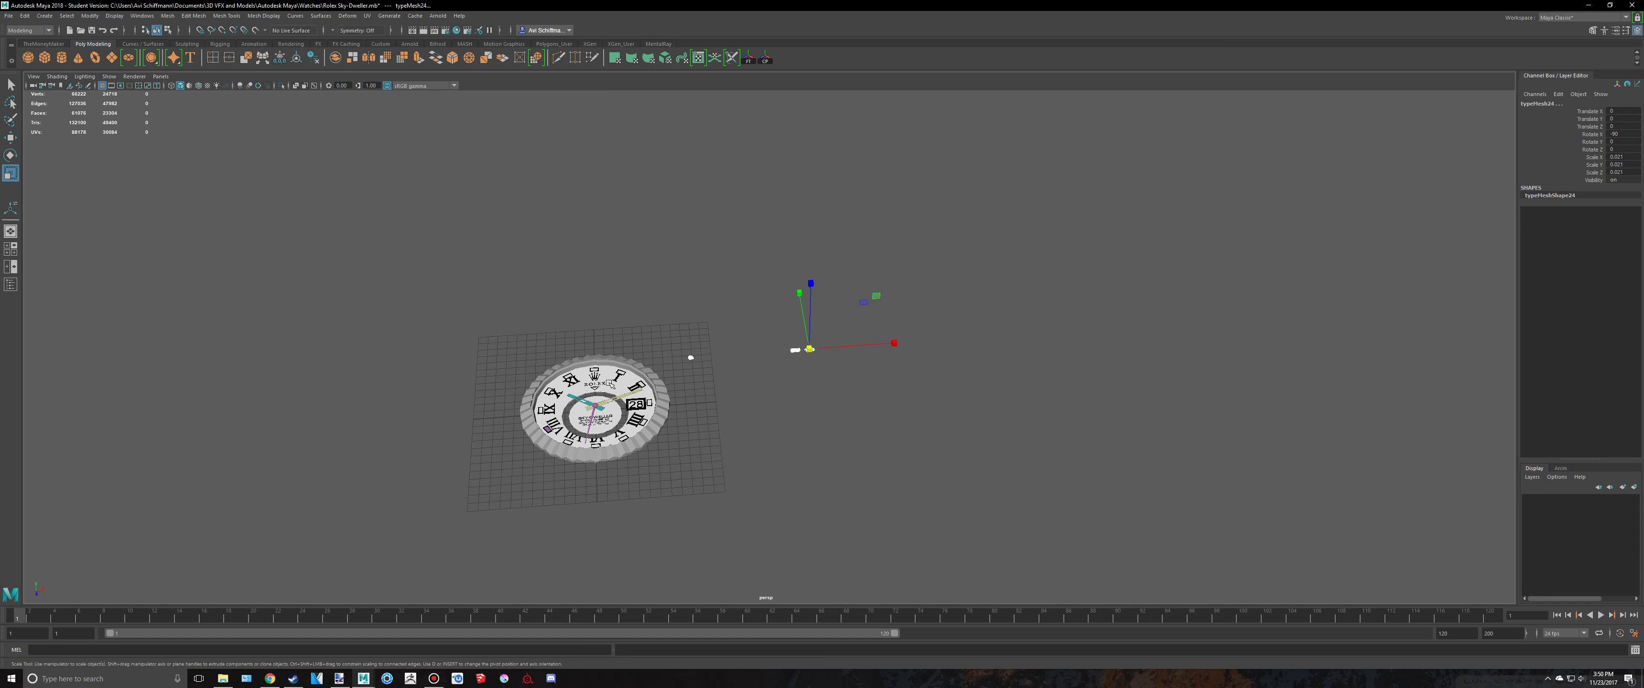
pyautogui.press('space')
pyautogui.press('space')
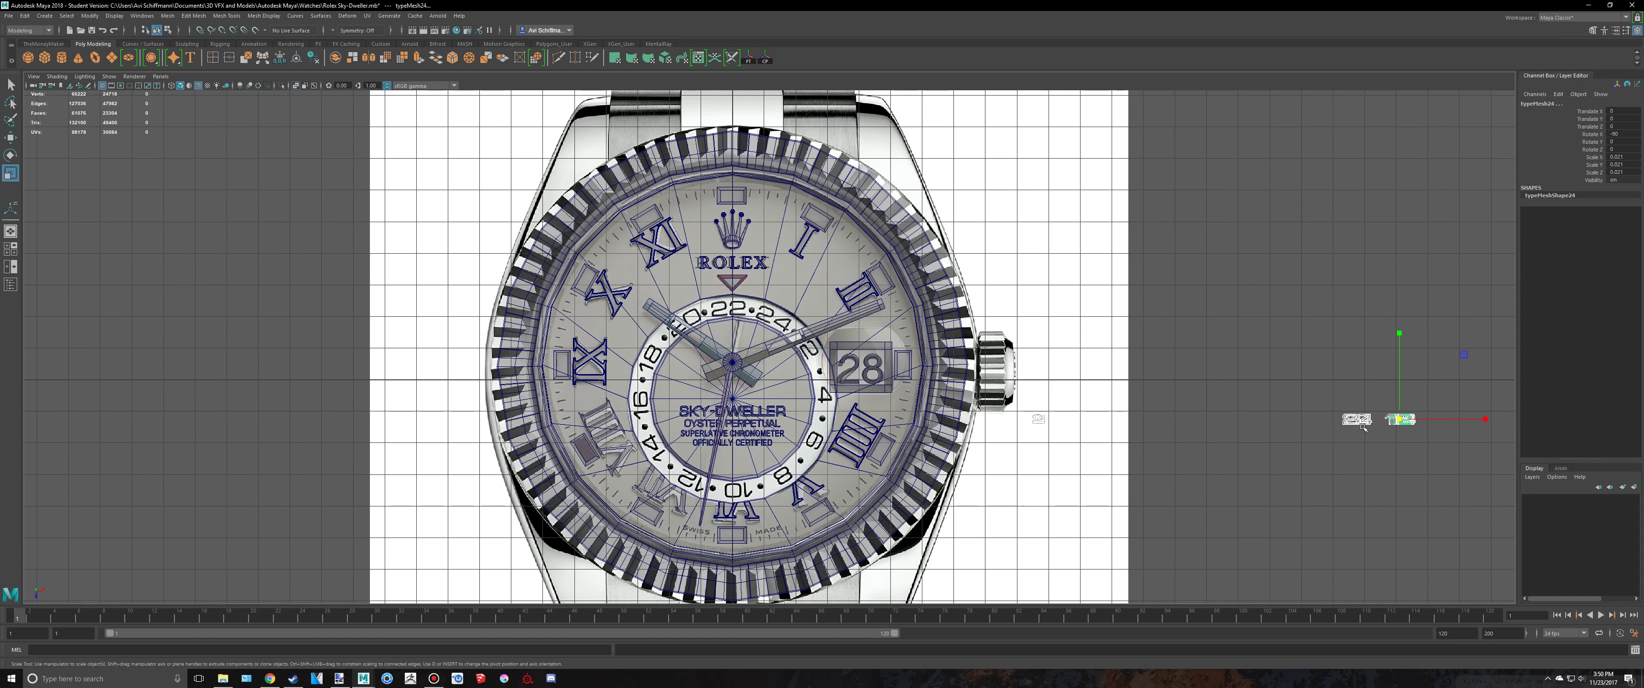
# Try to move the single "2" numeral onto its position on the 24-hour ring
pyautogui.click(1038, 425)
pyautogui.scroll(2, 1184, 454)
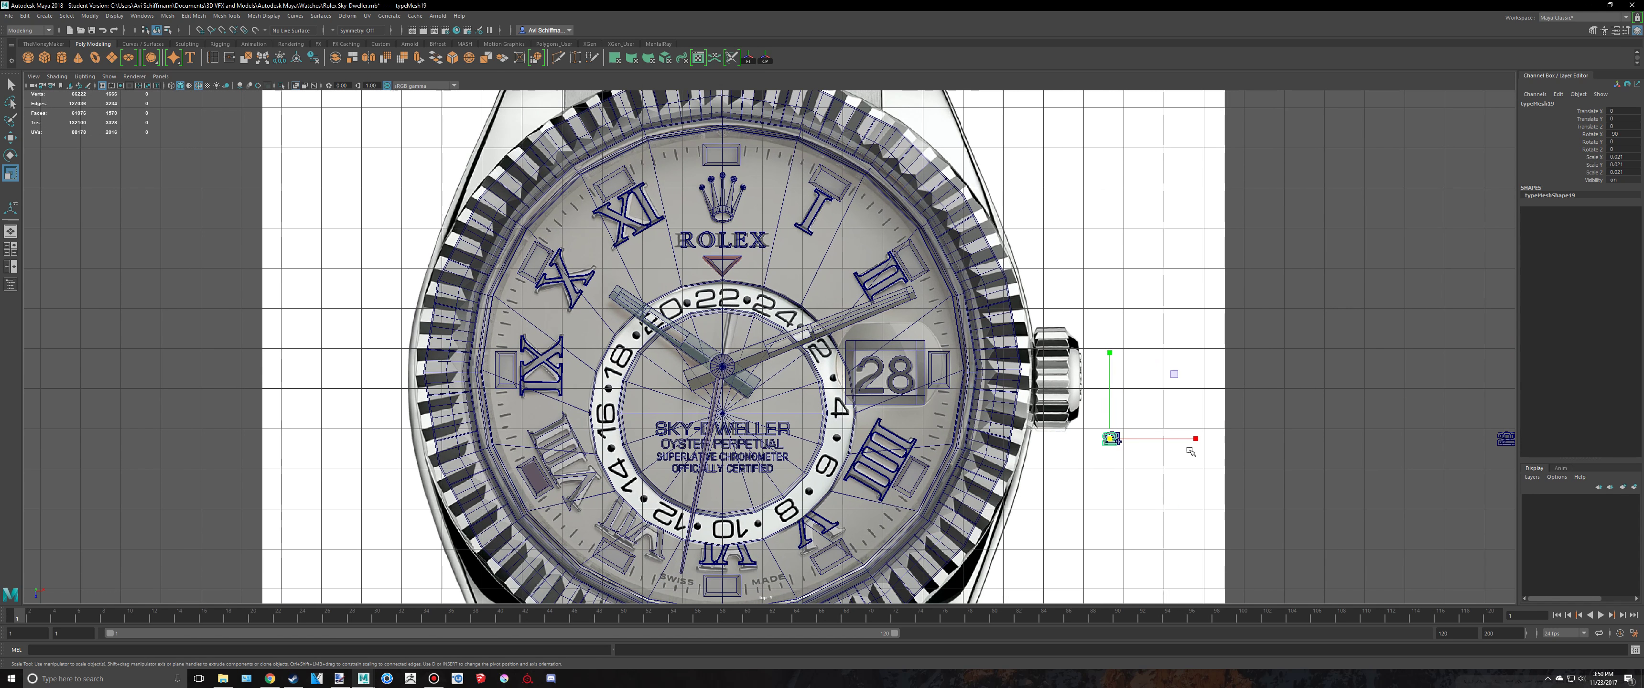
pyautogui.press('w')
pyautogui.moveTo(1178, 505); pyautogui.dragTo(965, 477)
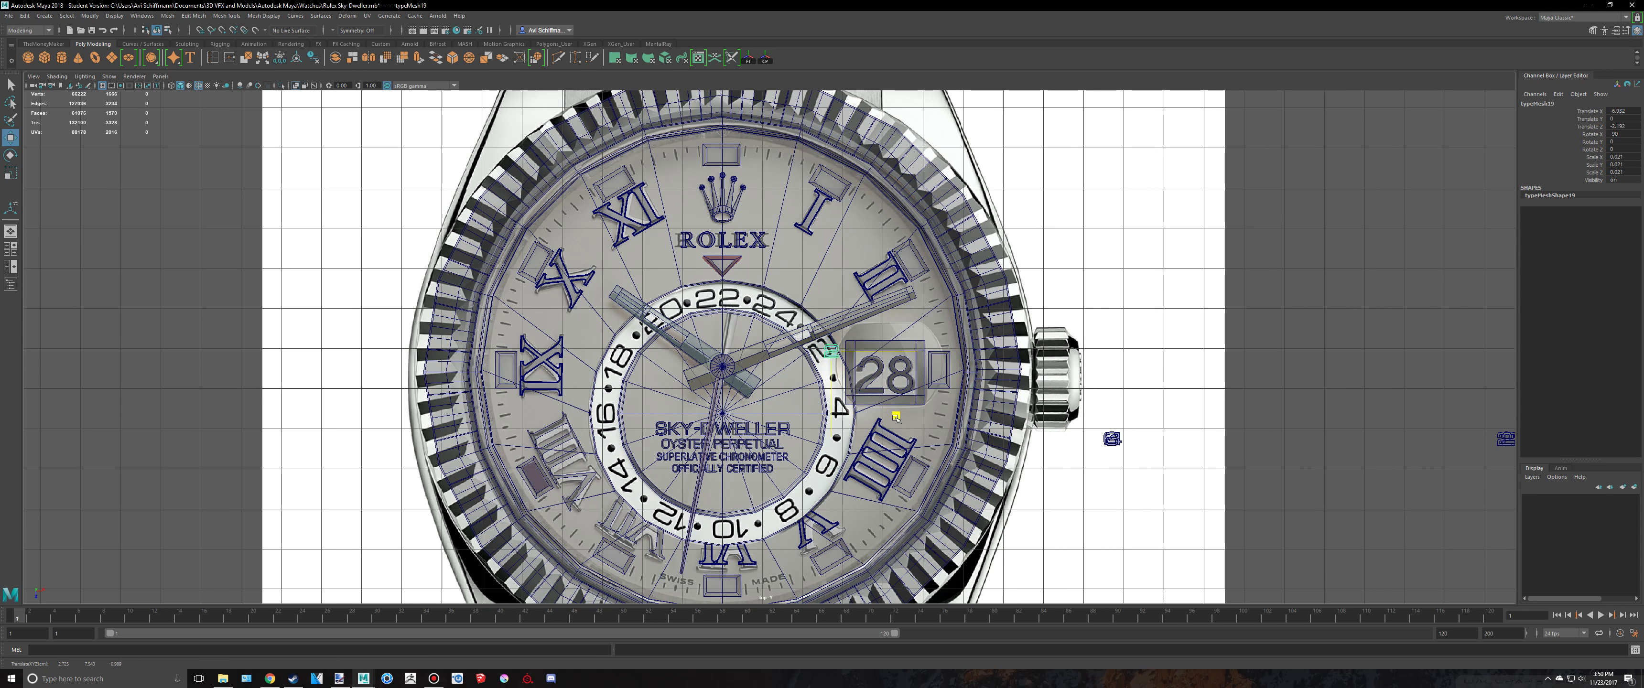
pyautogui.hotkey('ctrl', 'z')
pyautogui.hotkey('ctrl', 'z')
# Move all the numerals so the single digits reach the ring's "2" position, and scale them uniformly to about 0.03
pyautogui.scroll(-1, 924, 419)
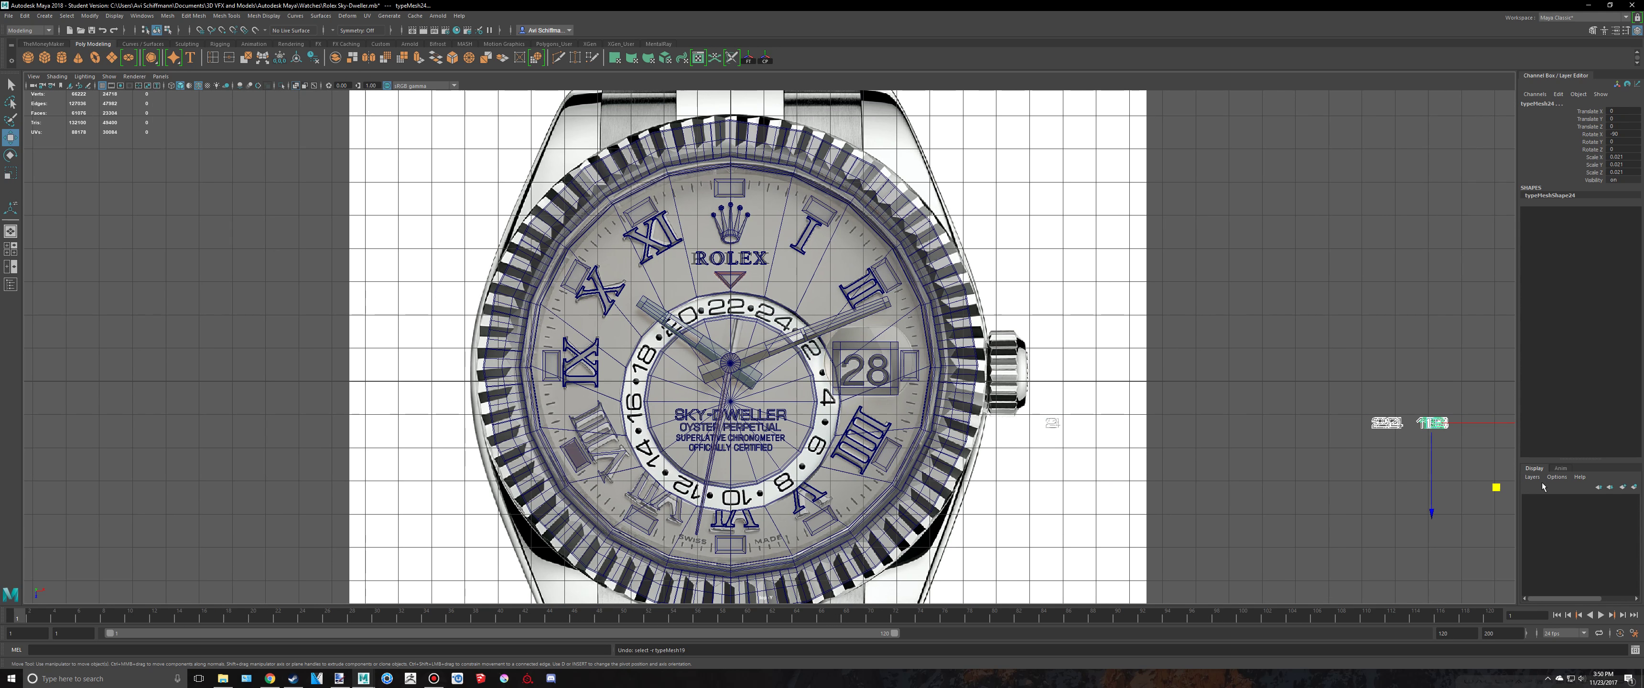
pyautogui.moveTo(1499, 489); pyautogui.dragTo(1266, 416, button='middle')
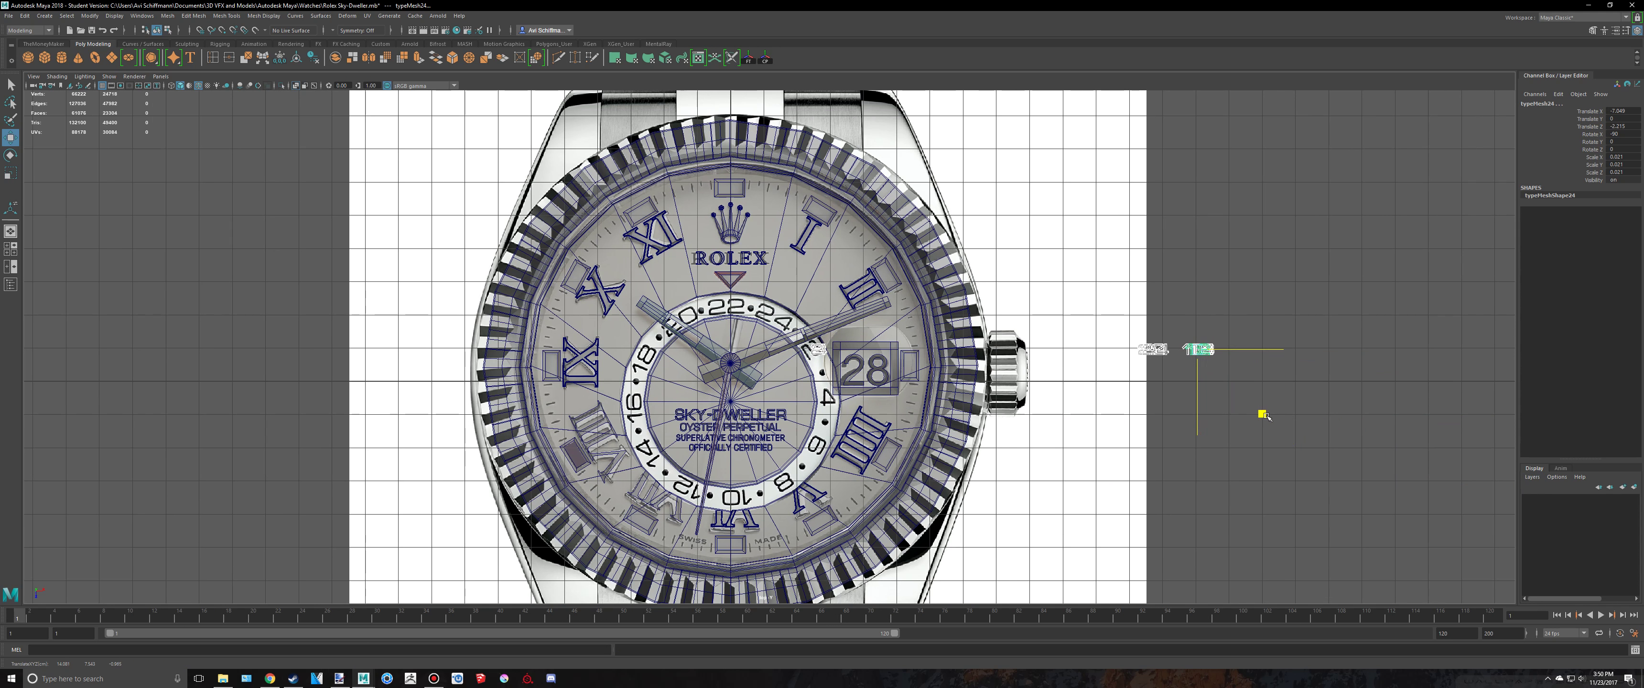
pyautogui.moveTo(1206, 355); pyautogui.dragTo(1250, 363)
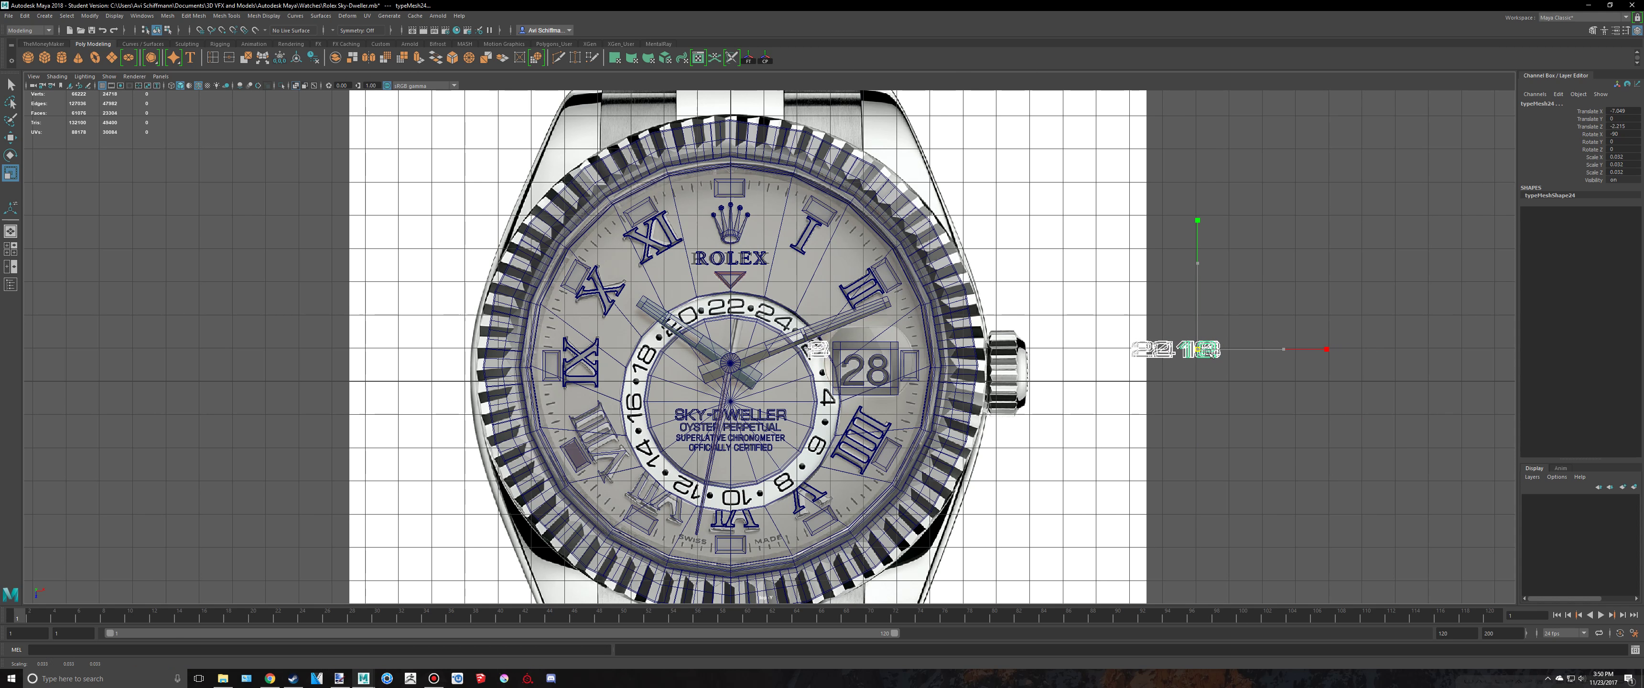
# Try to rotate the numerals in the top view to match the slant of the ring's "2" and shift them
pyautogui.press('e')
pyautogui.moveTo(1156, 283); pyautogui.dragTo(1231, 282)
pyautogui.press('w')
pyautogui.scroll(2, 1298, 367)
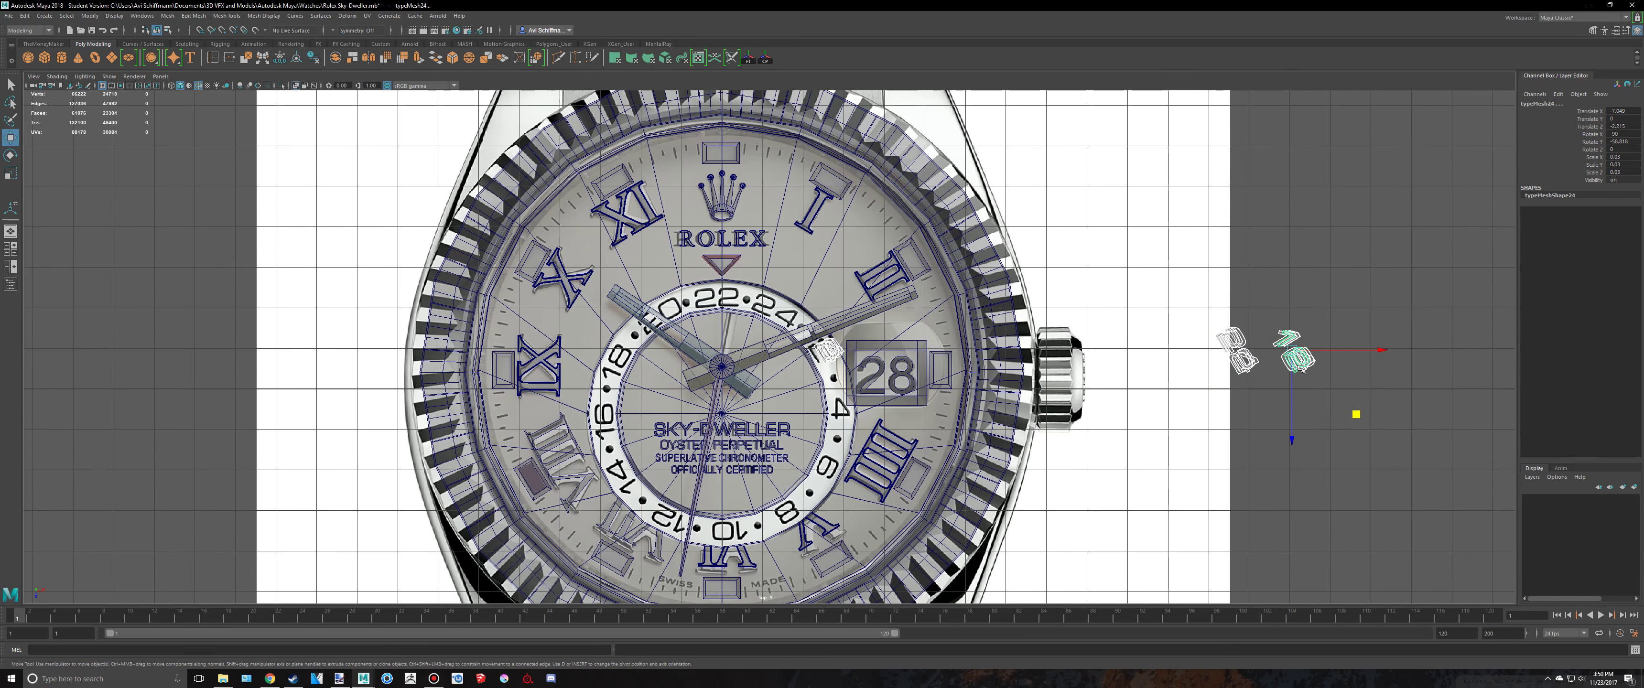
pyautogui.moveTo(1355, 414); pyautogui.dragTo(1541, 420)
pyautogui.hotkey('ctrl', 'z')
pyautogui.hotkey('ctrl', 'z')
# Move all the numerals together across the dial until the single digits lie beside the crown logo
pyautogui.scroll(-3, 1260, 361)
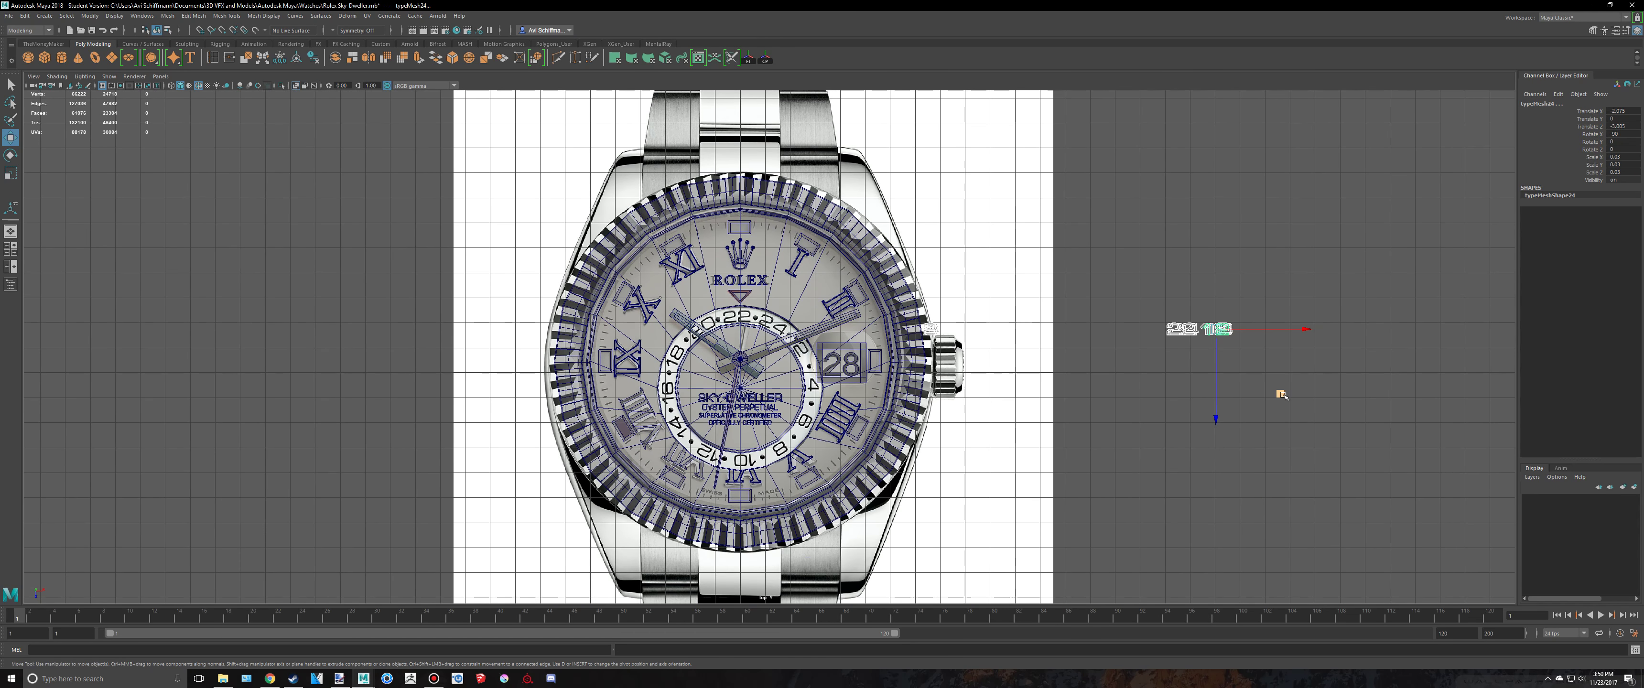
pyautogui.moveTo(1281, 394); pyautogui.dragTo(1089, 327, button='middle')
pyautogui.scroll(2, 1166, 296)
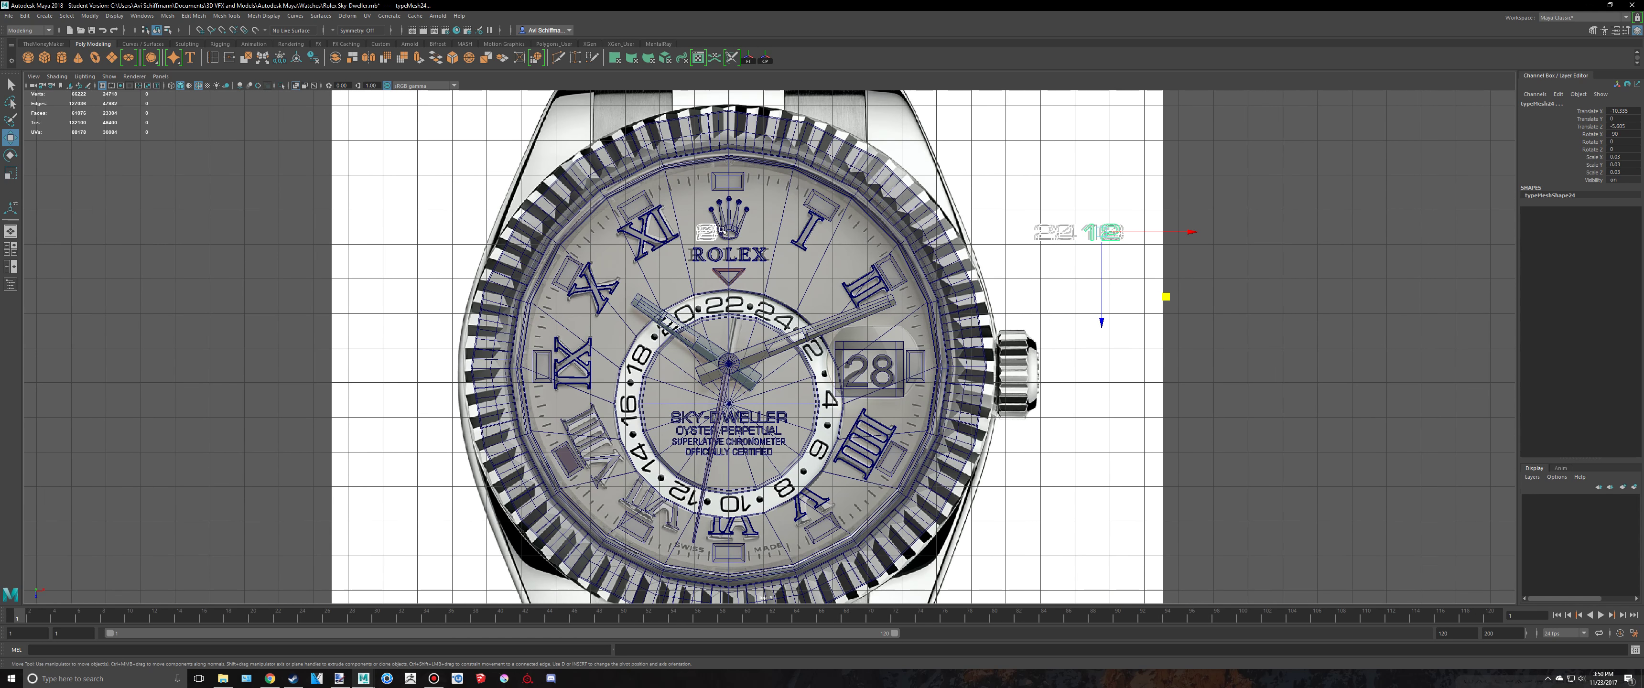
# Move the single "2" numeral onto the 24-hour ring's "2" and rotate it to match the printed digit's slant
pyautogui.click(723, 231)
pyautogui.scroll(2, 775, 348)
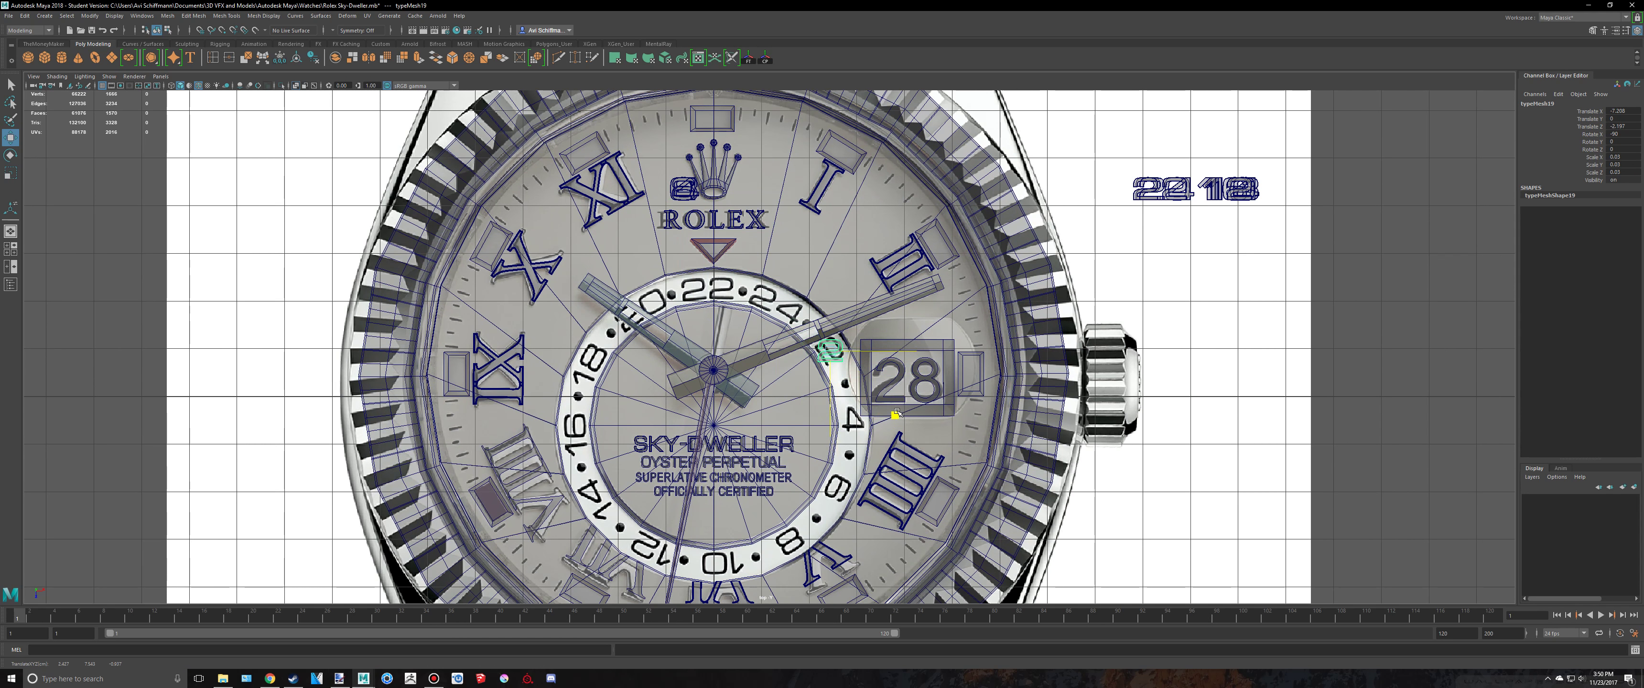
pyautogui.scroll(5, 895, 413)
pyautogui.press('e')
pyautogui.moveTo(865, 325); pyautogui.dragTo(863, 427)
pyautogui.scroll(-6, 851, 313)
pyautogui.scroll(3, 851, 312)
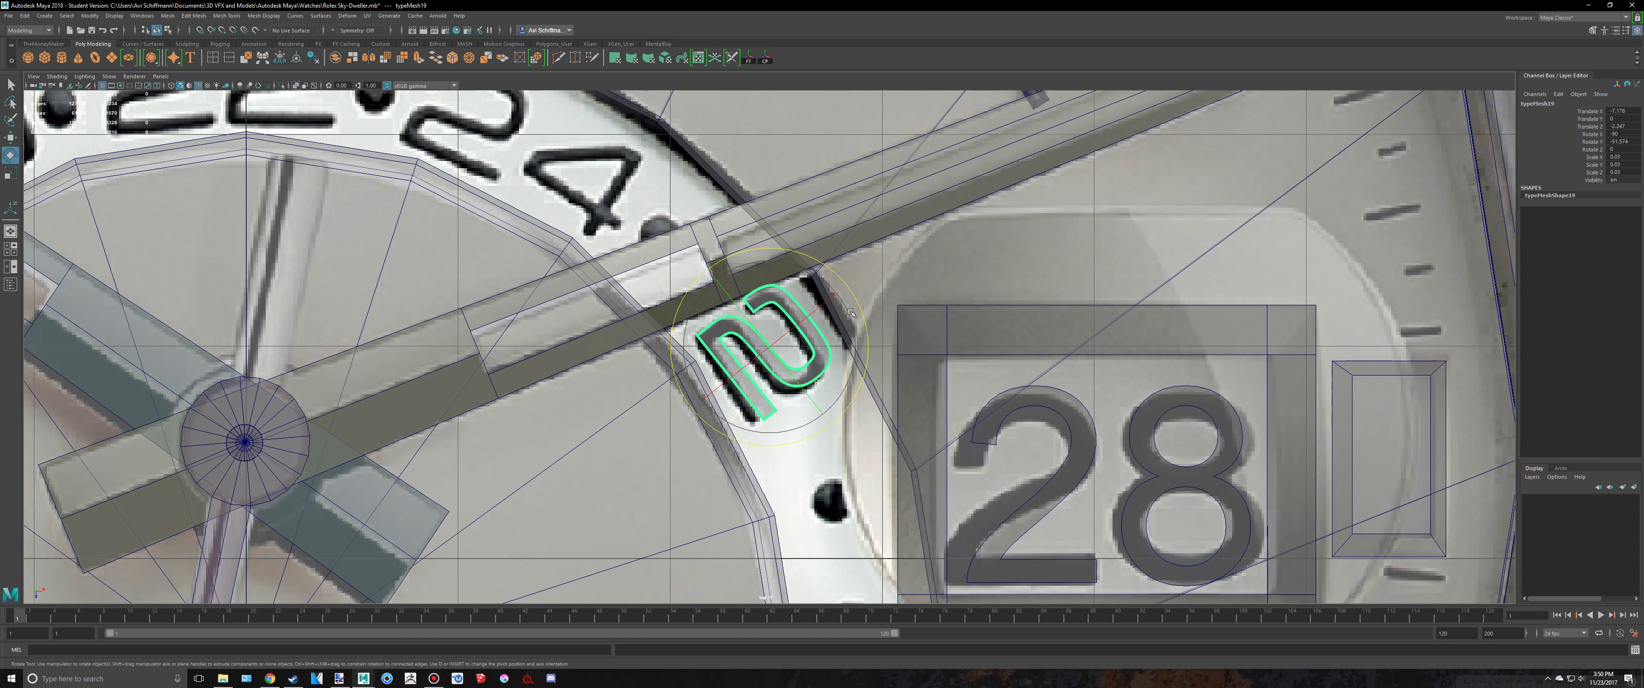
pyautogui.moveTo(855, 304); pyautogui.dragTo(858, 310)
pyautogui.press('w')
pyautogui.moveTo(835, 407); pyautogui.dragTo(828, 415)
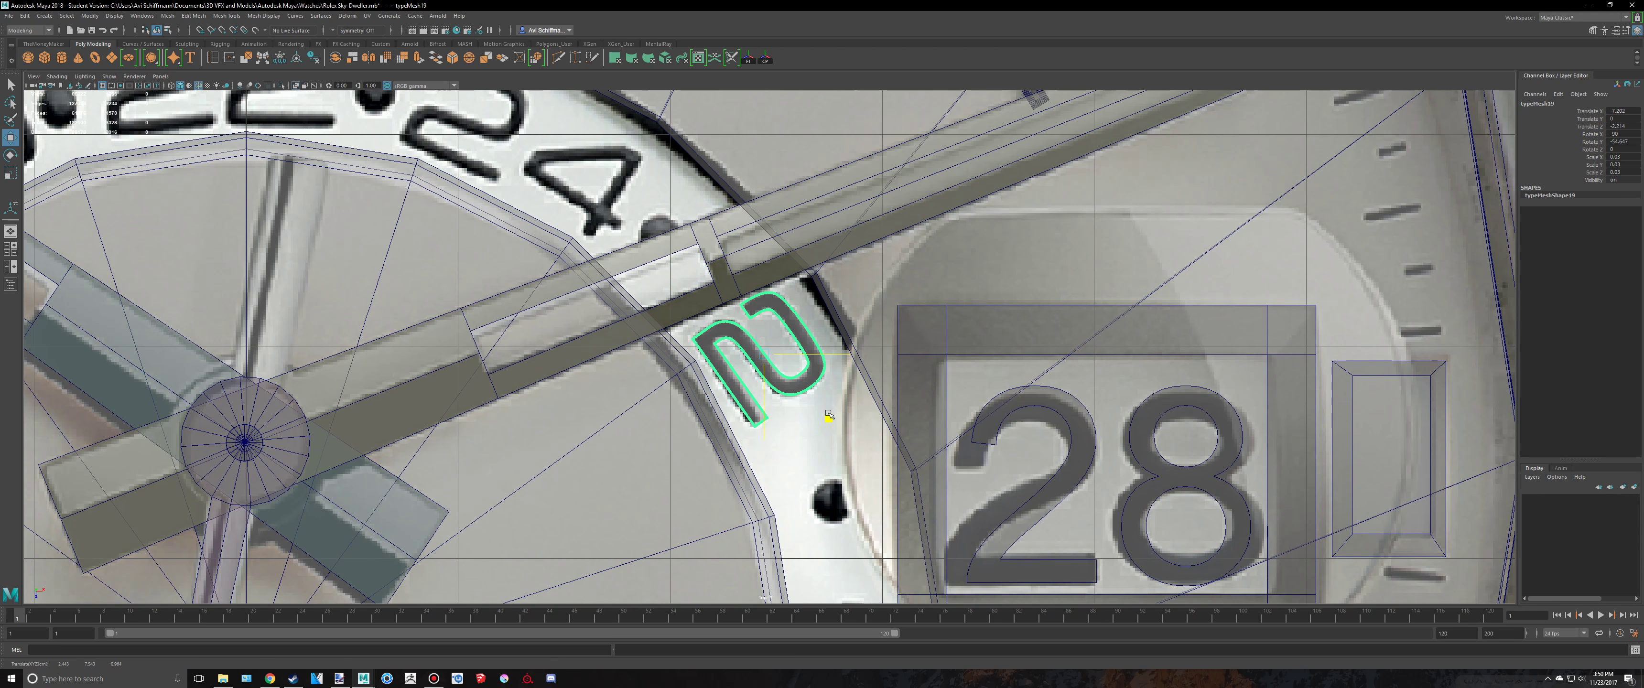
# Move the "22" numeral from beside the watch onto the printed "22" on the 24-hour ring
pyautogui.scroll(-5, 828, 414)
pyautogui.click(1172, 146)
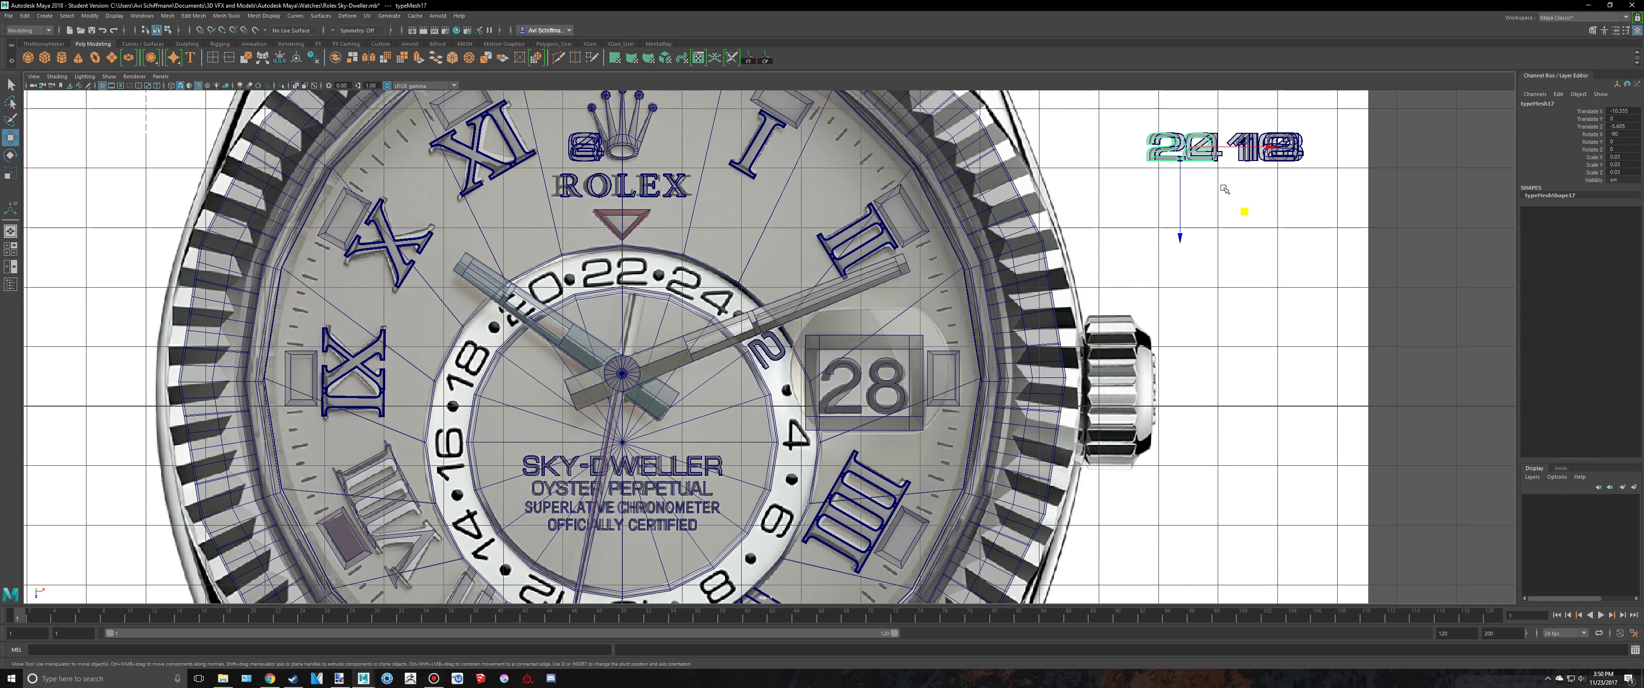
pyautogui.moveTo(1244, 213); pyautogui.dragTo(680, 338)
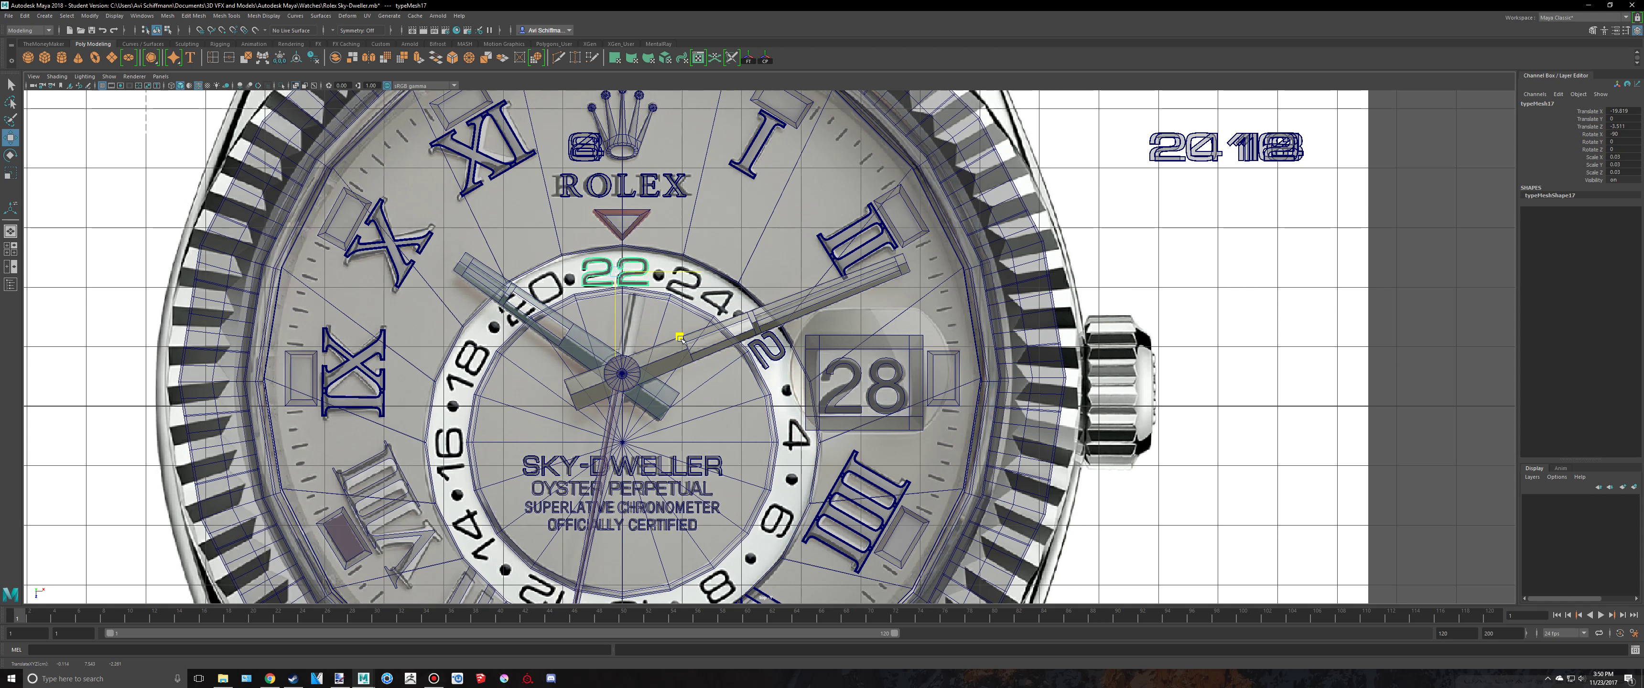
# Move the "24" numeral onto the ring's "24" position and rotate it roughly clockwise along the curve
pyautogui.click(1210, 153)
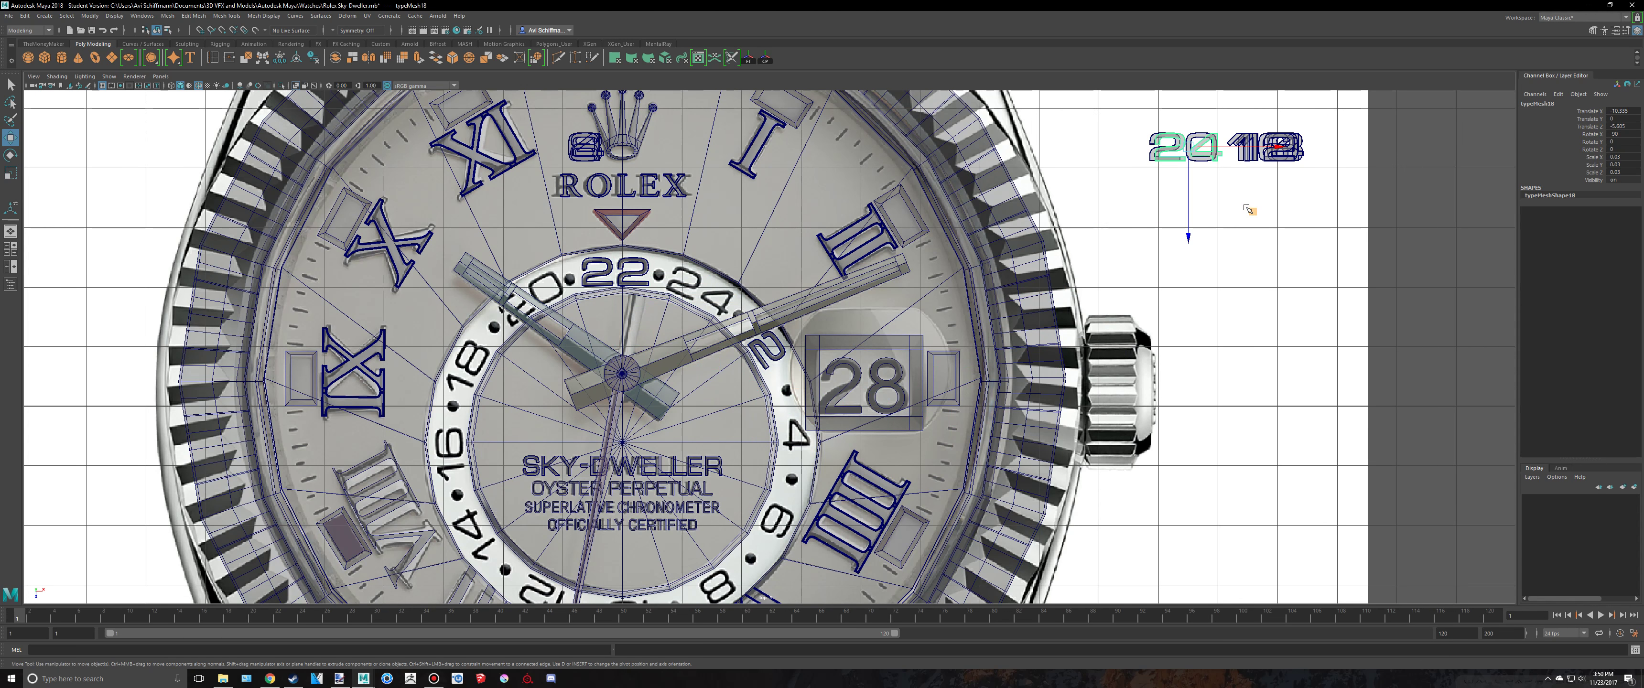
pyautogui.moveTo(1247, 209); pyautogui.dragTo(765, 350)
pyautogui.press('f')
pyautogui.press('e')
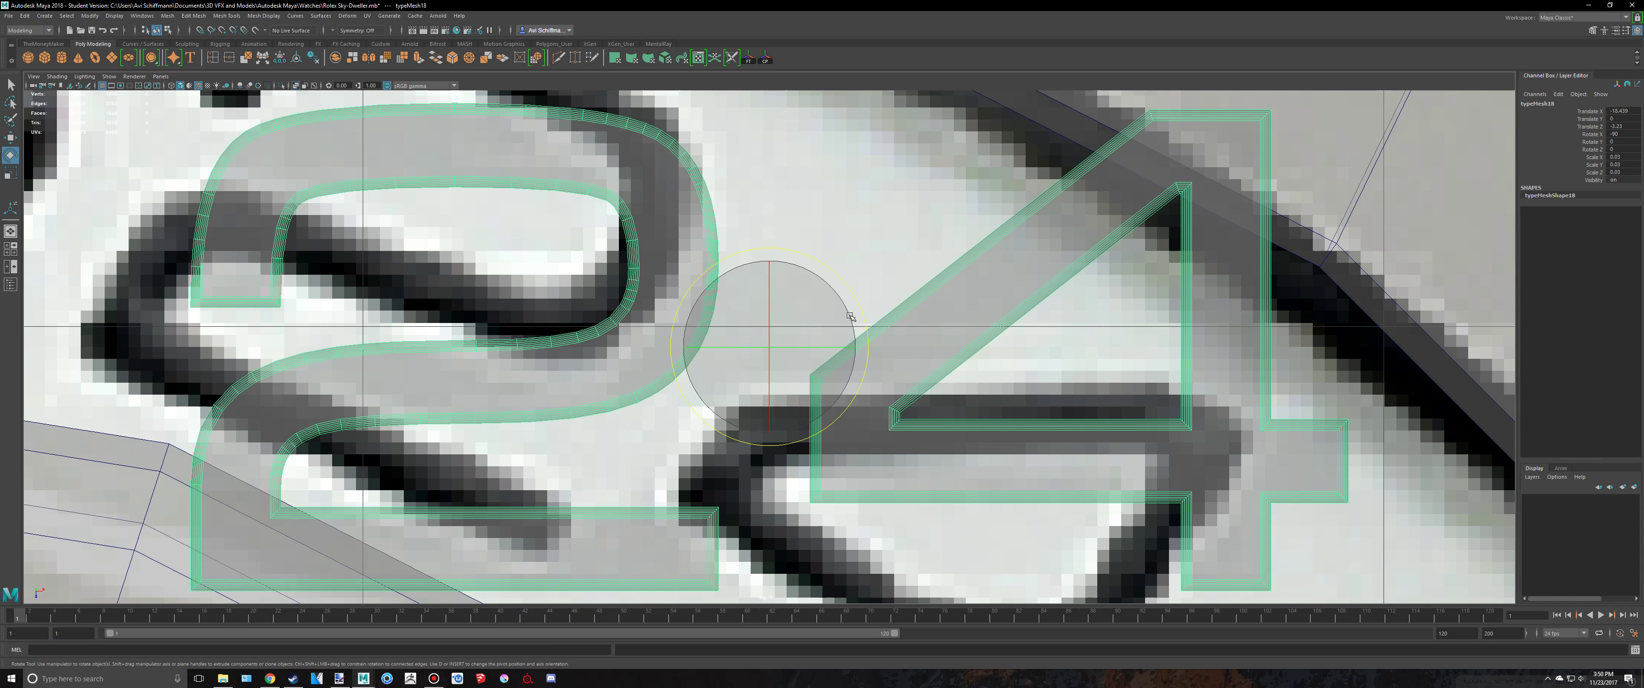
pyautogui.moveTo(851, 317); pyautogui.dragTo(852, 339)
pyautogui.scroll(-8, 852, 338)
pyautogui.scroll(5, 853, 338)
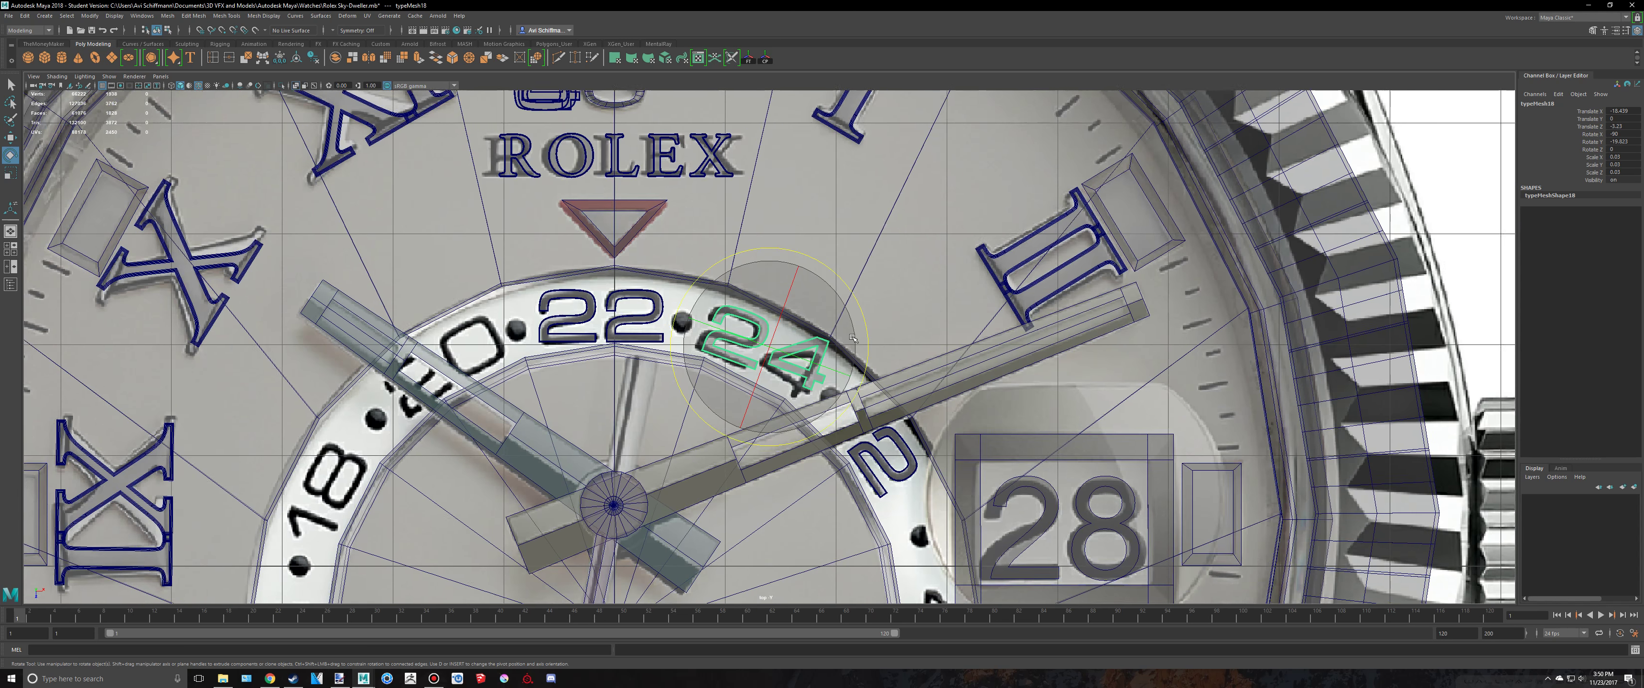
# Fine-tune the rotation and position of the "24" numeral until it covers the printed "24"
pyautogui.scroll(1, 852, 338)
pyautogui.scroll(3, 852, 338)
pyautogui.moveTo(859, 313); pyautogui.dragTo(857, 302)
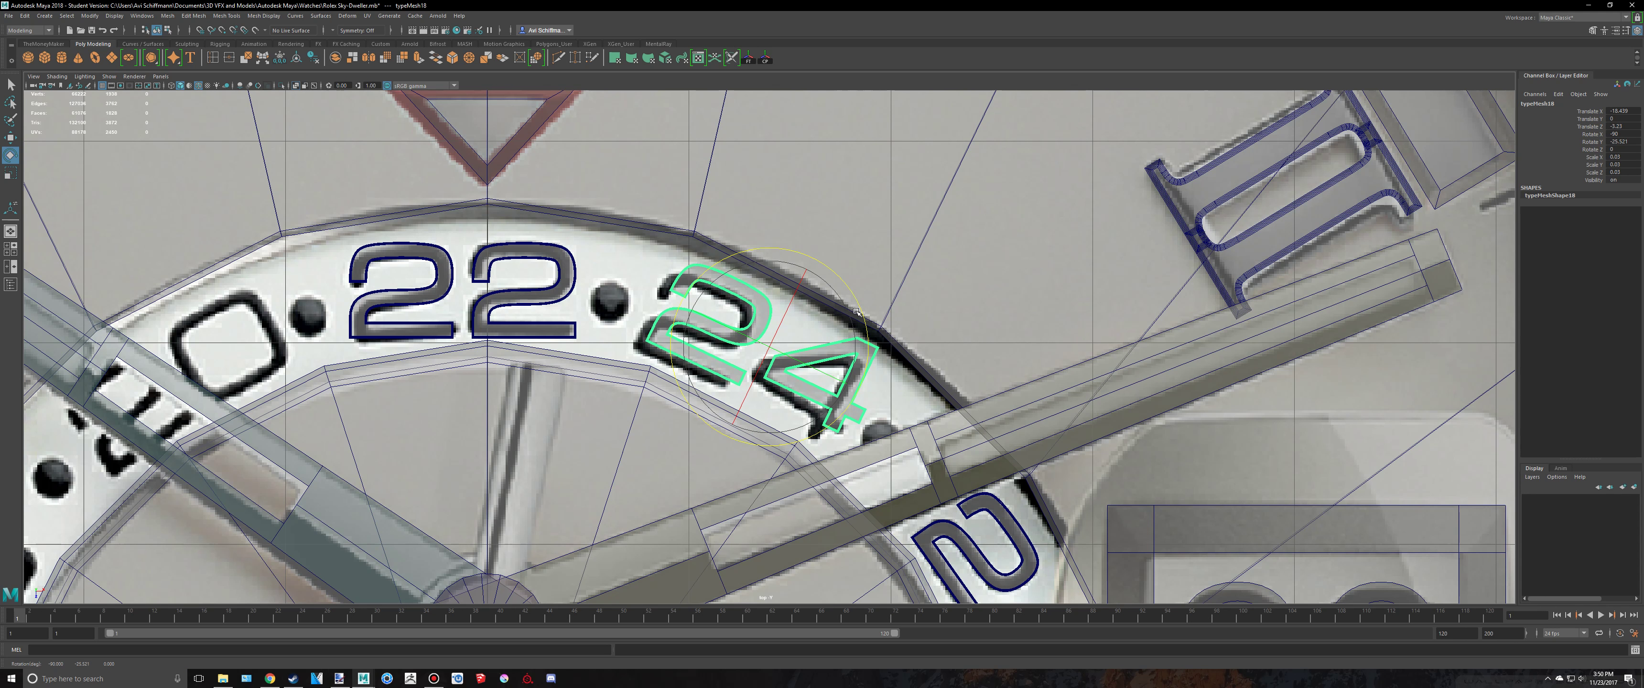
pyautogui.press('w')
pyautogui.moveTo(833, 410); pyautogui.dragTo(819, 416, button='middle')
pyautogui.press('e')
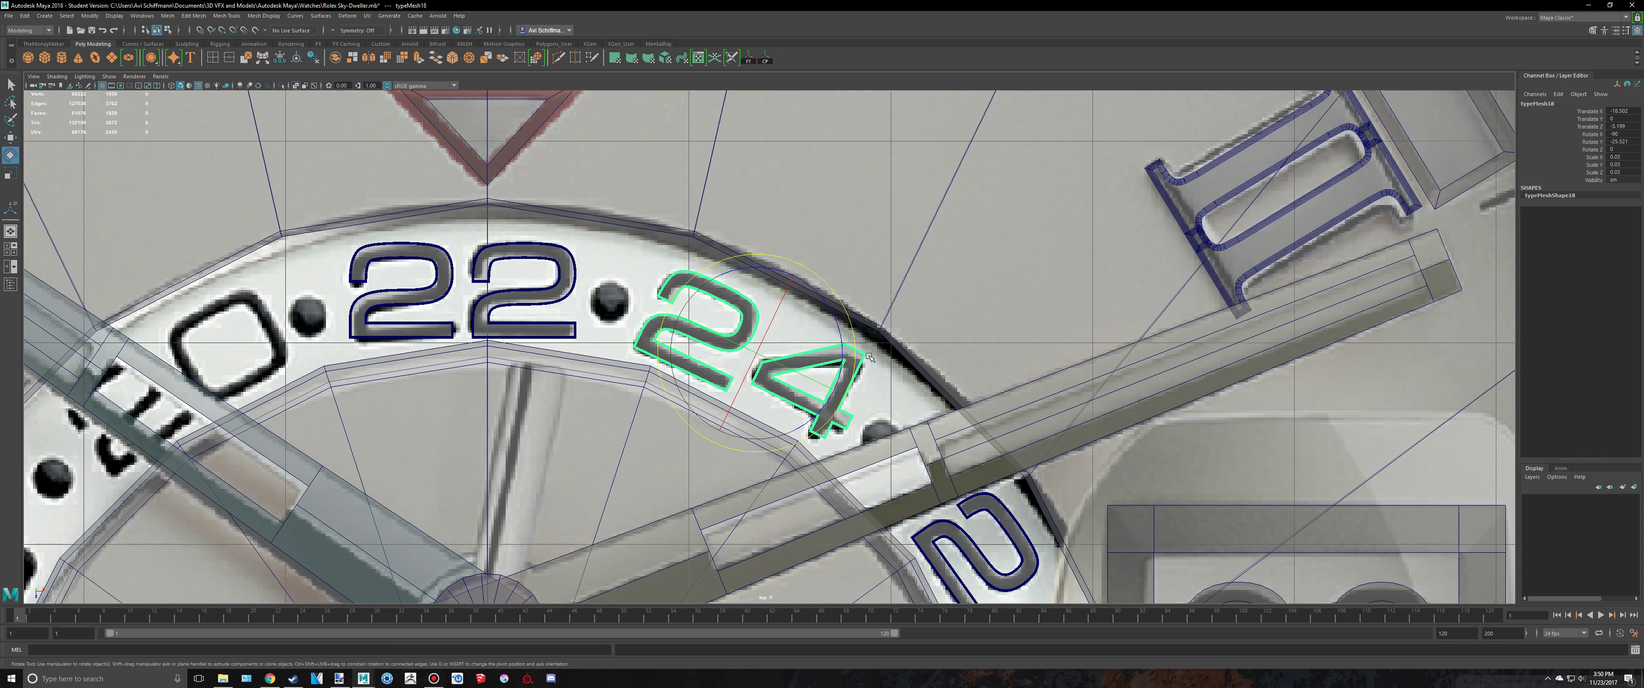
pyautogui.moveTo(837, 328); pyautogui.dragTo(837, 330)
pyautogui.press('w')
pyautogui.moveTo(820, 421); pyautogui.dragTo(818, 423)
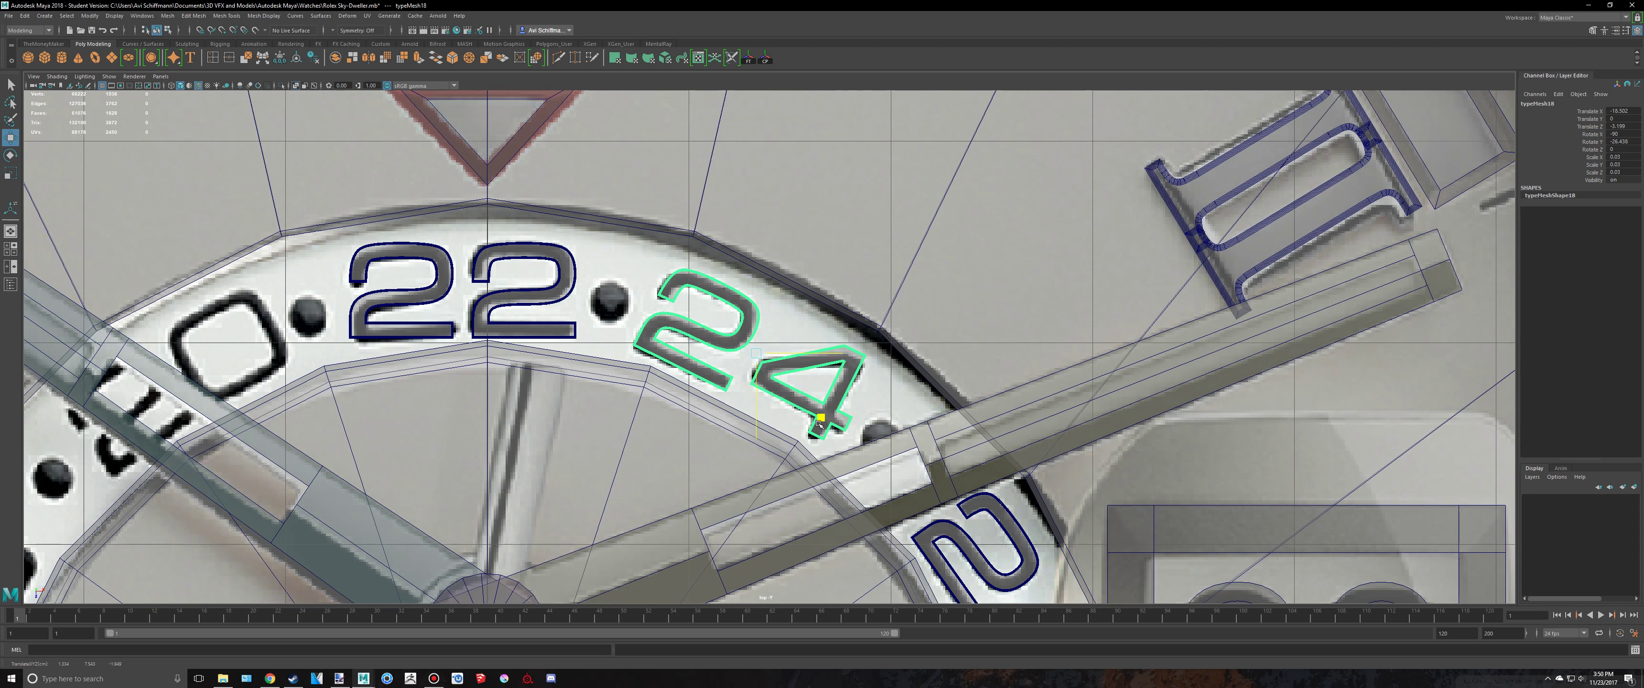
# Move the "12" numeral to the ring's lower "12" position and rotate it upside down to follow the ring
pyautogui.scroll(-7, 819, 420)
pyautogui.click(1302, 227)
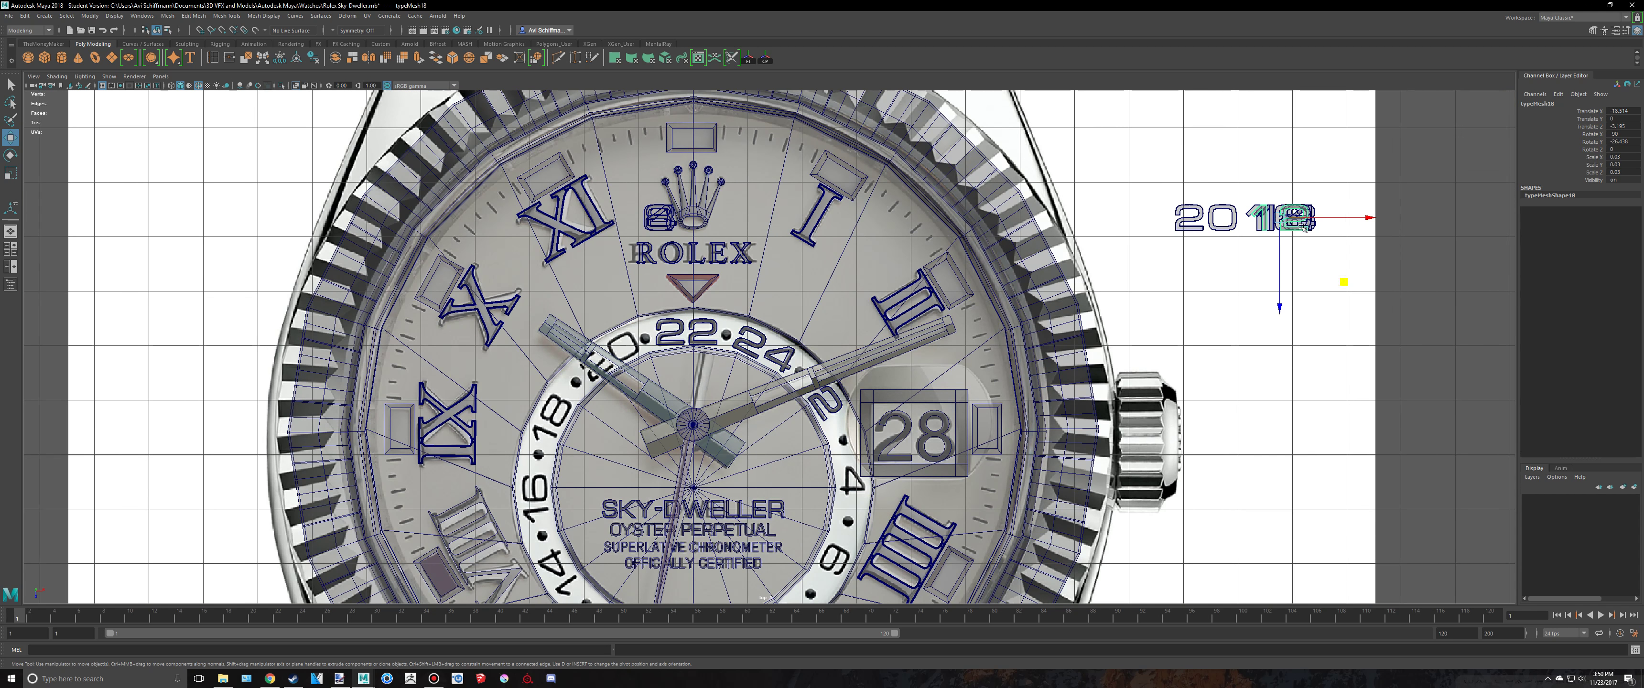
pyautogui.moveTo(1341, 279); pyautogui.dragTo(611, 490)
pyautogui.keyDown('alt'); pyautogui.moveTo(641, 529); pyautogui.dragTo(740, 465, button='middle'); pyautogui.keyUp('alt')
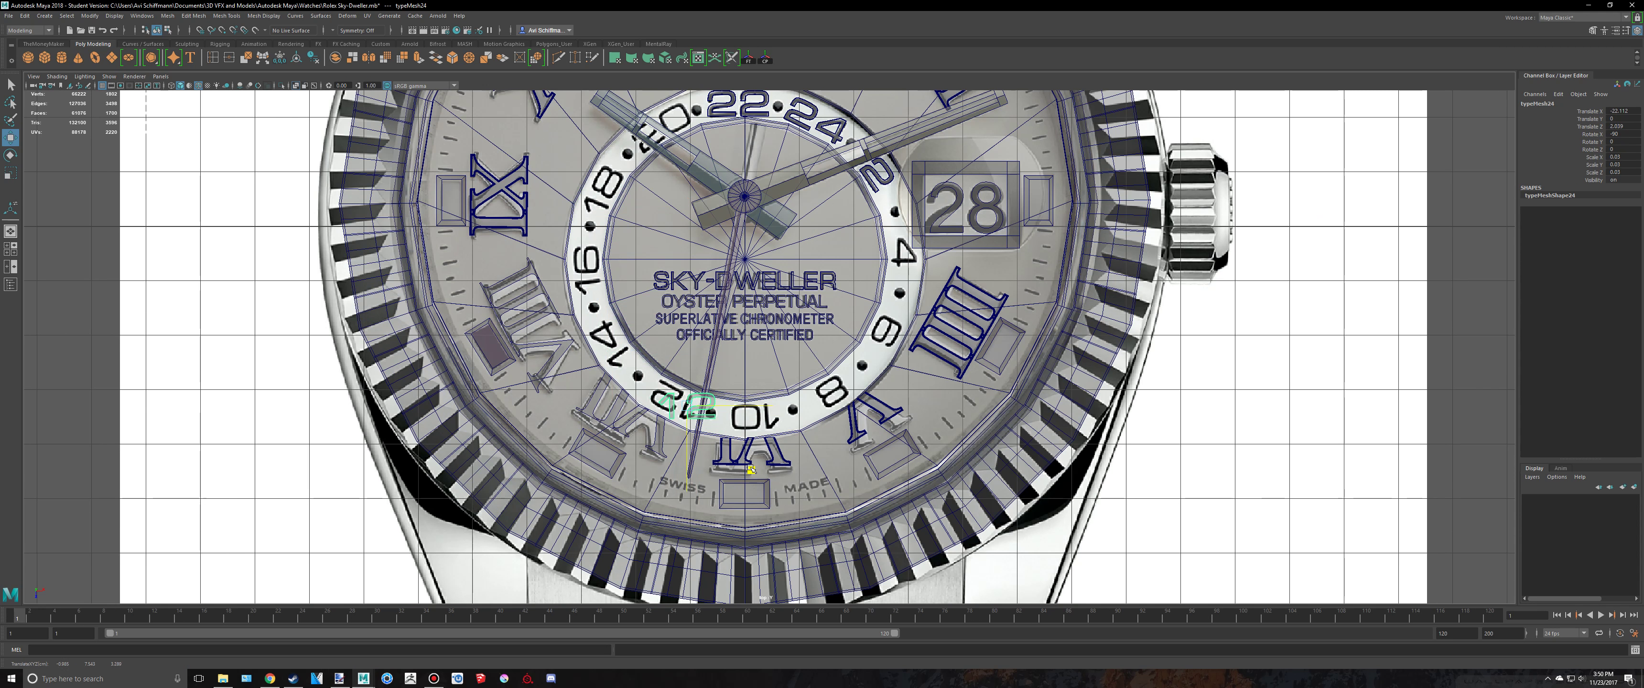
pyautogui.press('f')
pyautogui.press('e')
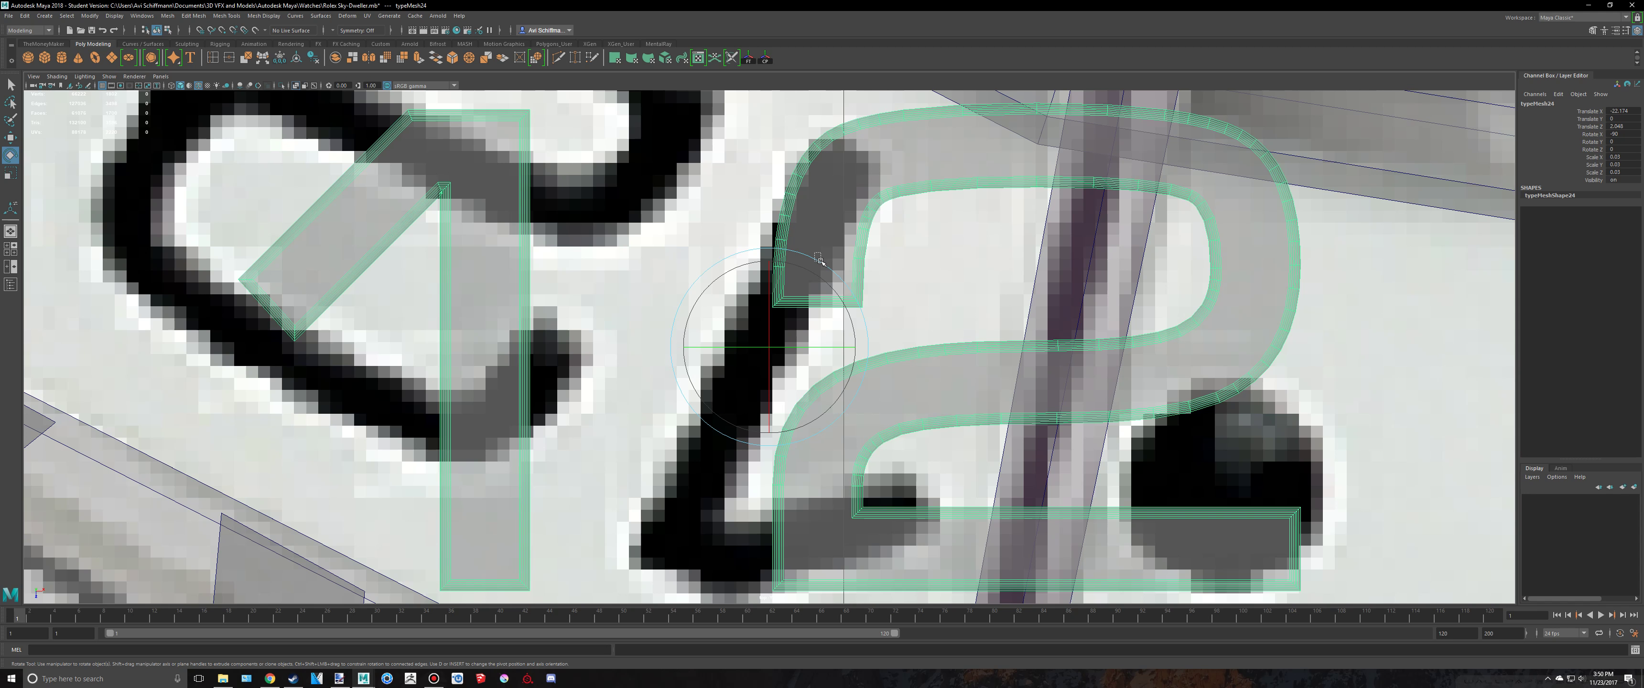
pyautogui.moveTo(818, 262); pyautogui.dragTo(696, 409)
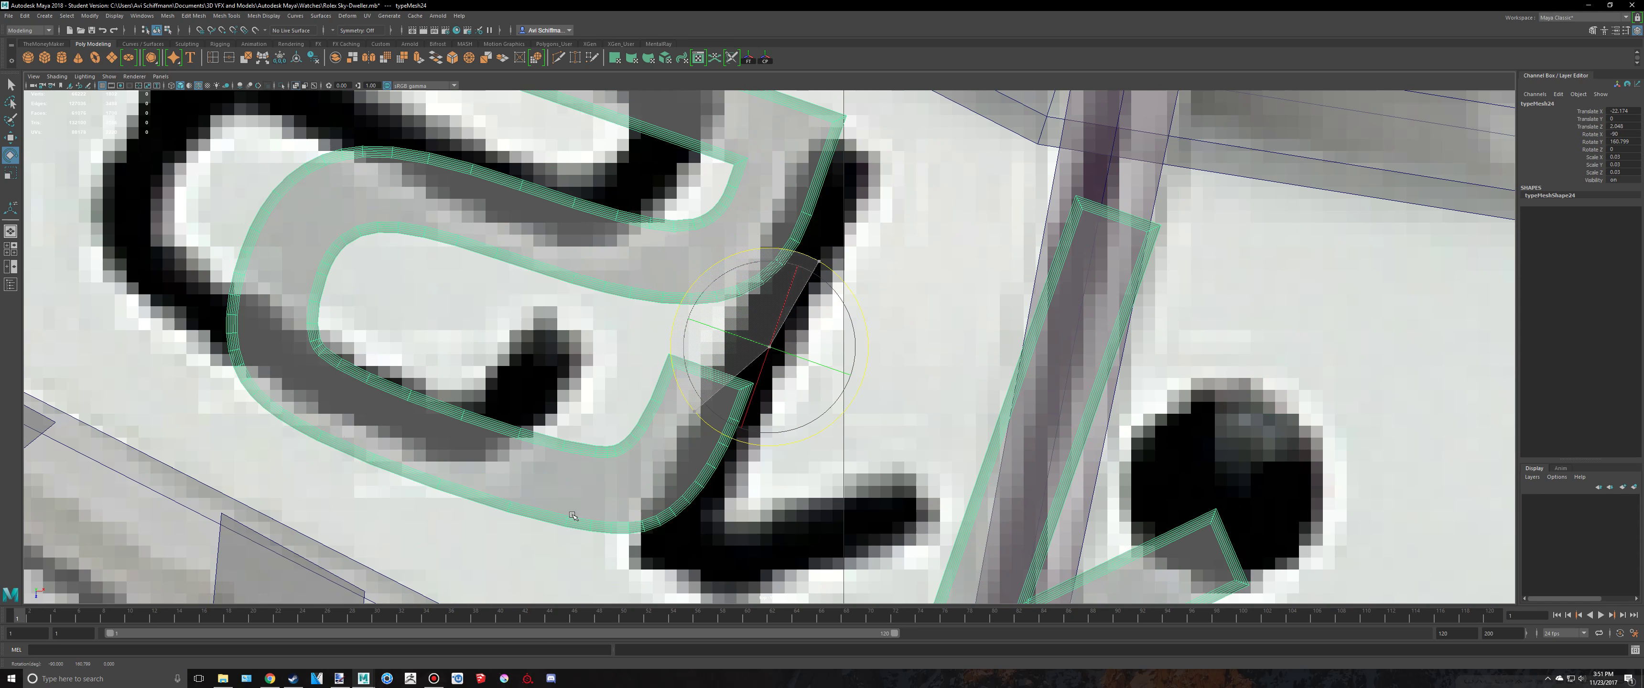
pyautogui.keyDown('alt'); pyautogui.moveTo(696, 408); pyautogui.dragTo(833, 328, button='right'); pyautogui.keyUp('alt')
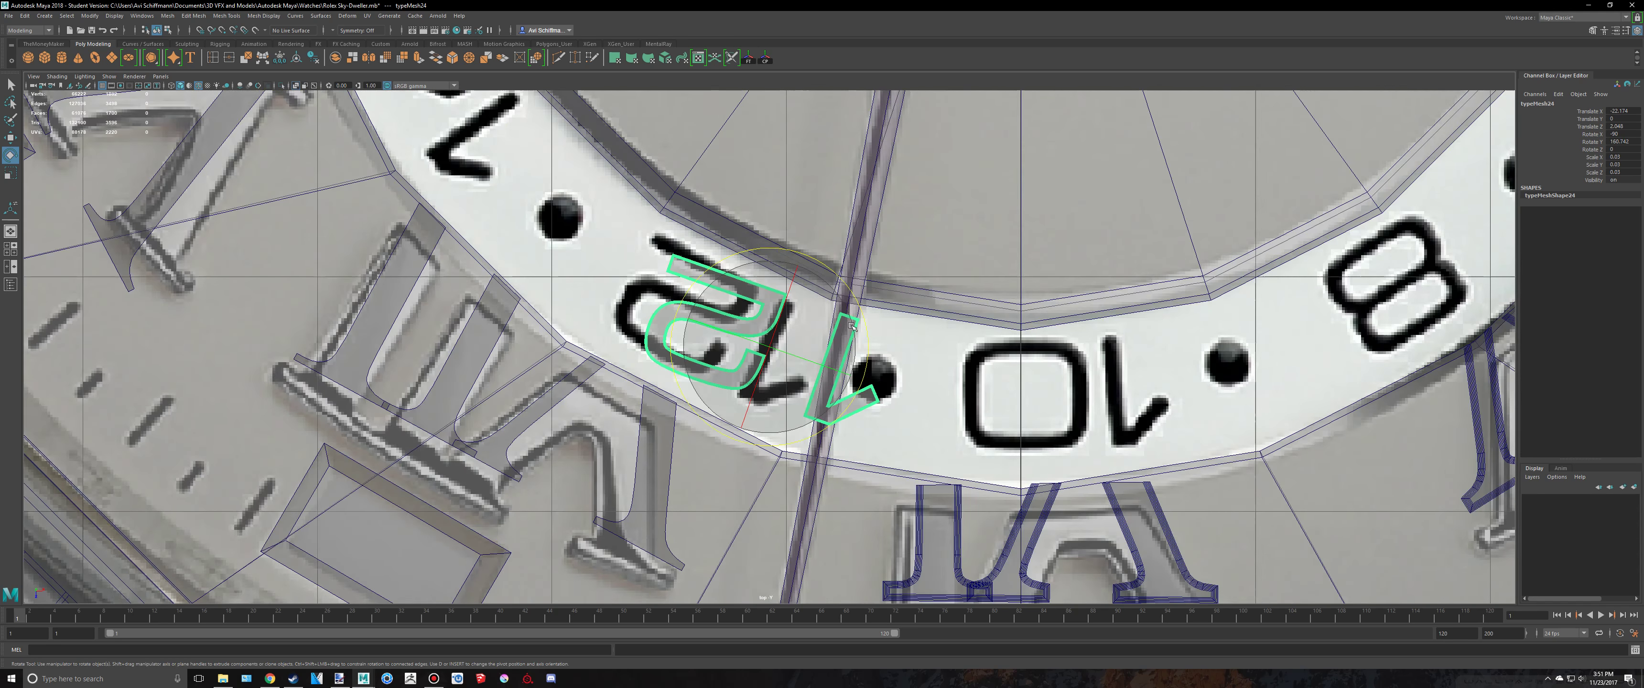
# Adjust the slant of the "12" numeral and shift it so its "1" lies over the printed "1"
pyautogui.moveTo(836, 328); pyautogui.dragTo(856, 321)
pyautogui.hotkey('ctrl', 'z')
pyautogui.press('w')
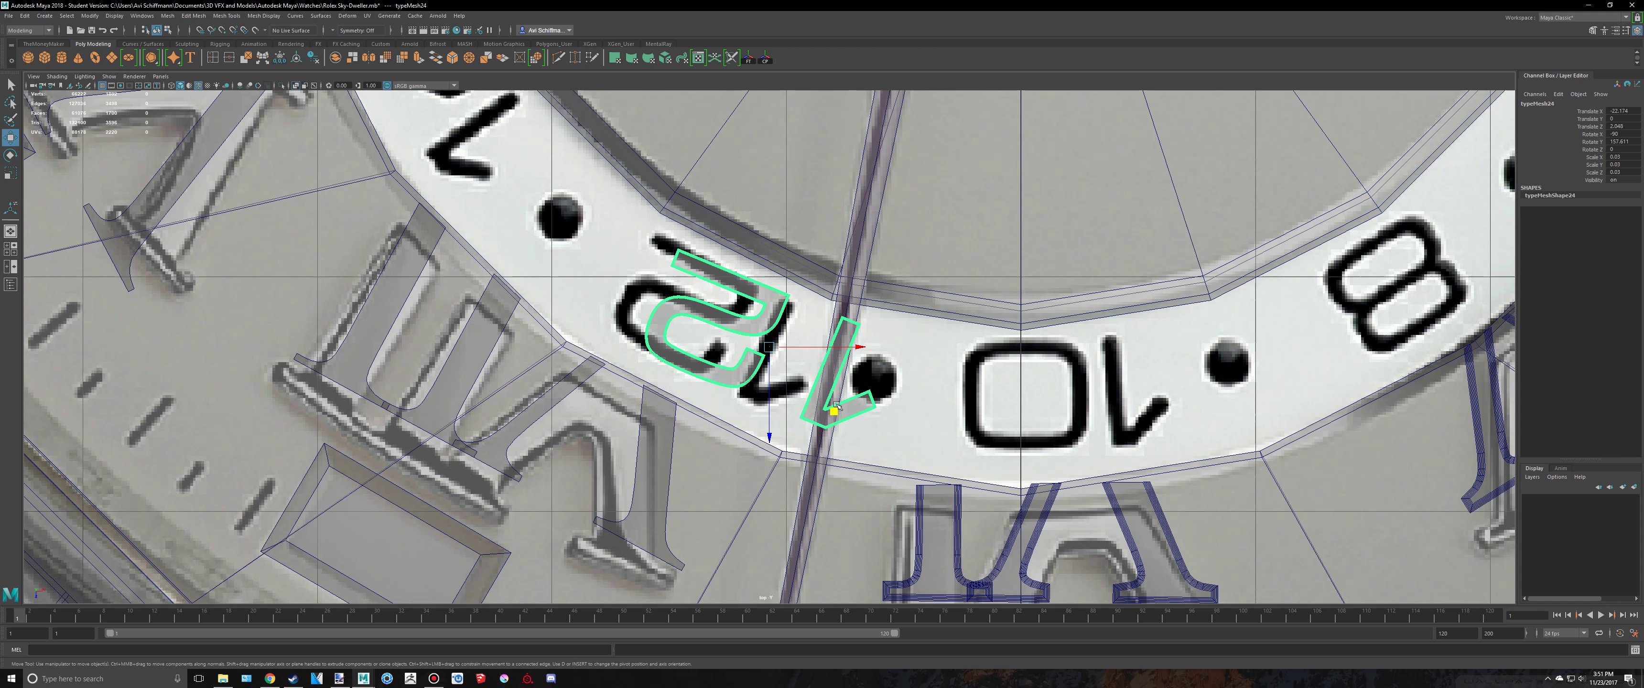
pyautogui.moveTo(835, 405); pyautogui.dragTo(778, 387)
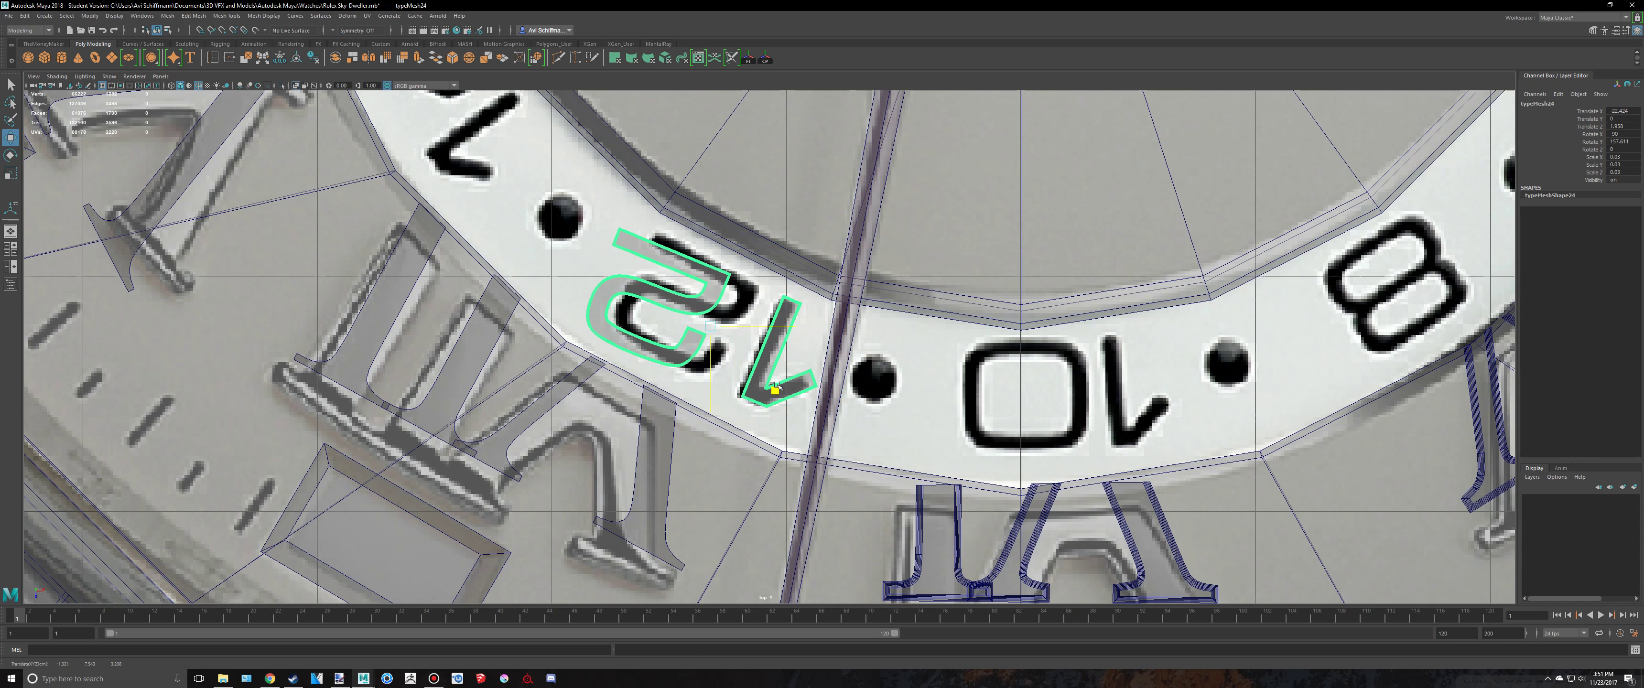
# Examine the "12" numeral's transform, shape and type attributes, and hide the side panels
pyautogui.click(1614, 31)
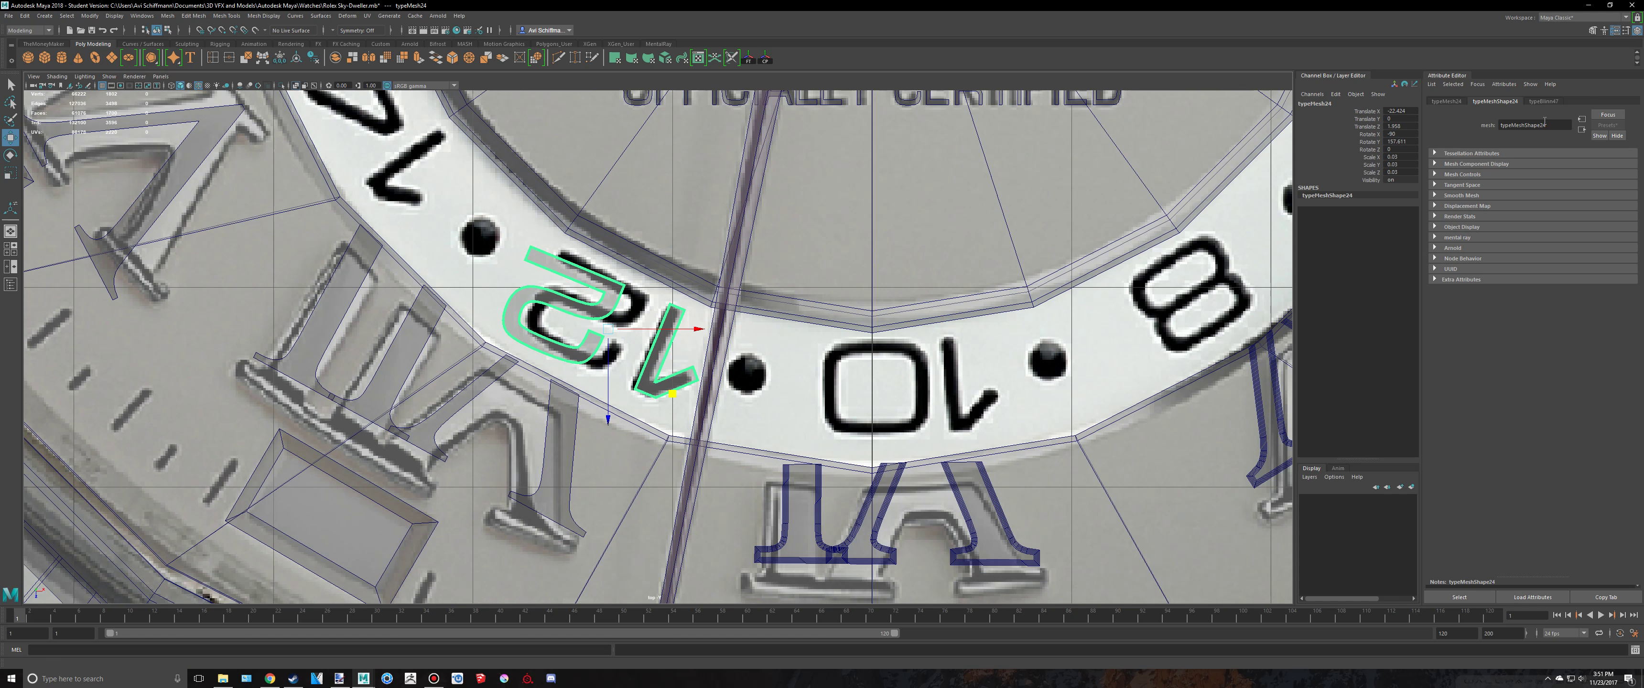
pyautogui.click(1446, 101)
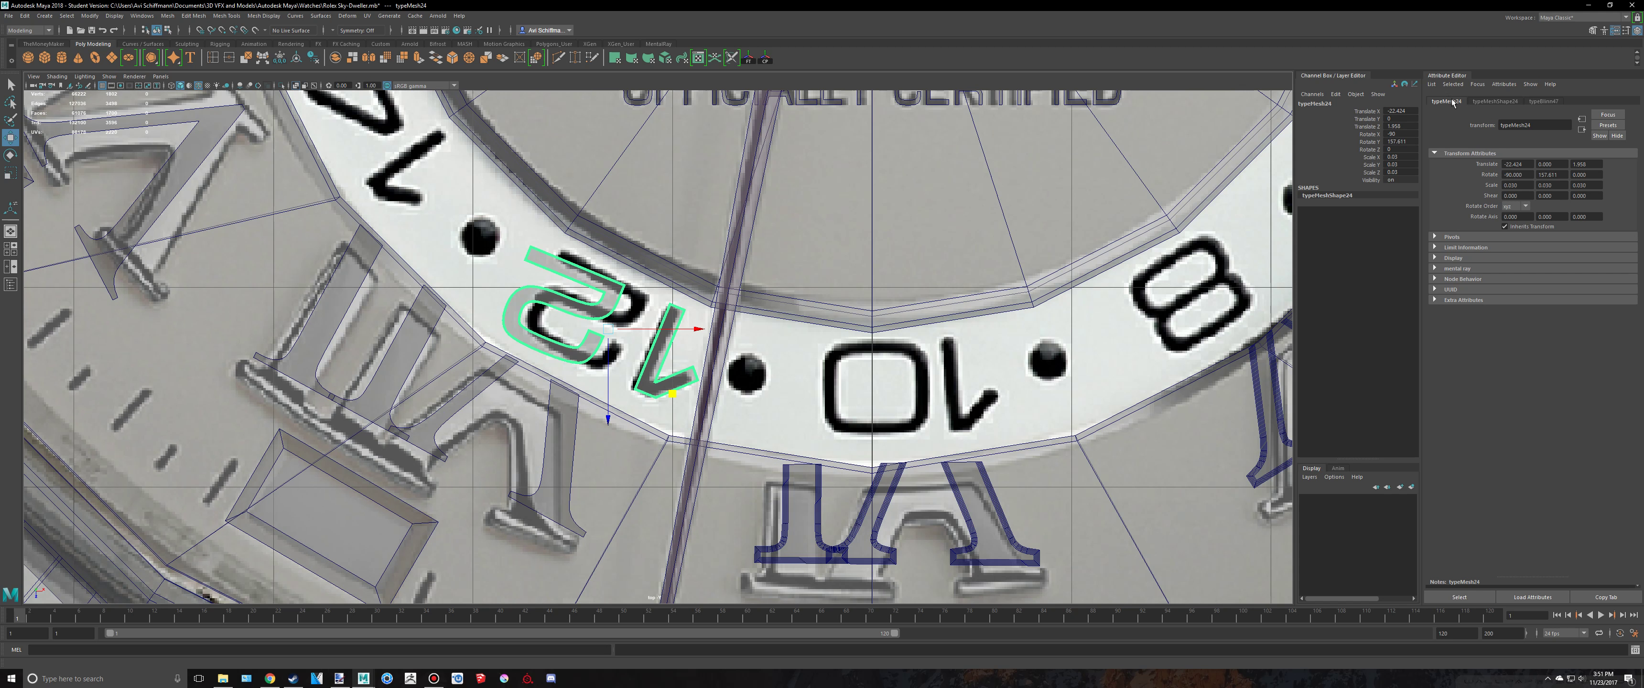
pyautogui.click(1493, 102)
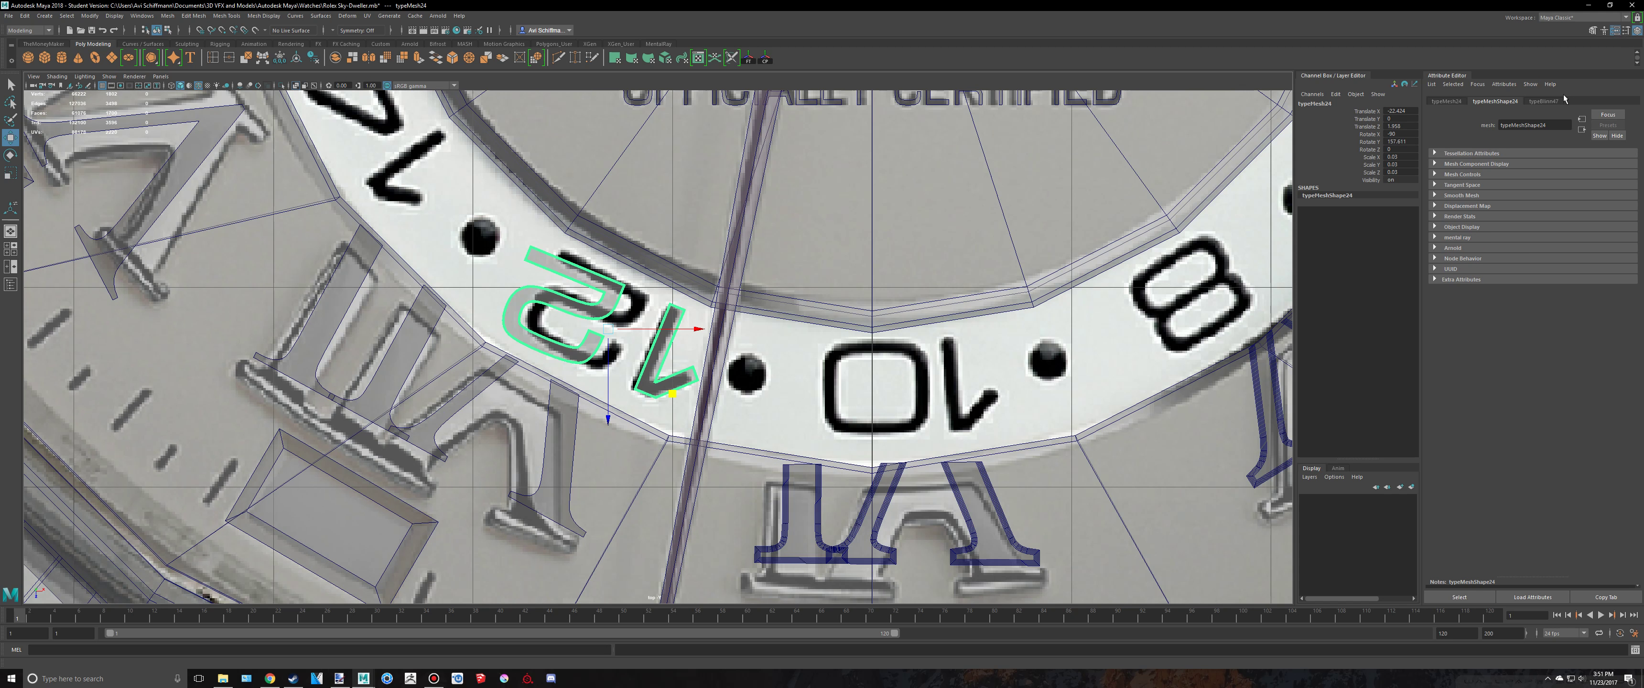
pyautogui.click(1557, 102)
pyautogui.click(1616, 32)
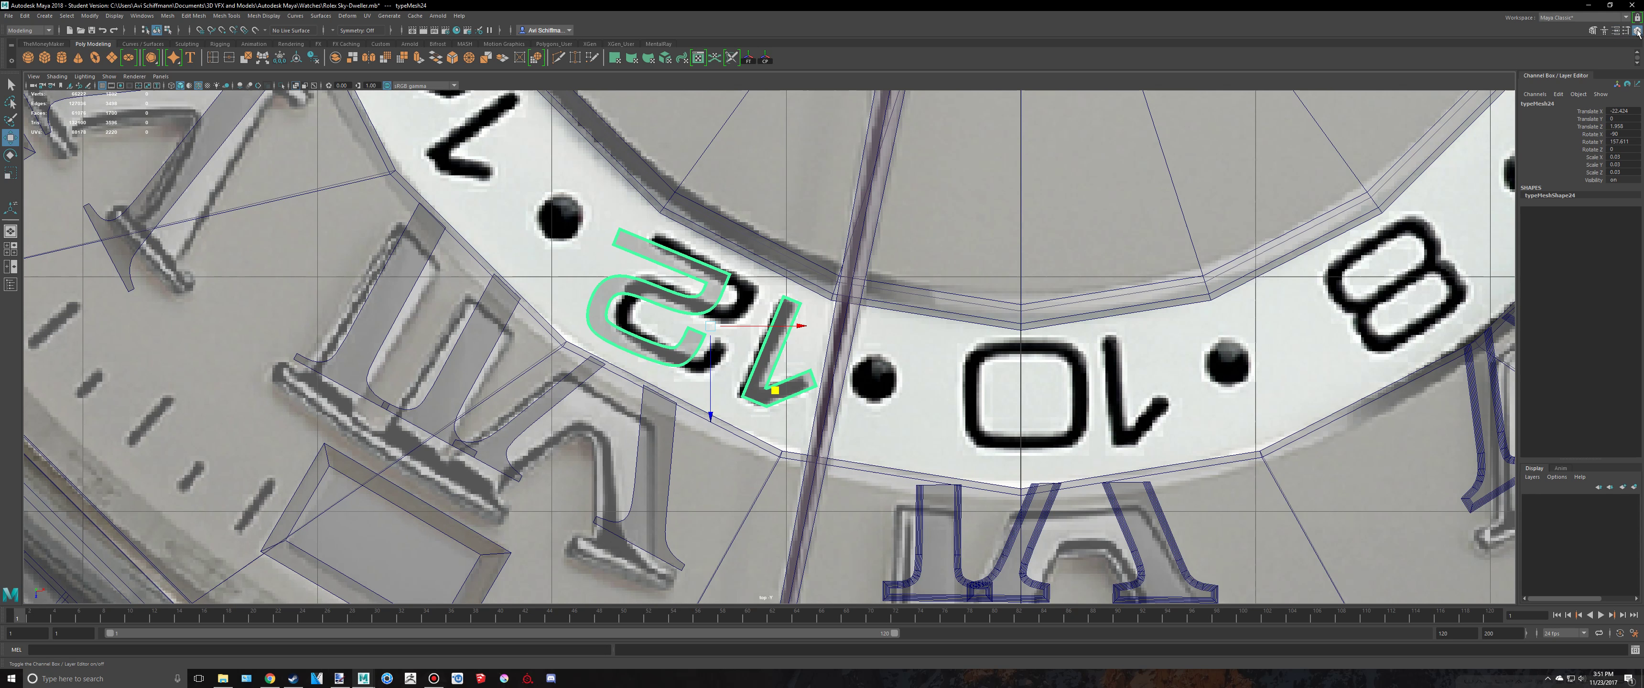
pyautogui.click(1636, 31)
# Rotate the "12" numeral slightly more and nudge it closer to the printed "12" on the ring
pyautogui.scroll(2, 829, 341)
pyautogui.keyDown('alt'); pyautogui.moveTo(832, 341); pyautogui.dragTo(807, 371, button='middle'); pyautogui.keyUp('alt')
pyautogui.press('e')
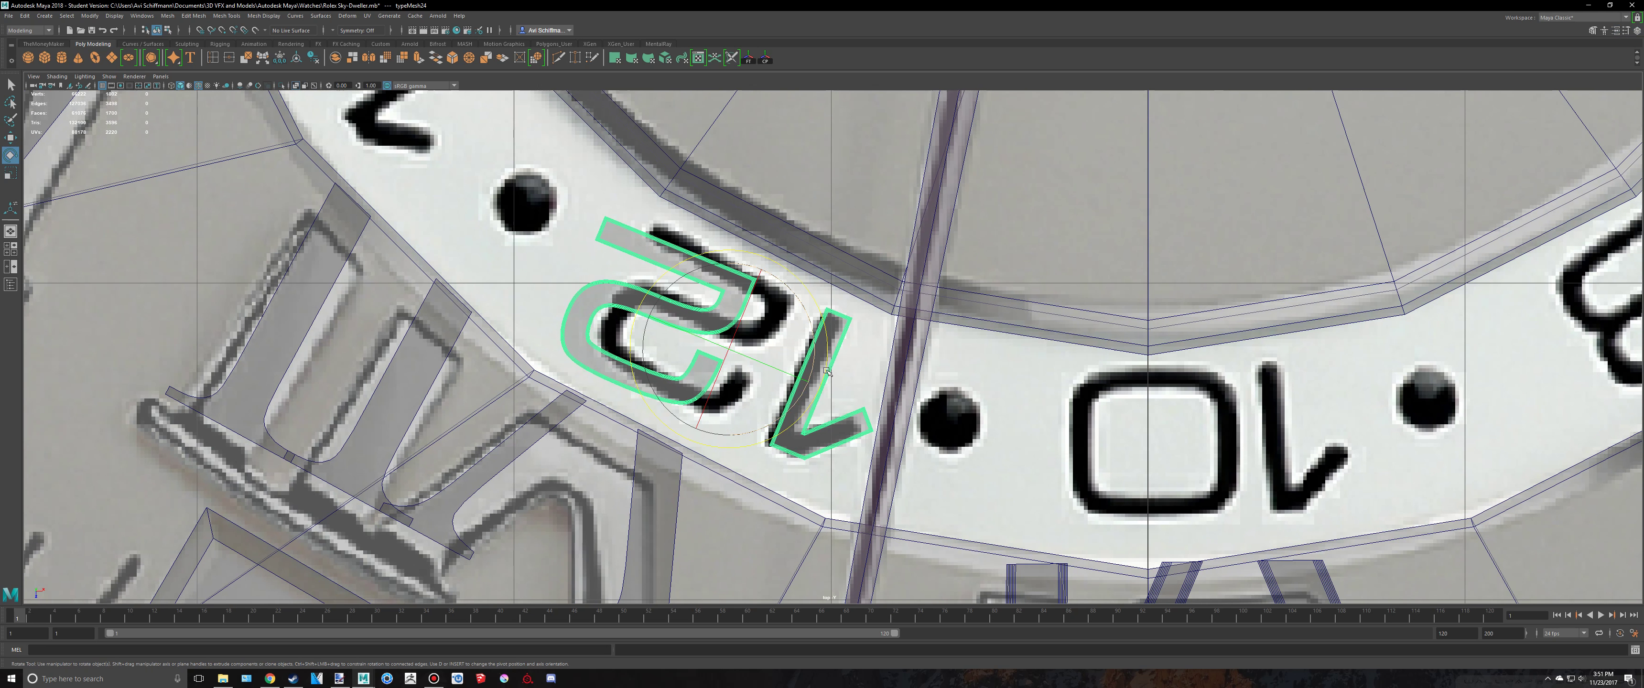
pyautogui.moveTo(813, 355); pyautogui.dragTo(818, 373)
pyautogui.press('w')
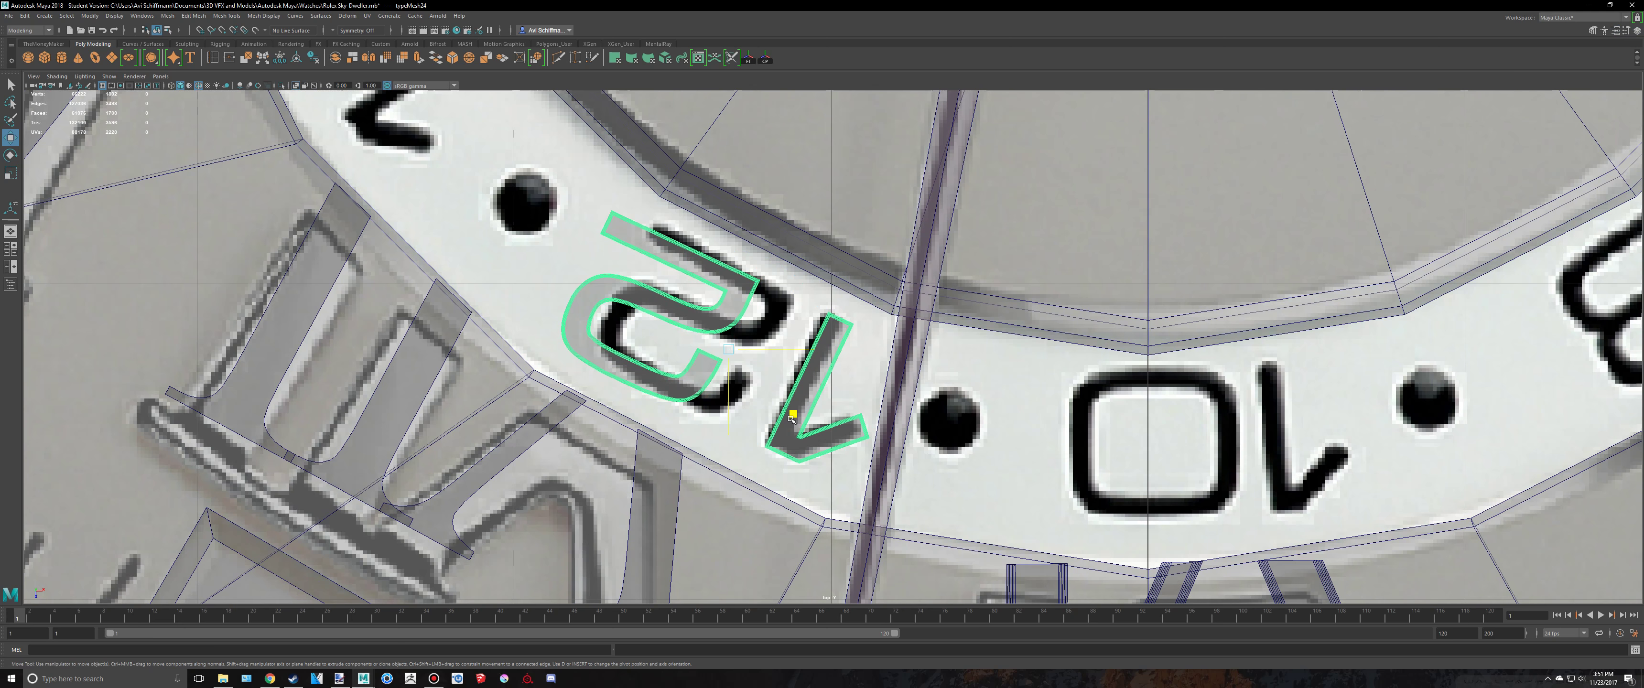
pyautogui.moveTo(791, 418); pyautogui.dragTo(804, 422)
# Move the "20" numeral from beside the watch onto the ring's "20" position under the hour hand
pyautogui.keyDown('alt'); pyautogui.moveTo(805, 192); pyautogui.dragTo(805, 505, button='middle'); pyautogui.keyUp('alt')
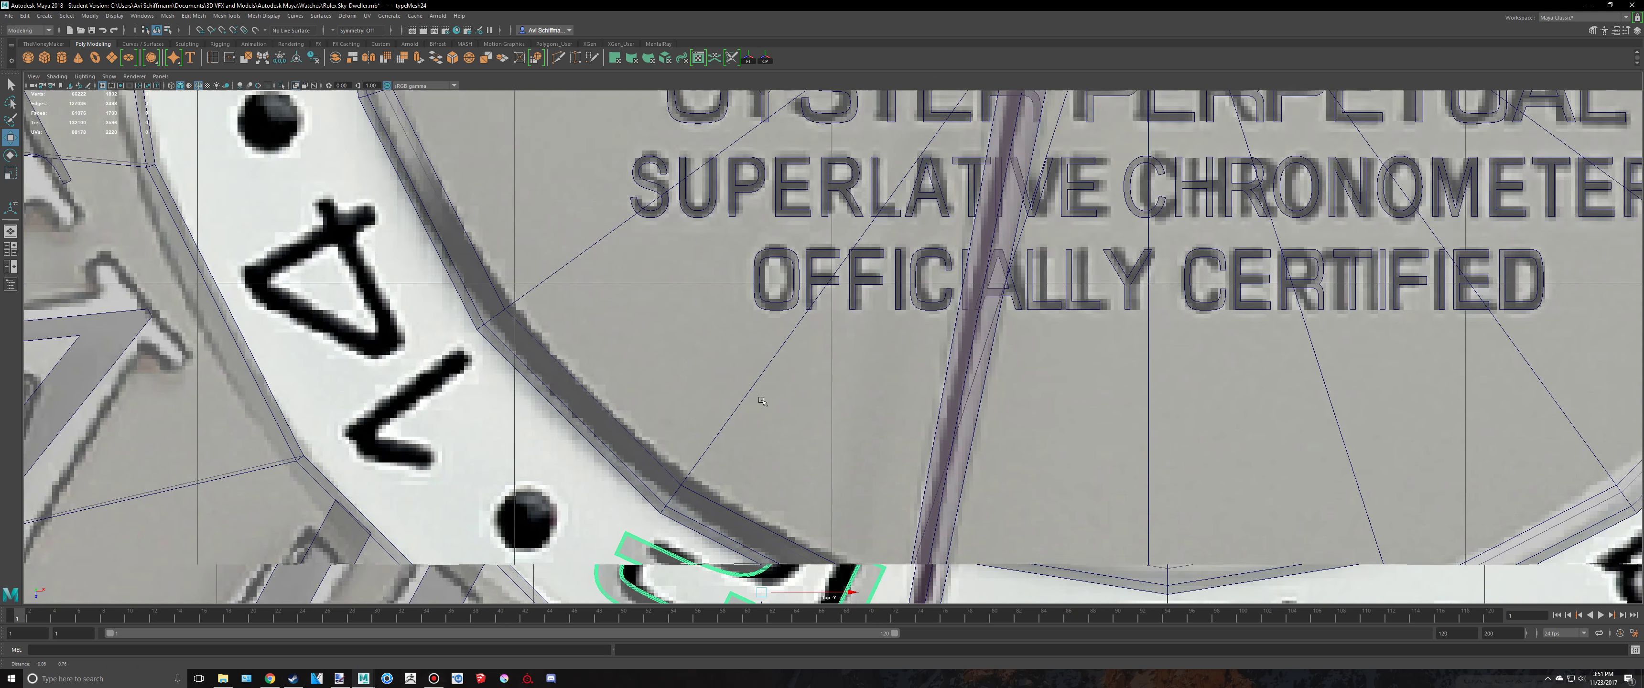
pyautogui.keyDown('alt'); pyautogui.moveTo(972, 408); pyautogui.dragTo(972, 96, button='right'); pyautogui.keyUp('alt')
pyautogui.keyDown('alt'); pyautogui.moveTo(972, 95); pyautogui.dragTo(855, 233, button='middle'); pyautogui.keyUp('alt')
pyautogui.click(1173, 252)
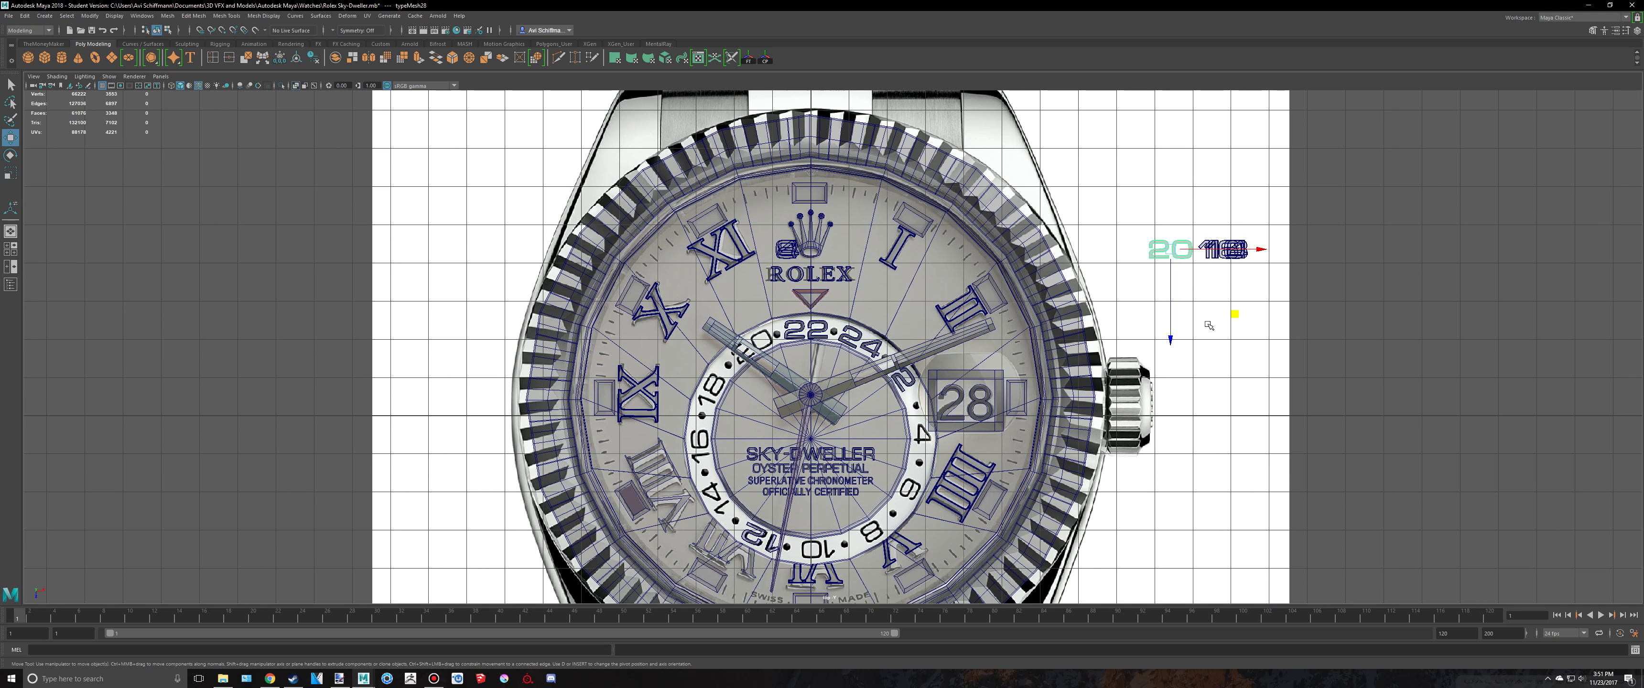
pyautogui.moveTo(1237, 315); pyautogui.dragTo(1096, 397, button='middle')
pyautogui.press('f')
# Rotate the "20" numeral counterclockwise to follow the ring and nudge it over the printed "20"
pyautogui.press('e')
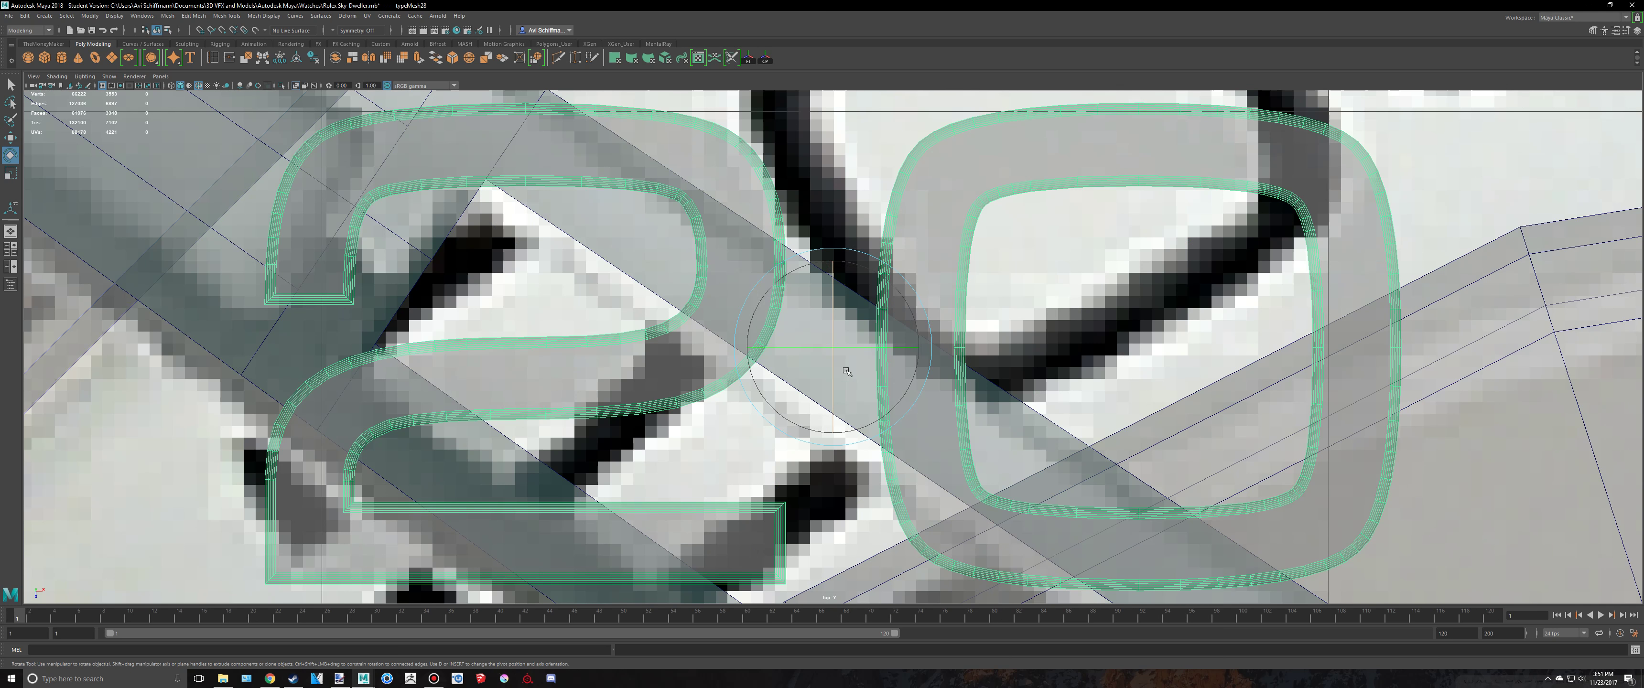
pyautogui.scroll(-5, 881, 272)
pyautogui.scroll(2, 902, 286)
pyautogui.moveTo(902, 286); pyautogui.dragTo(862, 230)
pyautogui.press('w')
pyautogui.moveTo(897, 414); pyautogui.dragTo(886, 397)
# Move the "16" numeral to the ring's "16", rotate it about a quarter turn counterclockwise and align its "6" with the print
pyautogui.scroll(-10, 886, 396)
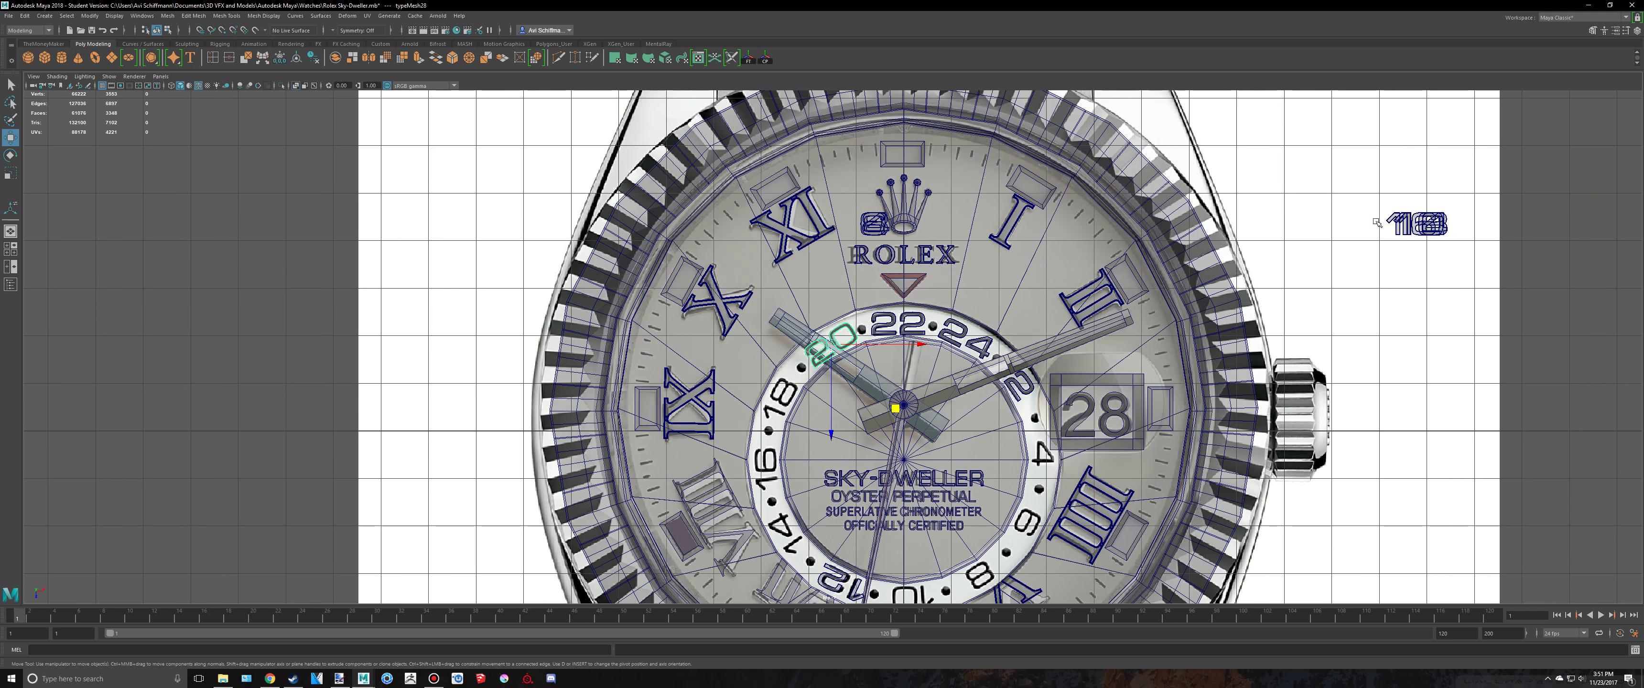
pyautogui.moveTo(1470, 293); pyautogui.dragTo(1378, 324, button='middle')
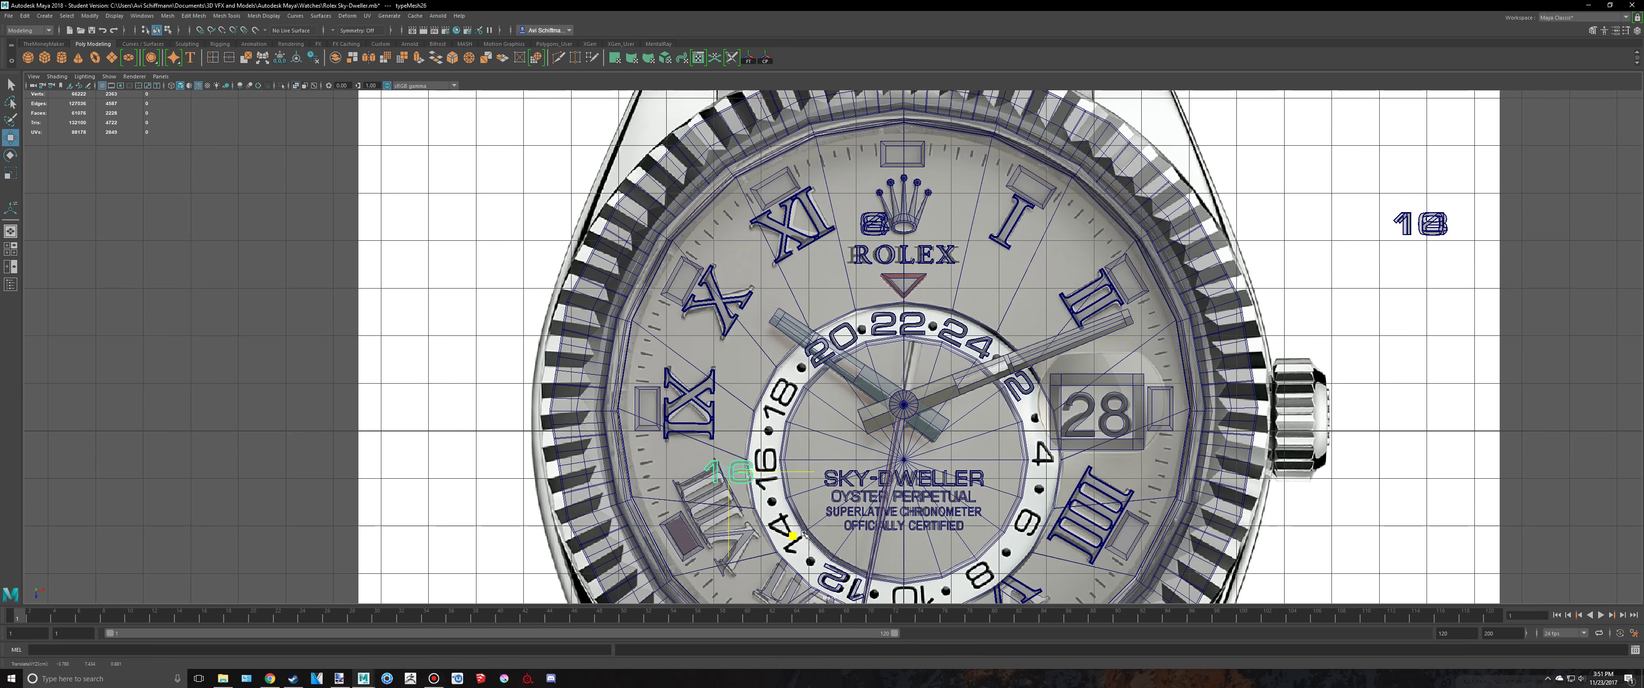
pyautogui.press('f')
pyautogui.press('e')
pyautogui.scroll(-8, 937, 327)
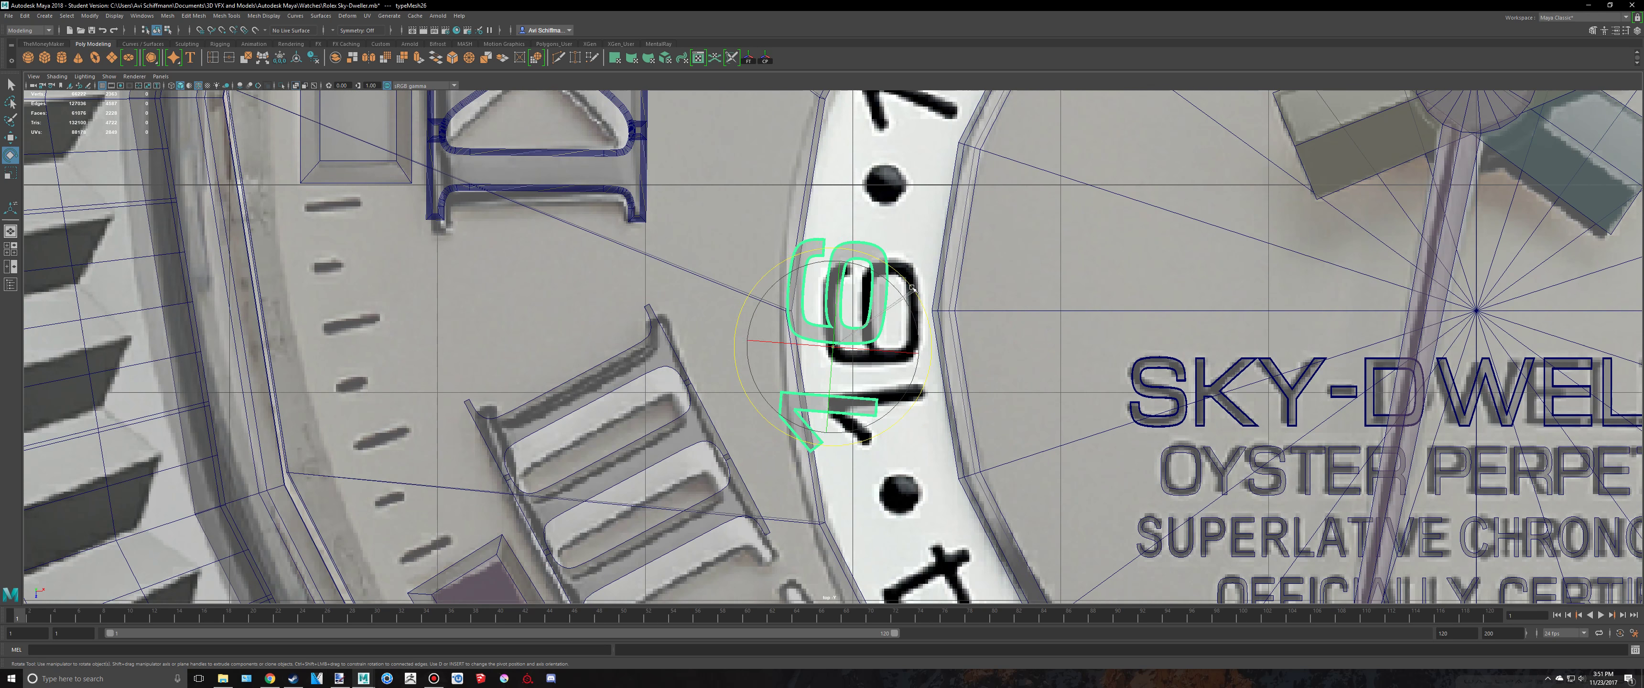
pyautogui.moveTo(911, 287); pyautogui.dragTo(906, 281)
pyautogui.press('w')
pyautogui.moveTo(888, 410); pyautogui.dragTo(913, 422, button='middle')
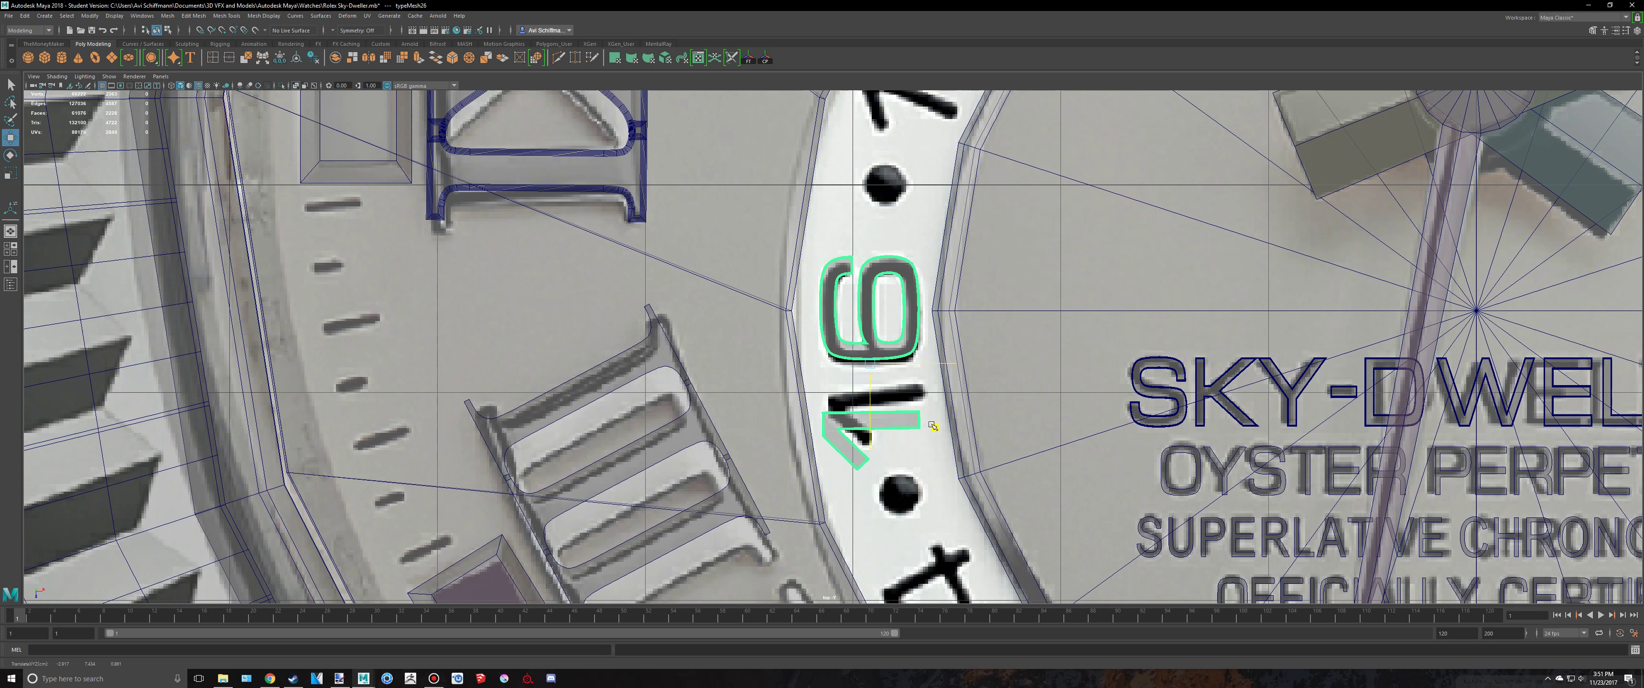
# Move the "10" numeral from beside the watch to the ring's "10" position at the bottom of the dial
pyautogui.scroll(-10, 935, 418)
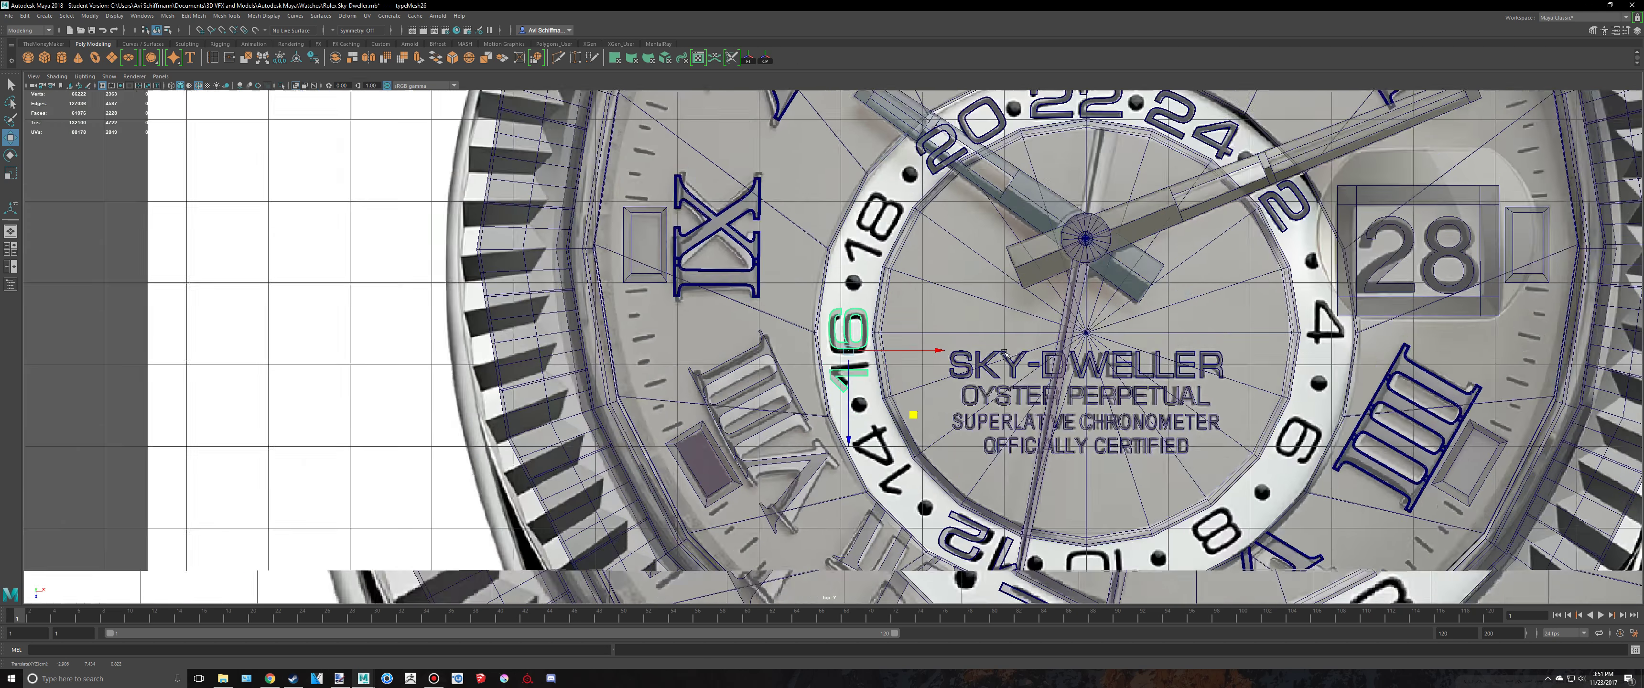
pyautogui.press('q')
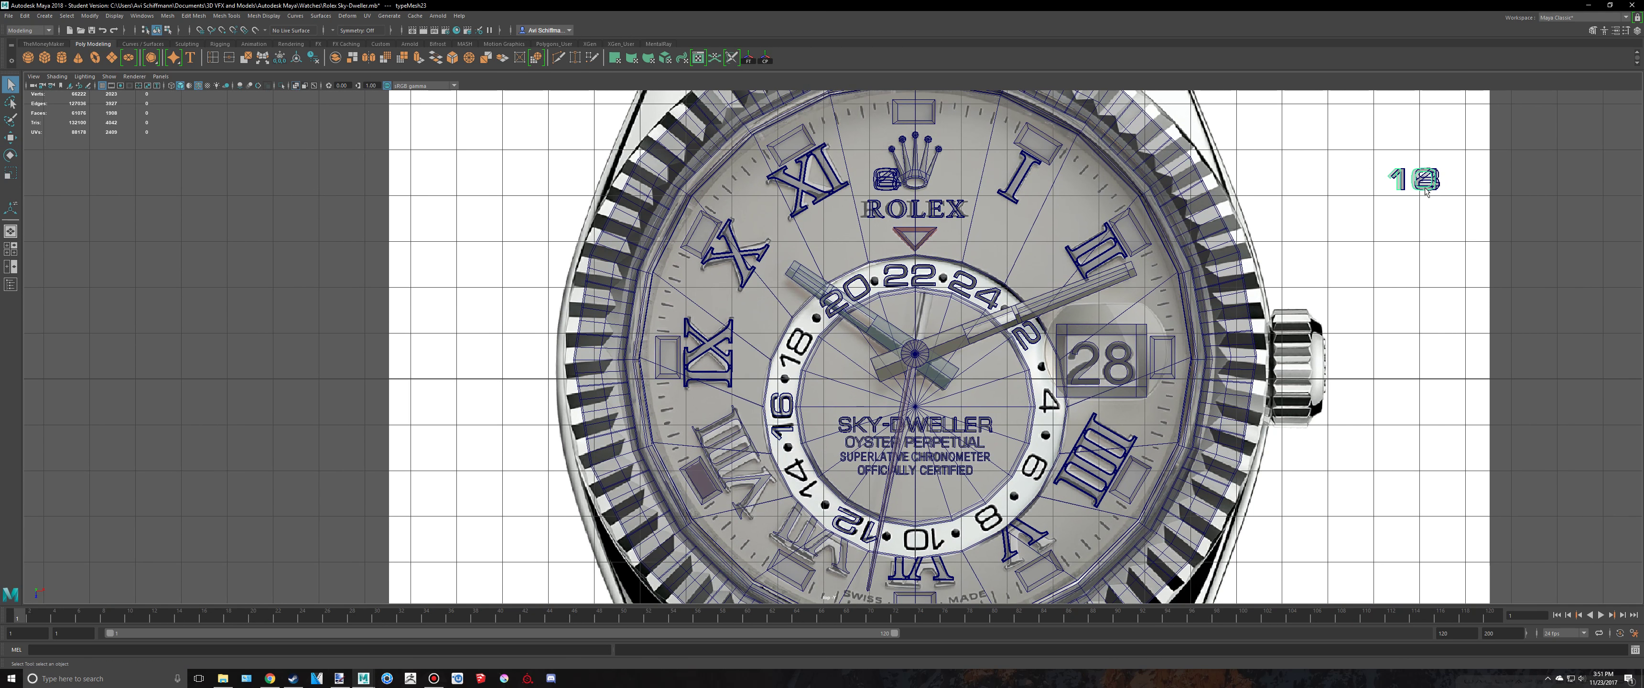
pyautogui.press('w')
pyautogui.moveTo(1373, 323); pyautogui.dragTo(1344, 344, button='middle')
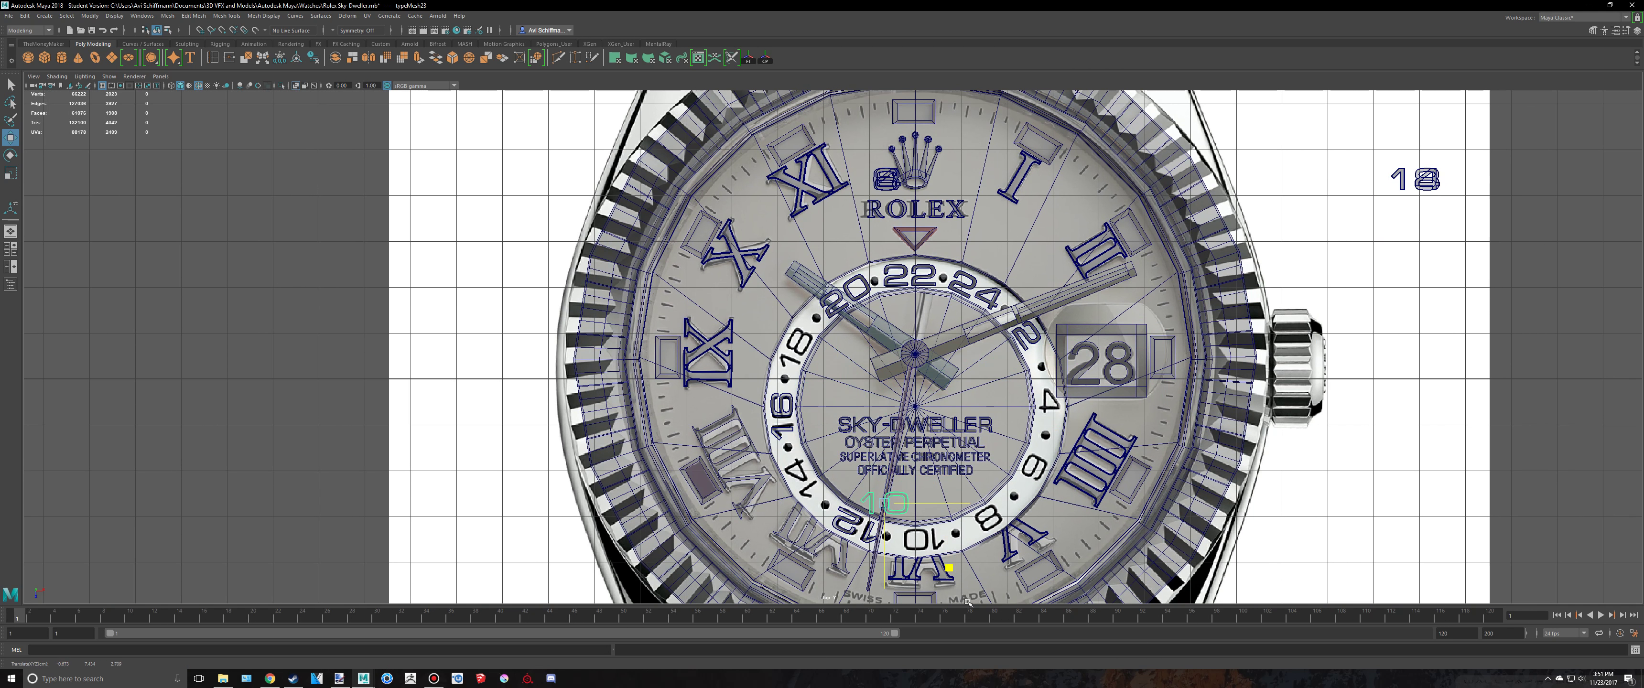
pyautogui.moveTo(967, 602); pyautogui.dragTo(1007, 639, button='middle')
# Rotate the "10" numeral about half a turn so it reads upside down and nudge it over the printed "10"
pyautogui.press('f')
pyautogui.press('e')
pyautogui.scroll(-8, 957, 559)
pyautogui.scroll(2, 934, 363)
pyautogui.moveTo(901, 276); pyautogui.dragTo(933, 362)
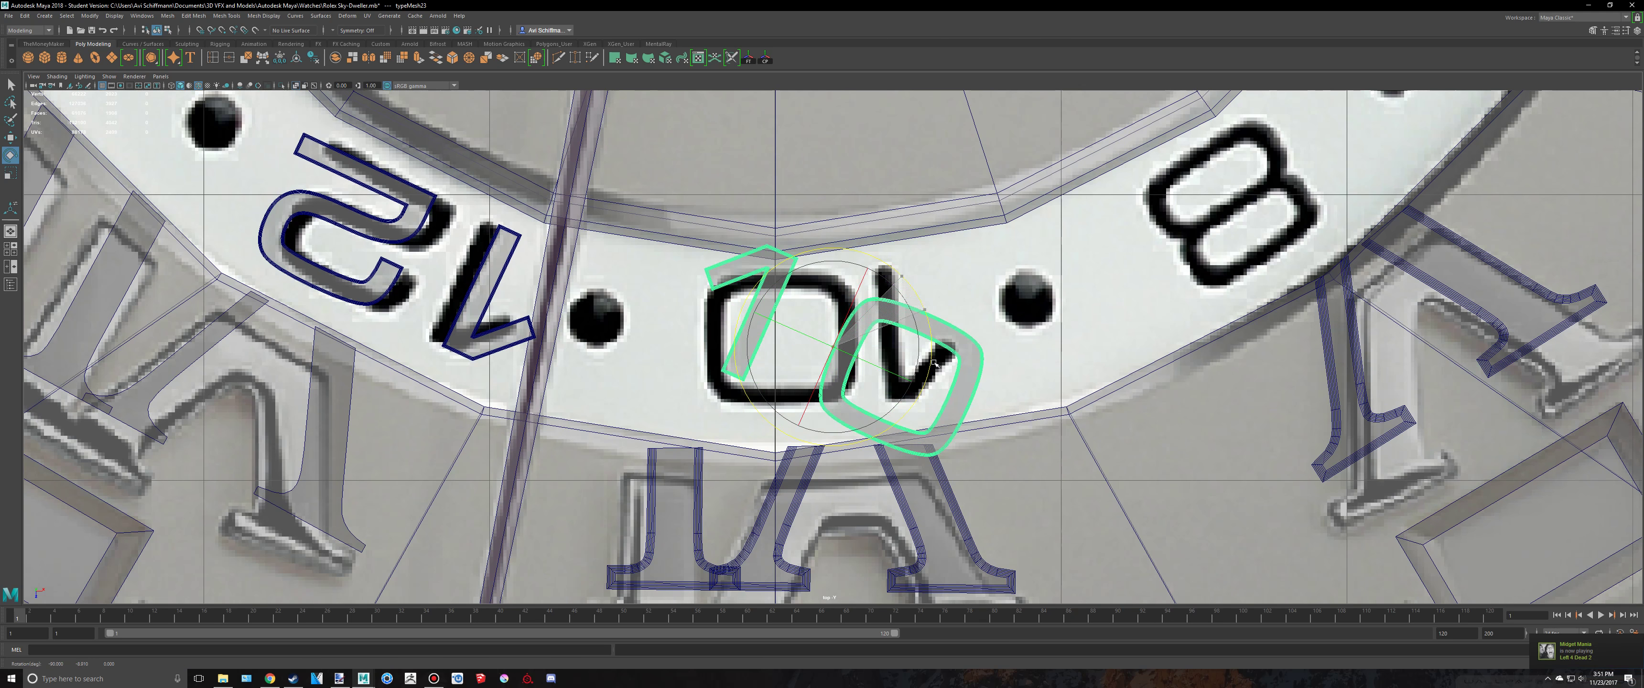
pyautogui.moveTo(933, 362); pyautogui.dragTo(786, 431, button='middle')
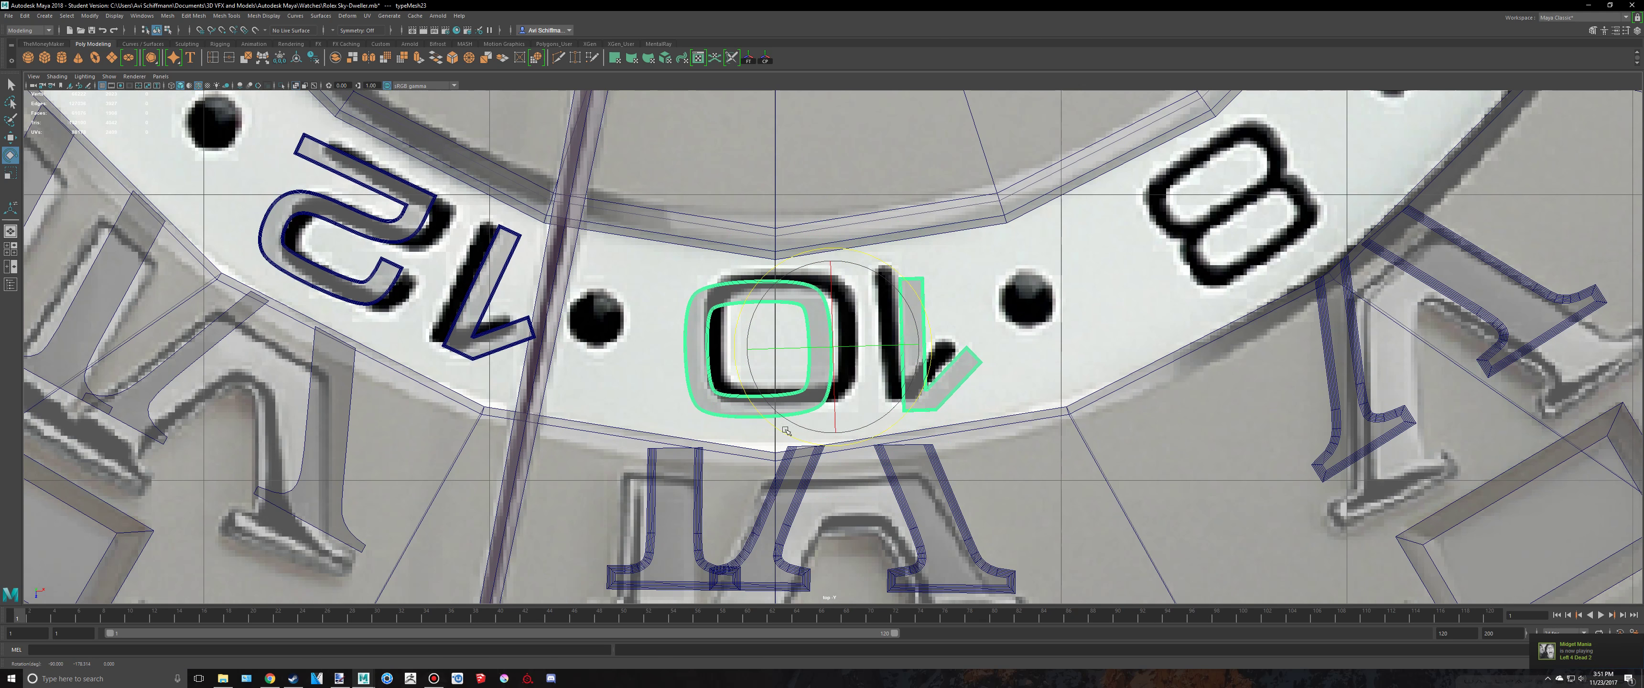
pyautogui.press('w')
pyautogui.moveTo(902, 411); pyautogui.dragTo(905, 404, button='middle')
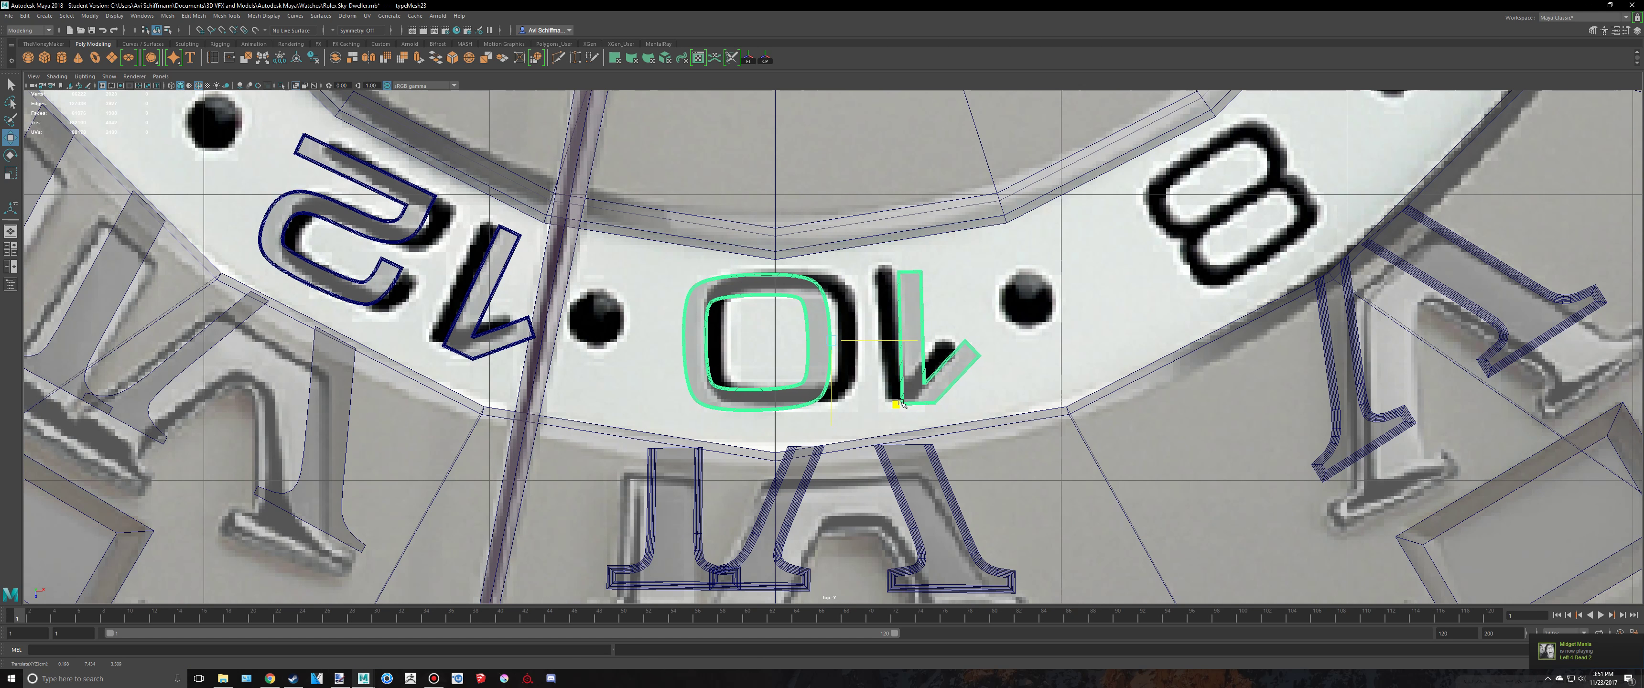
# Move the "18" numeral from beside the watch to the ring's "18", rotate it counterclockwise and align it with the print
pyautogui.scroll(-10, 902, 394)
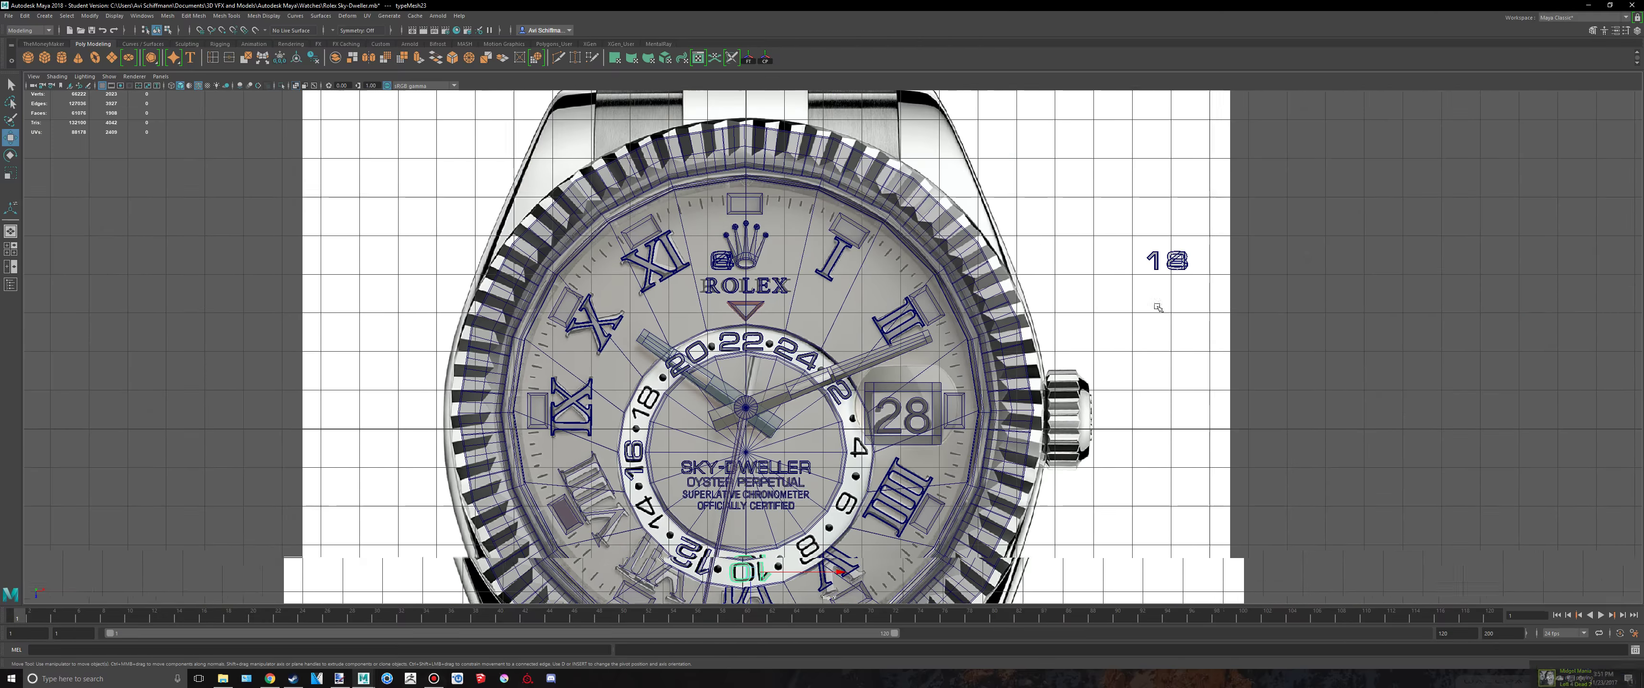
pyautogui.keyDown('alt'); pyautogui.moveTo(1190, 364); pyautogui.dragTo(1230, 266, button='middle'); pyautogui.keyUp('alt')
pyautogui.moveTo(1268, 226); pyautogui.dragTo(1120, 324)
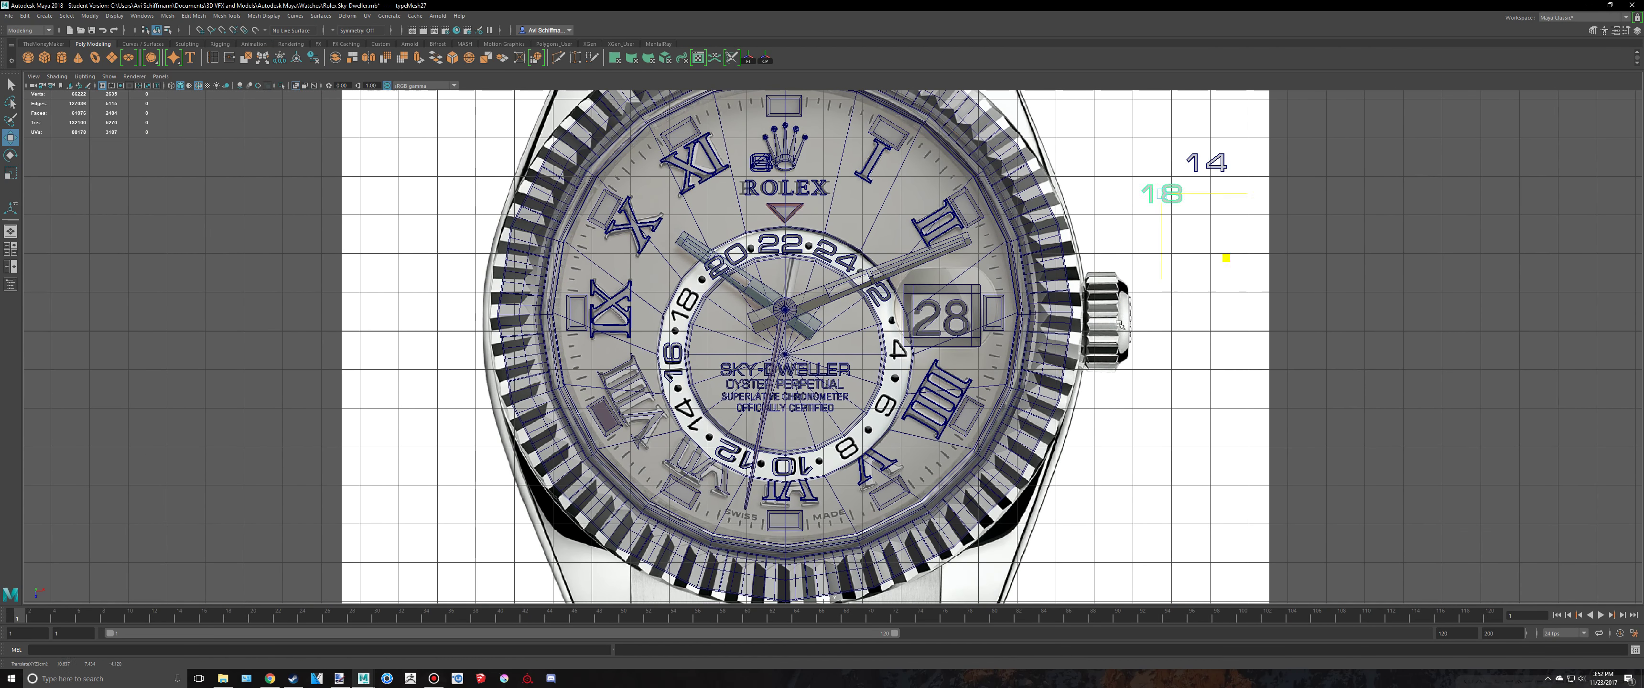
pyautogui.scroll(10, 611, 287)
pyautogui.press('e')
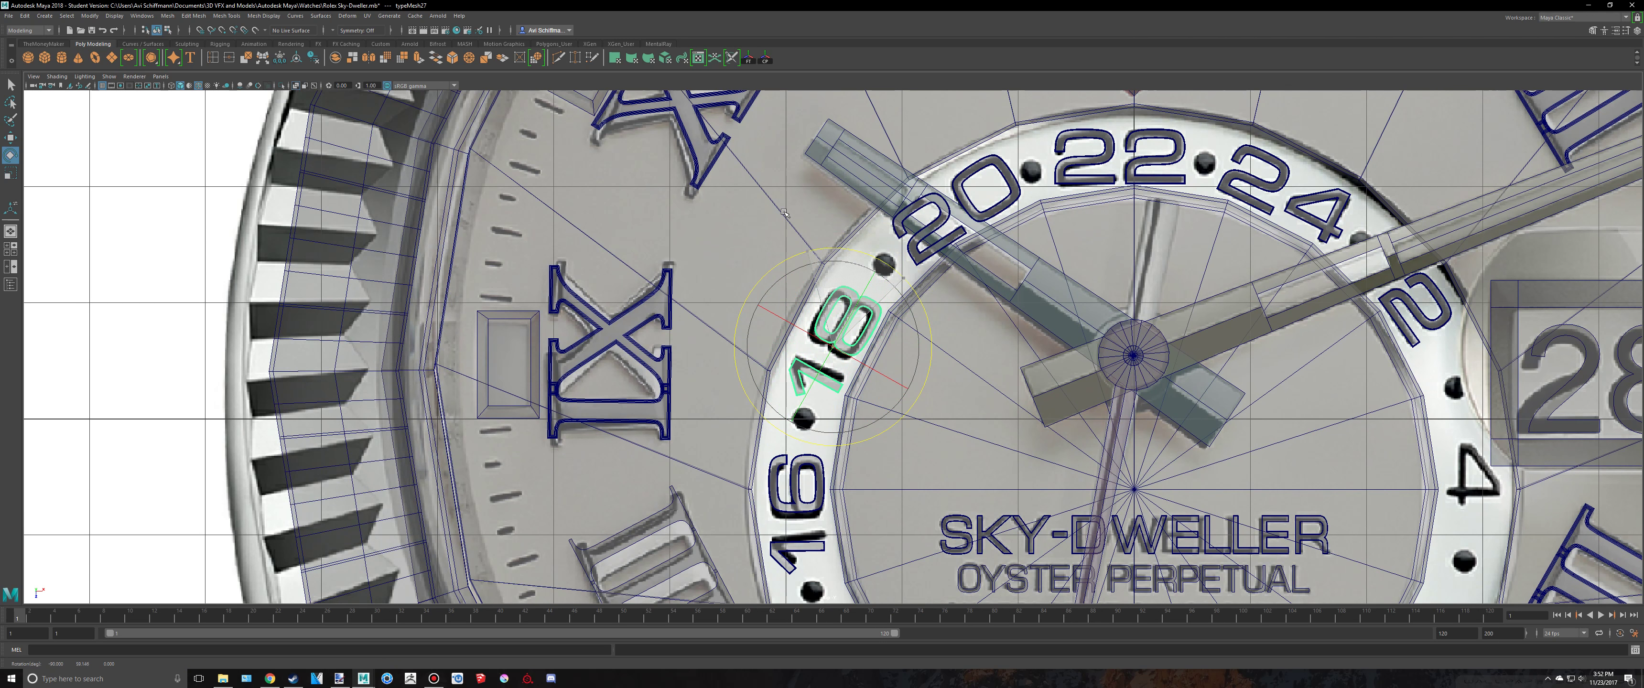
pyautogui.press('w')
# Move the "14" numeral from beside the watch to the ring's "14" position and rotate it counterclockwise to follow the ring
pyautogui.scroll(-10, 898, 410)
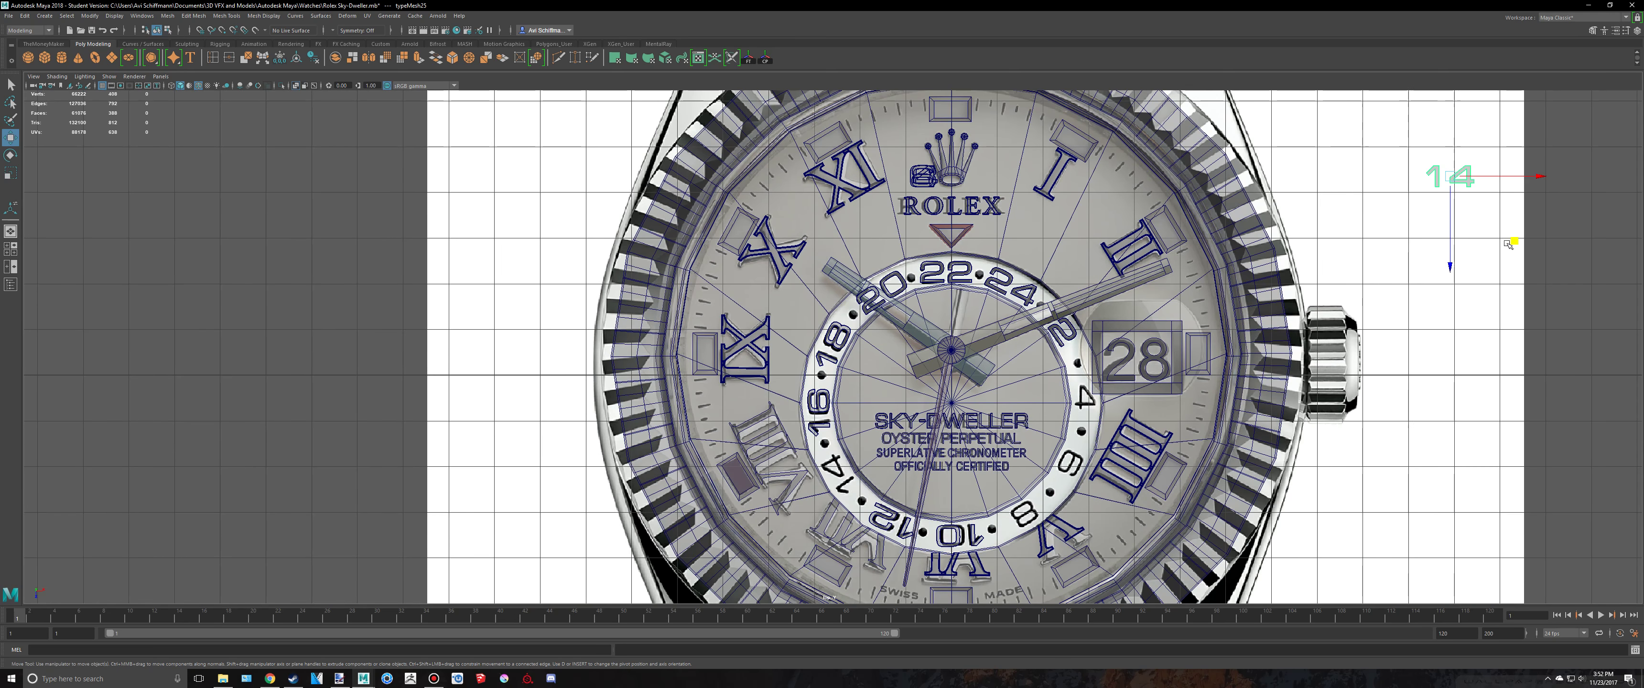
pyautogui.moveTo(1508, 244); pyautogui.dragTo(1070, 531, button='middle')
pyautogui.press('f')
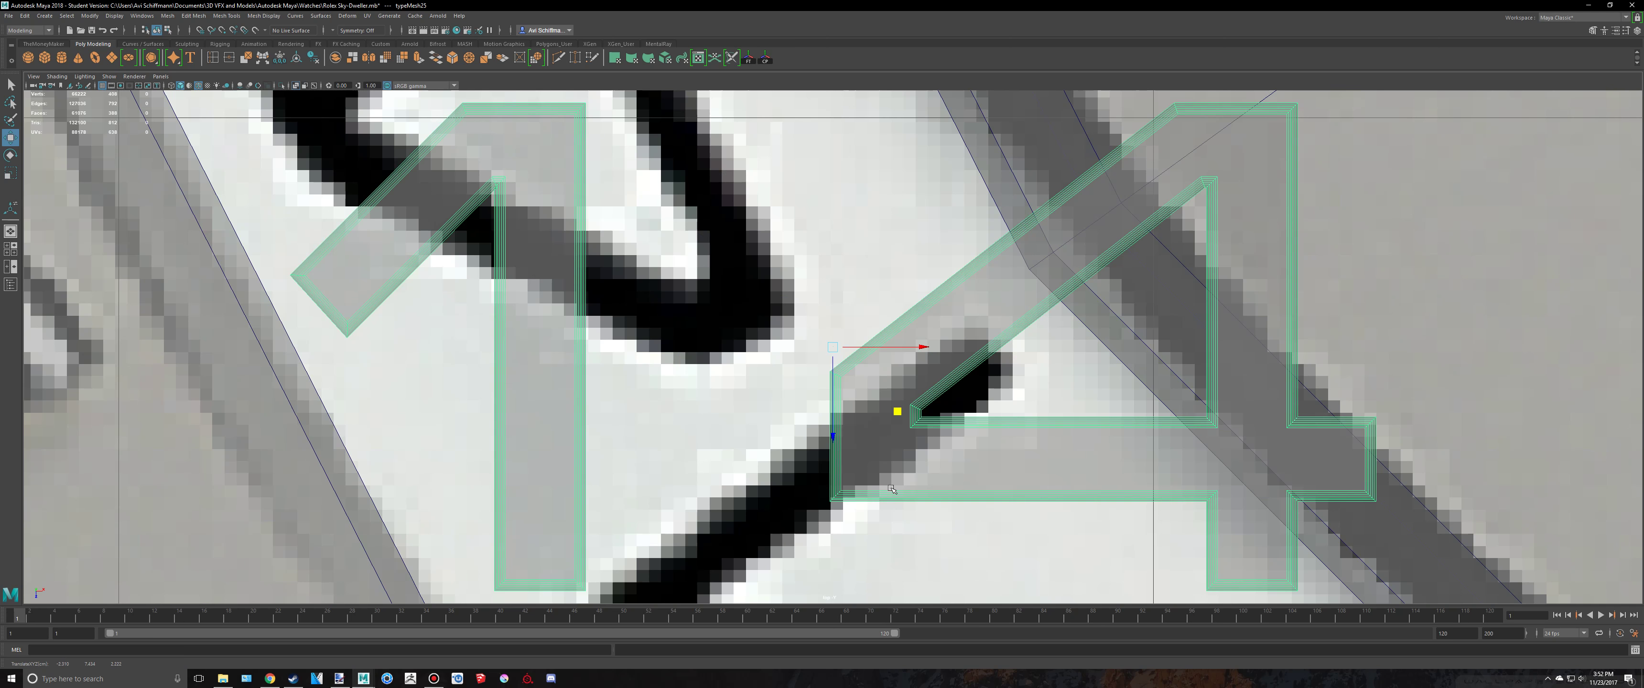
pyautogui.press('e')
pyautogui.moveTo(852, 244); pyautogui.dragTo(747, 291)
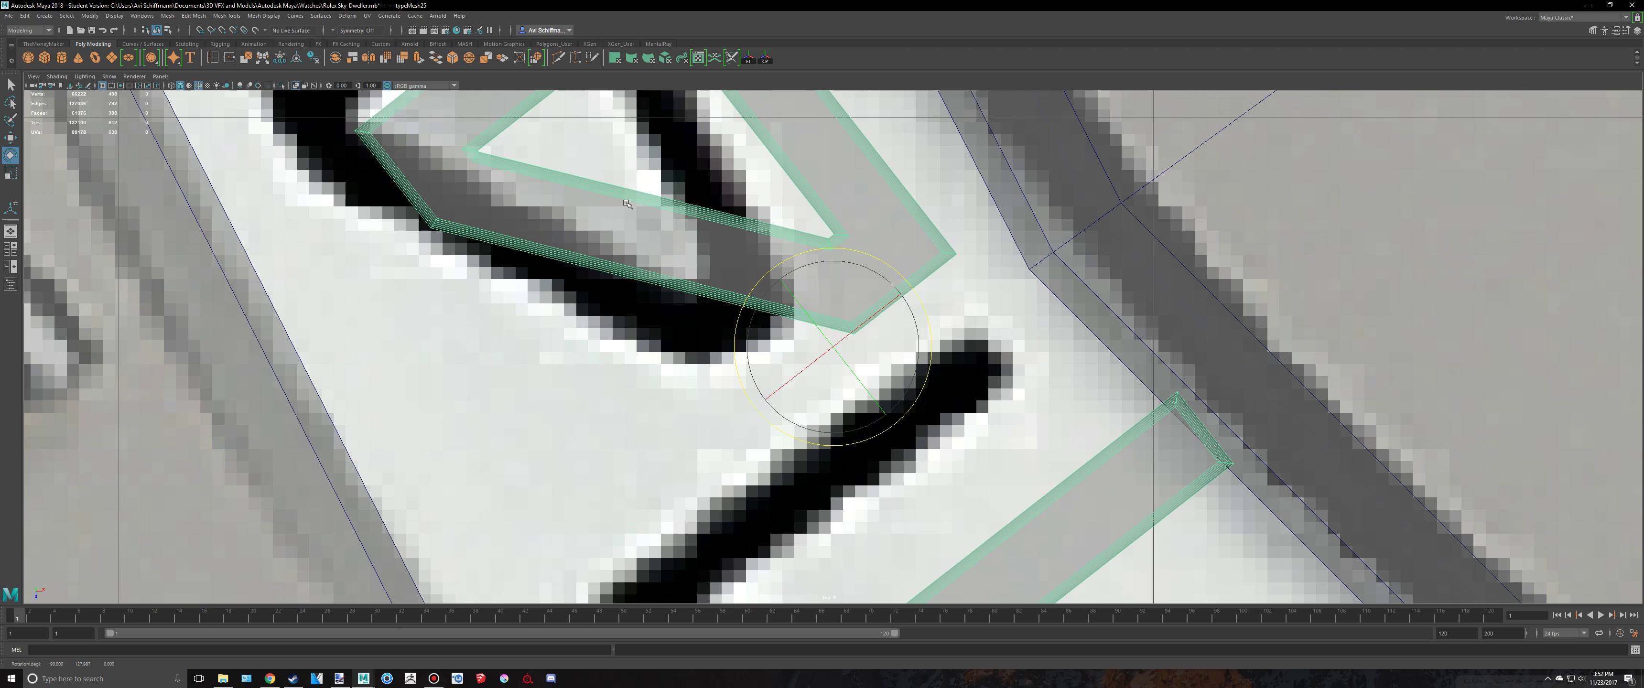
# Nudge the rotated "14" numeral over the printed "14" so its "4" lines up with the ring
pyautogui.scroll(-10, 928, 326)
pyautogui.scroll(3, 928, 325)
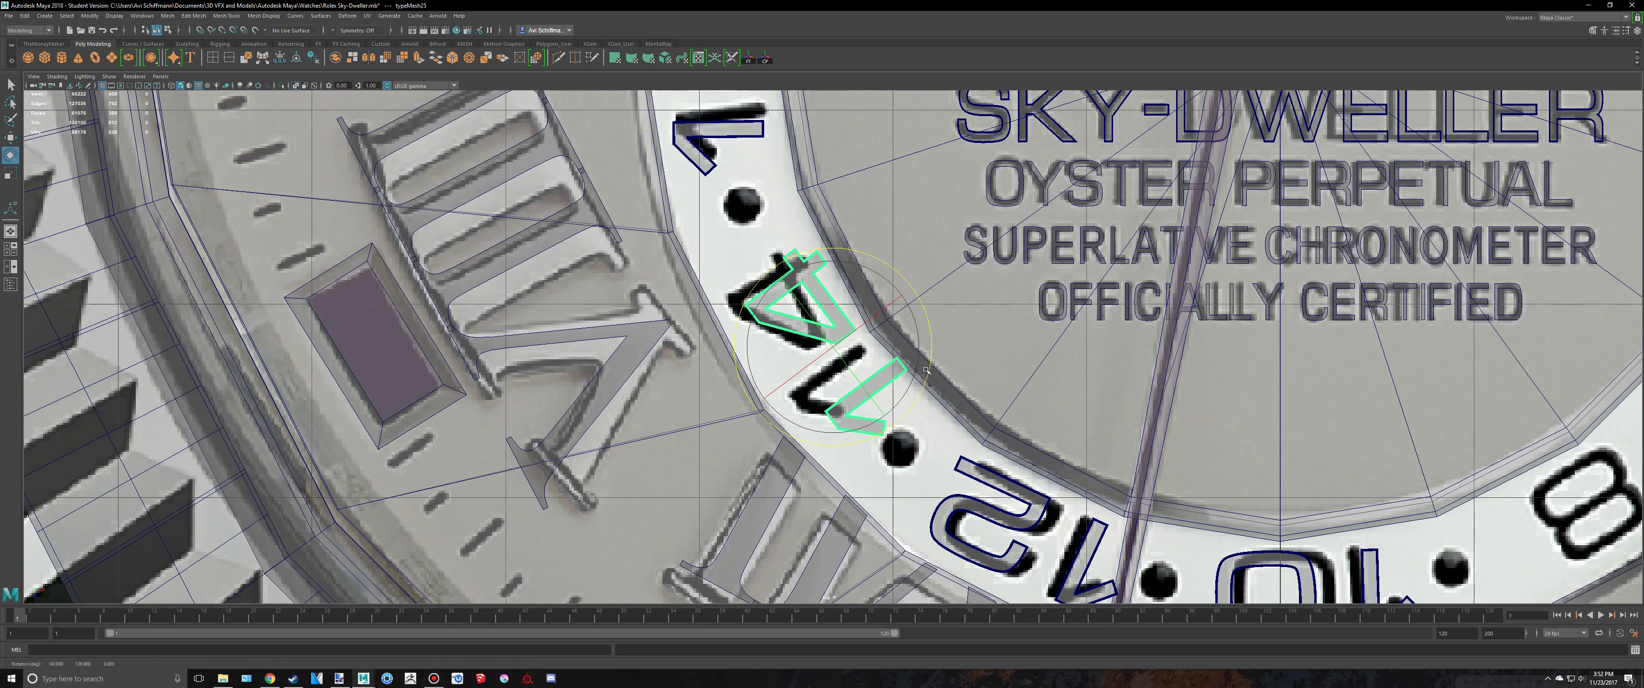
pyautogui.press('w')
pyautogui.moveTo(897, 417); pyautogui.dragTo(869, 406, button='middle')
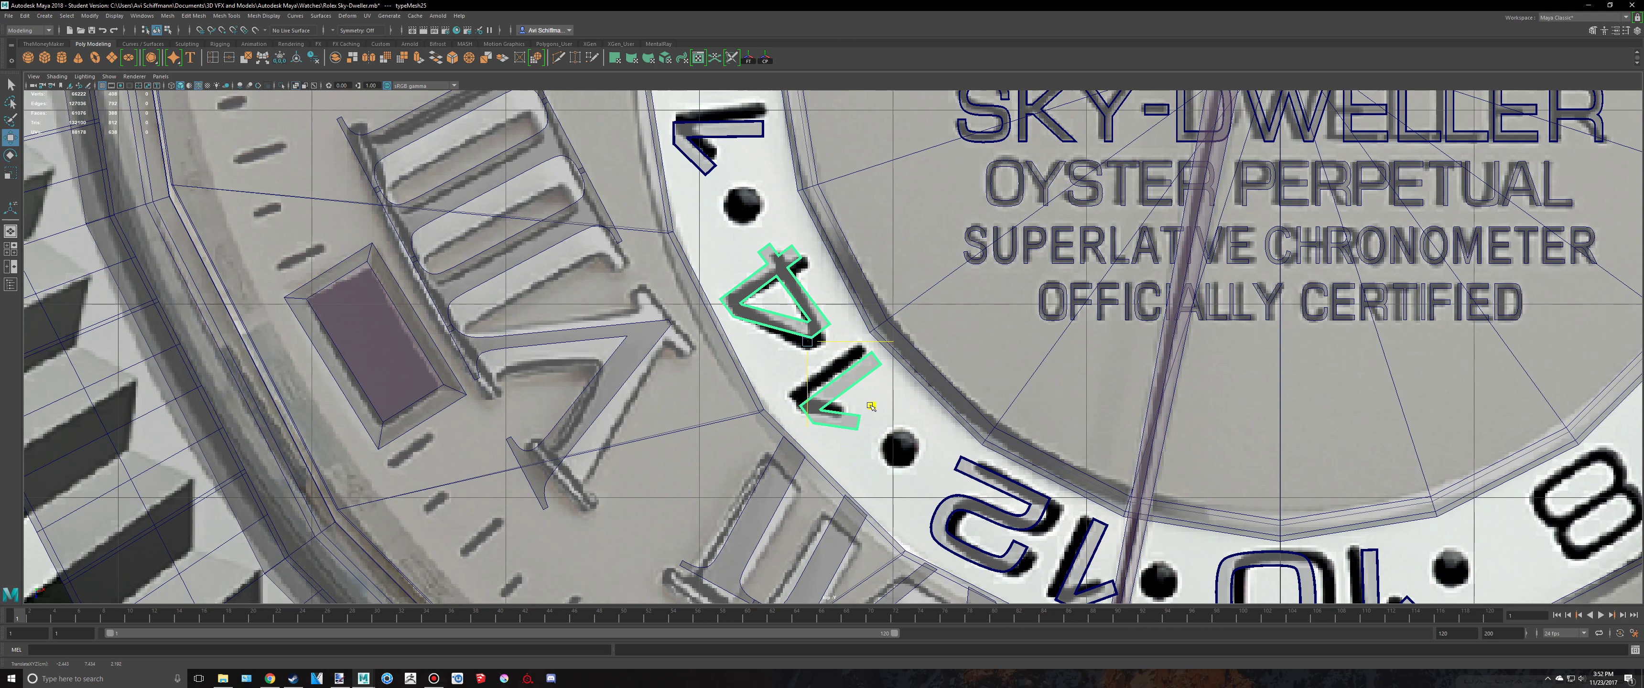
pyautogui.press('e')
# Show the Outliner and select typeMesh19 through typeMesh21 to identify the numerals stacked beside the crown logo
pyautogui.scroll(-8, 891, 323)
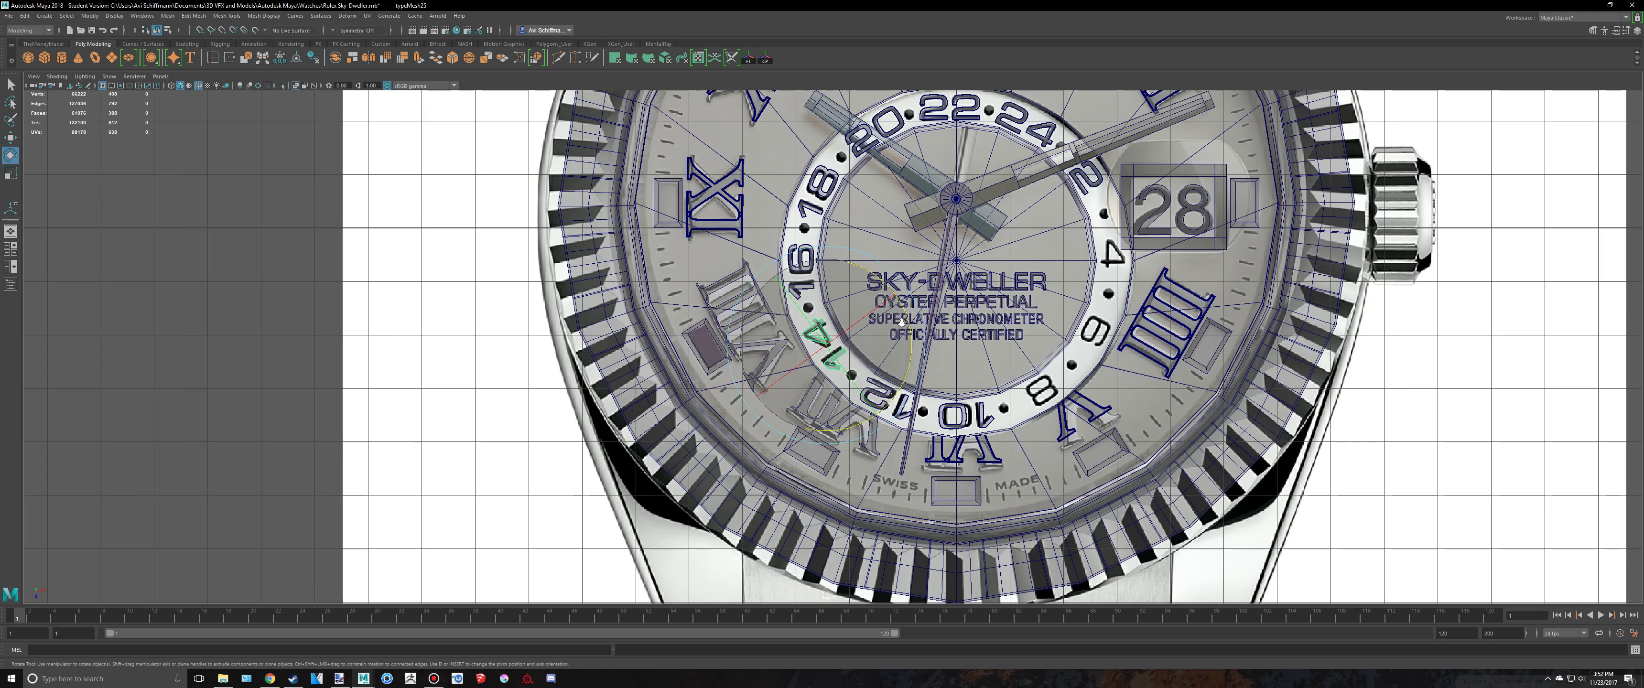
pyautogui.scroll(-5, 1135, 349)
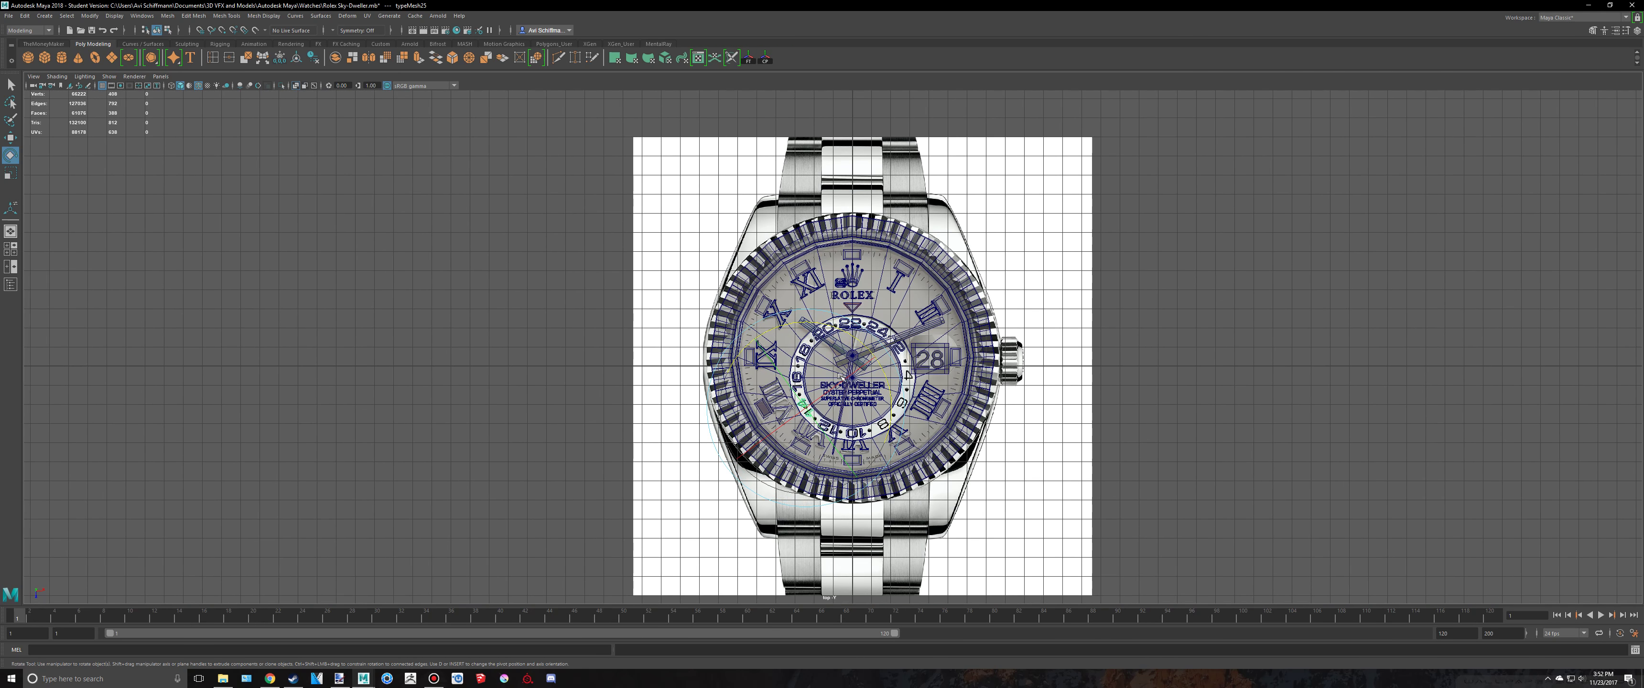
pyautogui.scroll(5, 447, 378)
pyautogui.press('q')
pyautogui.click(10, 284)
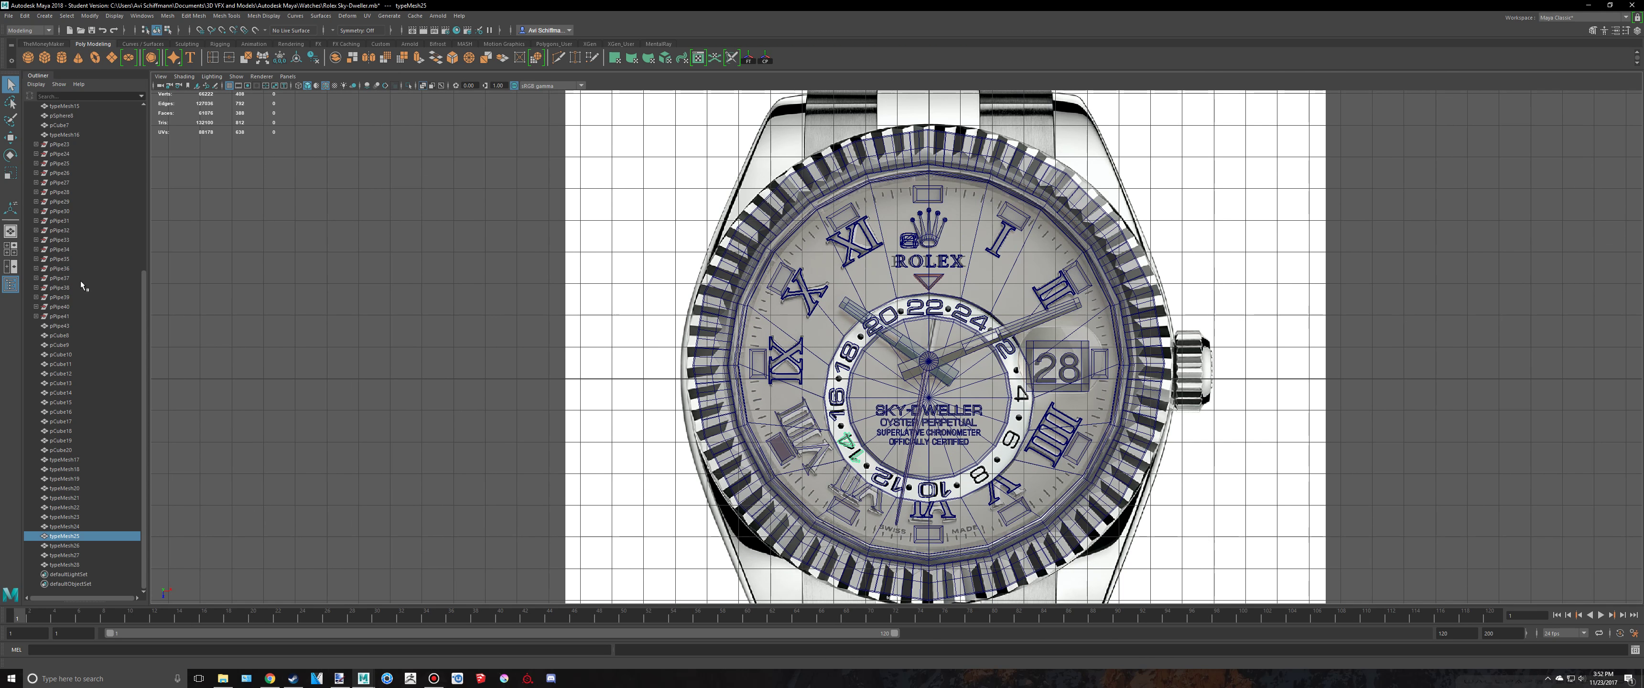
pyautogui.moveTo(72, 498); pyautogui.dragTo(65, 480)
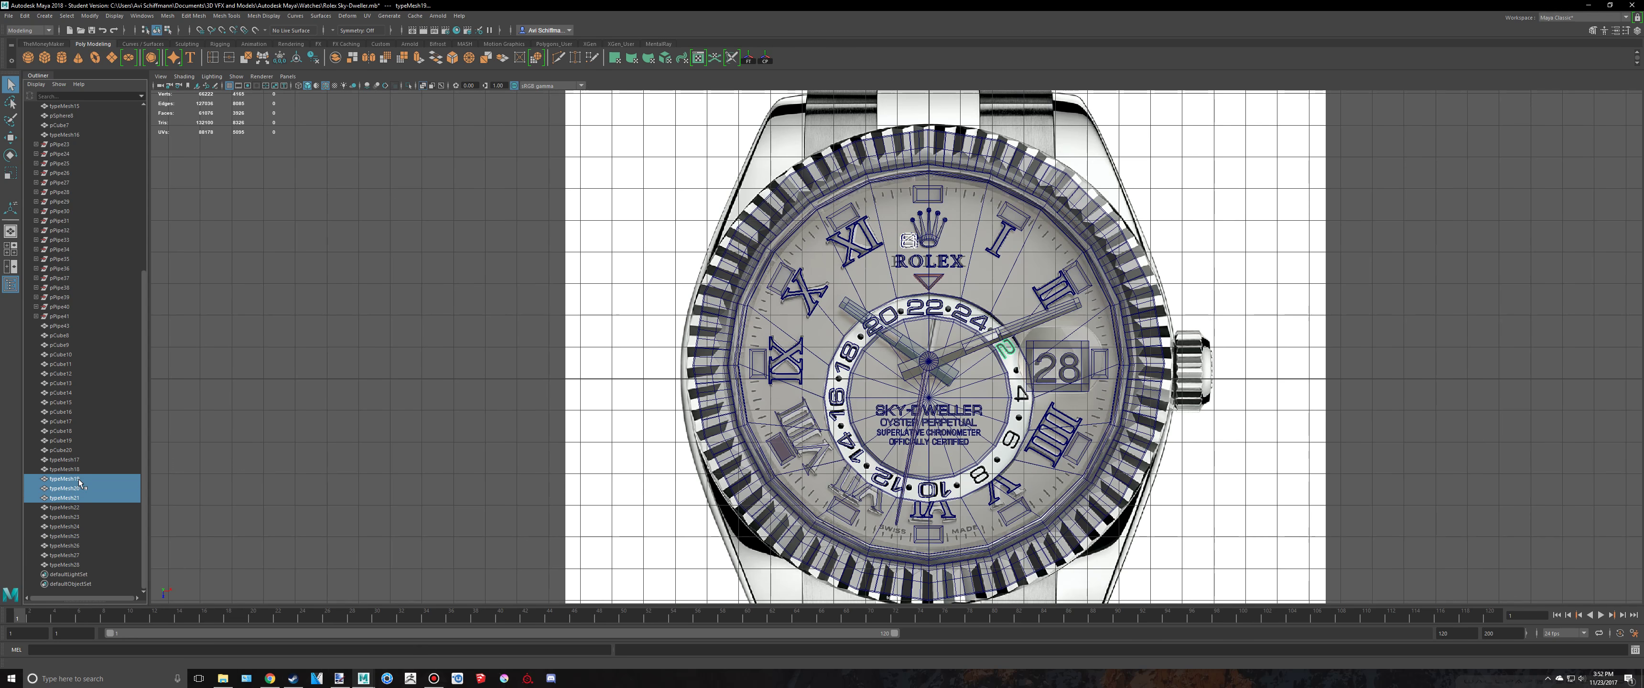
# Select the "8" numeral in the stack beside the crown logo and move it to the ring's "8" position
pyautogui.scroll(3, 991, 220)
pyautogui.click(921, 204)
pyautogui.scroll(2, 921, 204)
pyautogui.press('w')
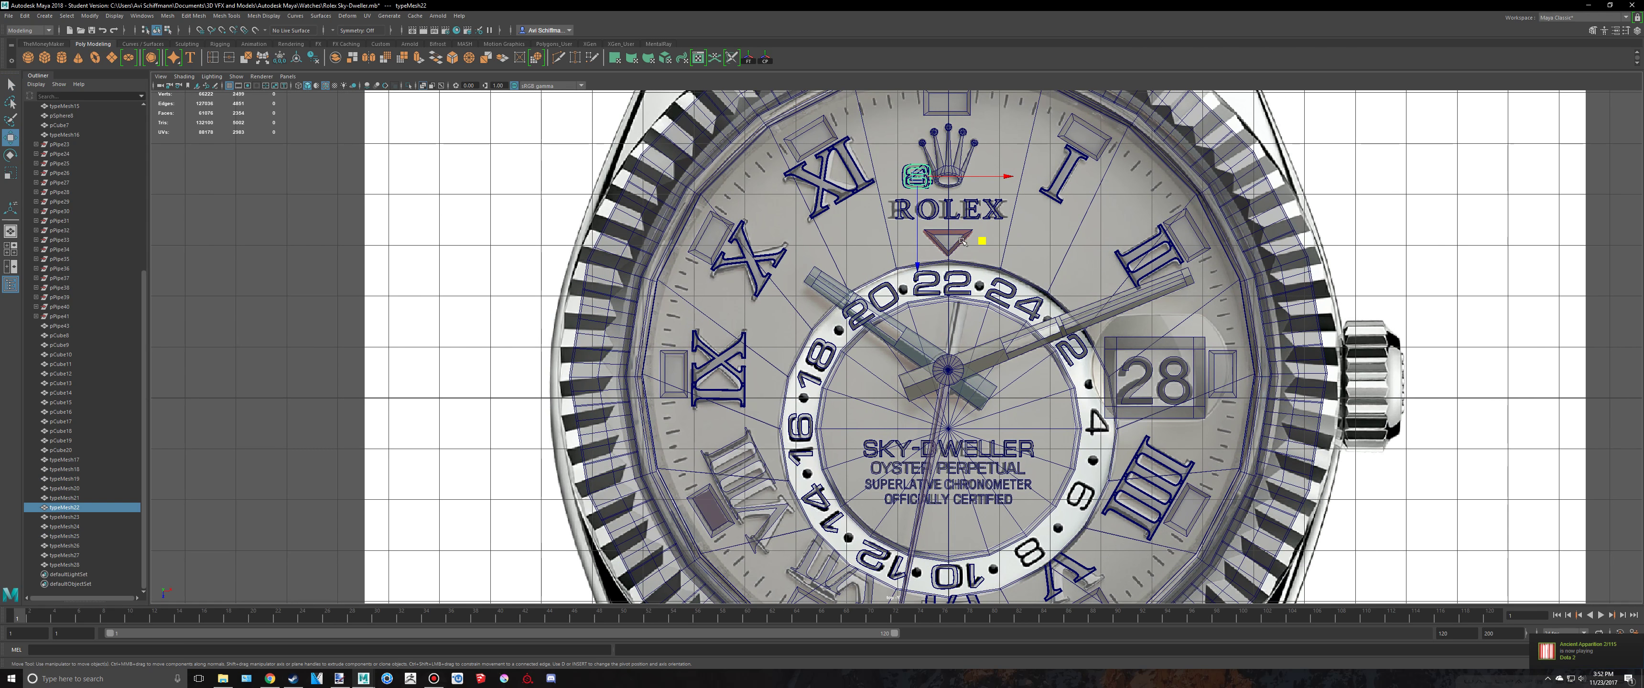
pyautogui.moveTo(987, 247); pyautogui.dragTo(1147, 528)
pyautogui.moveTo(1148, 529); pyautogui.dragTo(1113, 629, button='middle')
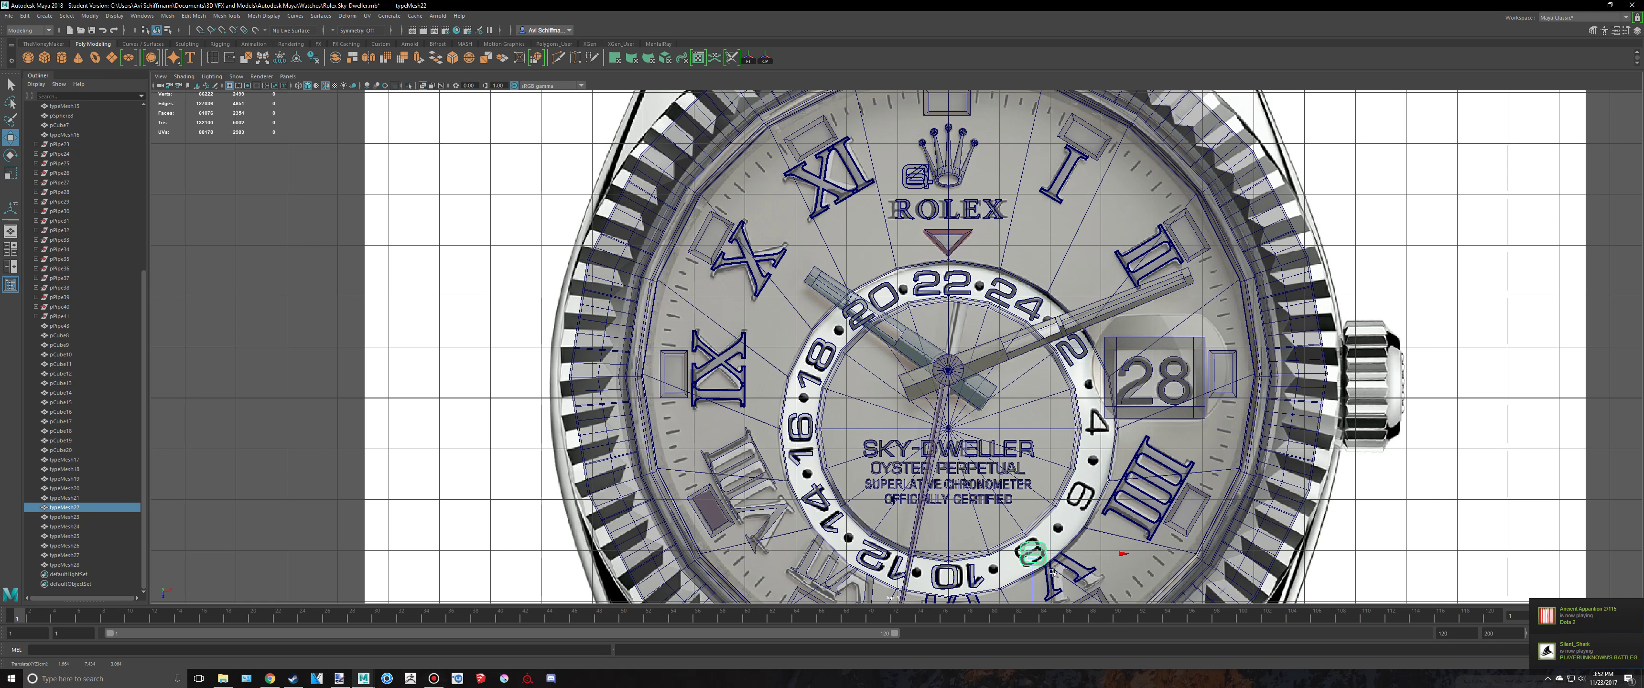
# Rotate the "8" numeral clockwise until it matches the printed "8" on the ring, and hide the Outliner
pyautogui.press('e')
pyautogui.press('f')
pyautogui.scroll(1, 1003, 404)
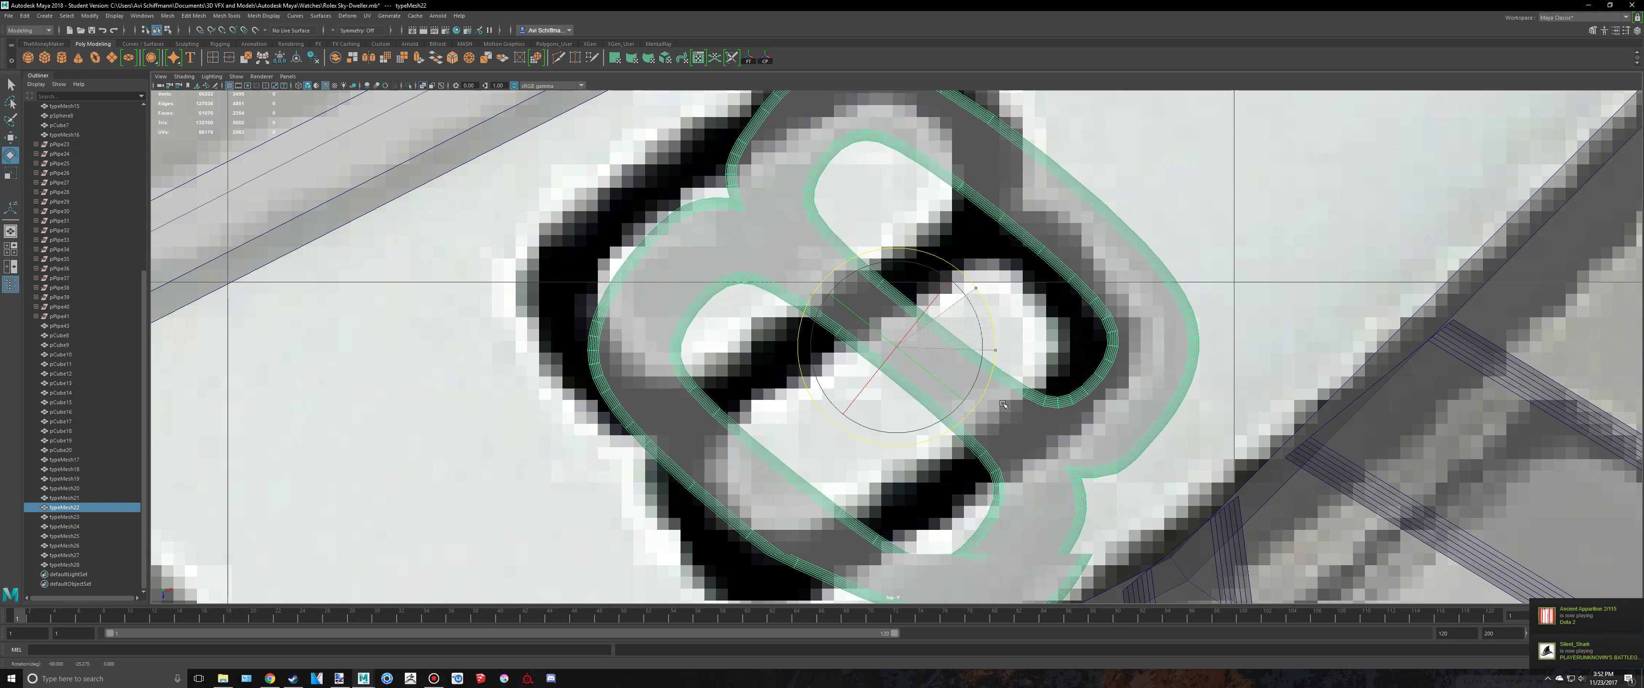
pyautogui.moveTo(1003, 405); pyautogui.dragTo(860, 460, button='middle')
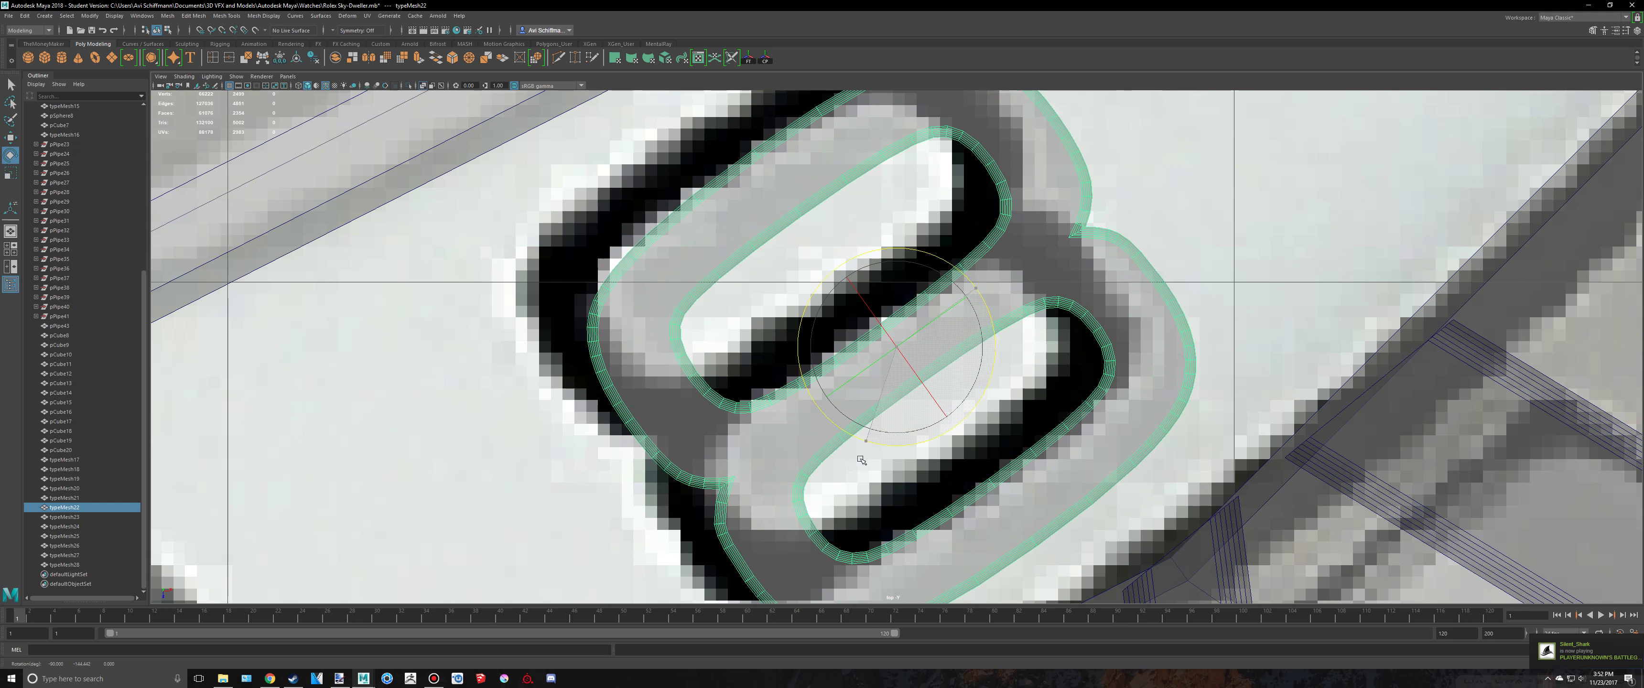
pyautogui.press('w')
pyautogui.scroll(-5, 860, 460)
pyautogui.scroll(2, 946, 407)
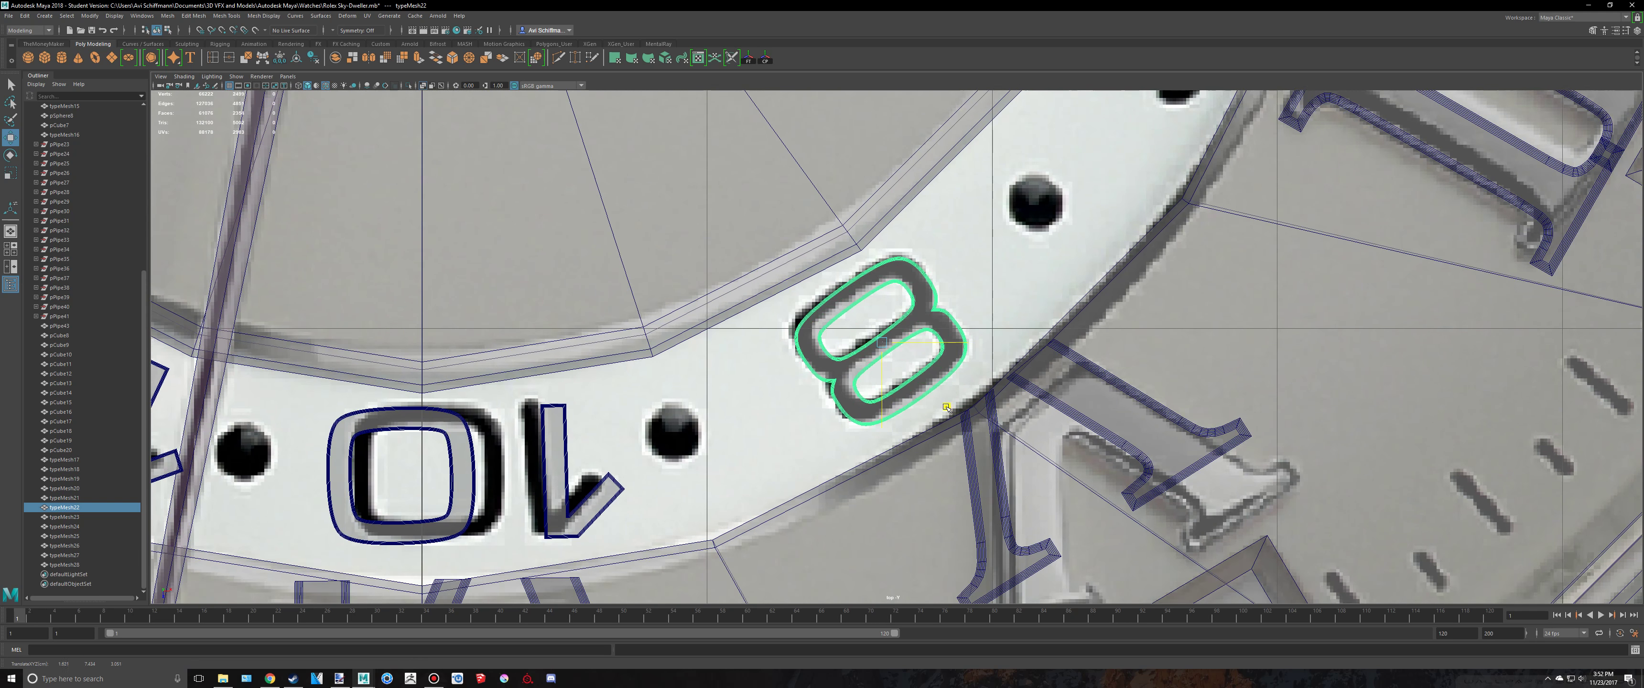
pyautogui.press('e')
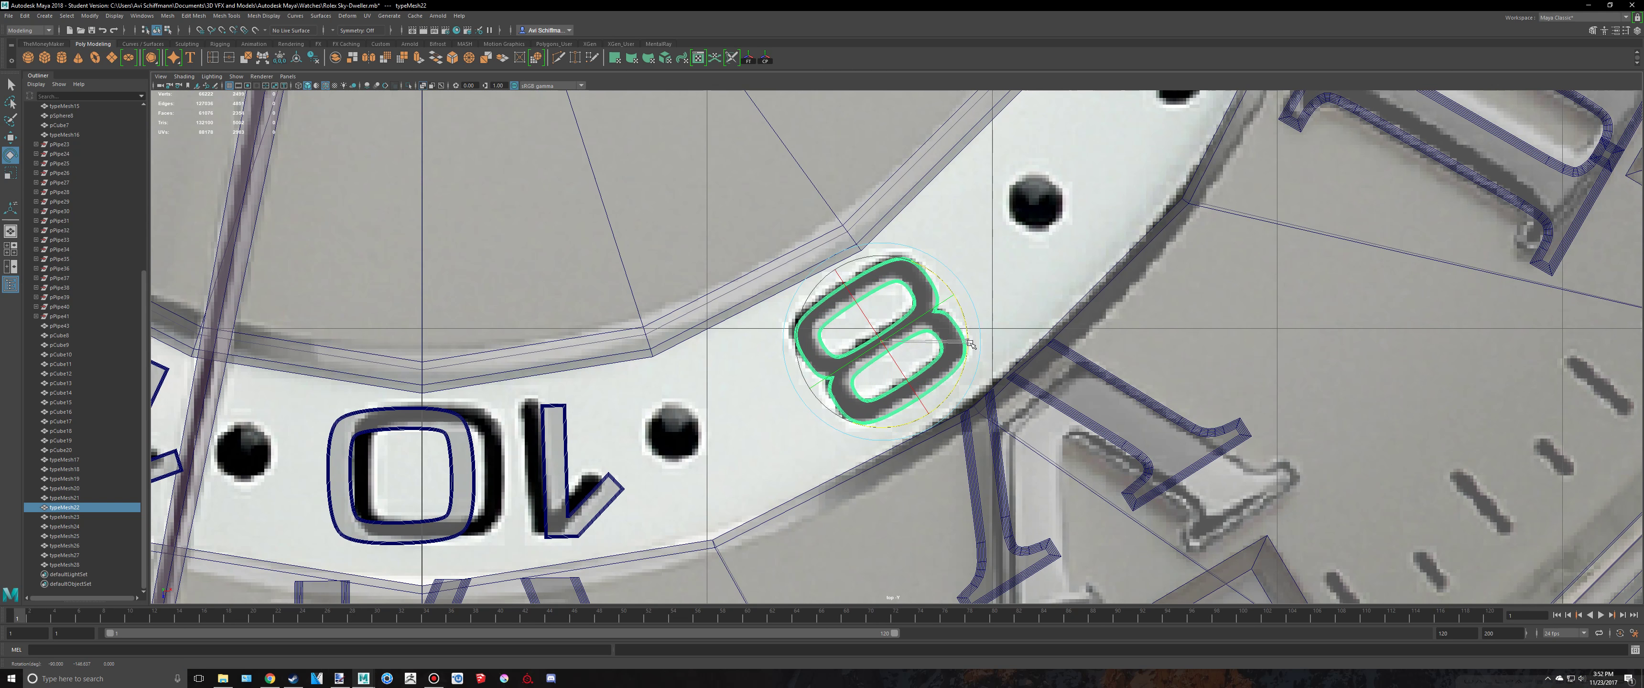
pyautogui.click(15, 286)
# Select the "6" numeral beside the crown logo and move it to the ring's "6" position
pyautogui.scroll(-8, 740, 128)
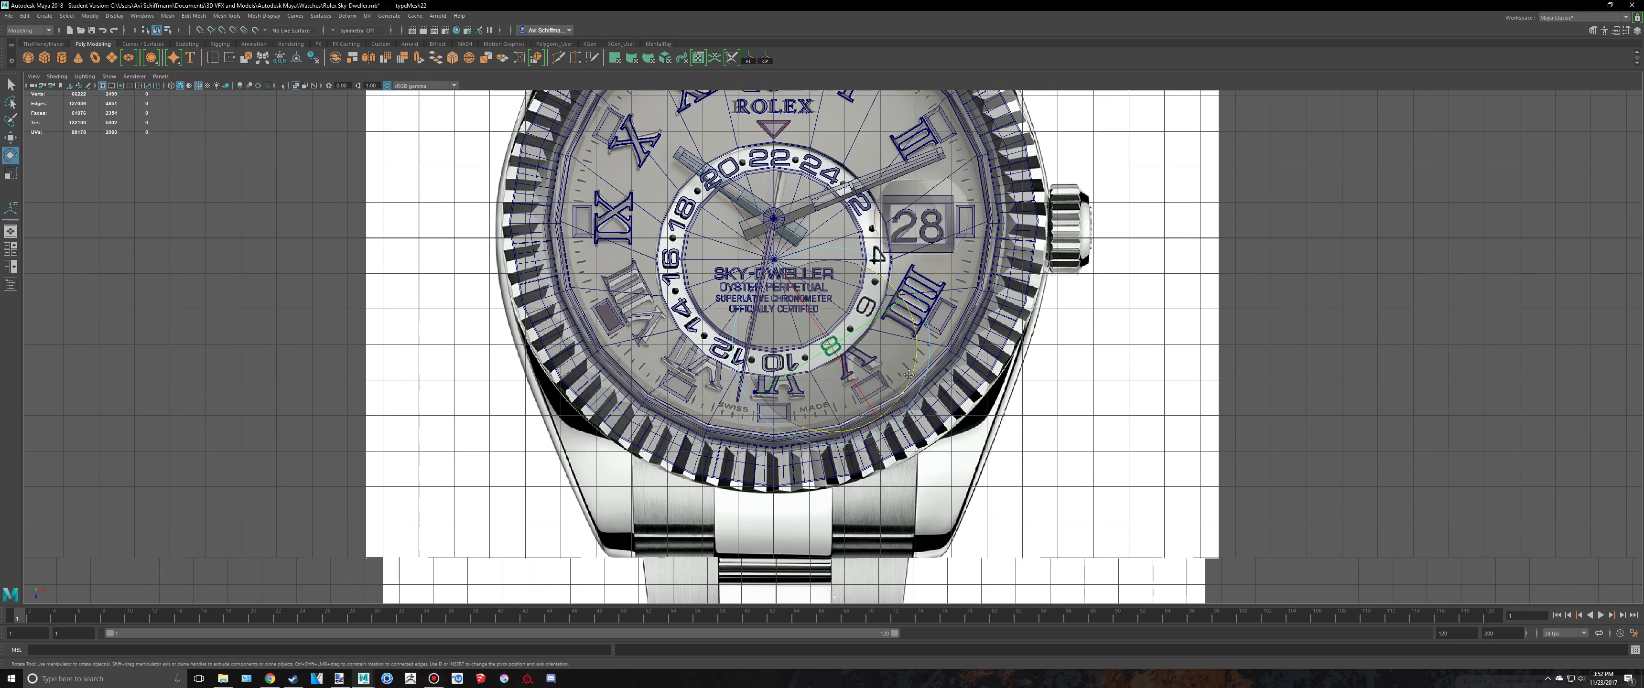
pyautogui.scroll(2, 740, 128)
pyautogui.keyDown('alt'); pyautogui.moveTo(739, 114); pyautogui.dragTo(698, 234, button='middle'); pyautogui.keyUp('alt')
pyautogui.click(699, 146)
pyautogui.press('w')
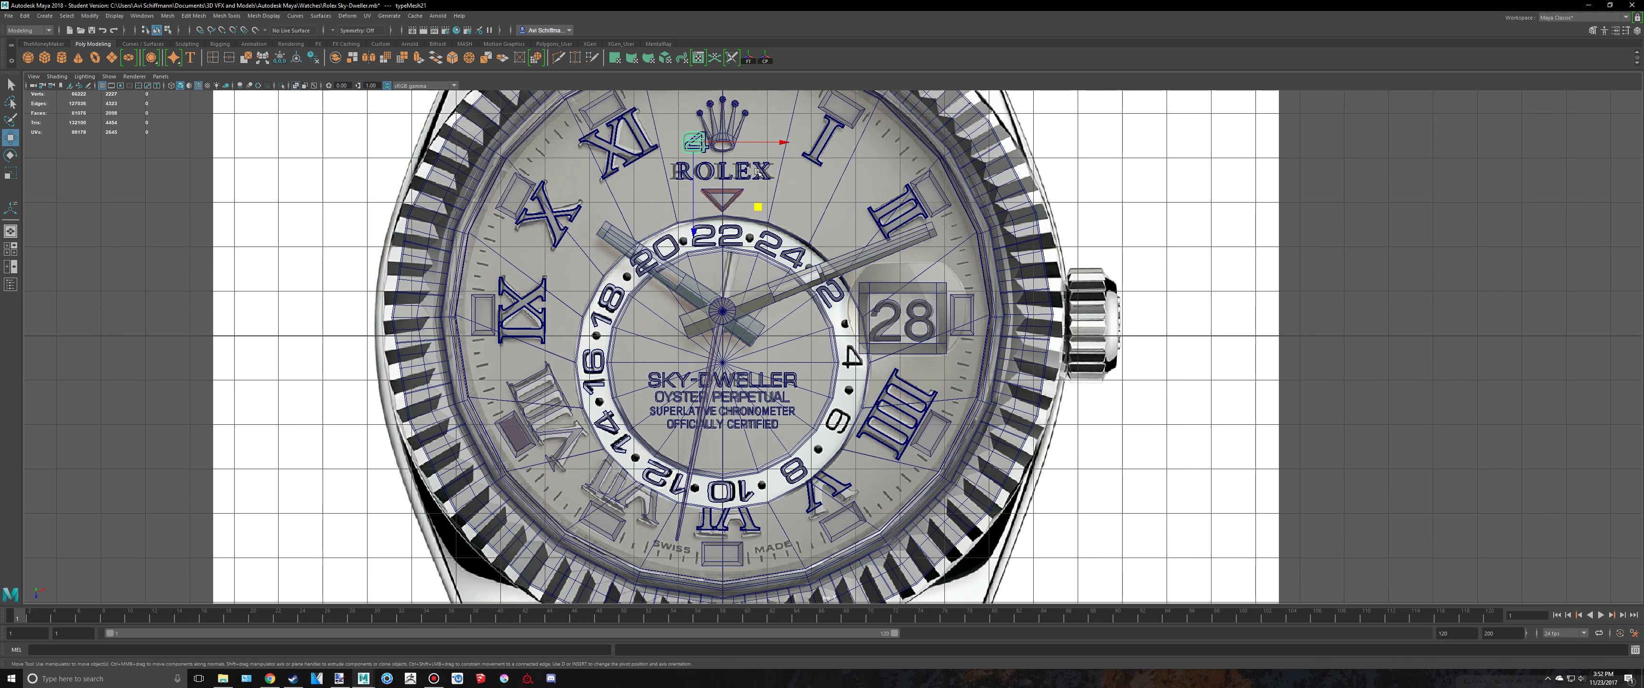
pyautogui.keyDown('shift'); pyautogui.moveTo(761, 199); pyautogui.dragTo(838, 298); pyautogui.keyUp('shift')
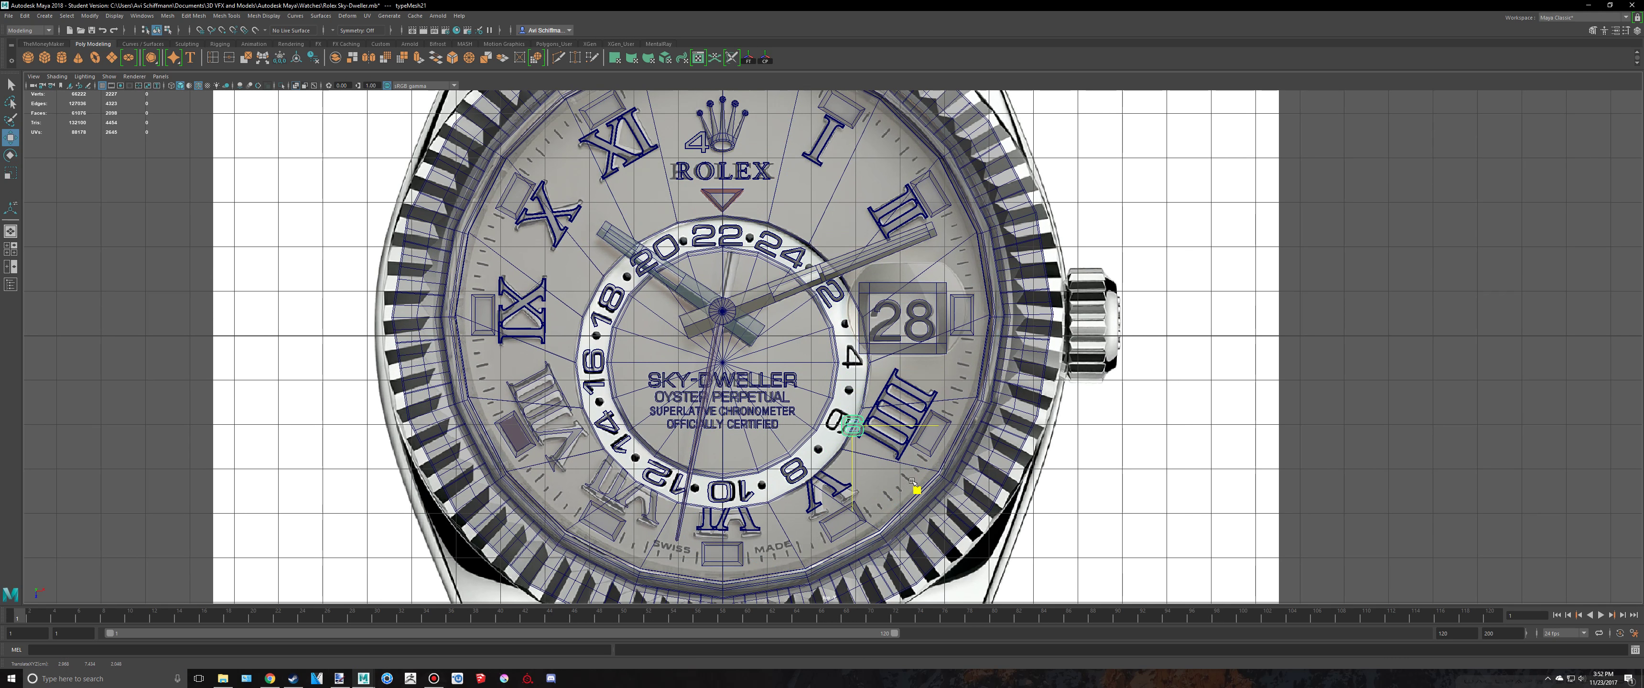
# Rotate the "6" numeral clockwise to follow the ring and nudge it over the printed "6"
pyautogui.press('f')
pyautogui.press('e')
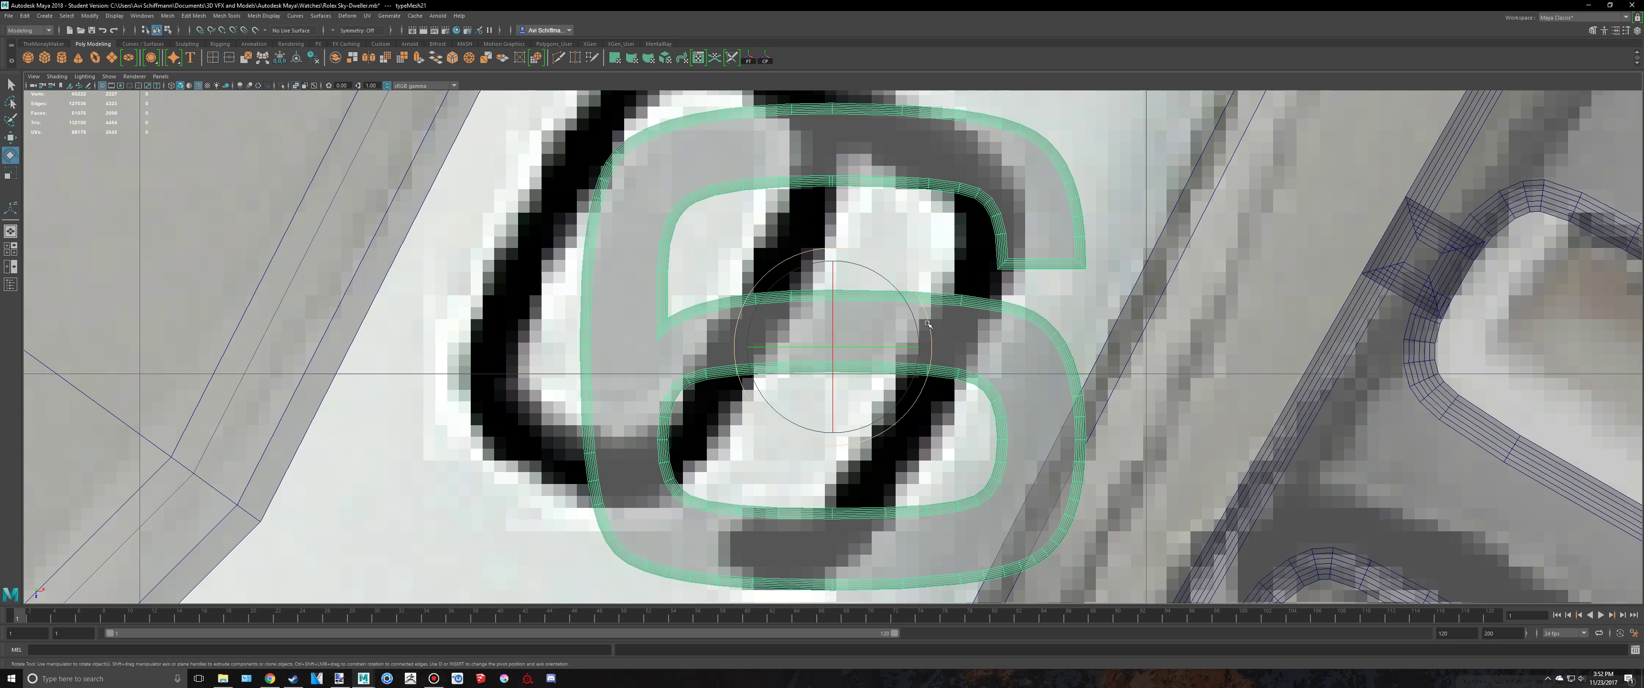
pyautogui.moveTo(927, 324); pyautogui.dragTo(838, 445)
pyautogui.scroll(-10, 837, 445)
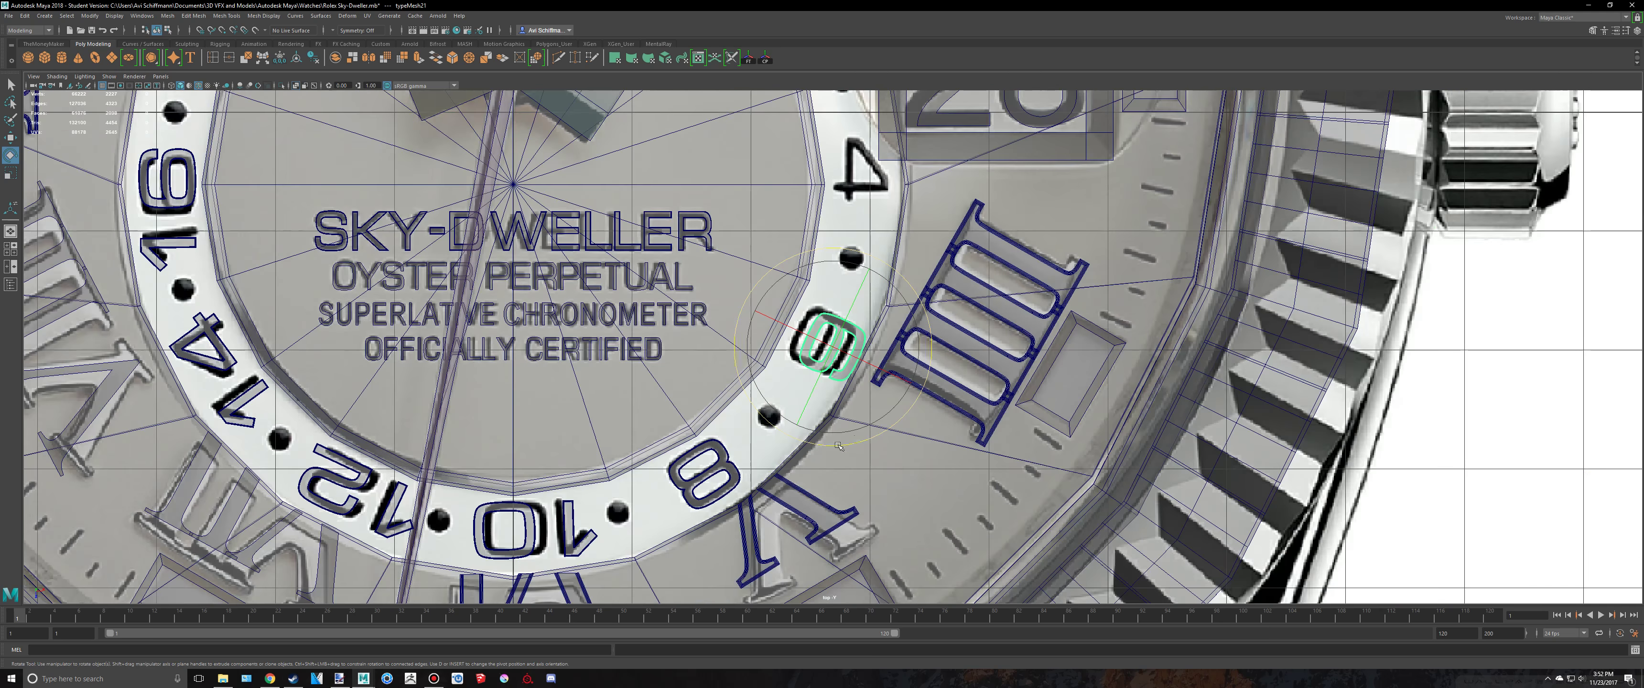
pyautogui.scroll(8, 838, 445)
pyautogui.press('w')
pyautogui.moveTo(899, 409); pyautogui.dragTo(880, 397)
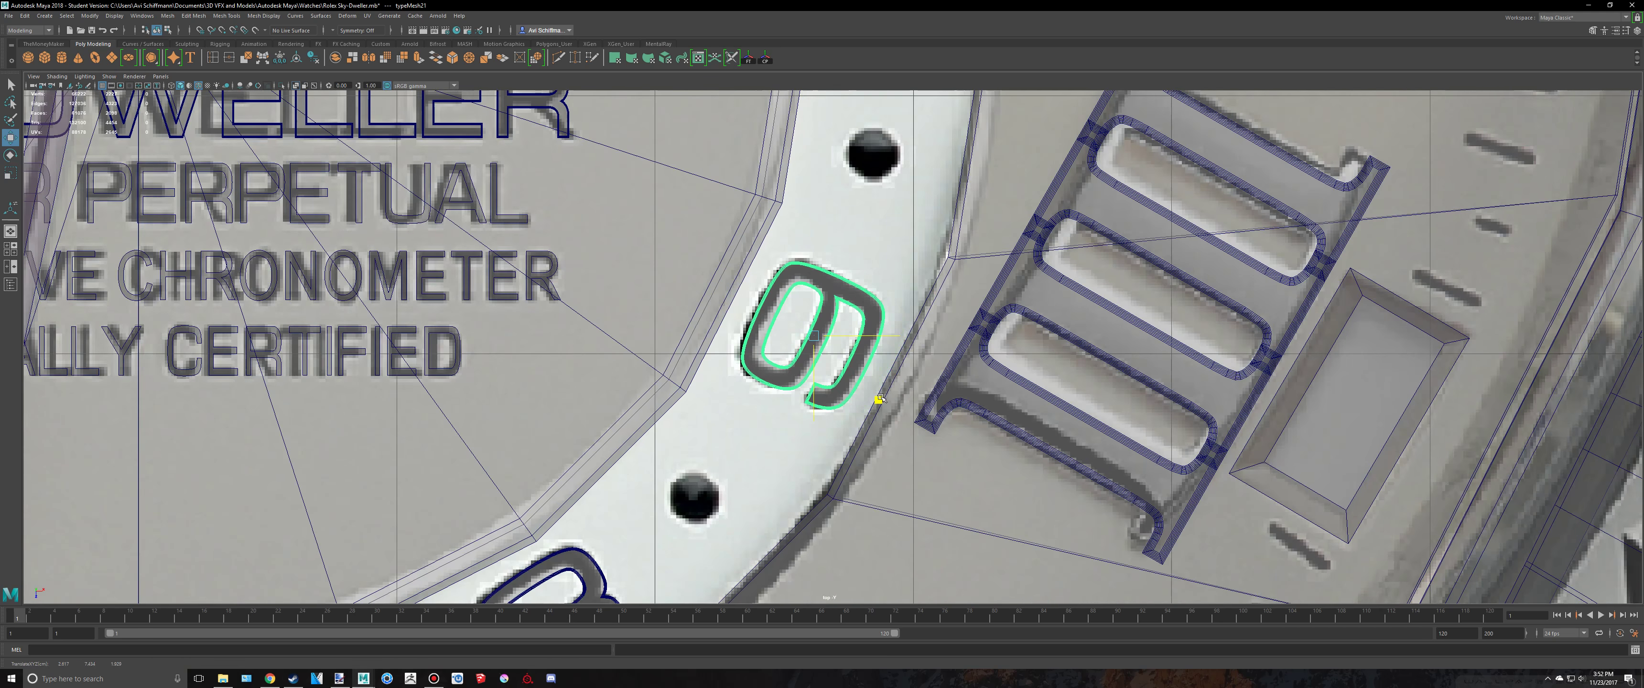
# Select the "4" numeral beside the crown logo and move it to the ring's "4" position near the date window
pyautogui.scroll(-8, 879, 399)
pyautogui.scroll(4, 727, 254)
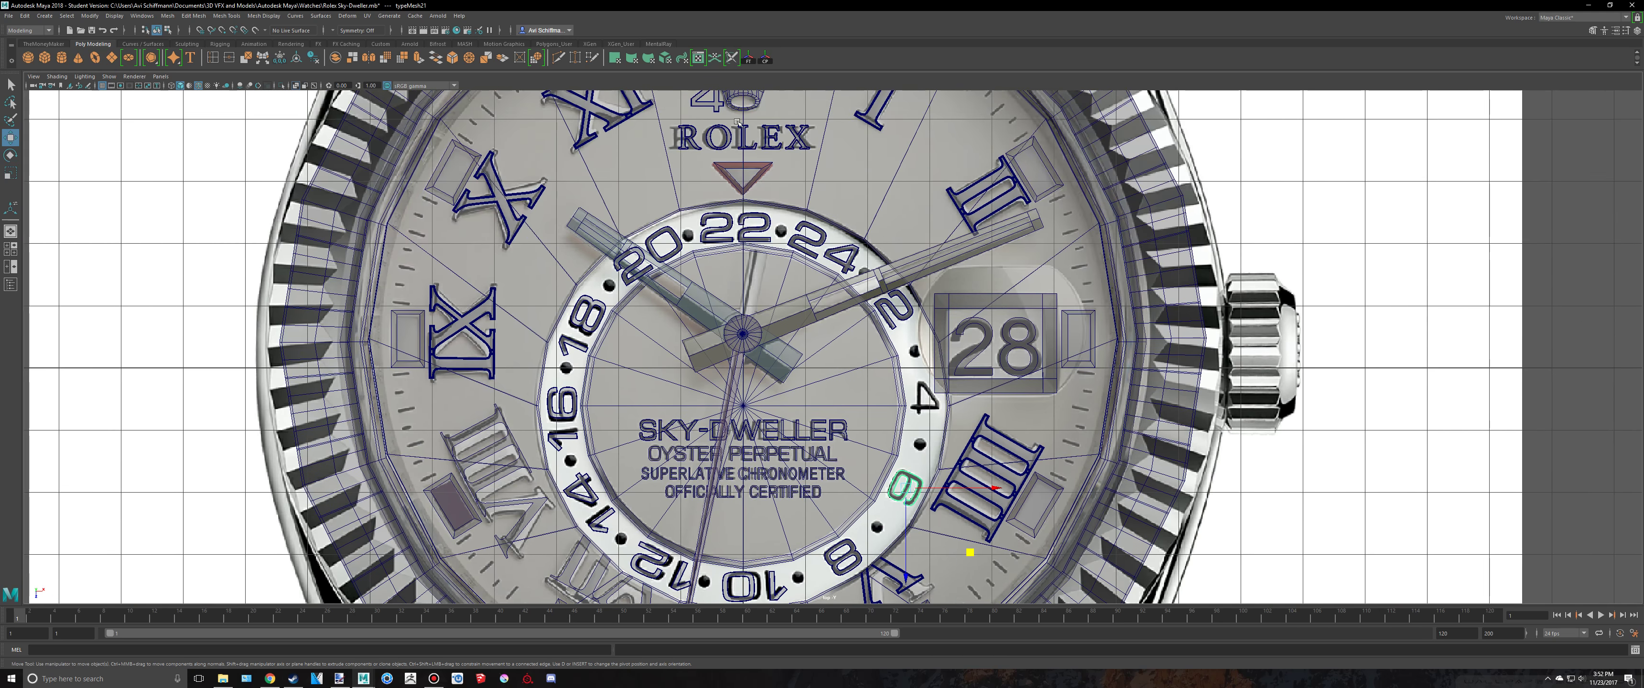
pyautogui.click(715, 106)
pyautogui.moveTo(769, 156); pyautogui.dragTo(985, 465)
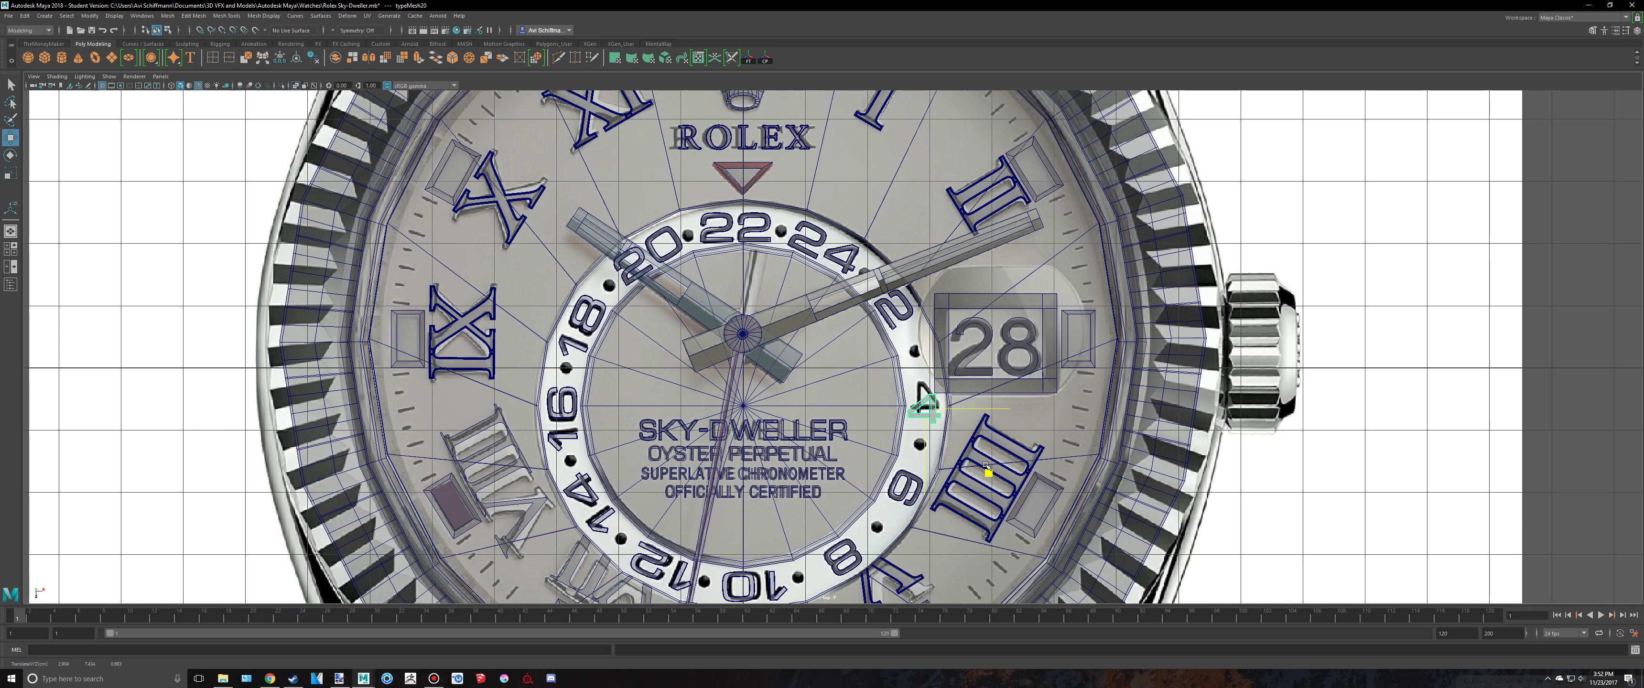
# Rotate the "4" numeral about a quarter turn clockwise and nudge it over the printed "4"
pyautogui.press('f')
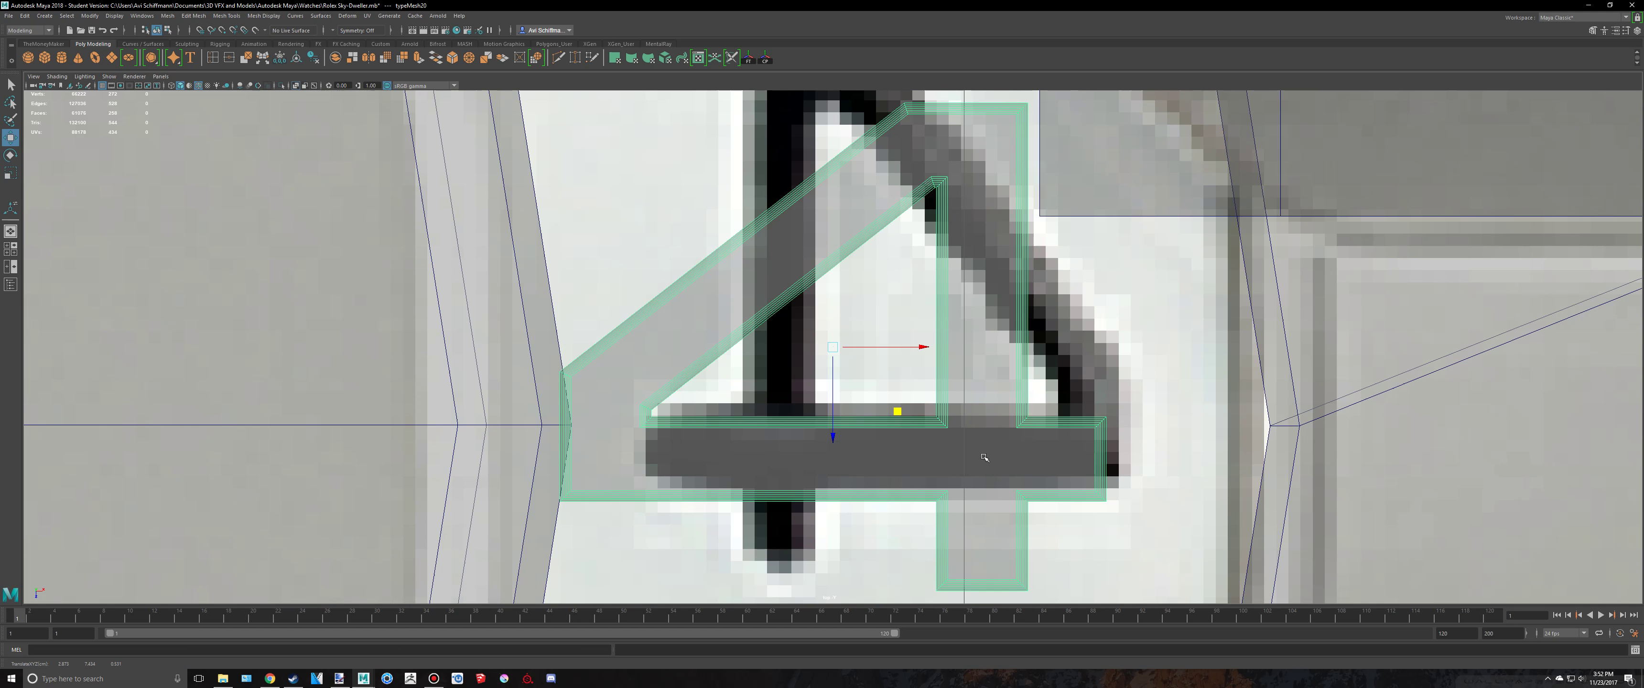
pyautogui.press('e')
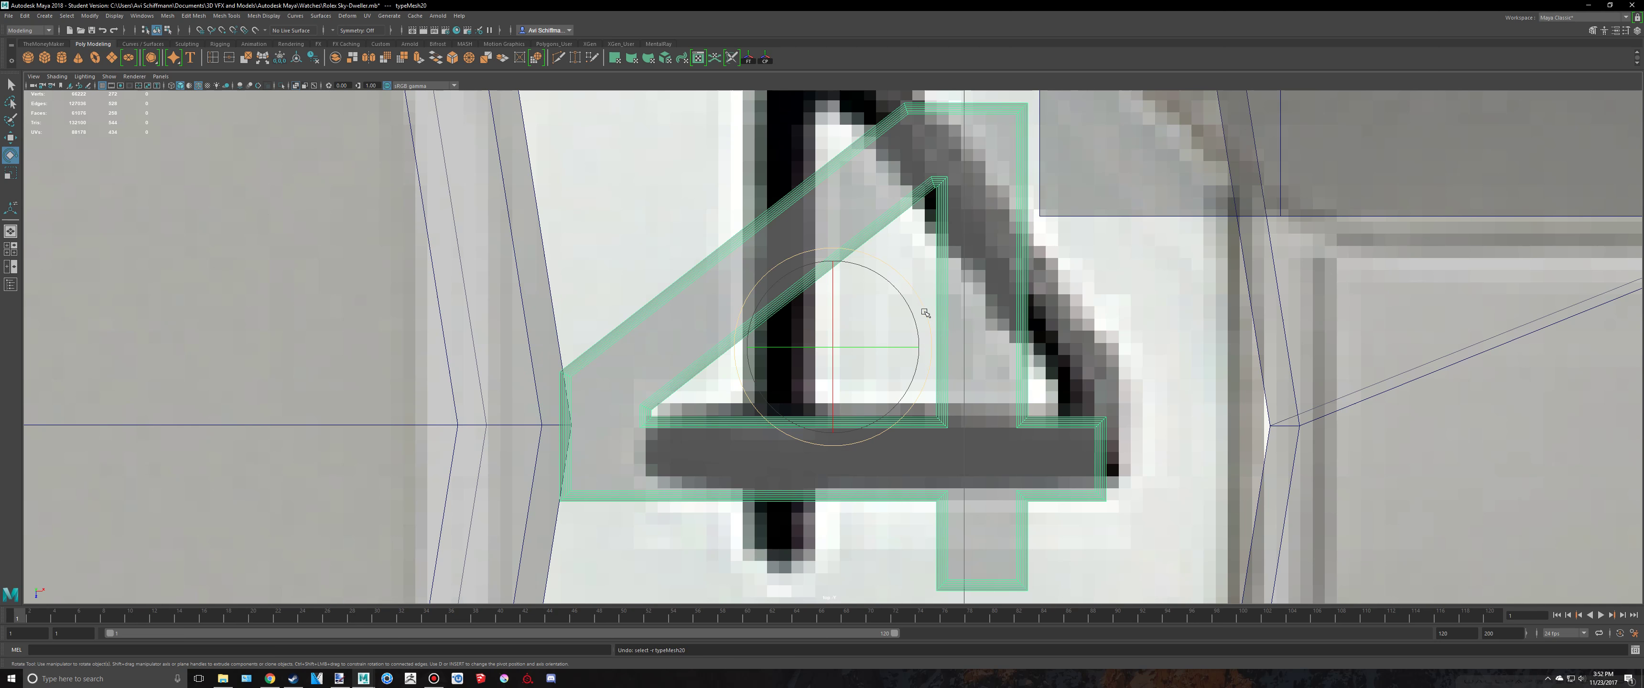
pyautogui.moveTo(925, 313); pyautogui.dragTo(924, 360)
pyautogui.scroll(-8, 924, 361)
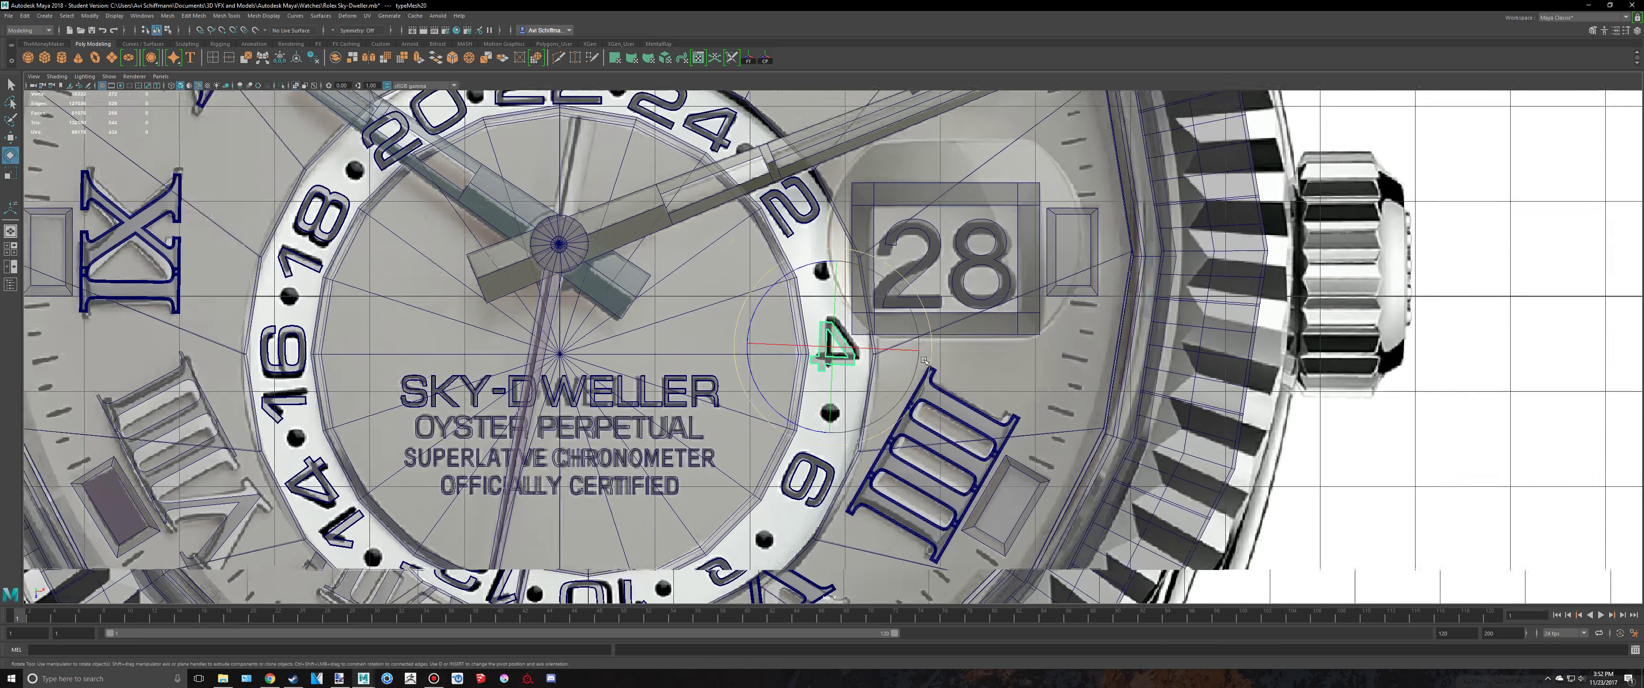
pyautogui.scroll(3, 924, 361)
pyautogui.press('w')
pyautogui.scroll(3, 898, 409)
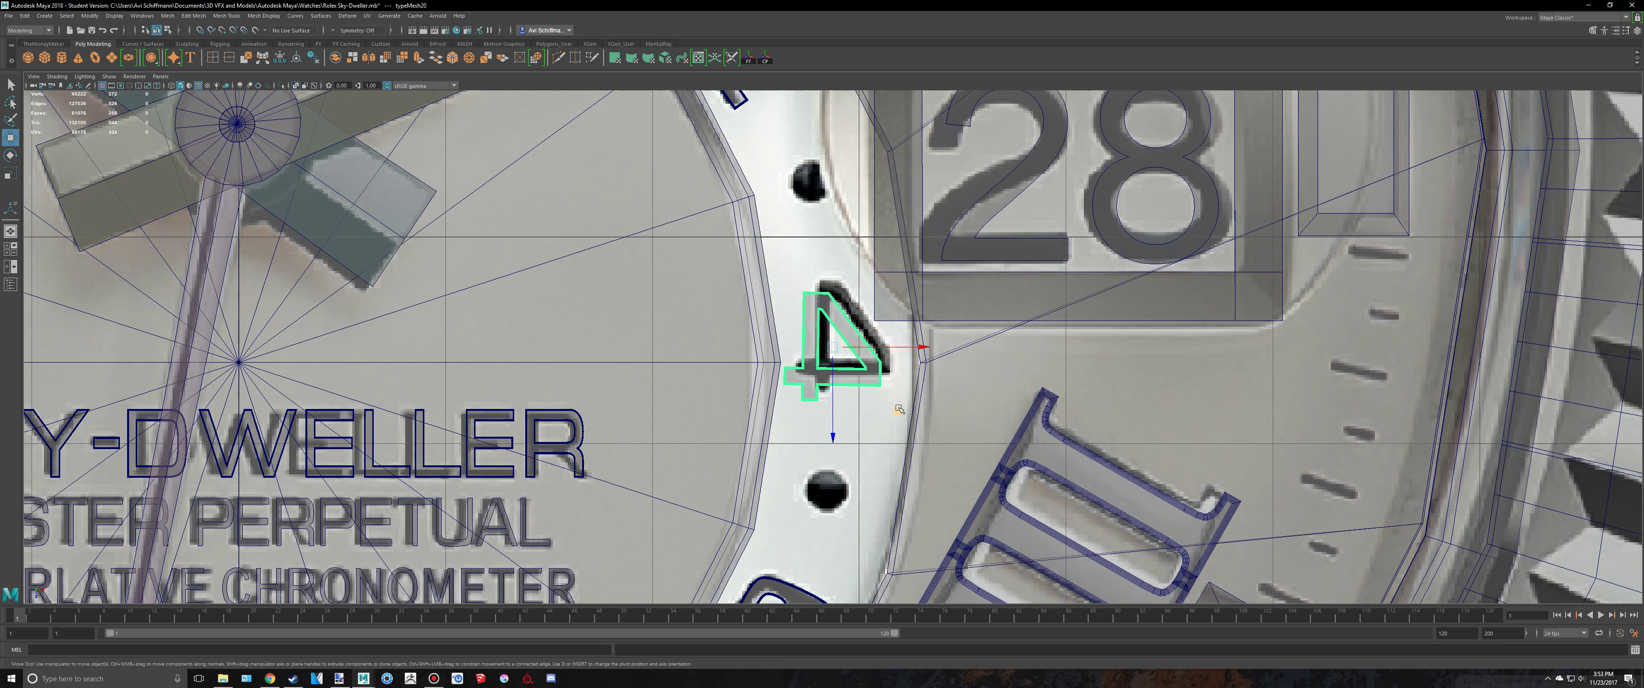
pyautogui.moveTo(898, 409); pyautogui.dragTo(903, 403, button='middle')
# Examine the floating 24-hour numerals edge-on in the perspective view to compare their heights above the dial
pyautogui.press('space')
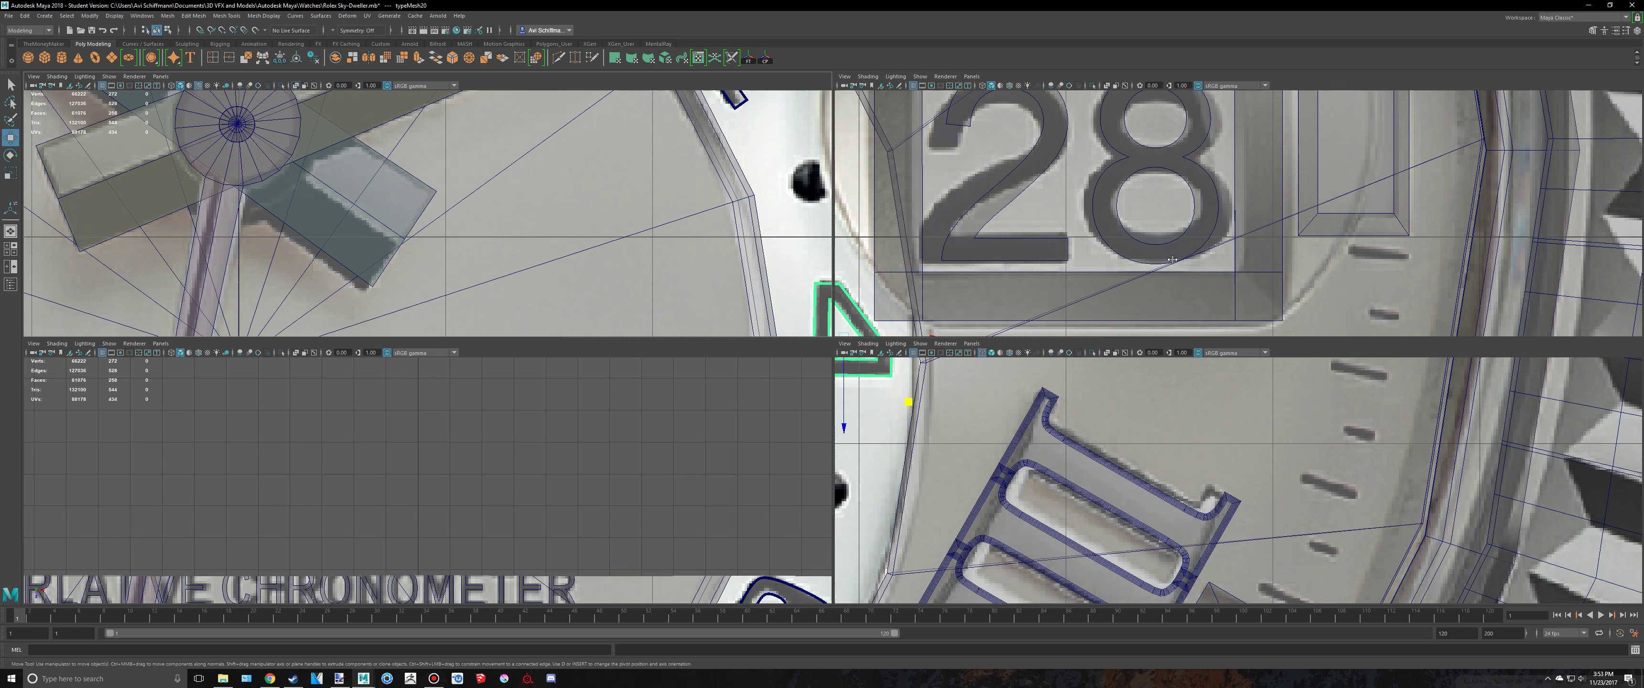
pyautogui.press('space')
pyautogui.keyDown('alt'); pyautogui.moveTo(1105, 239); pyautogui.dragTo(1097, 205); pyautogui.keyUp('alt')
pyautogui.scroll(6, 557, 389)
pyautogui.keyDown('alt'); pyautogui.moveTo(652, 387); pyautogui.dragTo(1015, 353, button='middle'); pyautogui.keyUp('alt')
pyautogui.scroll(8, 873, 386)
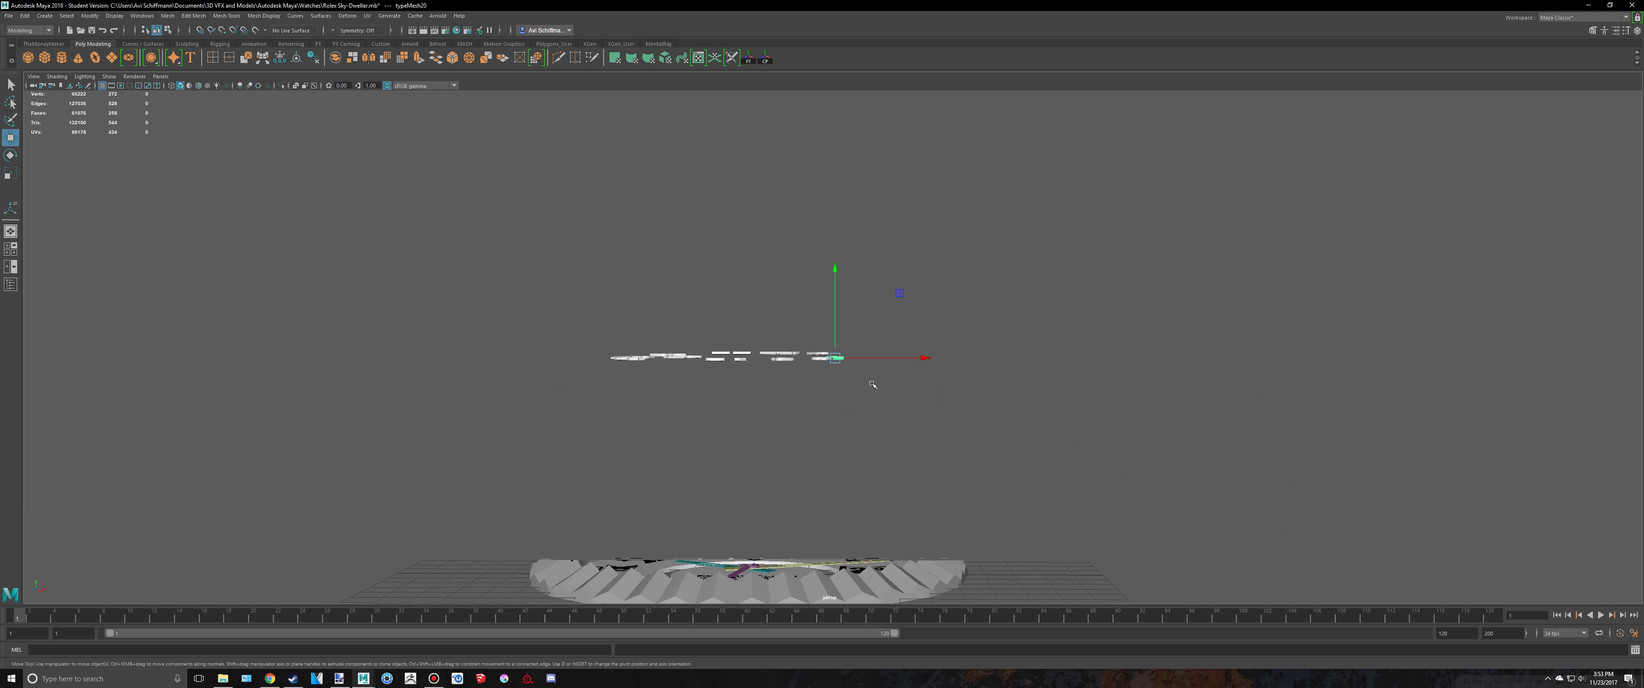
pyautogui.keyDown('alt'); pyautogui.moveTo(786, 374); pyautogui.dragTo(948, 368, button='middle'); pyautogui.keyUp('alt')
# Select all the ring numerals in the side view and scale them down vertically to make them thinner
pyautogui.press('space')
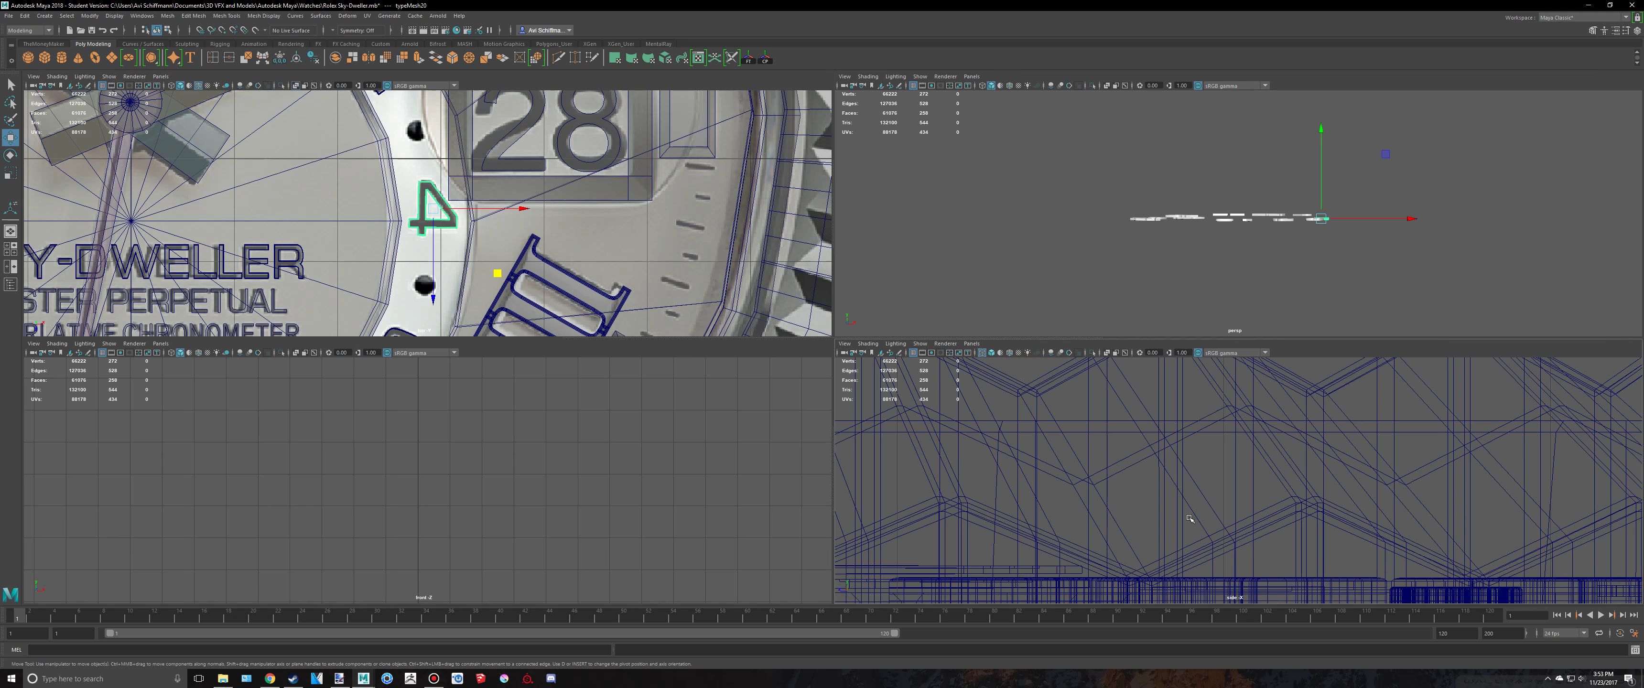
pyautogui.press('space')
pyautogui.scroll(-10, 965, 390)
pyautogui.press('f')
pyautogui.scroll(-12, 845, 333)
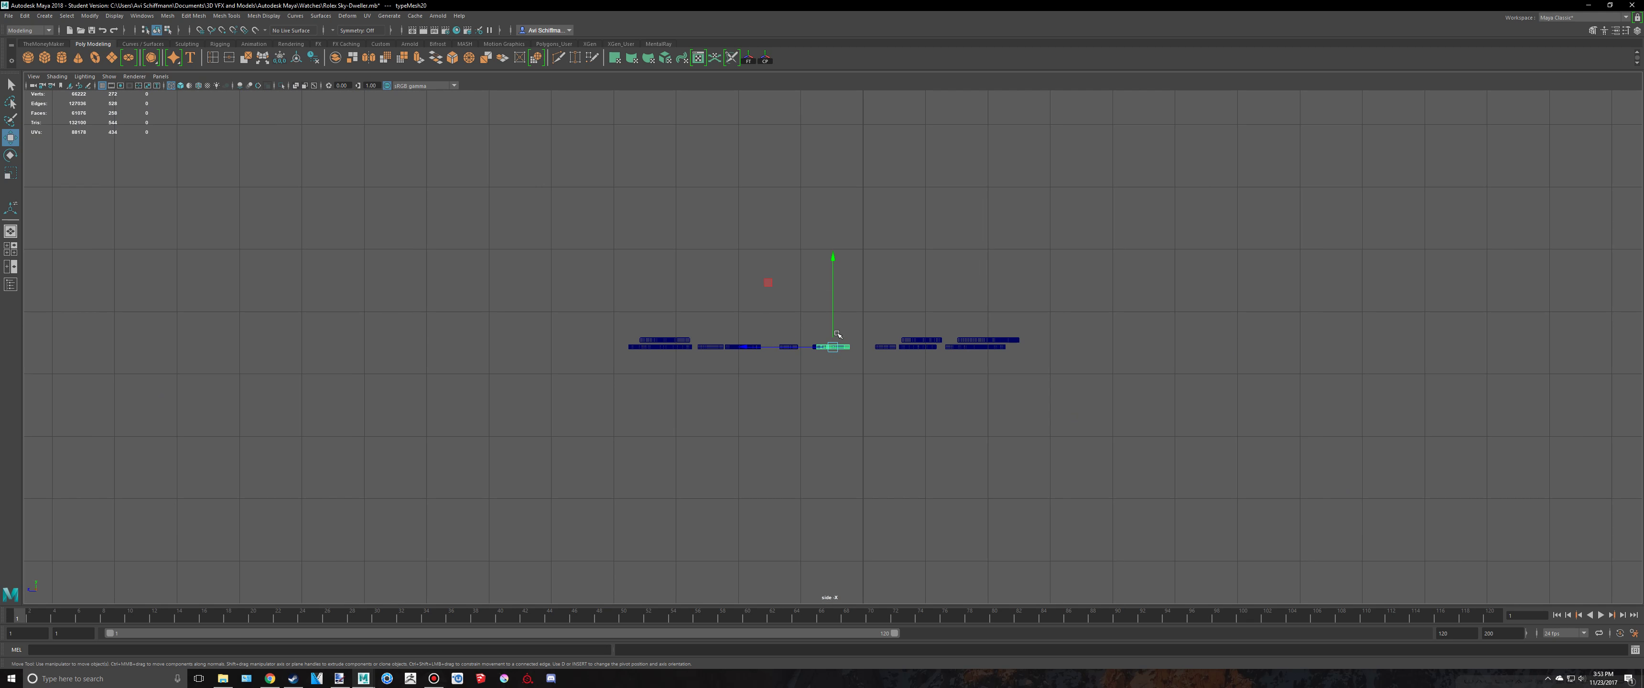
pyautogui.scroll(3, 759, 327)
pyautogui.moveTo(1396, 451); pyautogui.dragTo(1396, 451)
pyautogui.press('r')
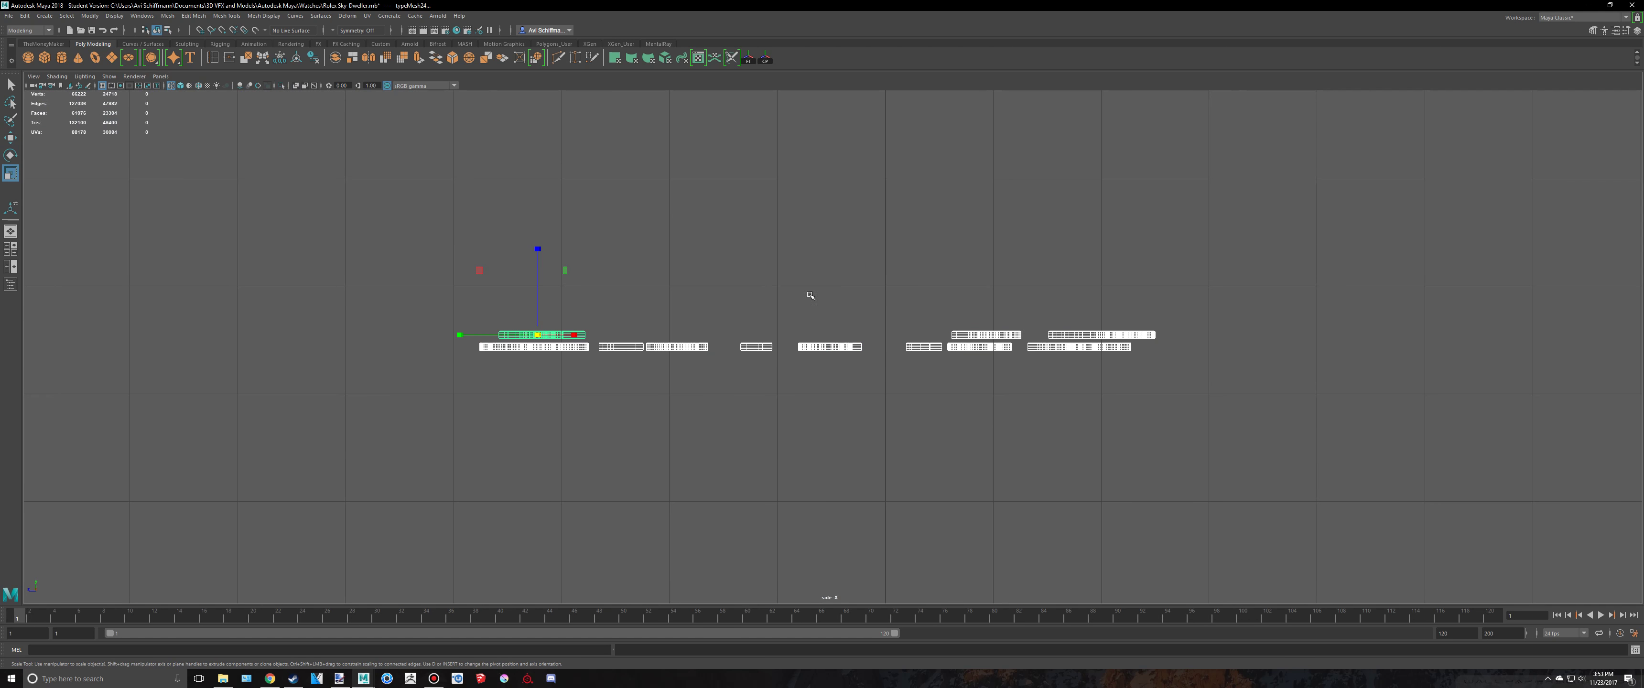
pyautogui.moveTo(535, 251); pyautogui.dragTo(539, 291)
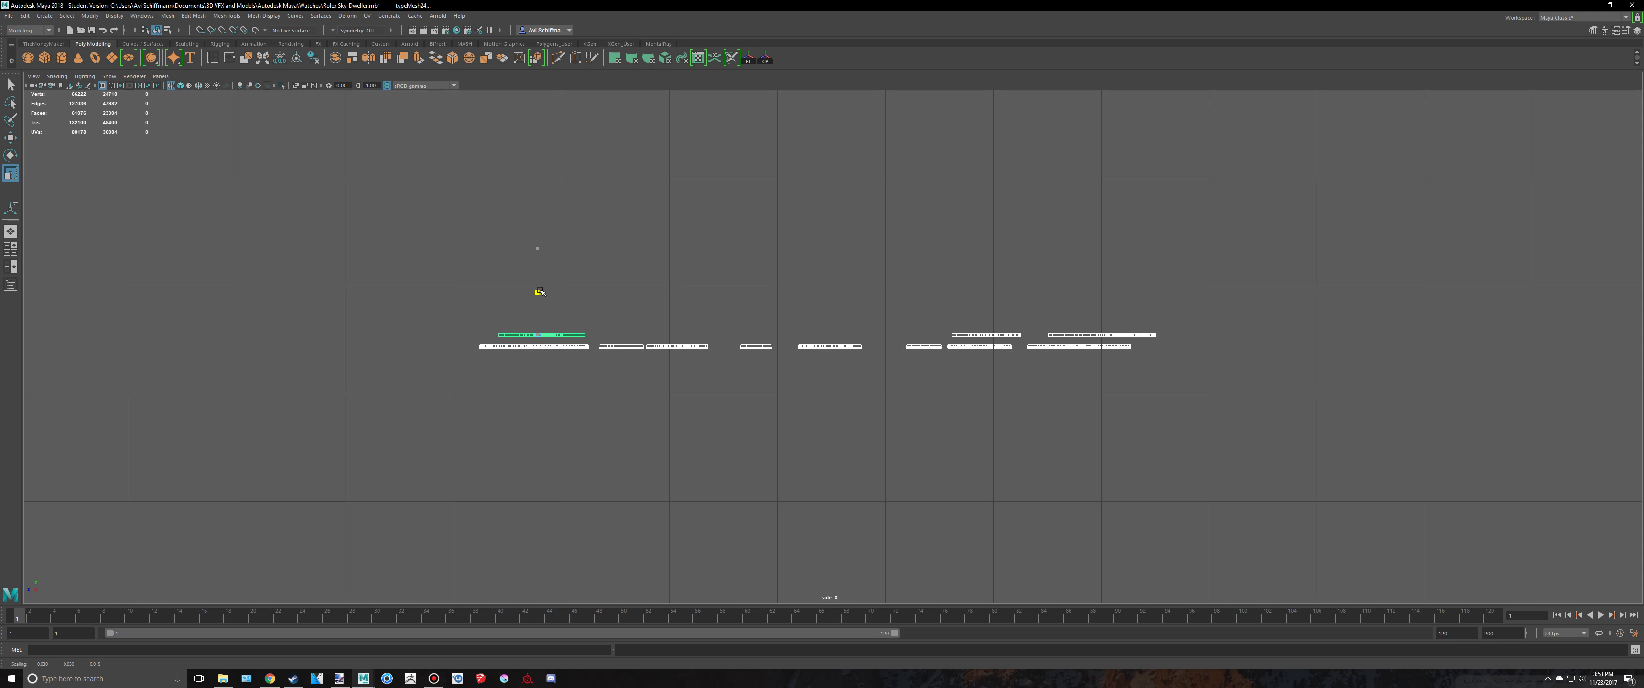
pyautogui.scroll(4, 831, 348)
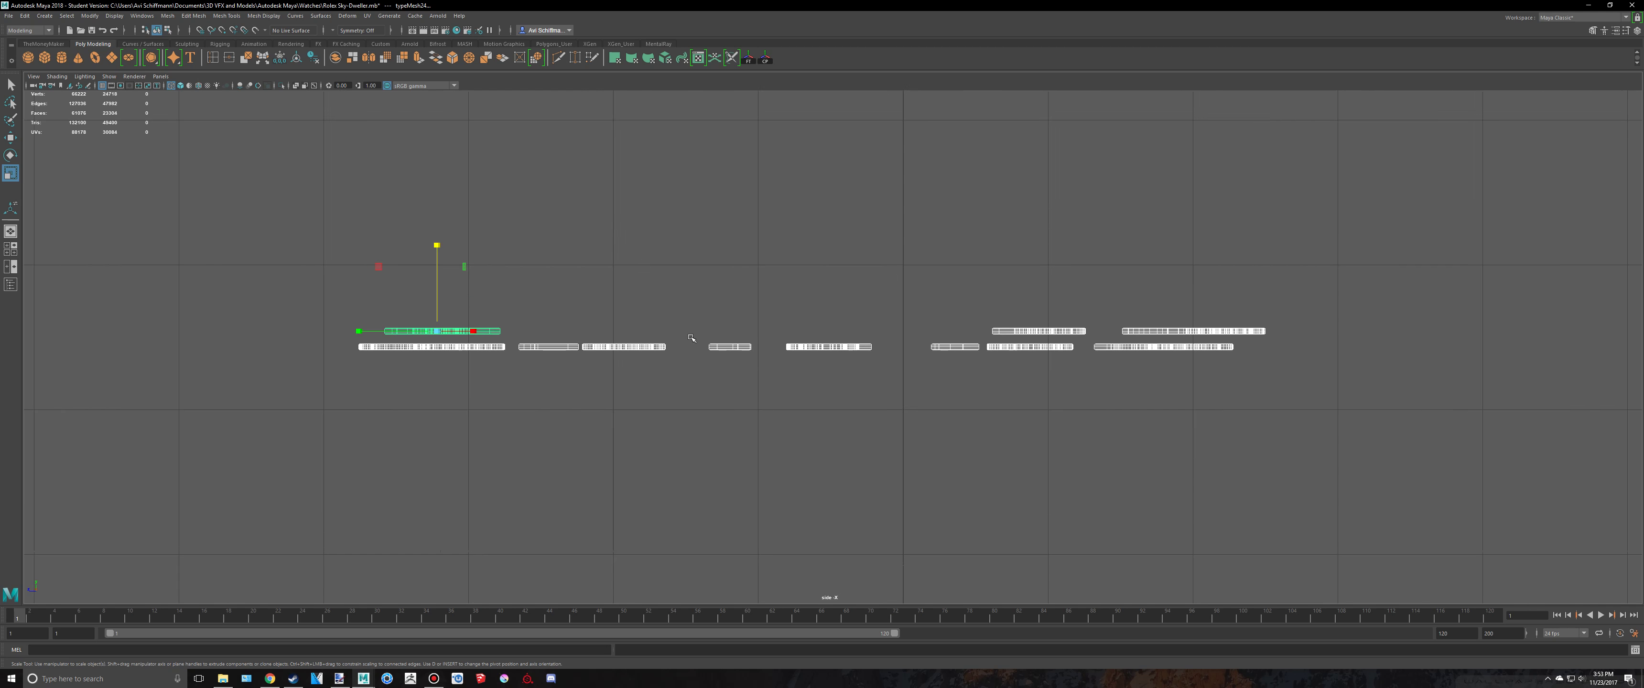
# Select the "4" numeral in the side view and raise it slightly along the vertical axis
pyautogui.click(832, 348)
pyautogui.press('w')
pyautogui.scroll(2, 833, 346)
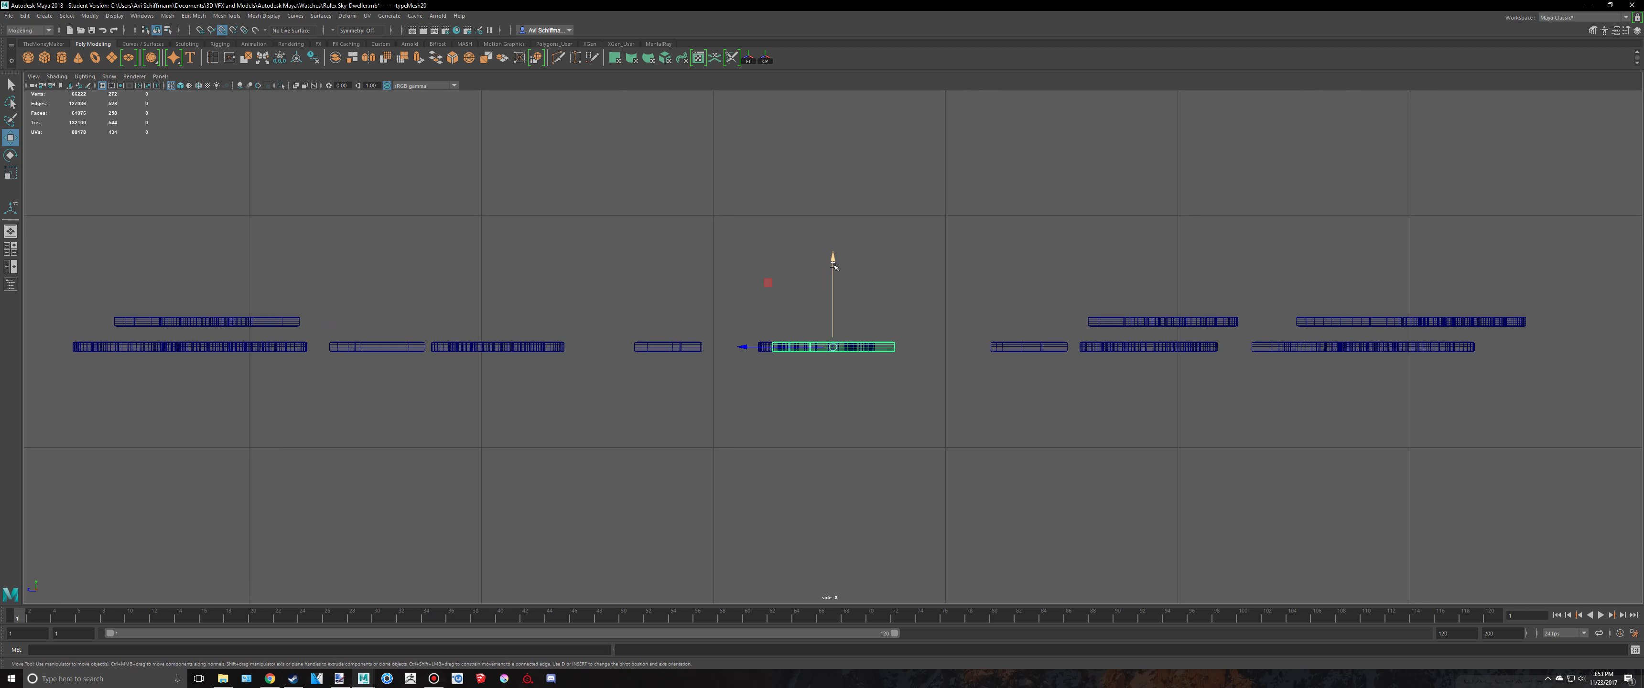
pyautogui.moveTo(832, 264); pyautogui.dragTo(837, 226)
pyautogui.scroll(2, 831, 346)
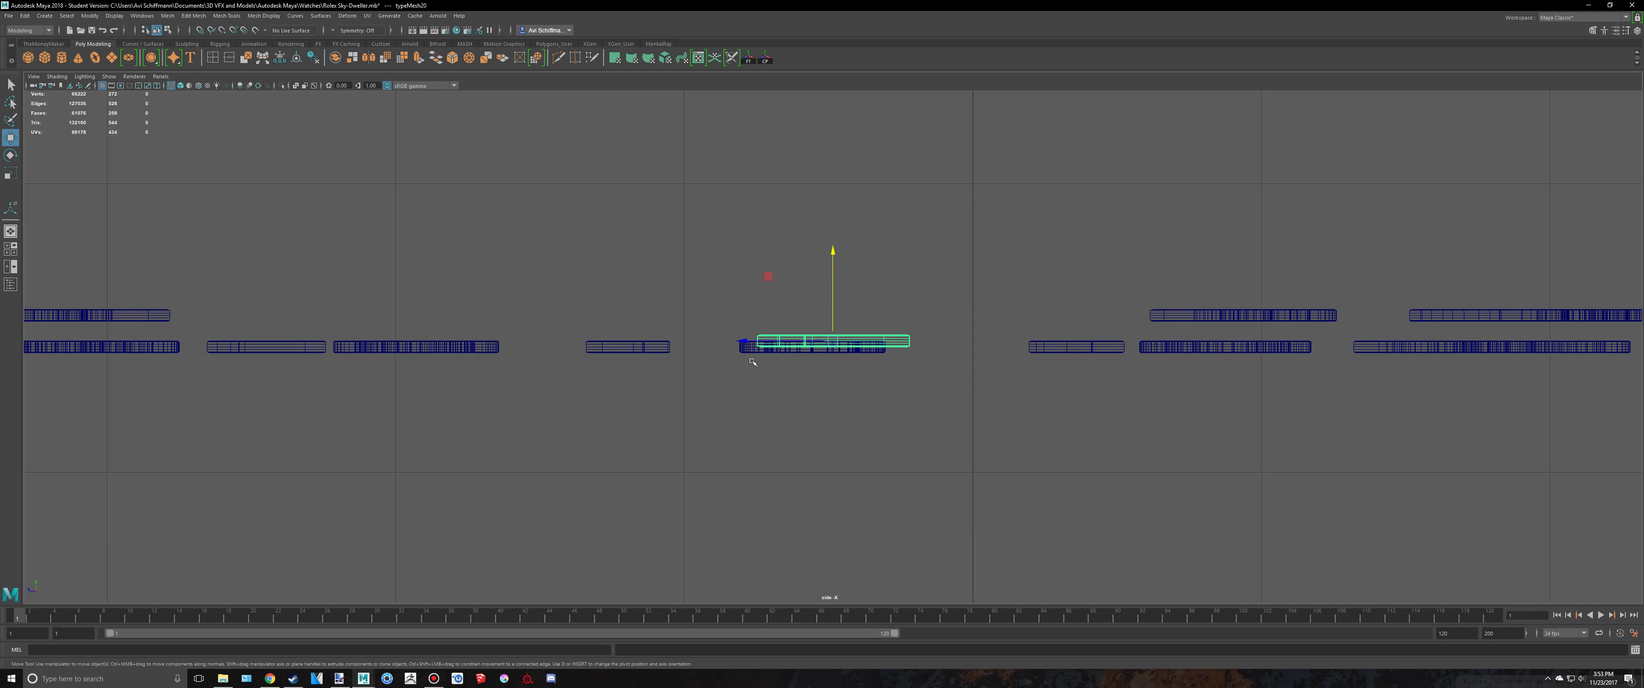
# Select the "16" numeral and vertex-snap it vertically to the same height as the "4" numeral
pyautogui.click(748, 355)
pyautogui.moveTo(749, 359); pyautogui.dragTo(657, 338)
pyautogui.press('v')
pyautogui.moveTo(735, 278); pyautogui.dragTo(733, 265)
pyautogui.scroll(2, 887, 353)
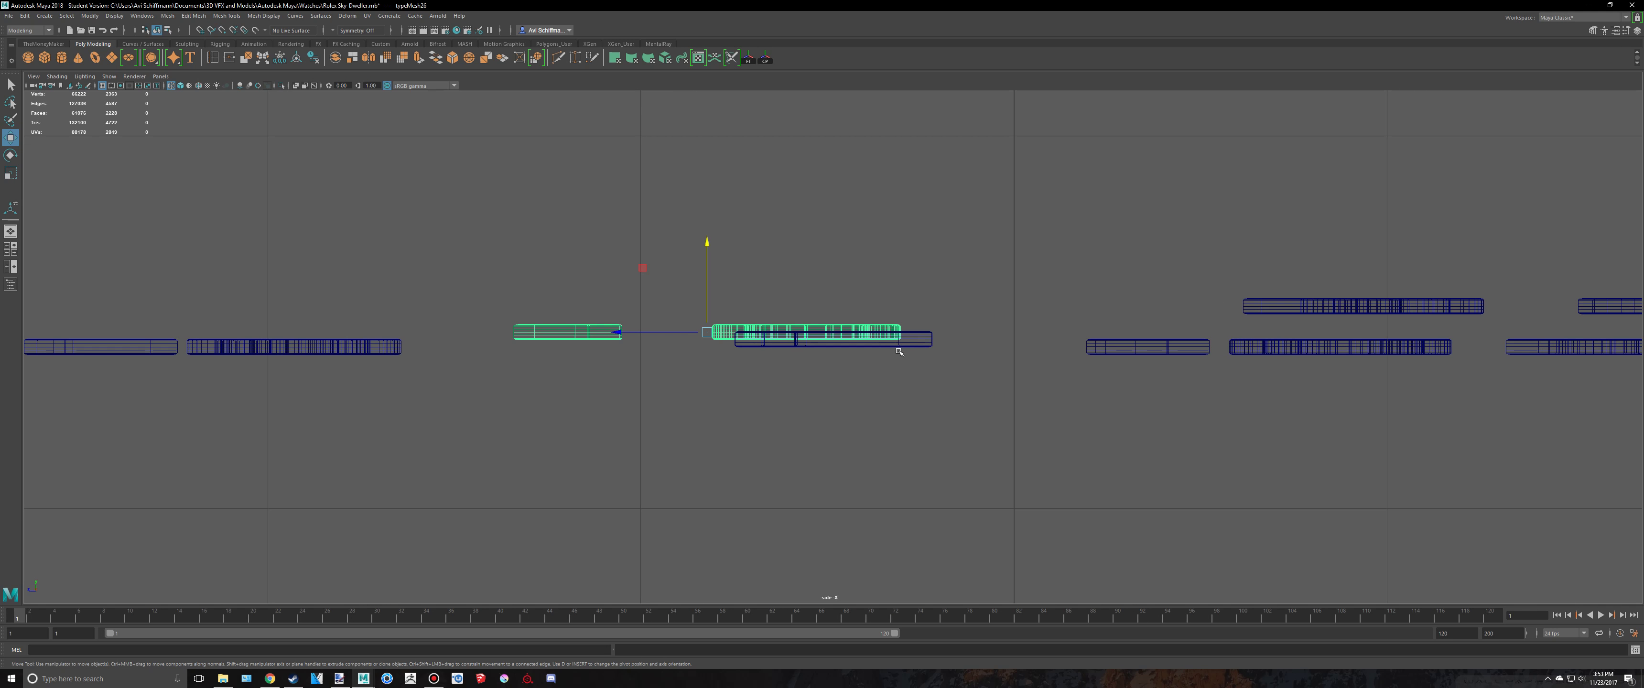
pyautogui.moveTo(932, 339); pyautogui.dragTo(931, 338, button='middle')
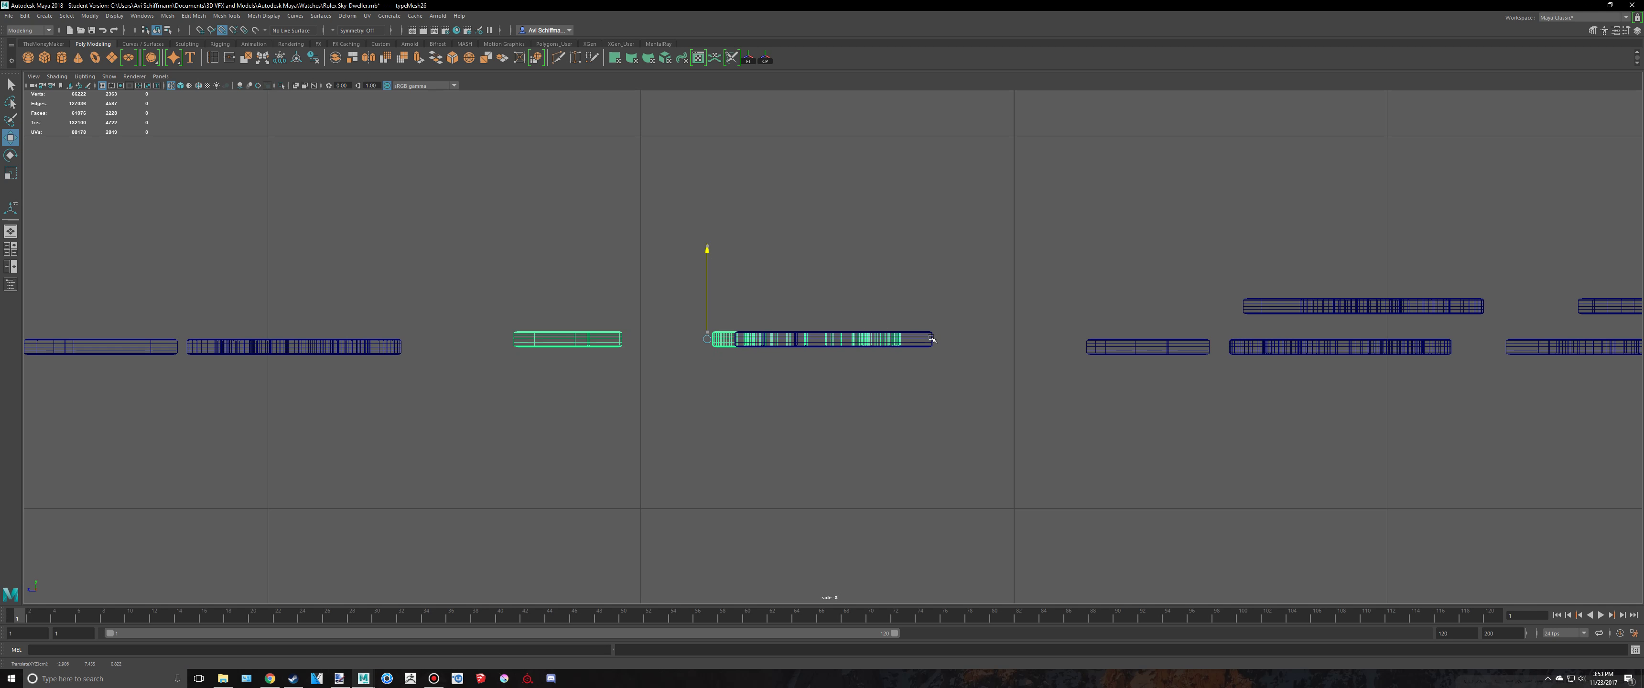
# Select the "6" numeral and raise it, vertex-snapping its height to the "16" numeral
pyautogui.keyDown('alt'); pyautogui.moveTo(457, 325); pyautogui.dragTo(659, 329, button='middle'); pyautogui.keyUp('alt')
pyautogui.click(588, 353)
pyautogui.press('v')
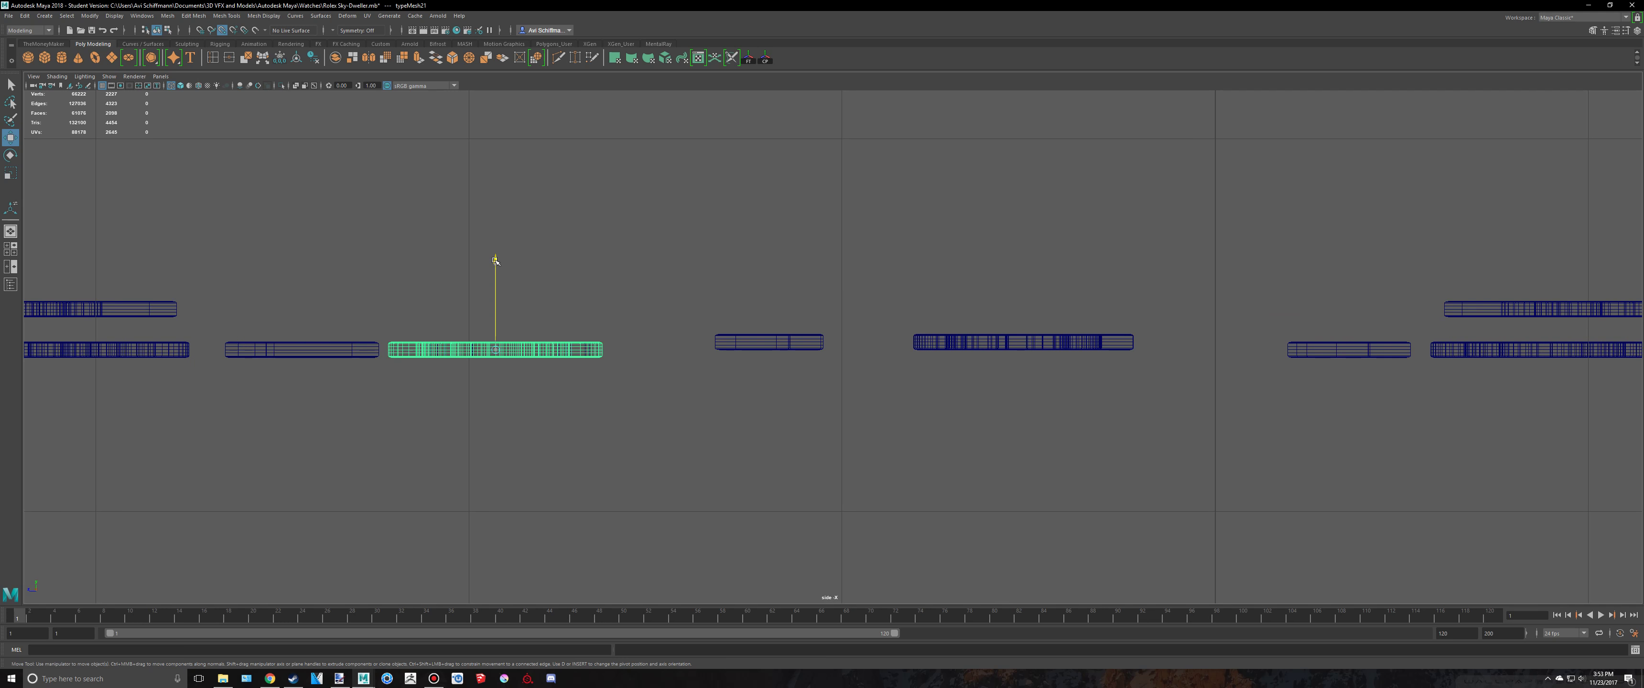
pyautogui.moveTo(495, 260); pyautogui.dragTo(784, 325)
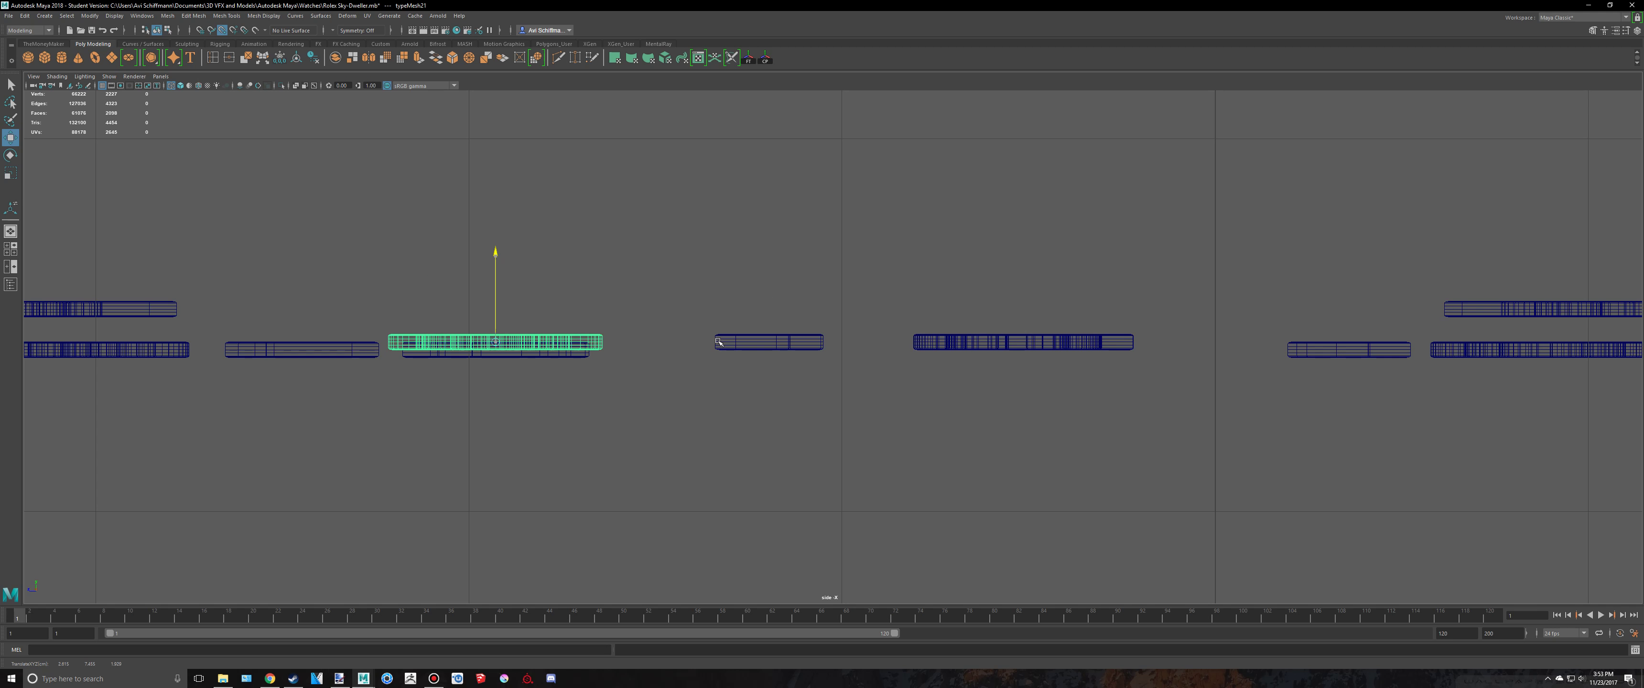
pyautogui.keyDown('alt'); pyautogui.moveTo(668, 352); pyautogui.dragTo(799, 343, button='middle'); pyautogui.keyUp('alt')
pyautogui.keyDown('alt'); pyautogui.moveTo(798, 343); pyautogui.dragTo(983, 347, button='right'); pyautogui.keyUp('alt')
pyautogui.press('v')
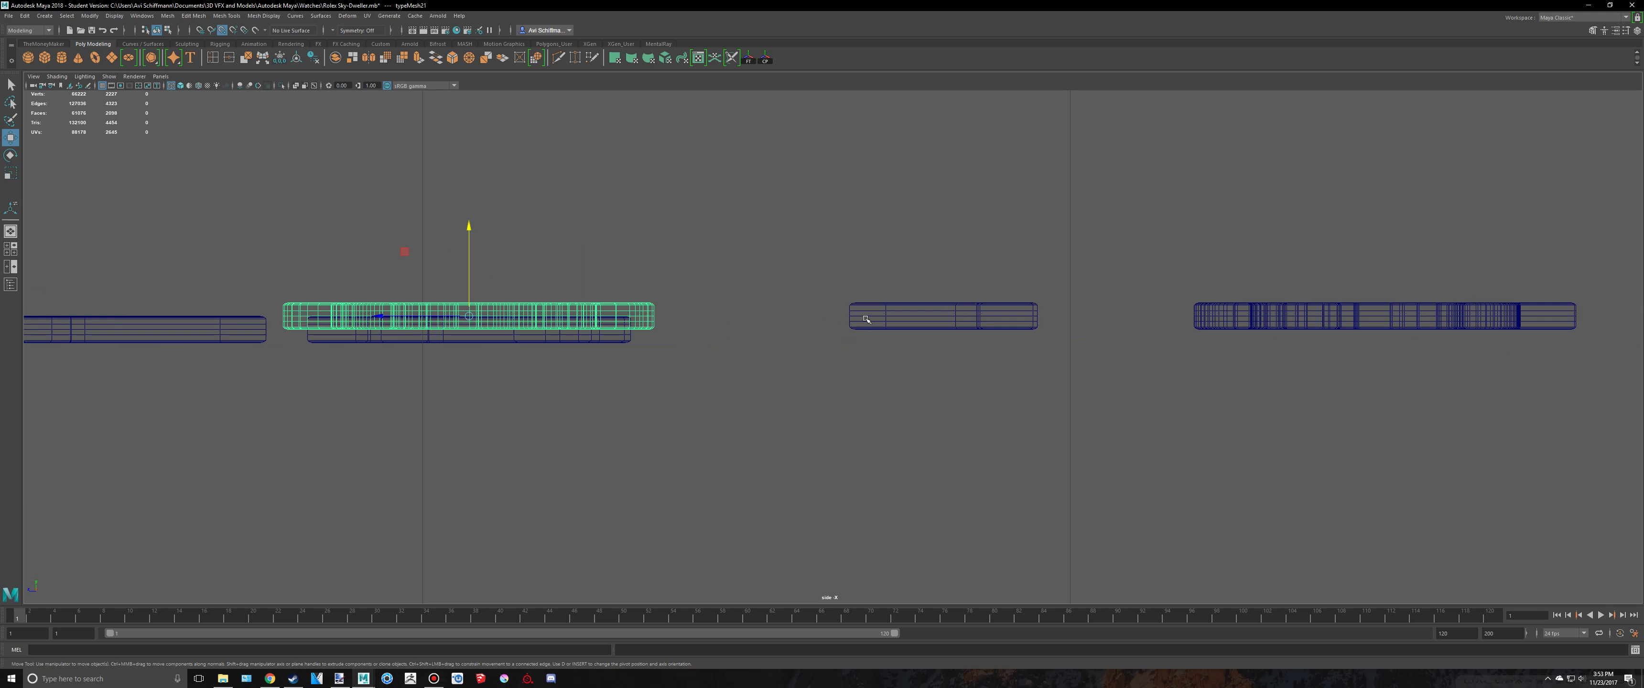
pyautogui.moveTo(866, 319); pyautogui.dragTo(851, 312, button='middle')
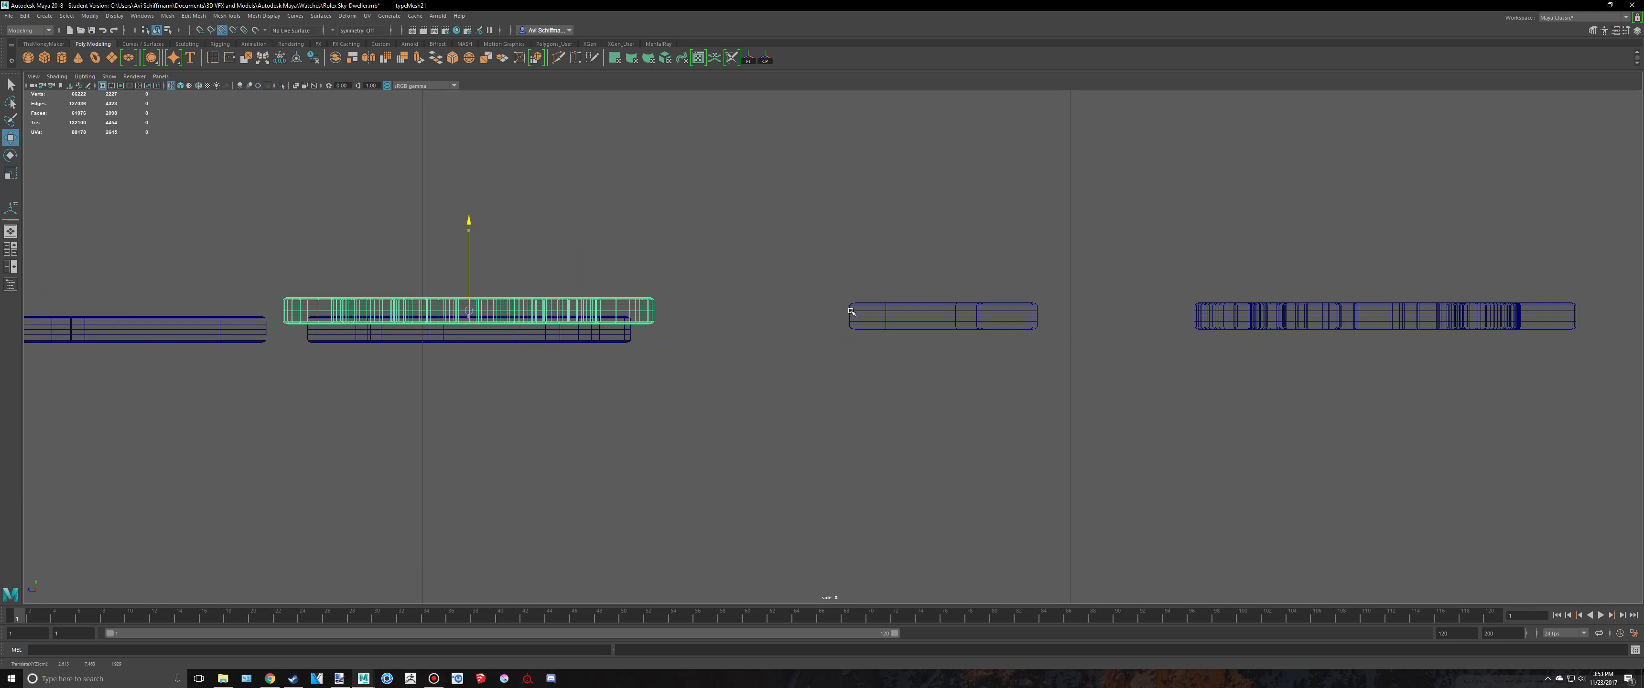
# Raise the "14" and "8" numerals one after the other to the height of the "6" numeral using vertex snapping
pyautogui.keyDown('alt'); pyautogui.moveTo(186, 331); pyautogui.dragTo(587, 368, button='middle'); pyautogui.keyUp('alt')
pyautogui.click(592, 361)
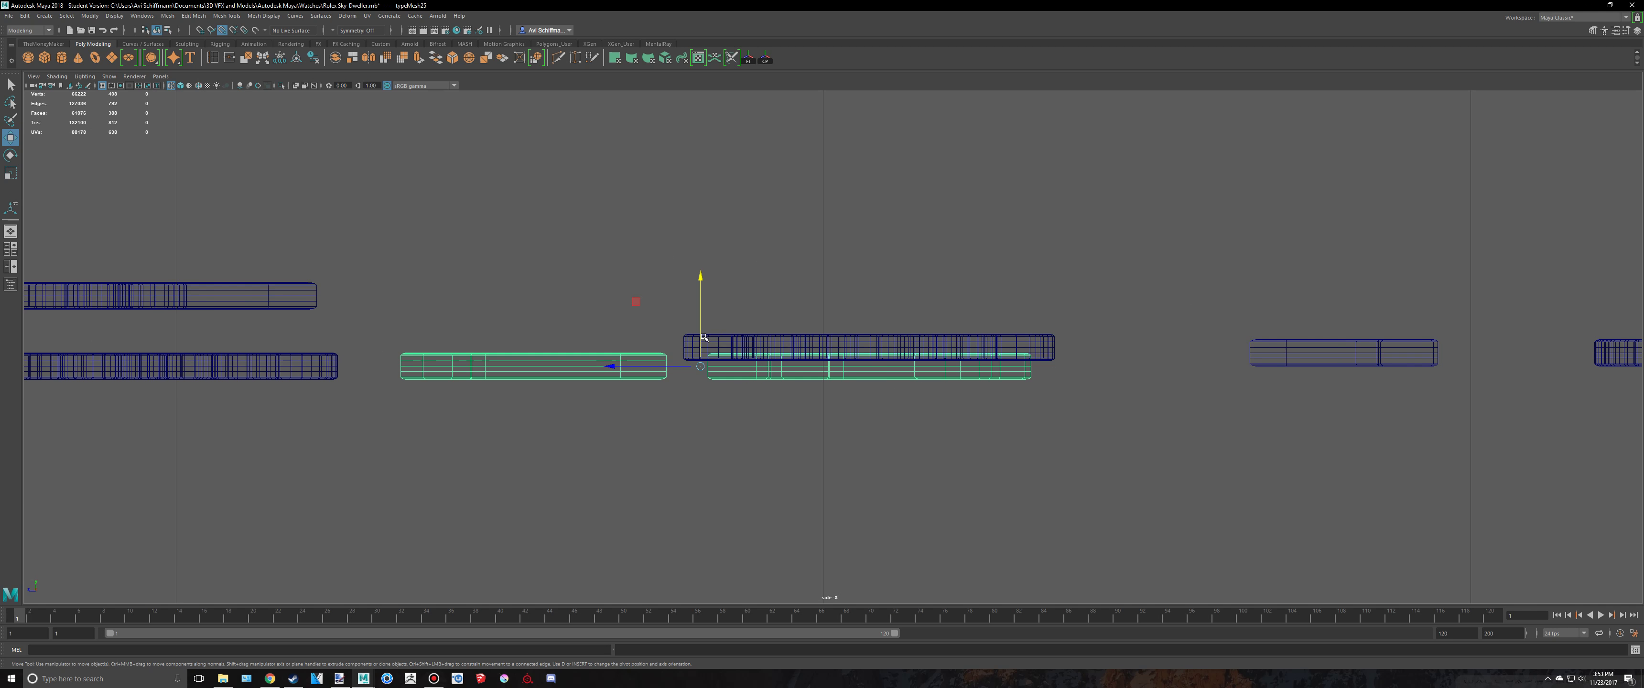
pyautogui.moveTo(700, 279); pyautogui.dragTo(949, 334)
pyautogui.moveTo(949, 334); pyautogui.dragTo(953, 347, button='middle')
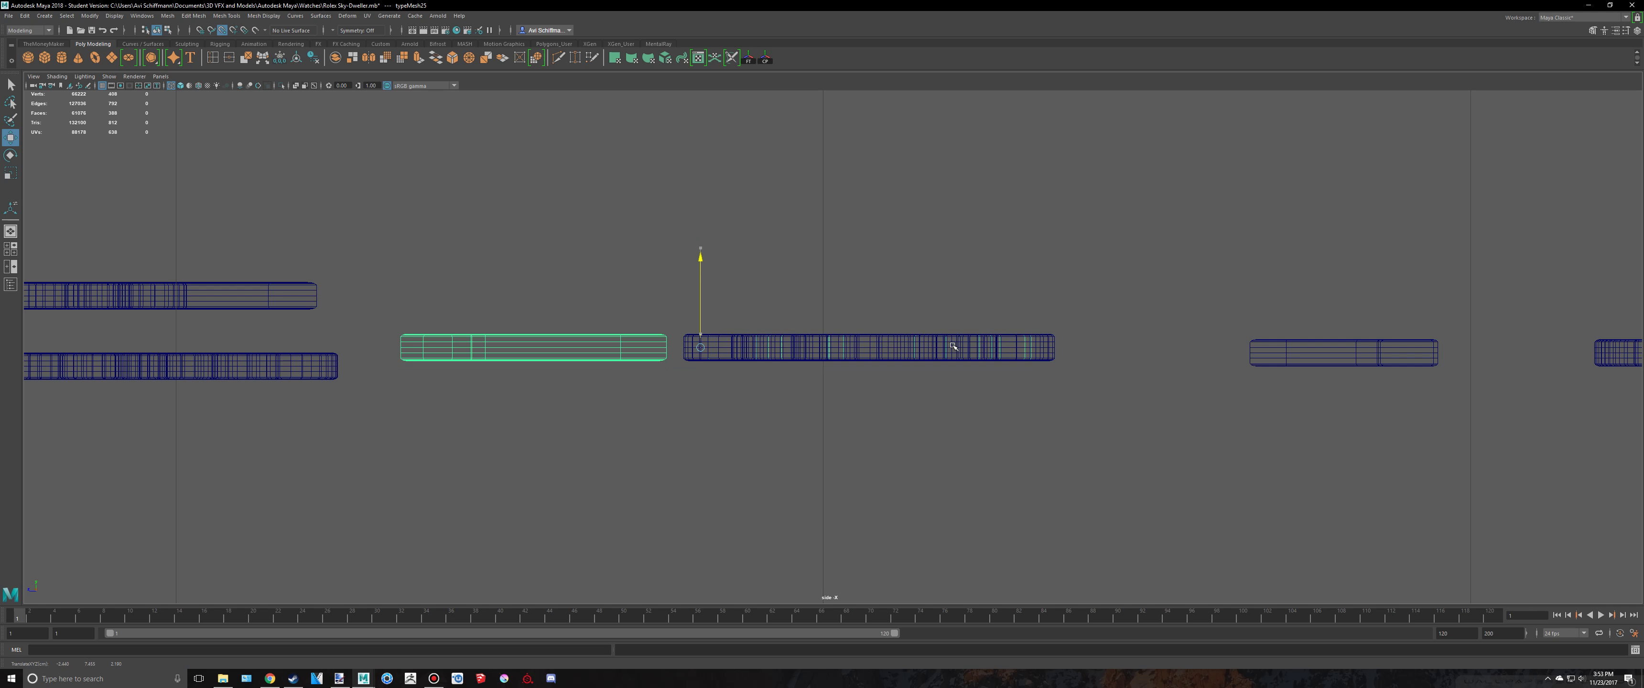
pyautogui.keyDown('alt'); pyautogui.moveTo(851, 363); pyautogui.dragTo(1123, 372, button='middle'); pyautogui.keyUp('alt')
pyautogui.click(528, 361)
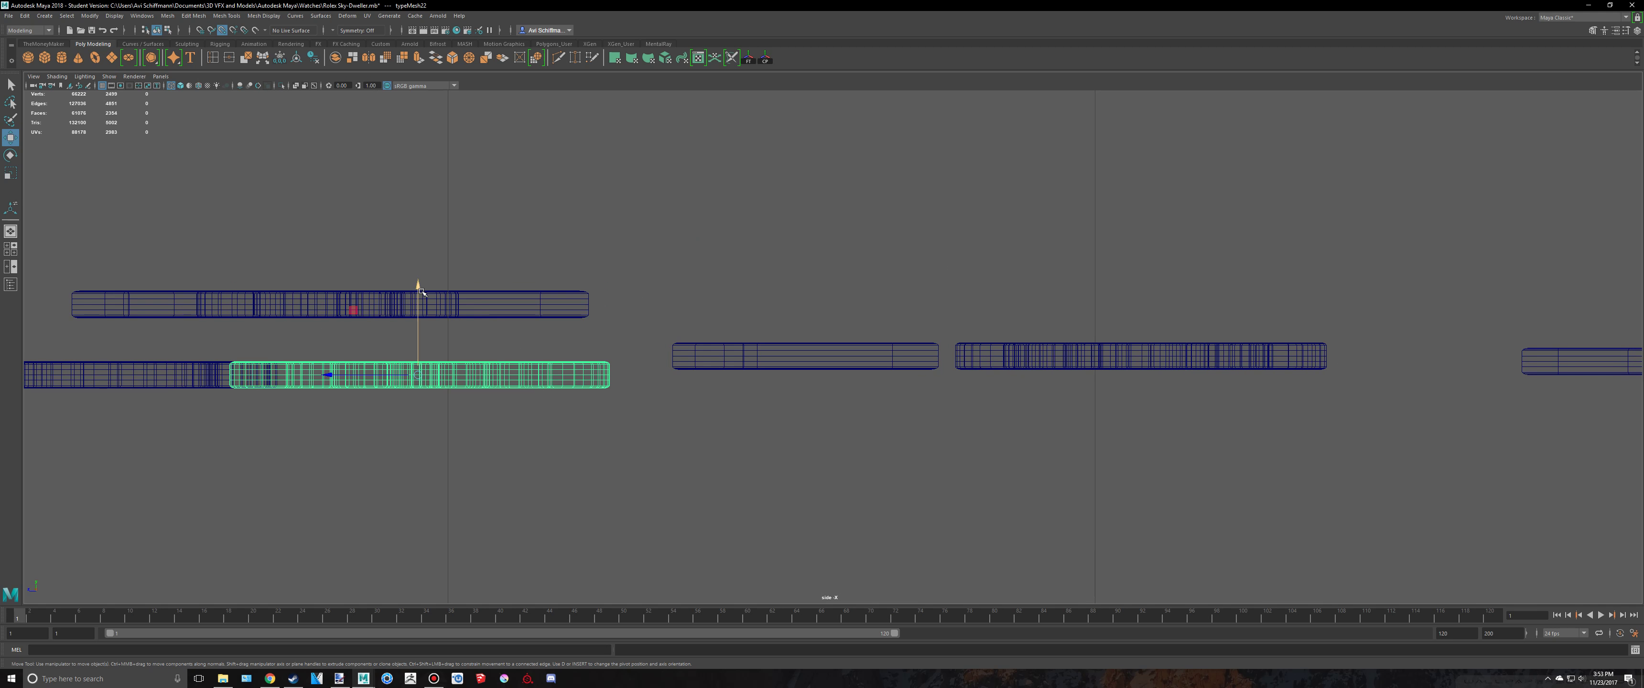
pyautogui.moveTo(421, 291)
pyautogui.mouseDown()
pyautogui.moveTo(420, 204)
pyautogui.moveTo(421, 272)
pyautogui.mouseUp()
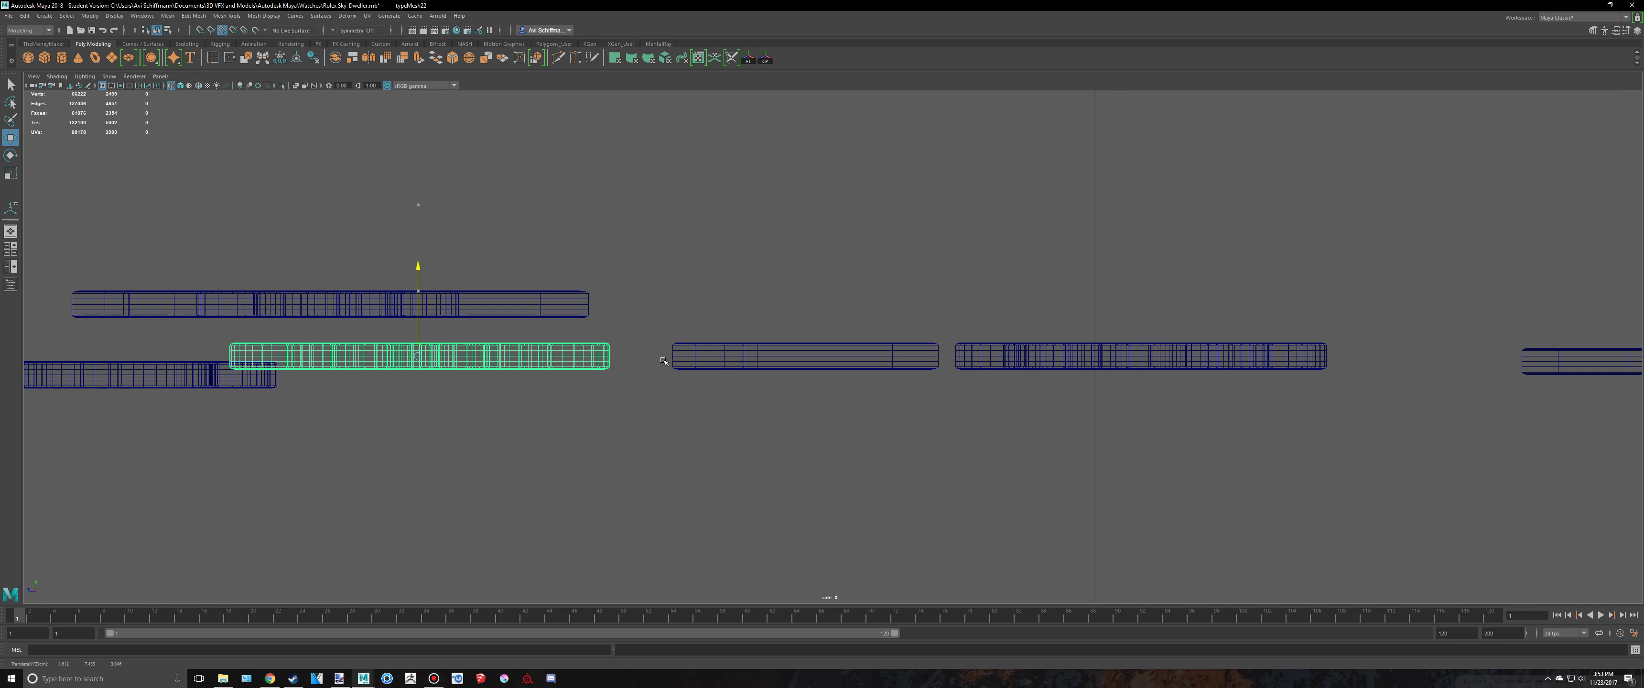
# Lower the "12" numeral and raise the "10" numeral with vertex snapping so both align with the "8" numeral
pyautogui.click(370, 304)
pyautogui.keyDown('alt'); pyautogui.moveTo(370, 262); pyautogui.dragTo(550, 298, button='middle'); pyautogui.keyUp('alt')
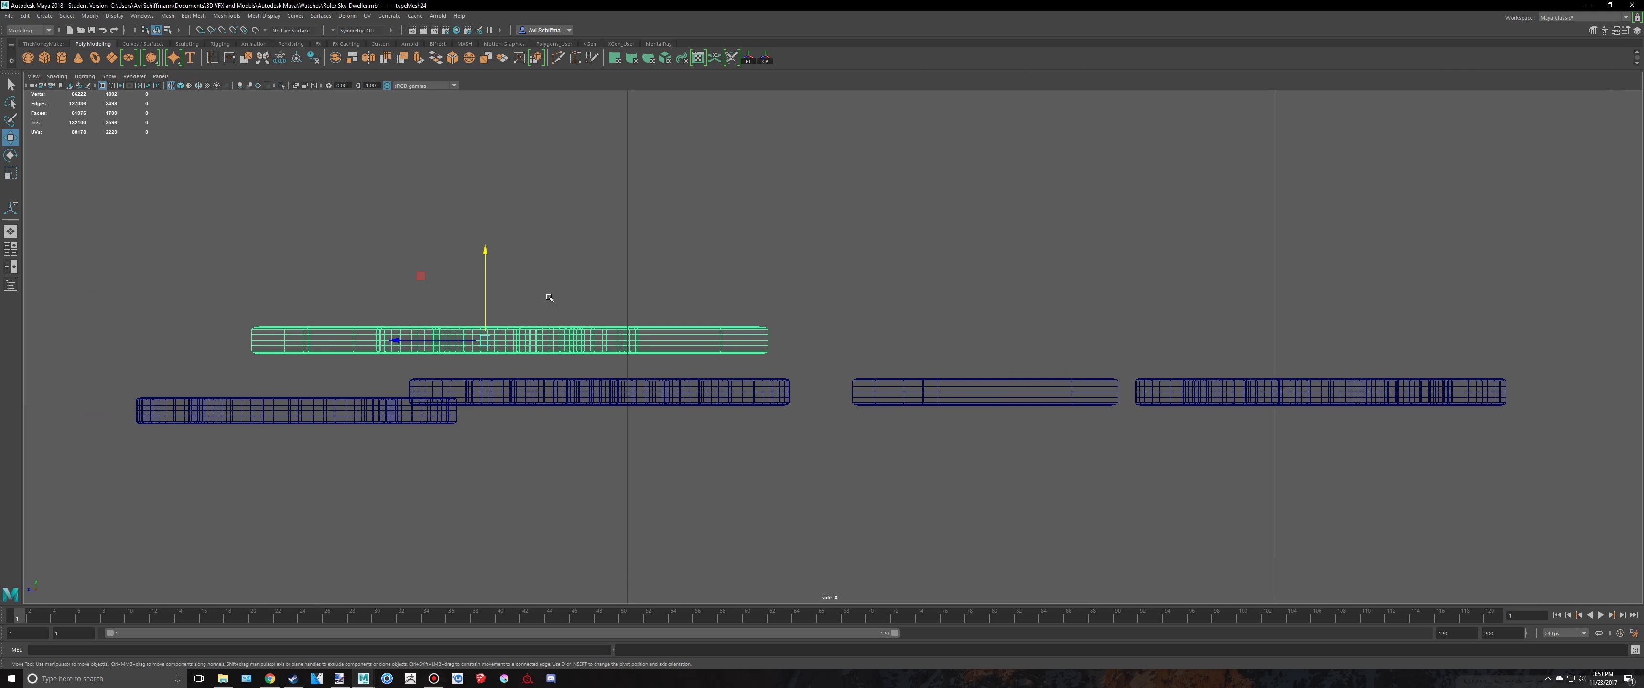
pyautogui.moveTo(485, 251); pyautogui.dragTo(495, 404)
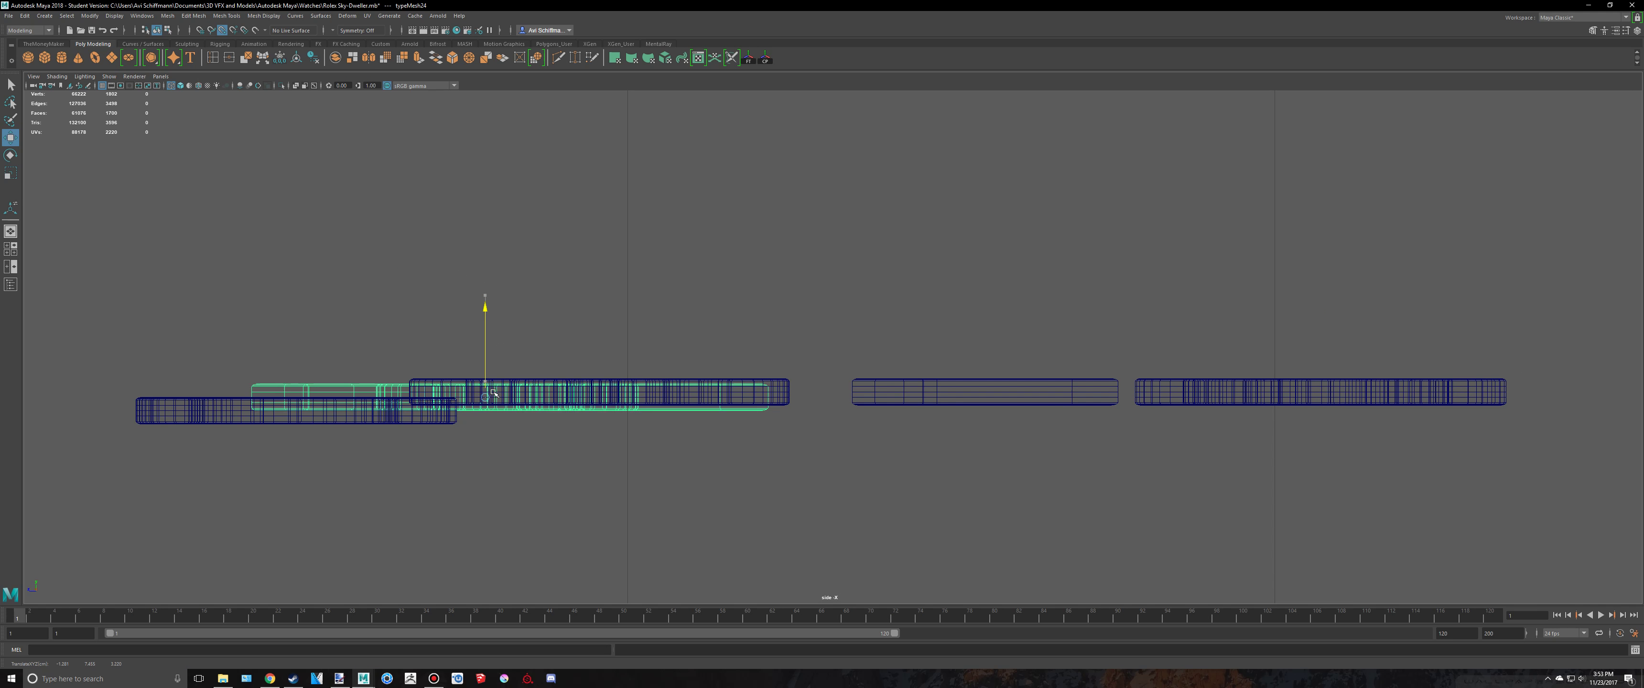
pyautogui.click(340, 412)
pyautogui.press('v')
pyautogui.moveTo(298, 329); pyautogui.dragTo(327, 399)
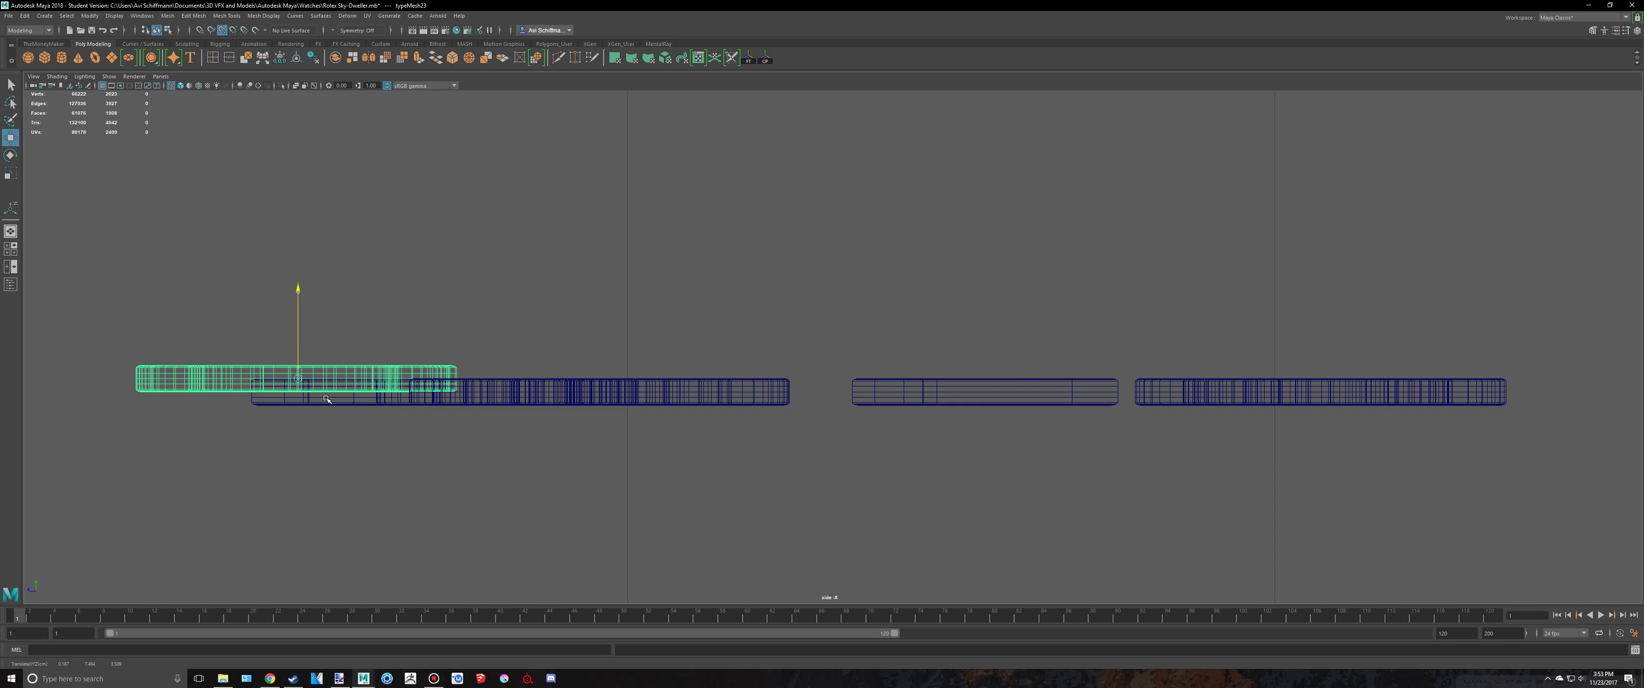
pyautogui.moveTo(326, 399); pyautogui.dragTo(326, 393, button='middle')
# Vertex-snap the "18" numeral up to the aligned row and the "2" numeral down to the height of the "18"
pyautogui.scroll(-10, 386, 380)
pyautogui.keyDown('alt'); pyautogui.moveTo(1111, 327); pyautogui.dragTo(939, 327, button='middle'); pyautogui.keyUp('alt')
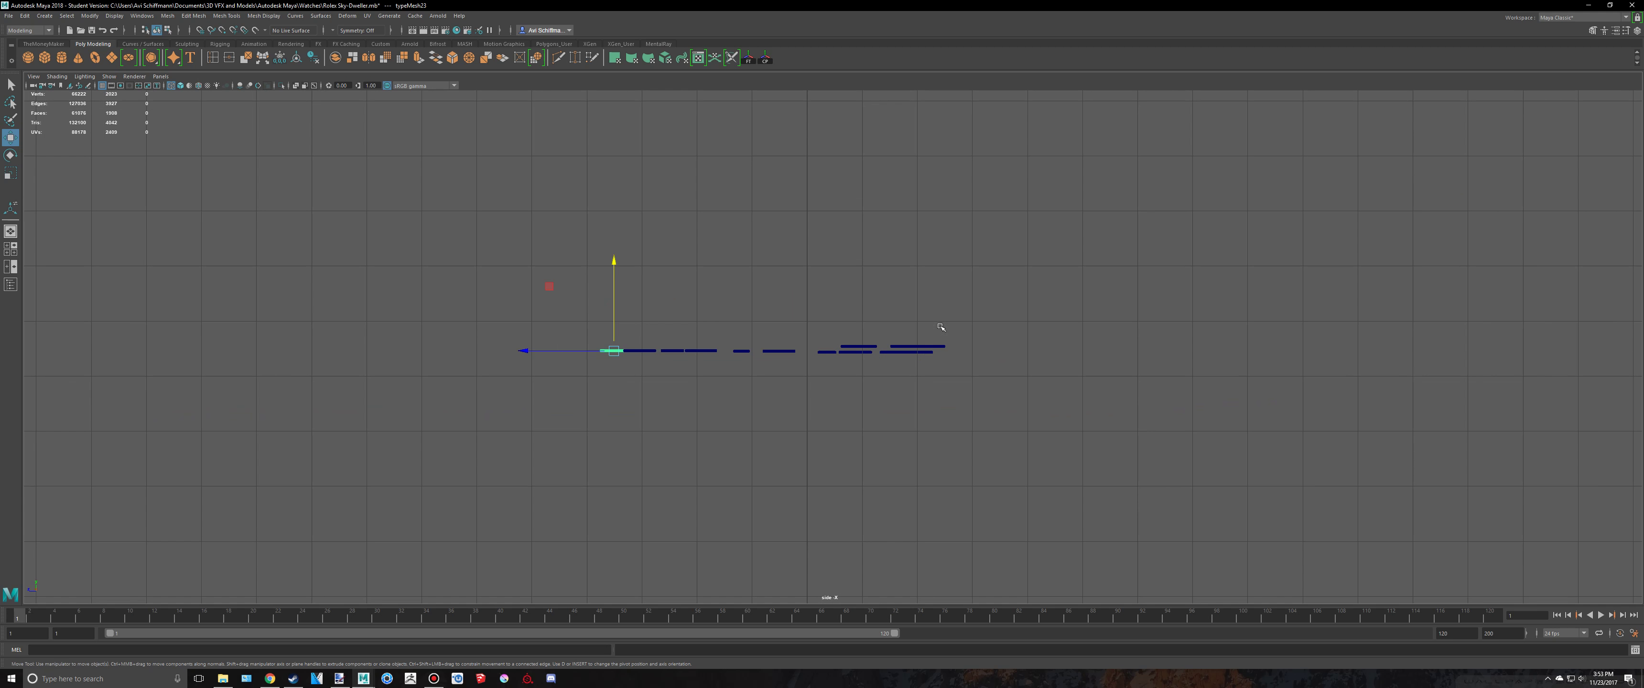
pyautogui.scroll(3, 939, 326)
pyautogui.click(908, 349)
pyautogui.press('f')
pyautogui.scroll(-7, 816, 359)
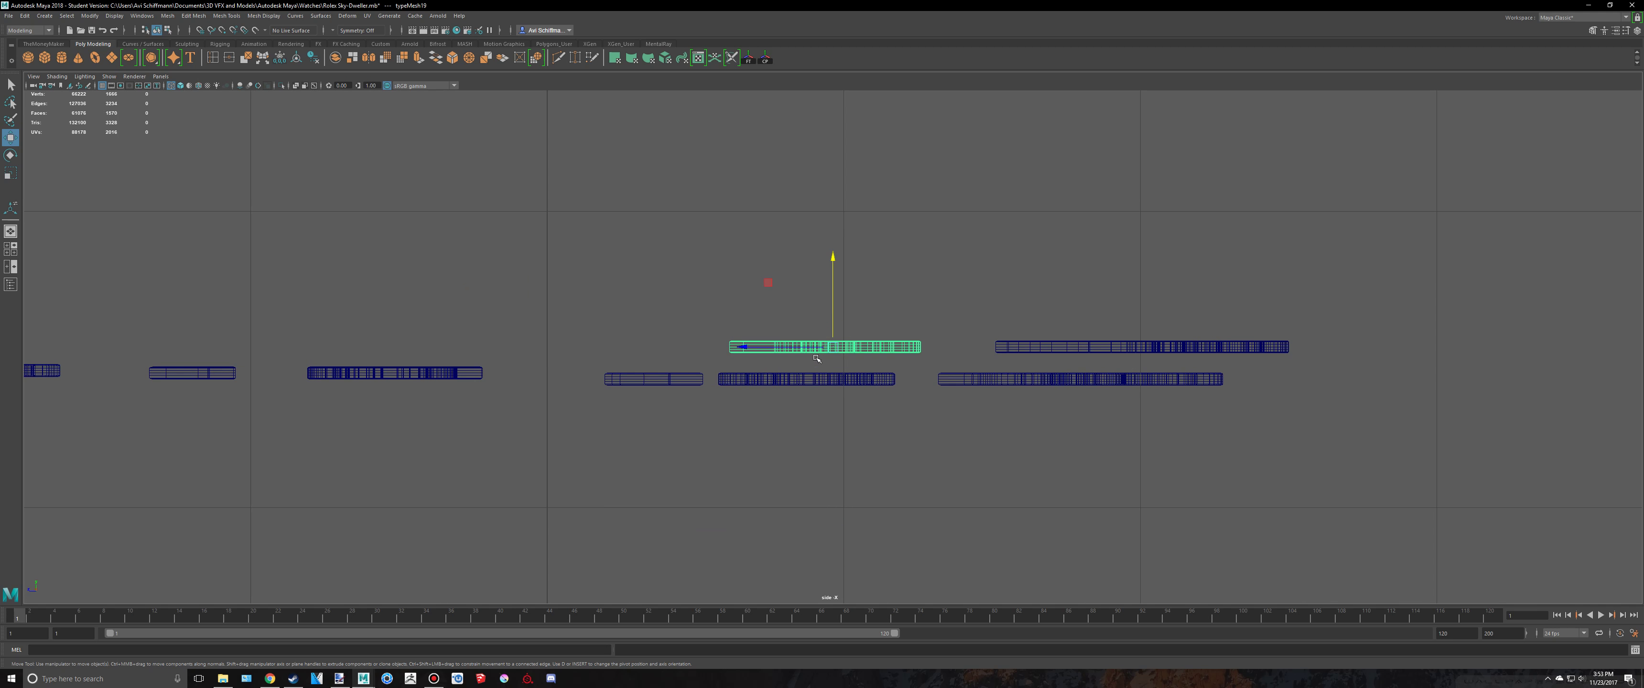
pyautogui.click(630, 382)
pyautogui.scroll(3, 664, 384)
pyautogui.press('v')
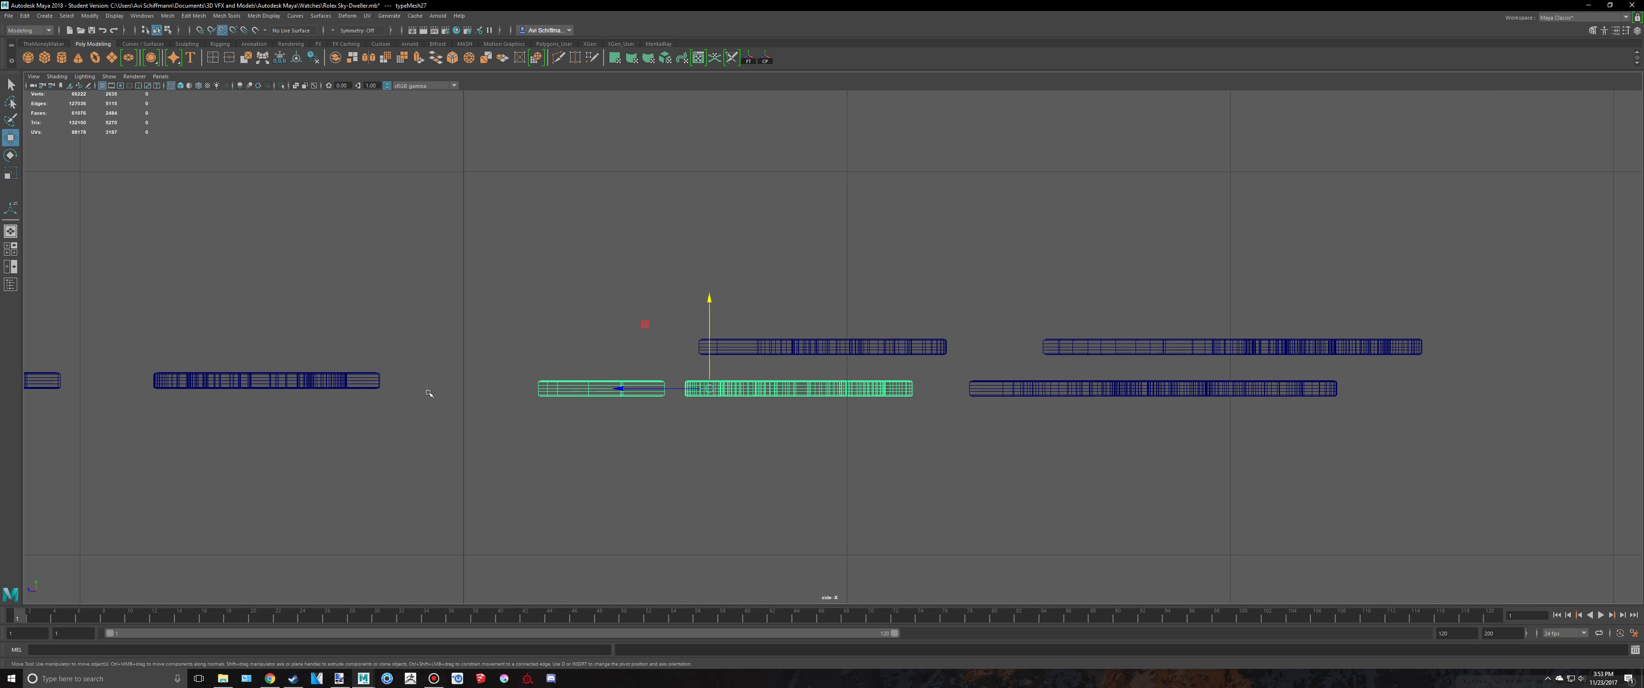
pyautogui.moveTo(365, 386); pyautogui.dragTo(371, 376, button='middle')
pyautogui.click(835, 352)
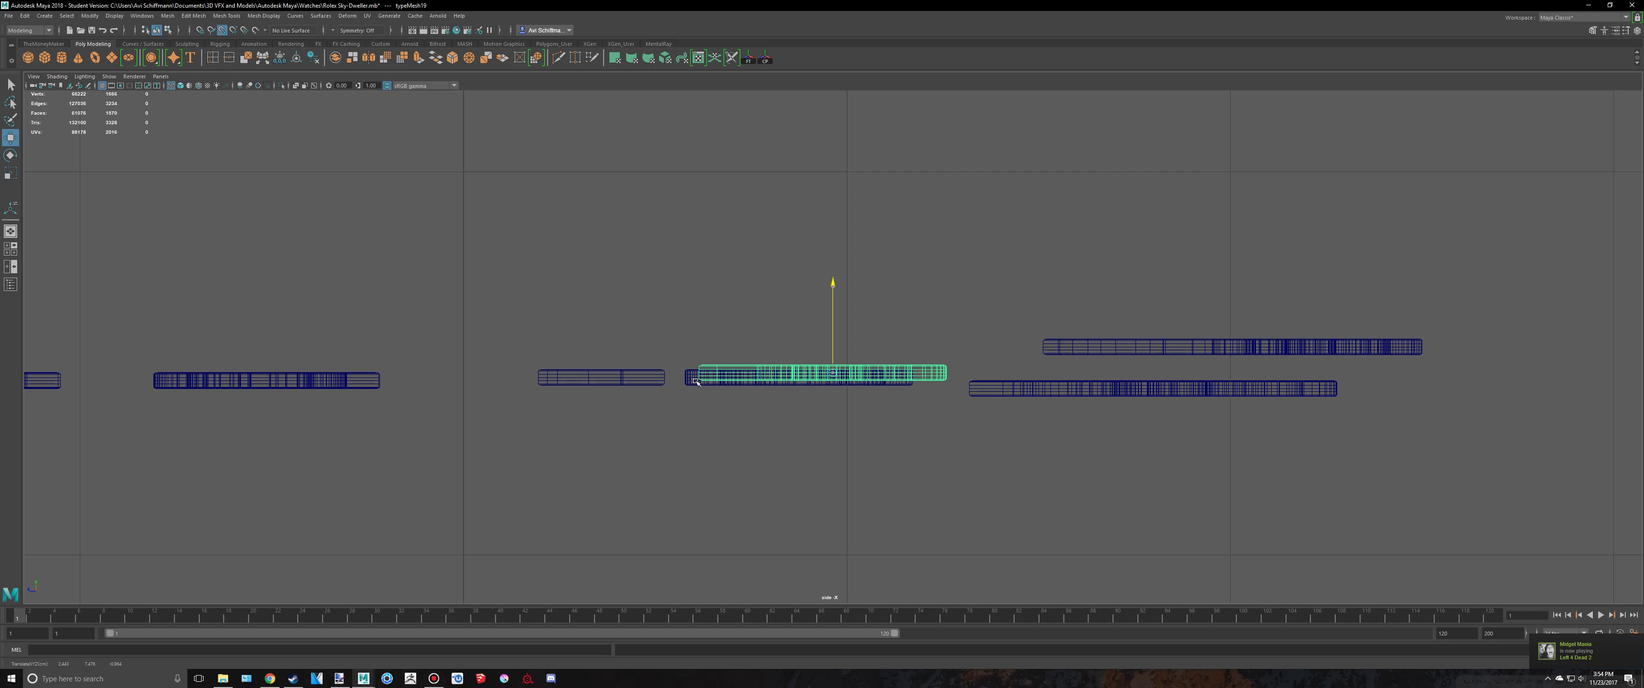
pyautogui.moveTo(696, 382); pyautogui.dragTo(698, 378, button='middle')
# Select the "24" numeral and vertex-snap it down to the height of the "2" numeral
pyautogui.click(1118, 350)
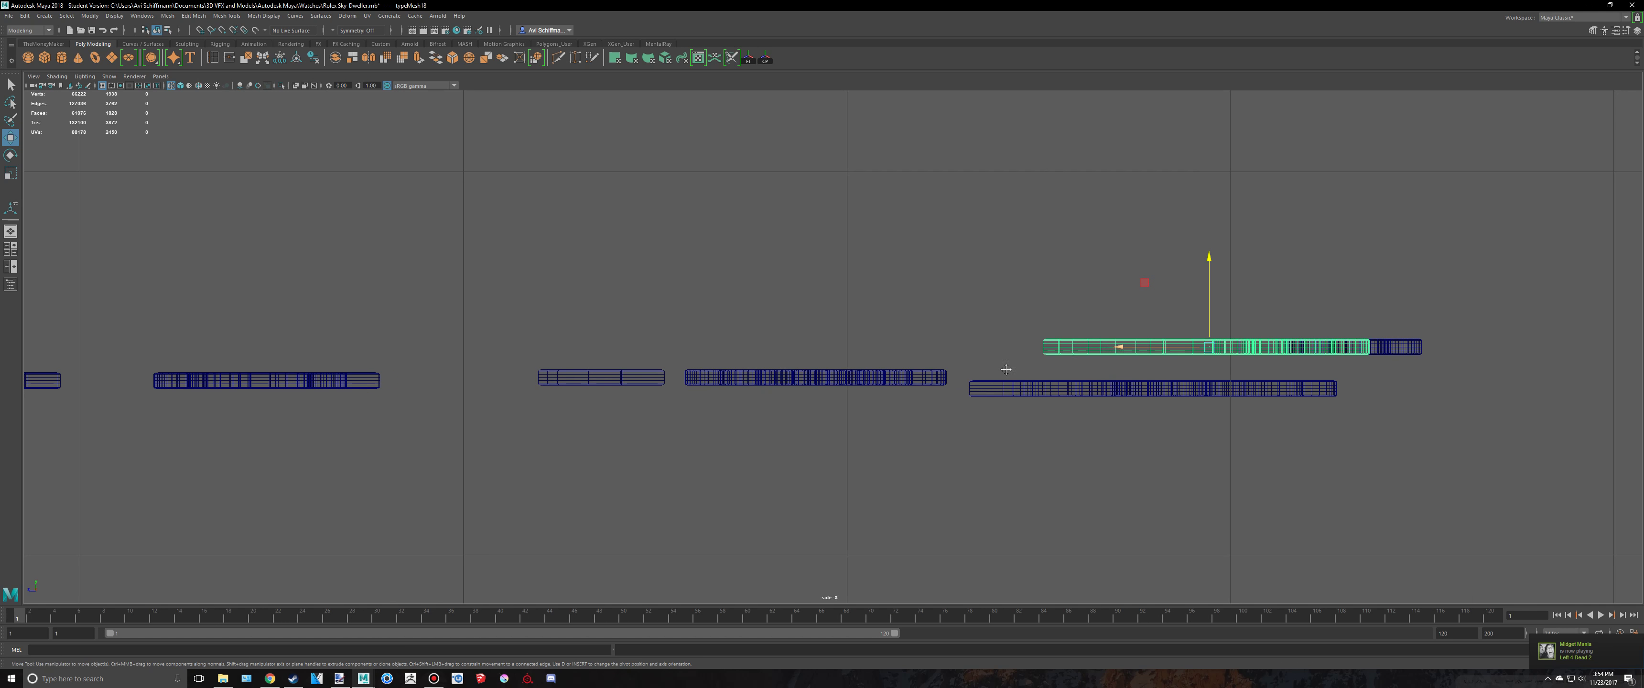
pyautogui.keyDown('alt'); pyautogui.moveTo(1227, 347); pyautogui.dragTo(1000, 365, button='middle'); pyautogui.keyUp('alt')
pyautogui.scroll(2, 1001, 365)
pyautogui.click(1023, 280)
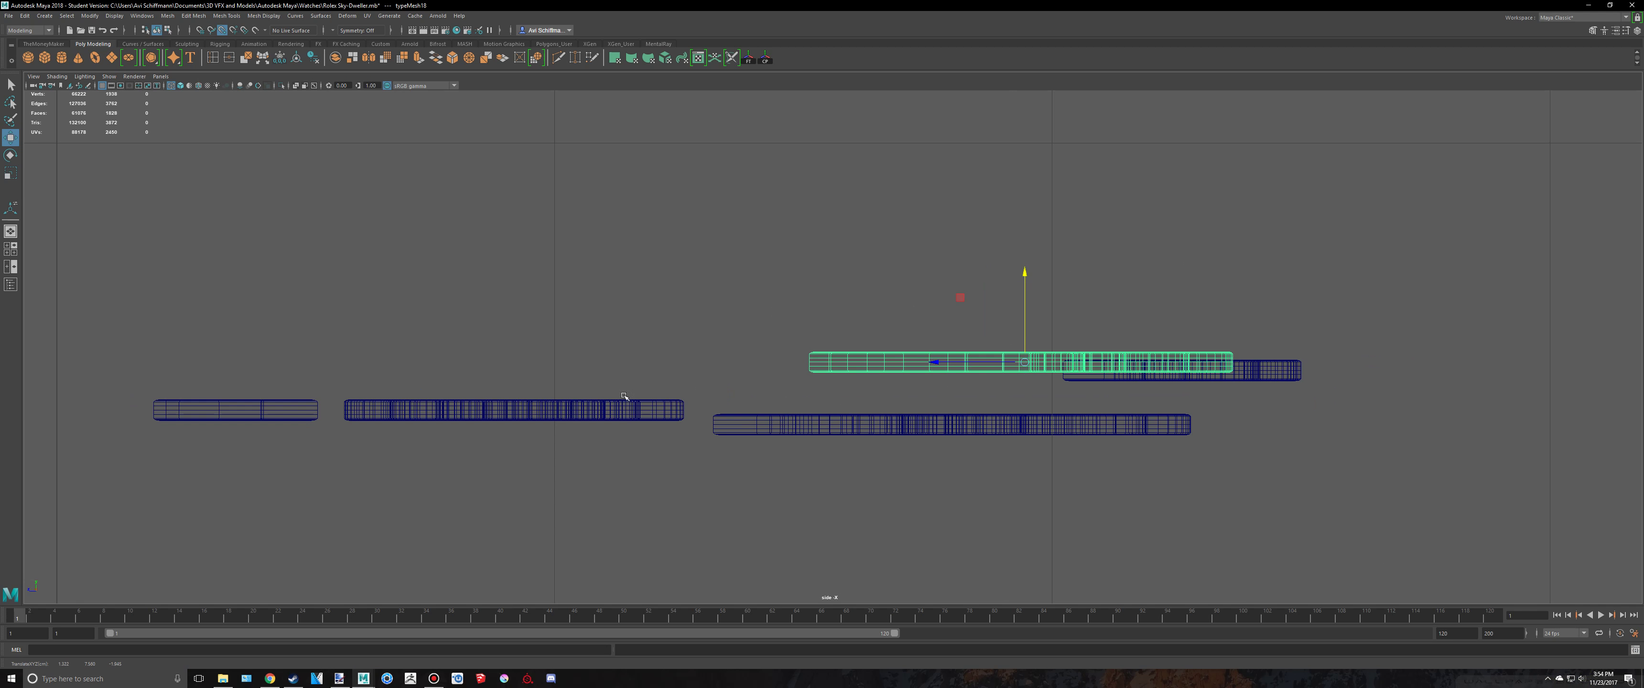
pyautogui.moveTo(660, 412); pyautogui.dragTo(660, 409, button='middle')
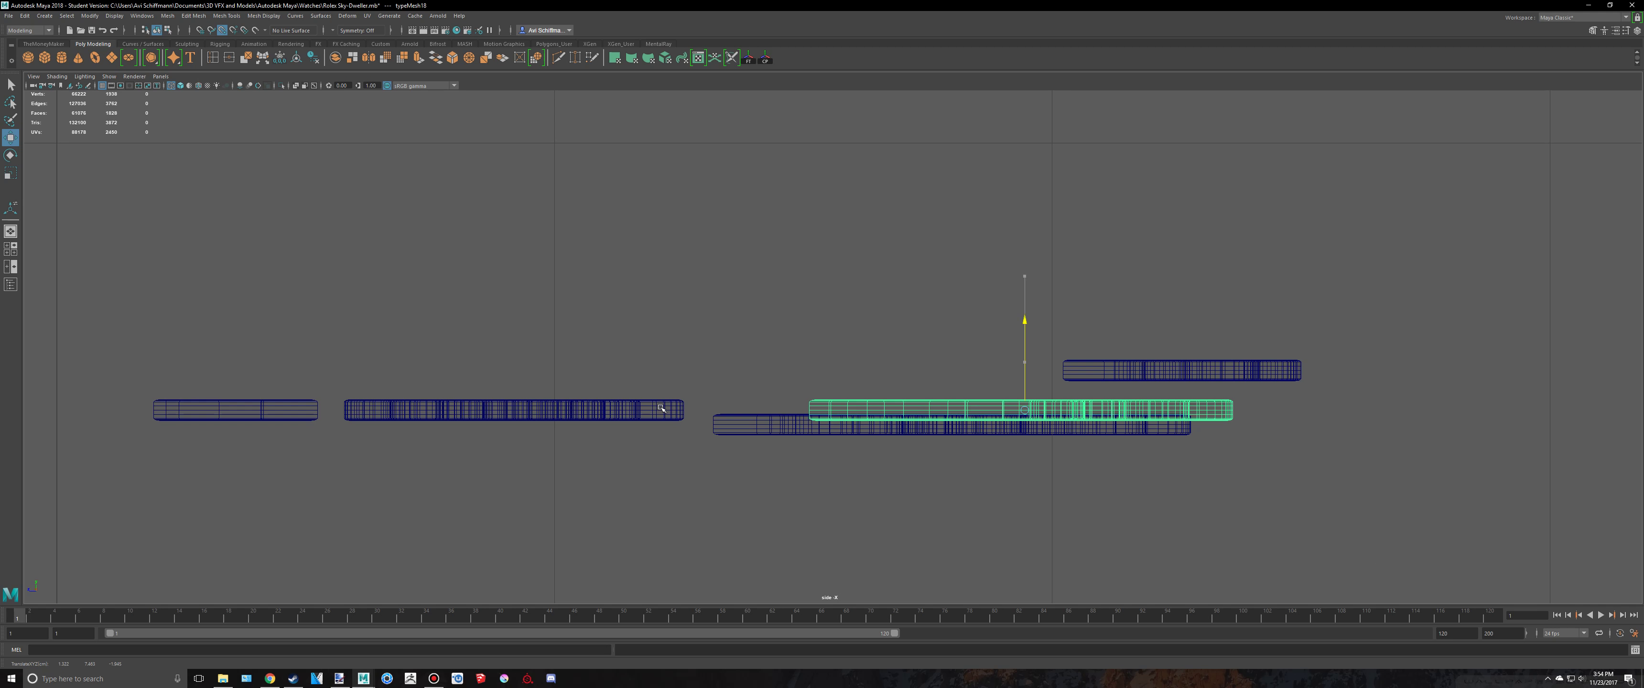
# Vertex-snap the "20" and "22" numerals vertically to the common numeral height and clear the selection
pyautogui.click(776, 423)
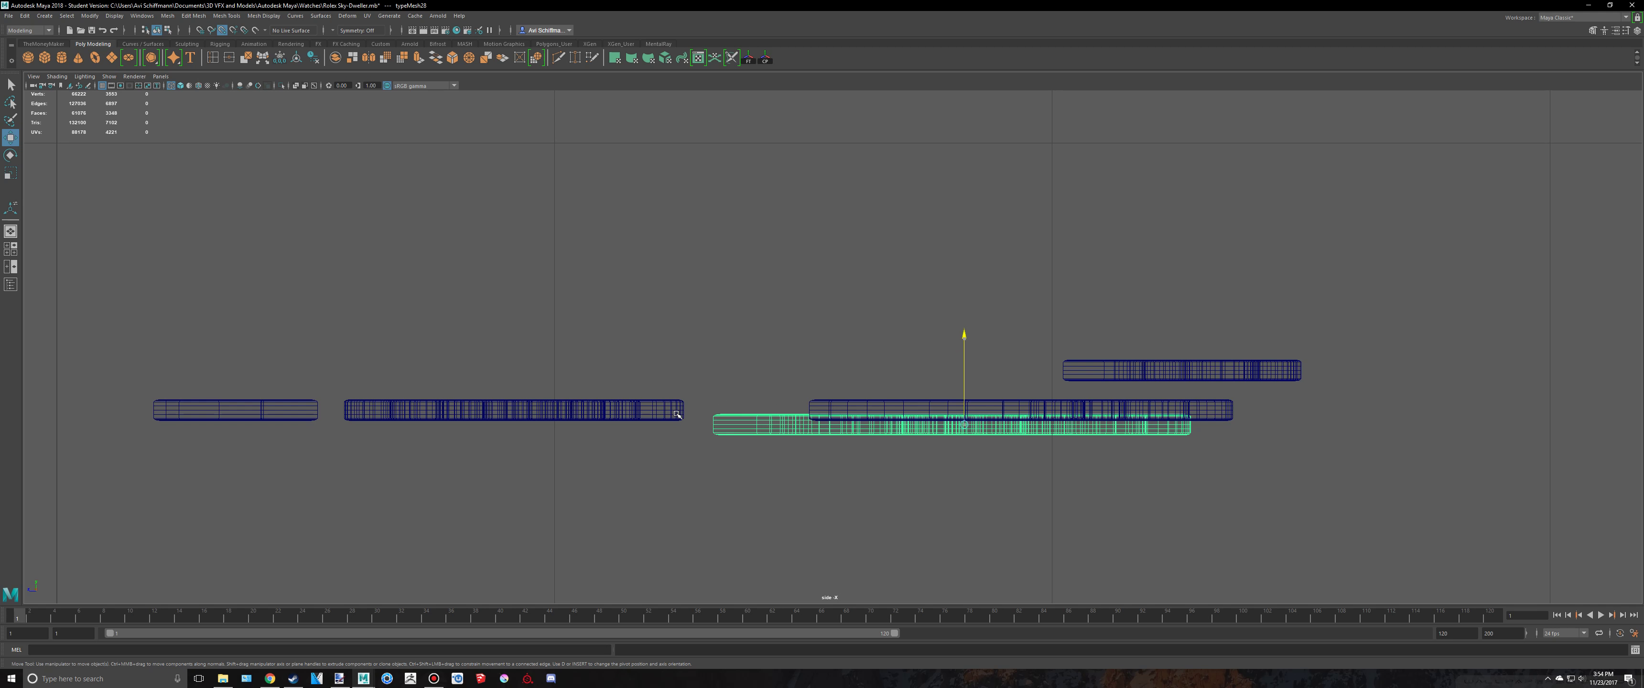
pyautogui.moveTo(677, 415); pyautogui.dragTo(654, 410, button='middle')
pyautogui.click(1101, 373)
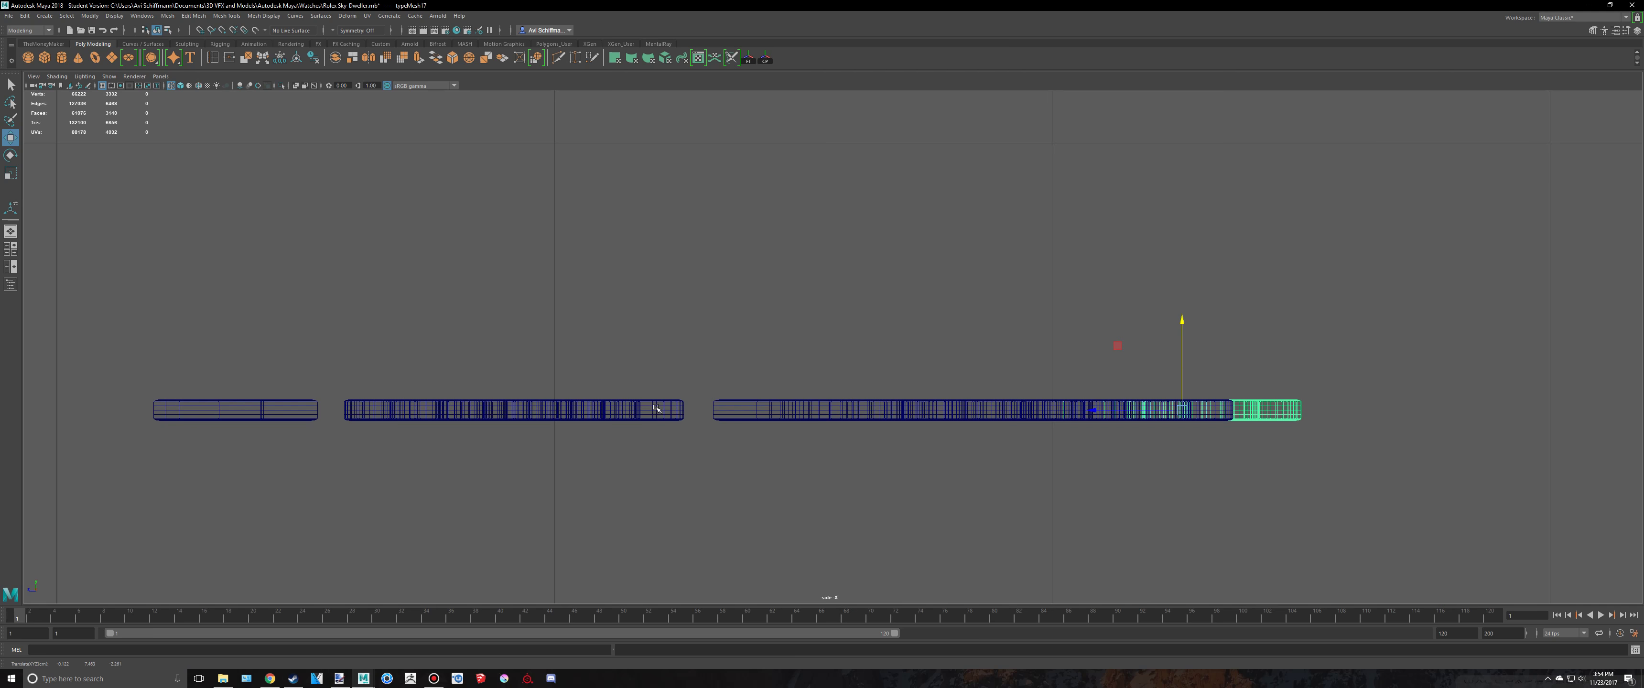
pyautogui.scroll(-5, 657, 409)
pyautogui.click(928, 421)
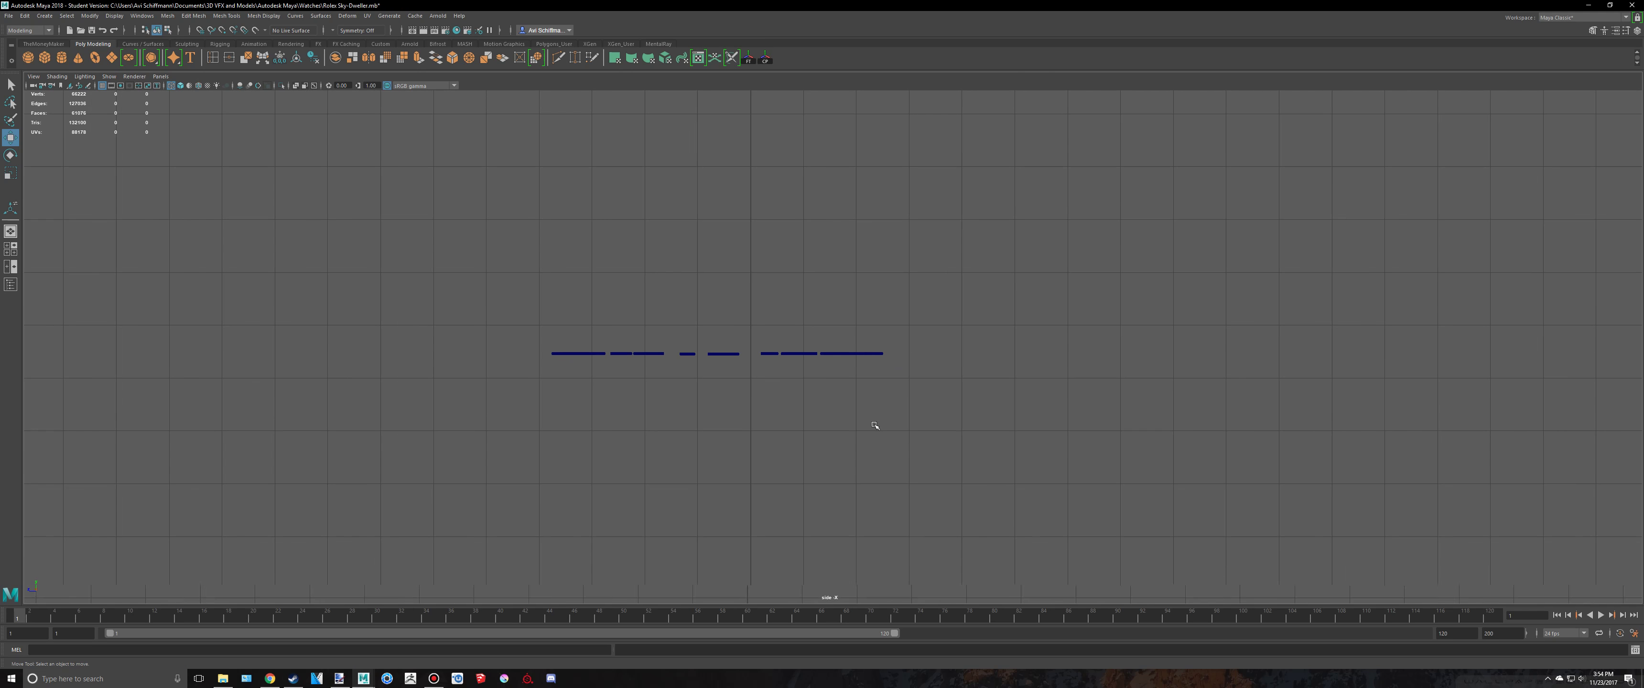
# Select all the 24-hour ring numerals floating above the dial in the perspective view
pyautogui.press('space')
pyautogui.press('space')
pyautogui.scroll(-5, 688, 311)
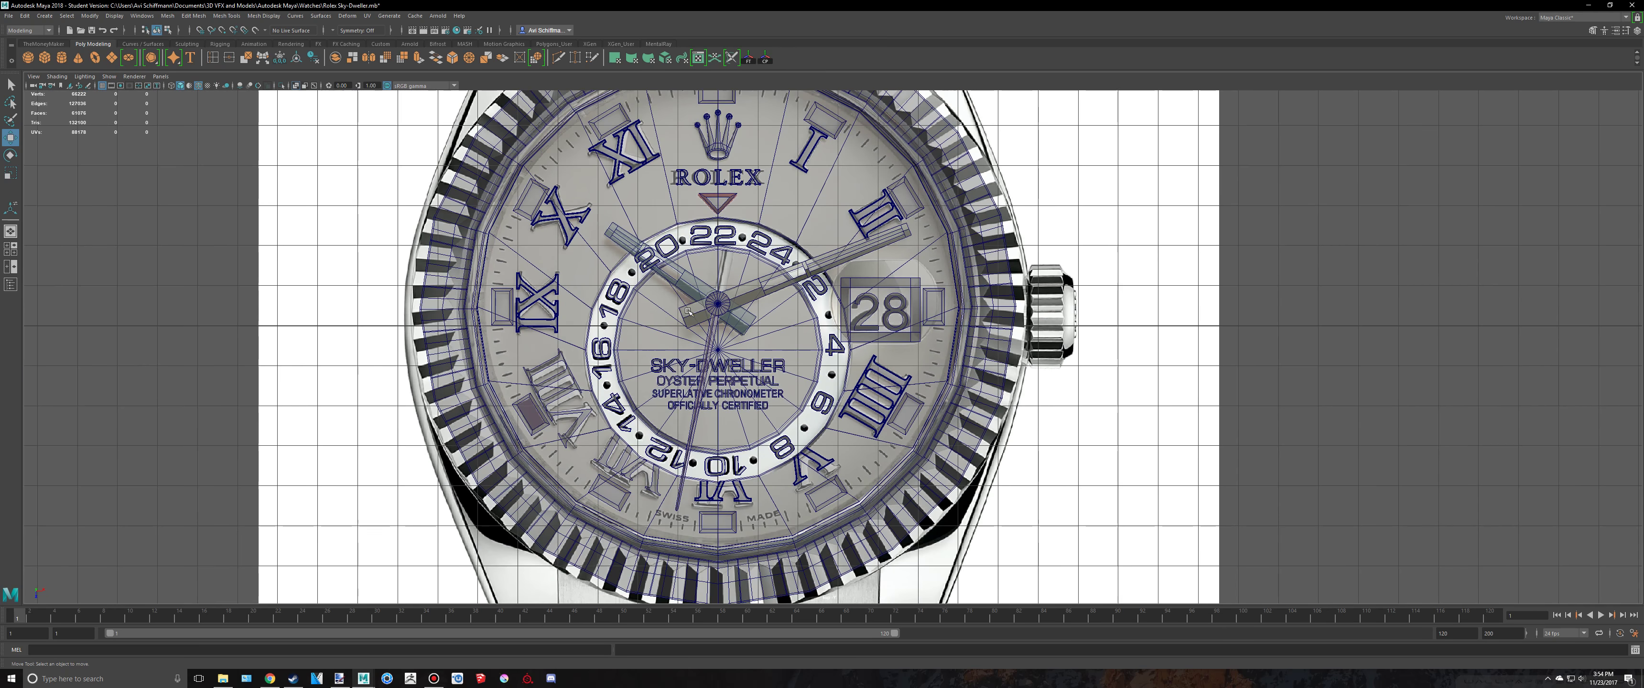
pyautogui.press('space')
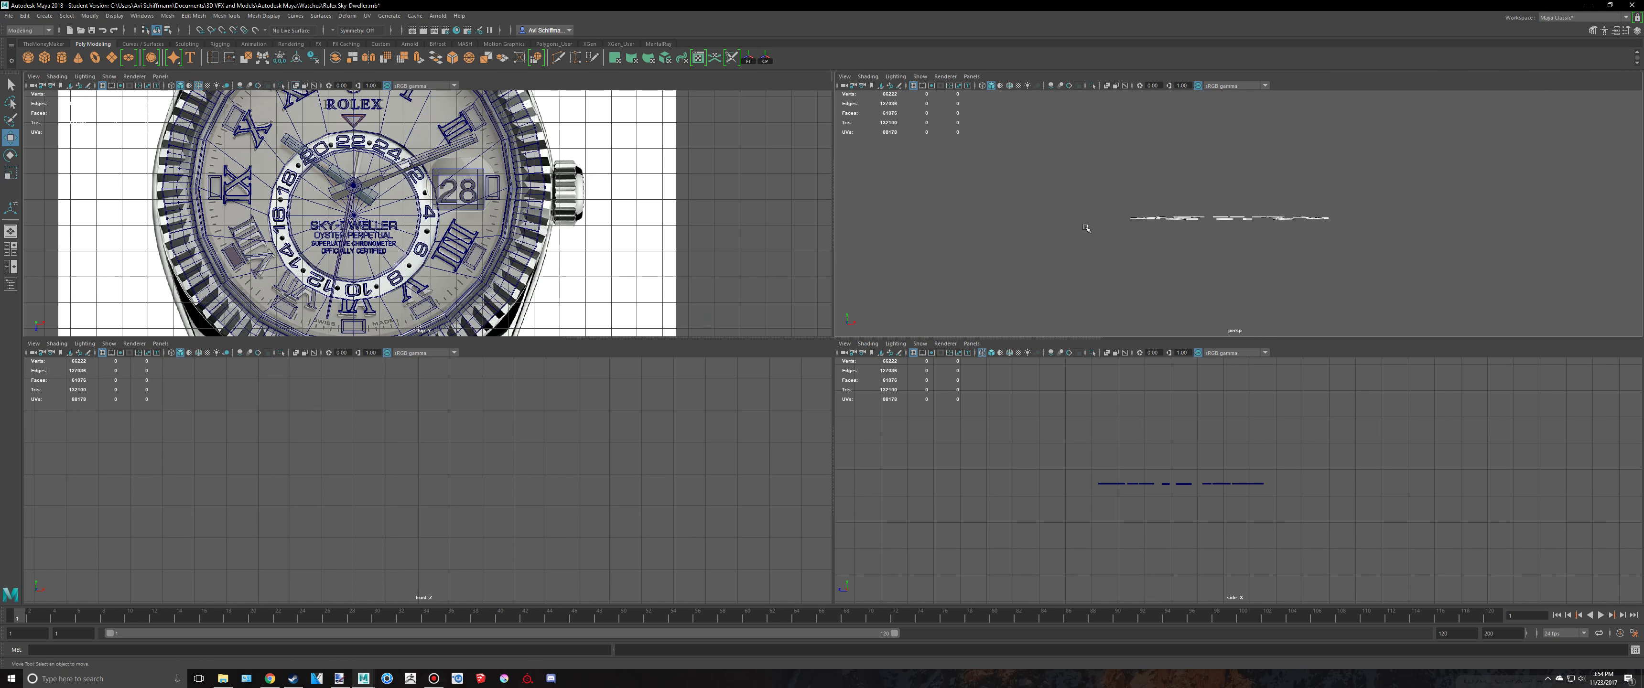
pyautogui.press('space')
pyautogui.keyDown('alt'); pyautogui.moveTo(1040, 270); pyautogui.dragTo(1050, 258); pyautogui.keyUp('alt')
pyautogui.moveTo(475, 218); pyautogui.dragTo(1075, 401)
pyautogui.moveTo(933, 361); pyautogui.dragTo(1002, 151, button='right')
pyautogui.keyDown('alt'); pyautogui.moveTo(1002, 154); pyautogui.dragTo(957, 242); pyautogui.keyUp('alt')
pyautogui.click(967, 251)
pyautogui.hotkey('ctrl', 'z')
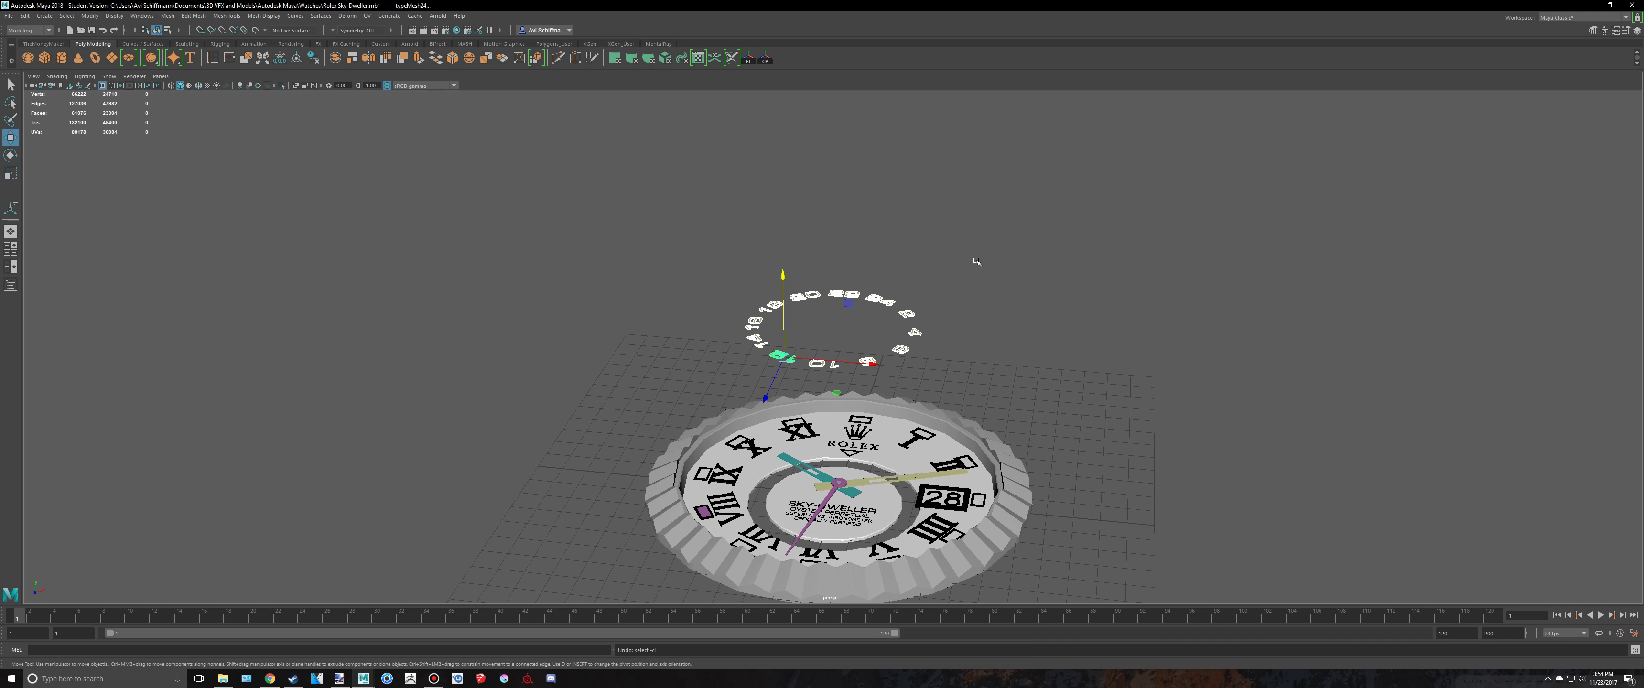
# Select all the 24-hour numerals and lower them together vertically onto the ring of the dial
pyautogui.scroll(4, 968, 307)
pyautogui.click(1049, 279)
pyautogui.moveTo(1048, 279)
pyautogui.keyDown('alt'); pyautogui.mouseDown()
pyautogui.moveTo(1033, 289)
pyautogui.moveTo(1041, 336)
pyautogui.moveTo(1036, 279)
pyautogui.mouseUp(); pyautogui.keyUp('alt')
pyautogui.moveTo(477, 252); pyautogui.dragTo(1204, 437)
pyautogui.scroll(-4, 940, 355)
pyautogui.keyDown('alt'); pyautogui.moveTo(939, 355); pyautogui.dragTo(764, 254); pyautogui.keyUp('alt')
pyautogui.moveTo(780, 313); pyautogui.dragTo(780, 511)
pyautogui.press('f')
pyautogui.keyDown('alt'); pyautogui.moveTo(856, 435); pyautogui.dragTo(818, 395); pyautogui.keyUp('alt')
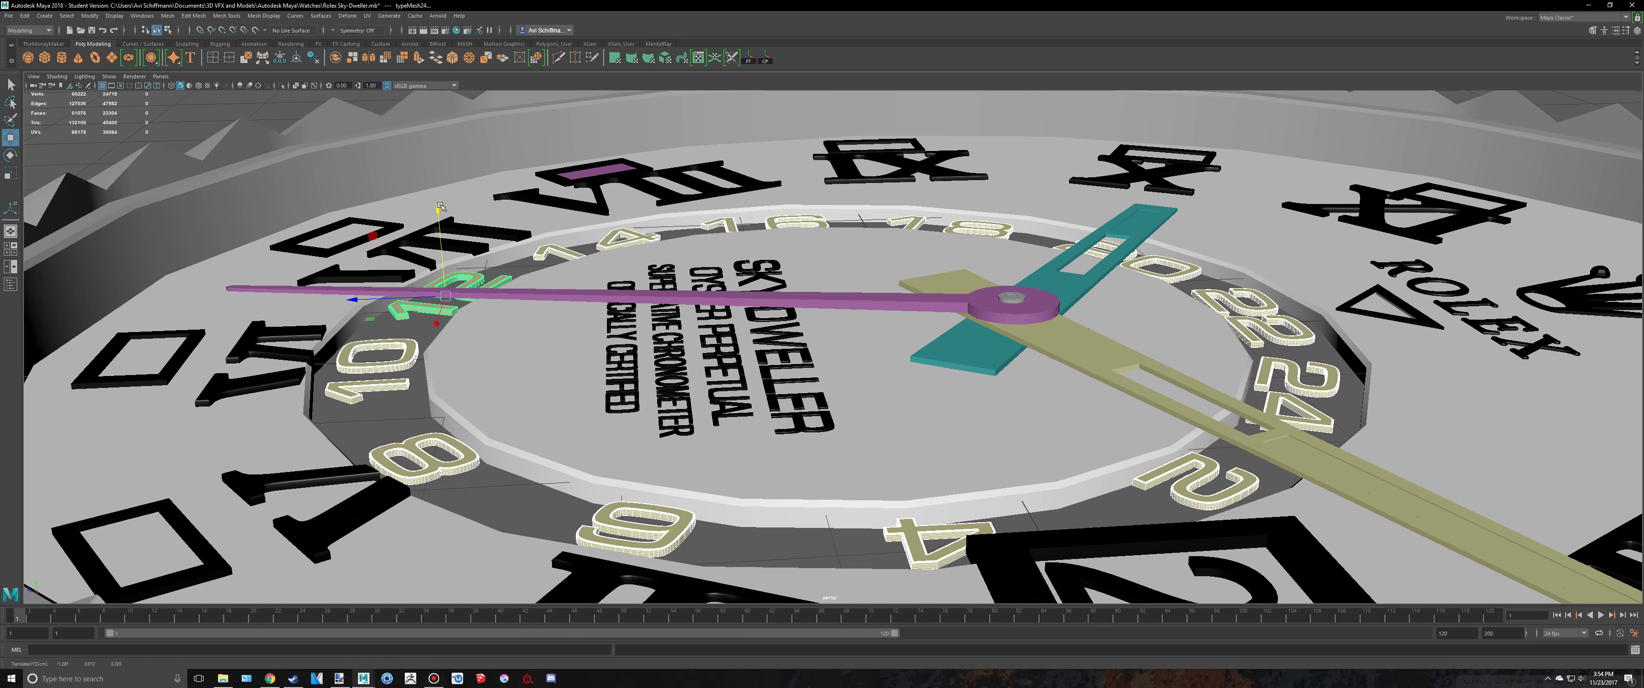
pyautogui.keyDown('alt'); pyautogui.moveTo(437, 207); pyautogui.dragTo(488, 206); pyautogui.keyUp('alt')
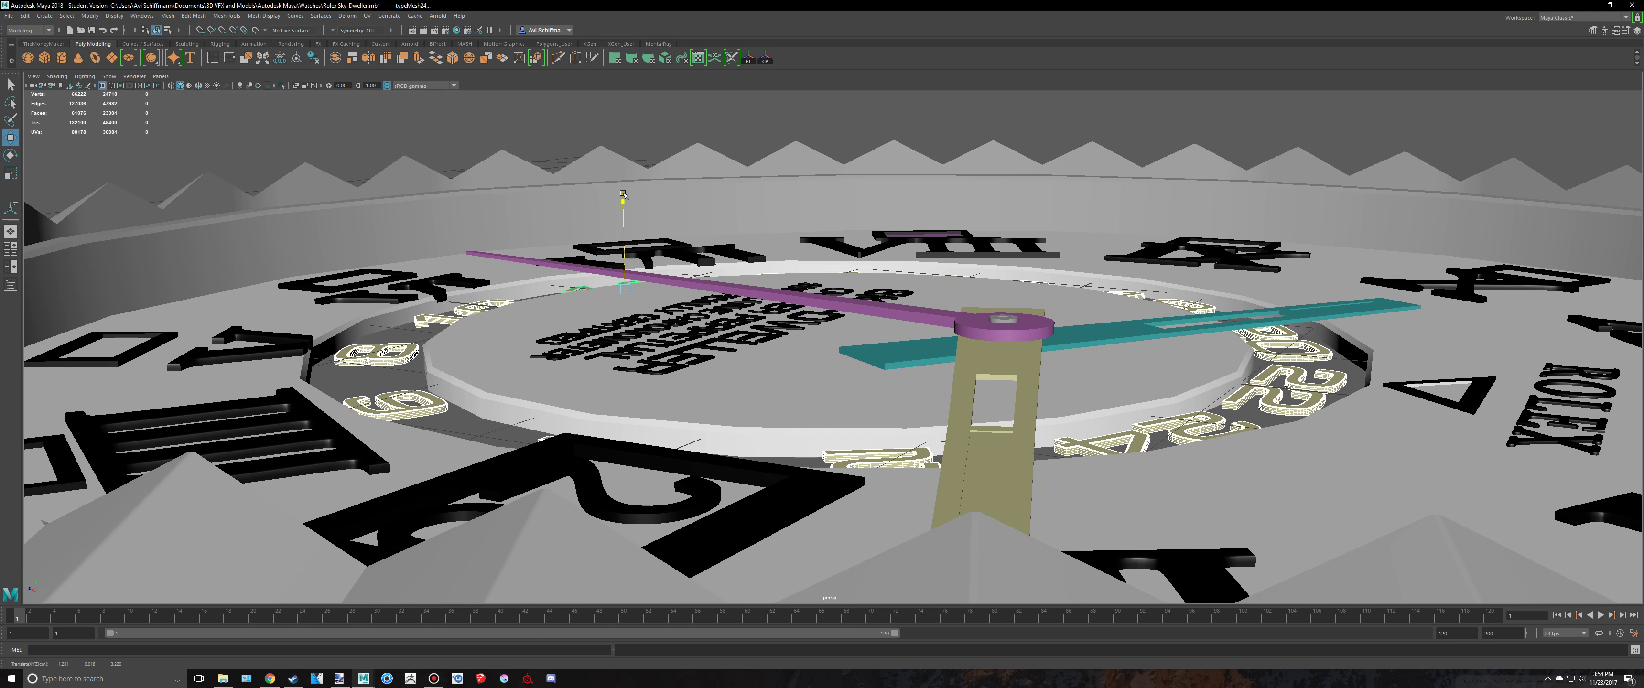
pyautogui.keyDown('alt'); pyautogui.moveTo(631, 197); pyautogui.dragTo(609, 191); pyautogui.keyUp('alt')
# Switch to Chrome to check how the ring numerals sit in the Rolex Sky-Dweller reference photo, and return to Maya
pyautogui.hotkey('alt', 'Tab')
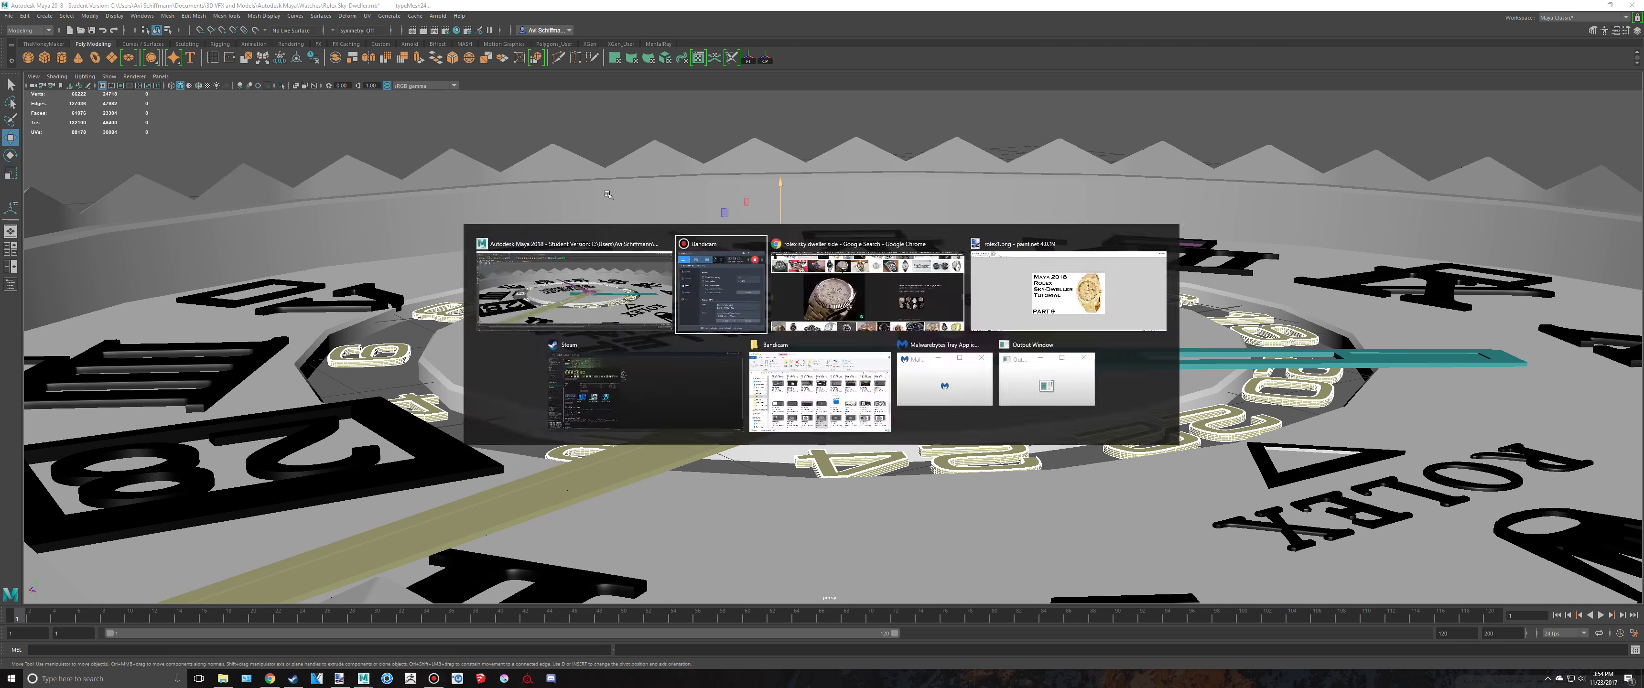
pyautogui.keyDown('alt'); pyautogui.click(592, 236); pyautogui.keyUp('alt')
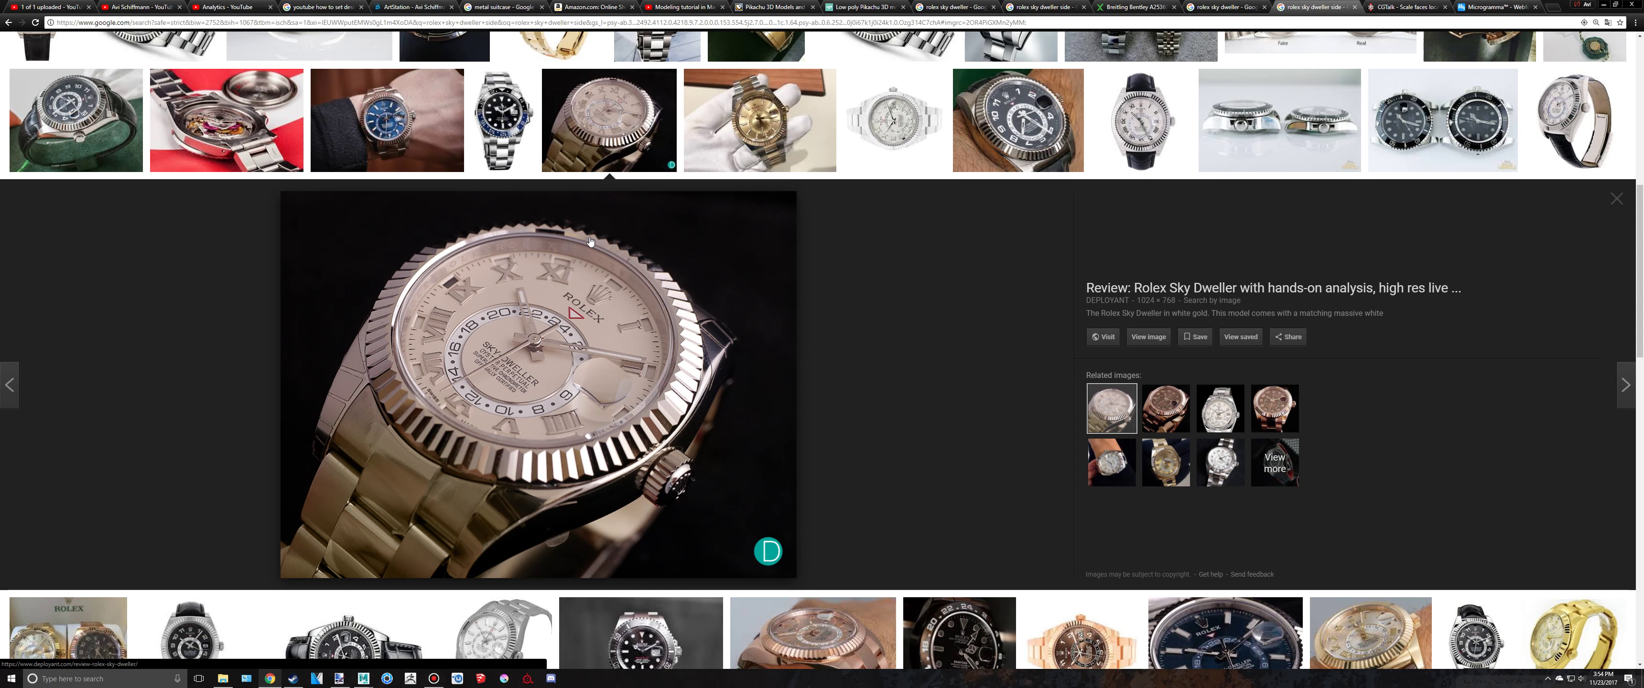
pyautogui.scroll(5, 591, 241)
pyautogui.scroll(-4, 661, 266)
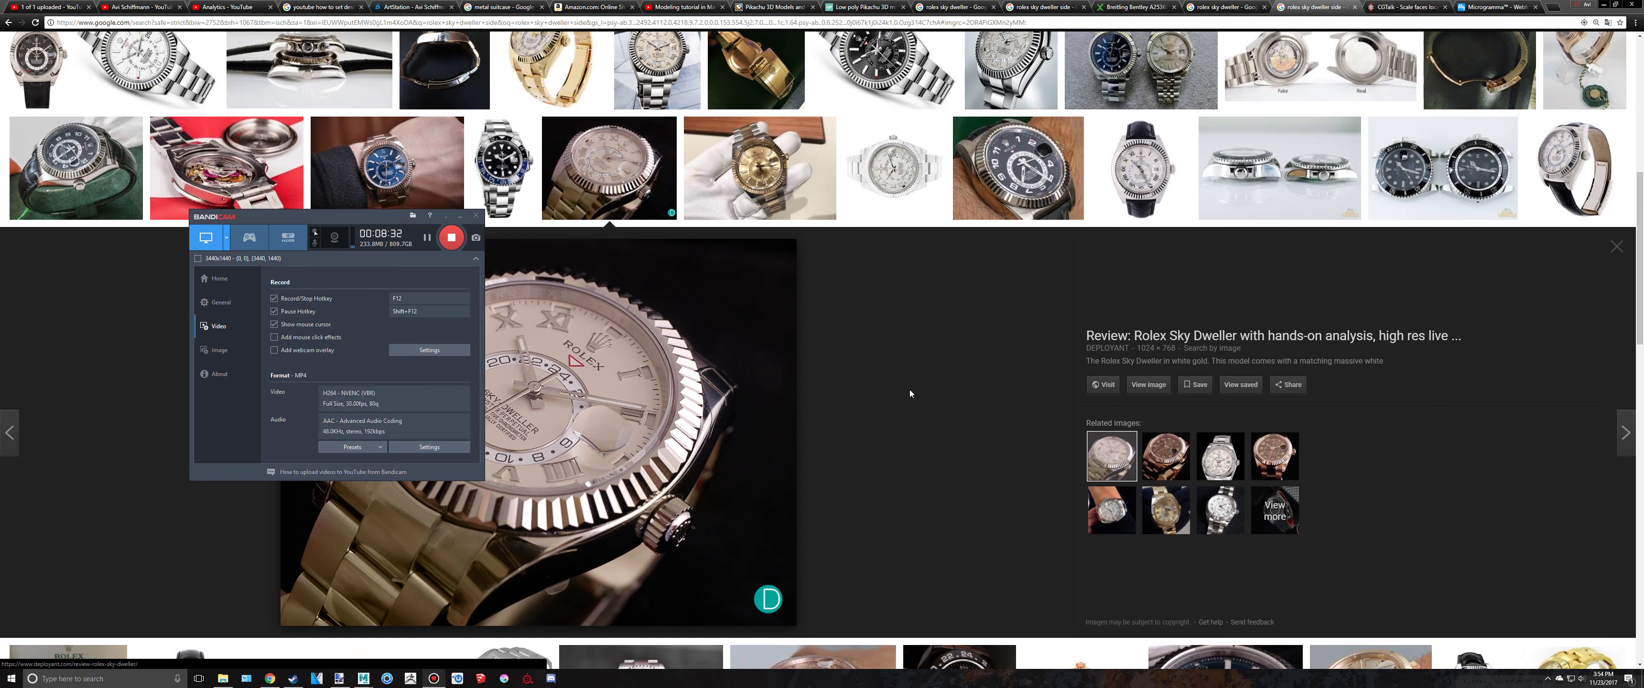
pyautogui.hotkey('alt', 'Tab')
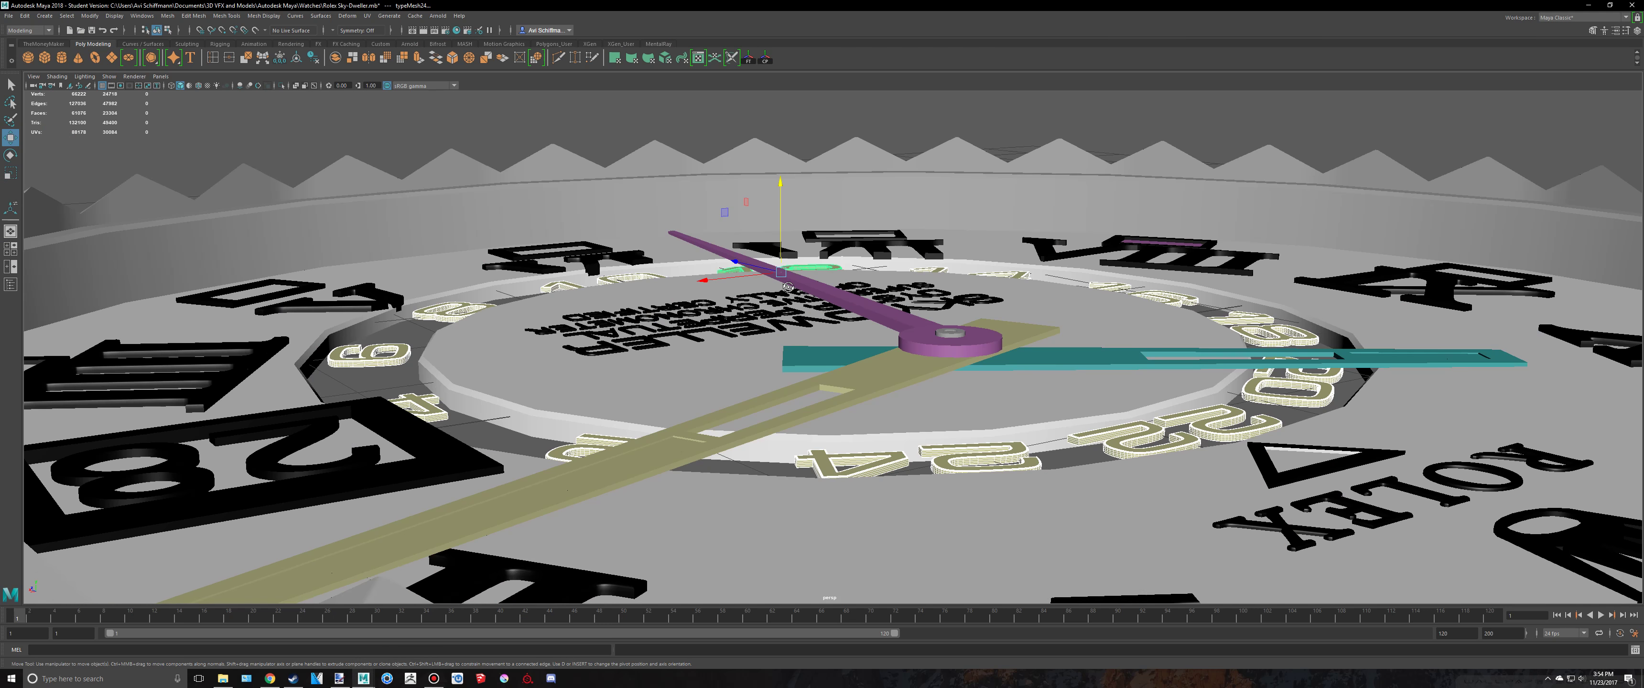
# Fine-tune the height of the selected numerals on the ring with a slight downward move
pyautogui.scroll(2, 784, 287)
pyautogui.moveTo(811, 169); pyautogui.dragTo(811, 174)
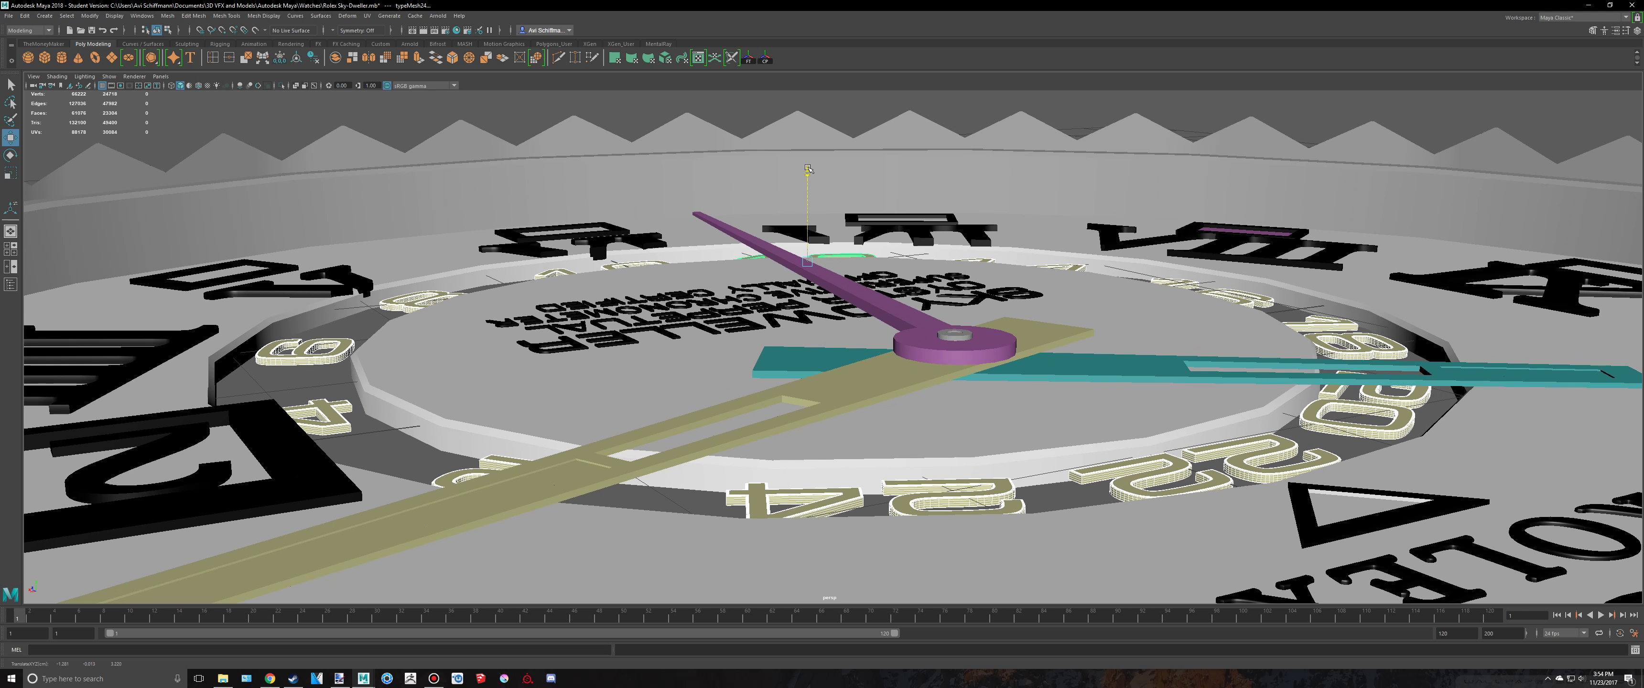
pyautogui.scroll(-3, 579, 363)
pyautogui.scroll(-1, 579, 363)
pyautogui.click(433, 678)
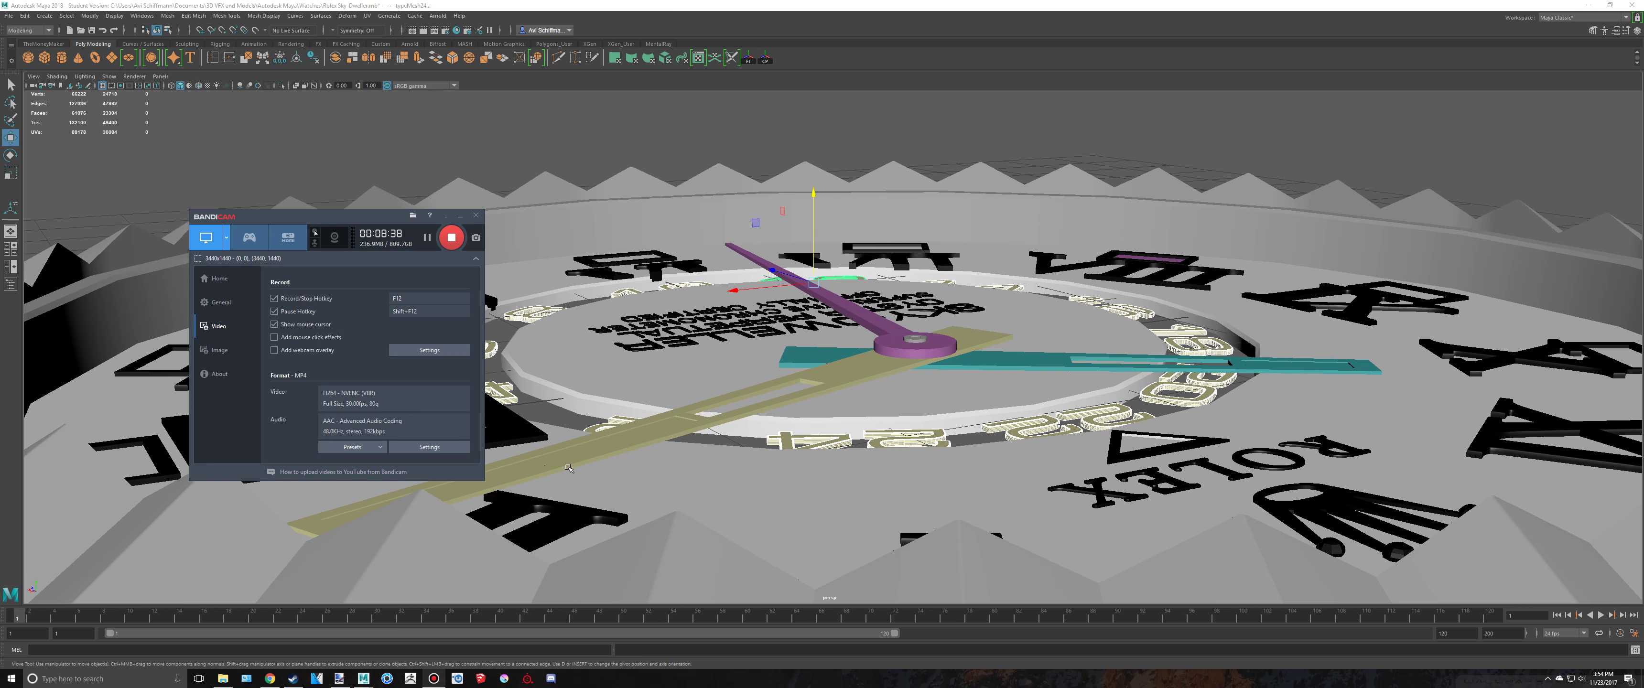
pyautogui.scroll(-3, 626, 423)
pyautogui.scroll(-3, 627, 423)
pyautogui.keyDown('alt'); pyautogui.moveTo(771, 503); pyautogui.dragTo(1074, 484); pyautogui.keyUp('alt')
pyautogui.keyDown('alt'); pyautogui.moveTo(1206, 399); pyautogui.dragTo(1177, 426); pyautogui.keyUp('alt')
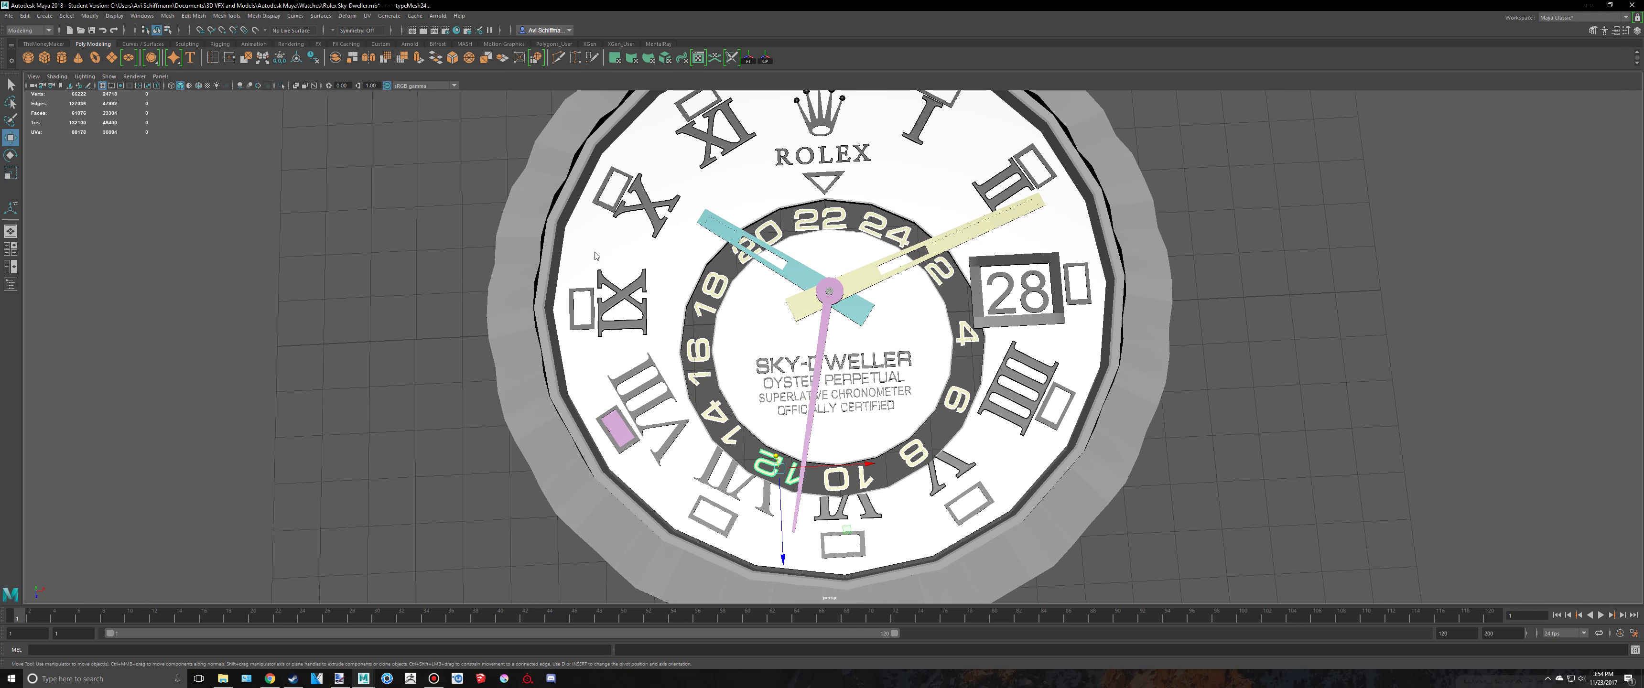
# Restore the full perspective view of the watch and clear the selection of the ring numerals
pyautogui.press('space')
pyautogui.hotkey('alt', 'Tab')
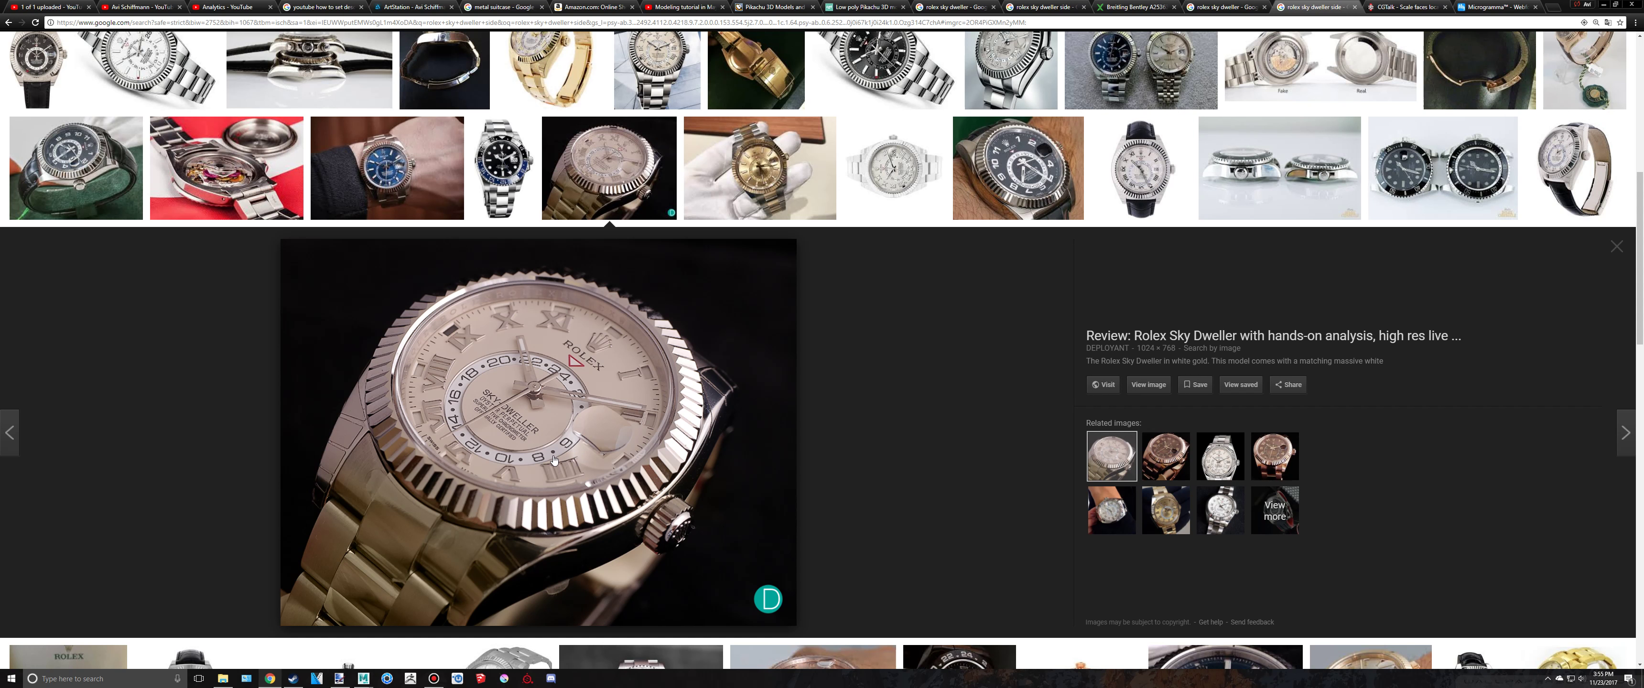
pyautogui.hotkey('alt', 'Tab')
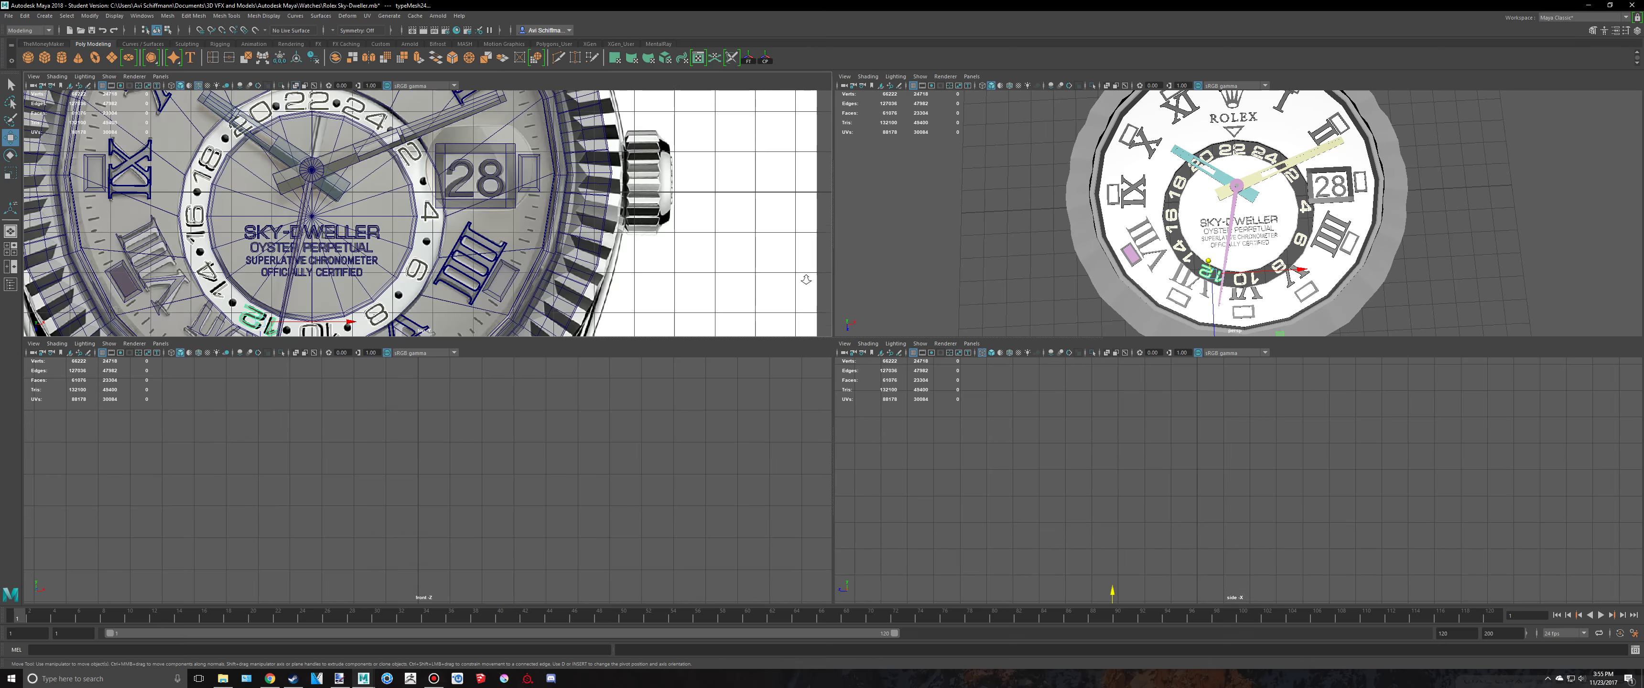
pyautogui.press('space')
pyautogui.scroll(-4, 1071, 327)
pyautogui.keyDown('alt'); pyautogui.moveTo(1071, 328); pyautogui.dragTo(1079, 336); pyautogui.keyUp('alt')
pyautogui.click(1106, 308)
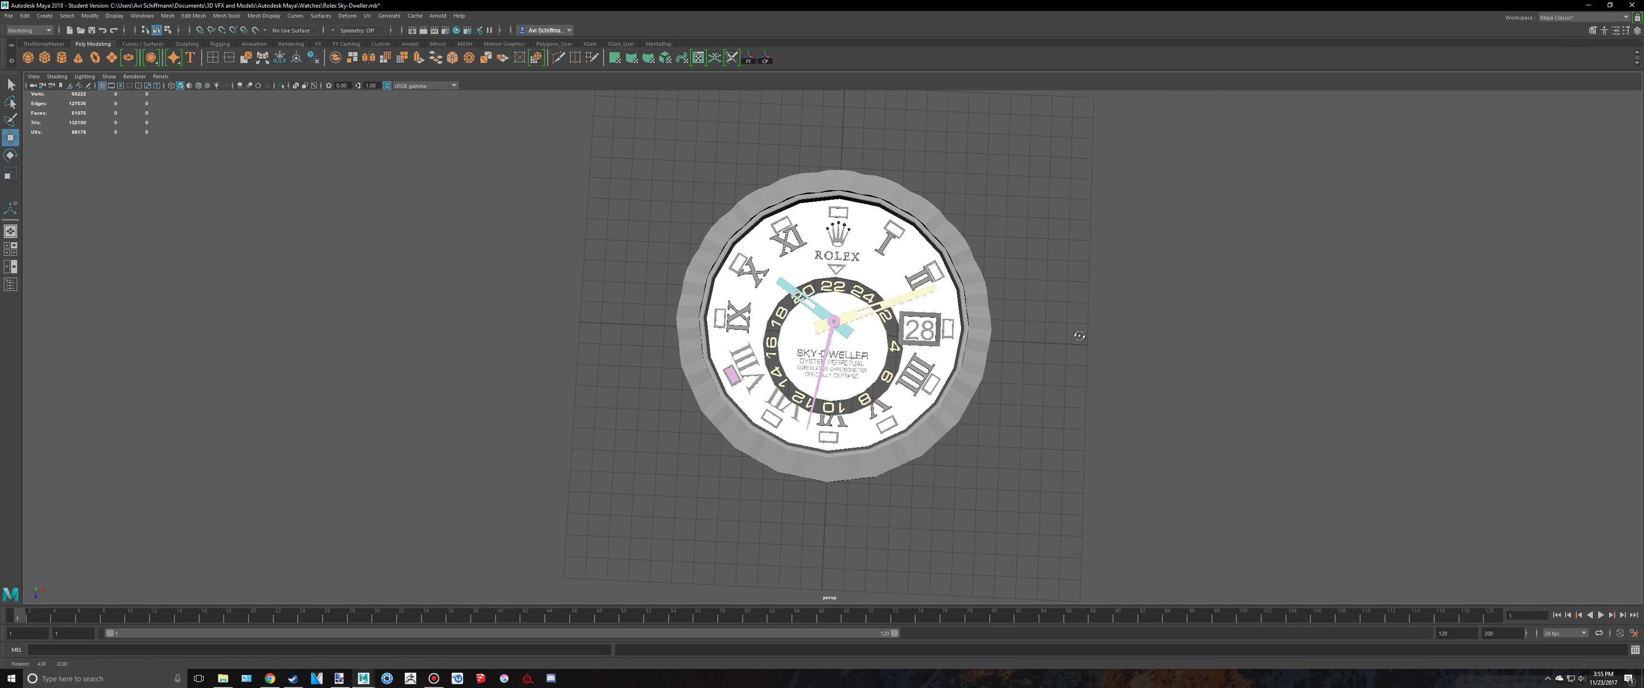
# Compare the modeled dial, numerals and minute markings with the reference image in the top view and the photo in Chrome
pyautogui.keyDown('alt'); pyautogui.moveTo(1100, 337); pyautogui.dragTo(831, 391, button='right'); pyautogui.keyUp('alt')
pyautogui.press('space')
pyautogui.press('space')
pyautogui.scroll(-3, 692, 151)
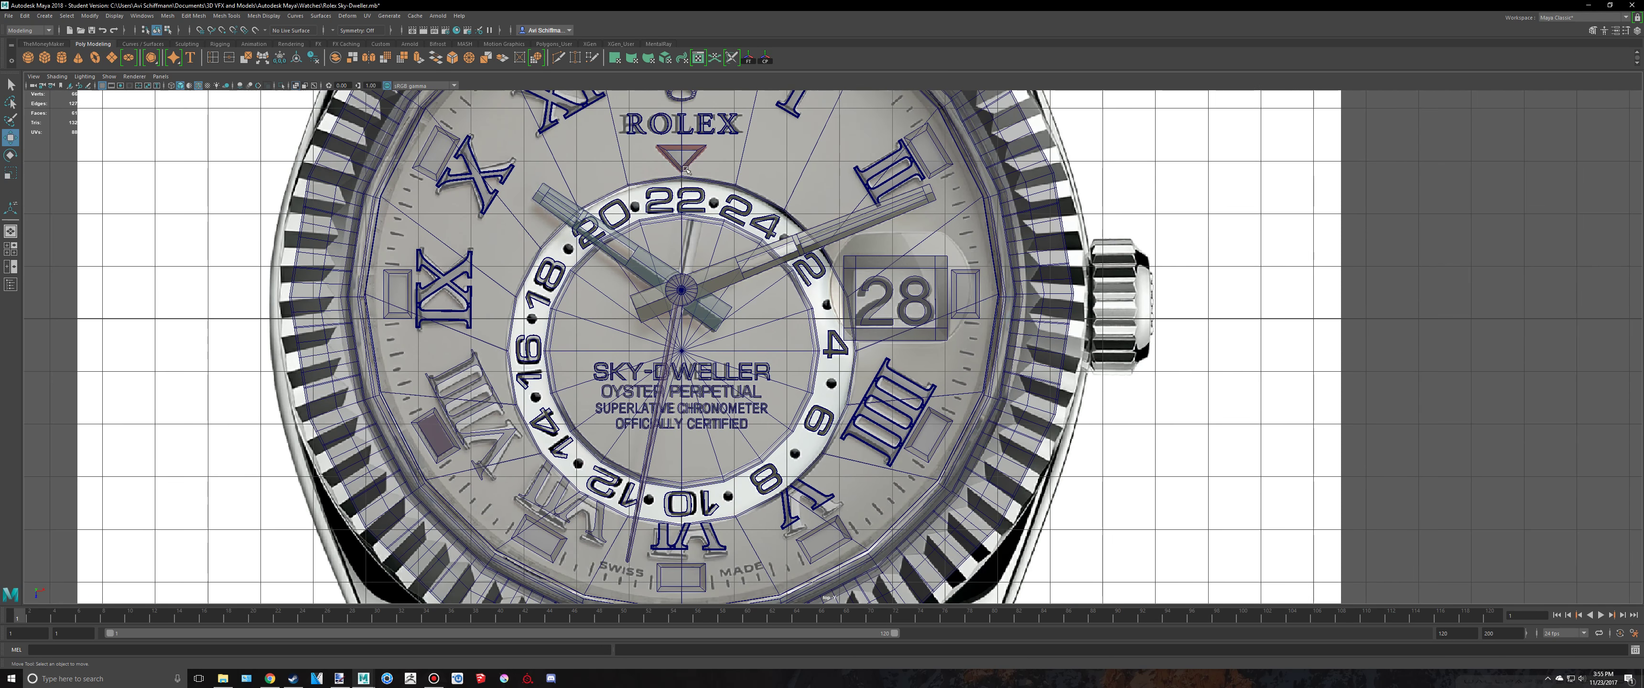
pyautogui.scroll(-1, 696, 240)
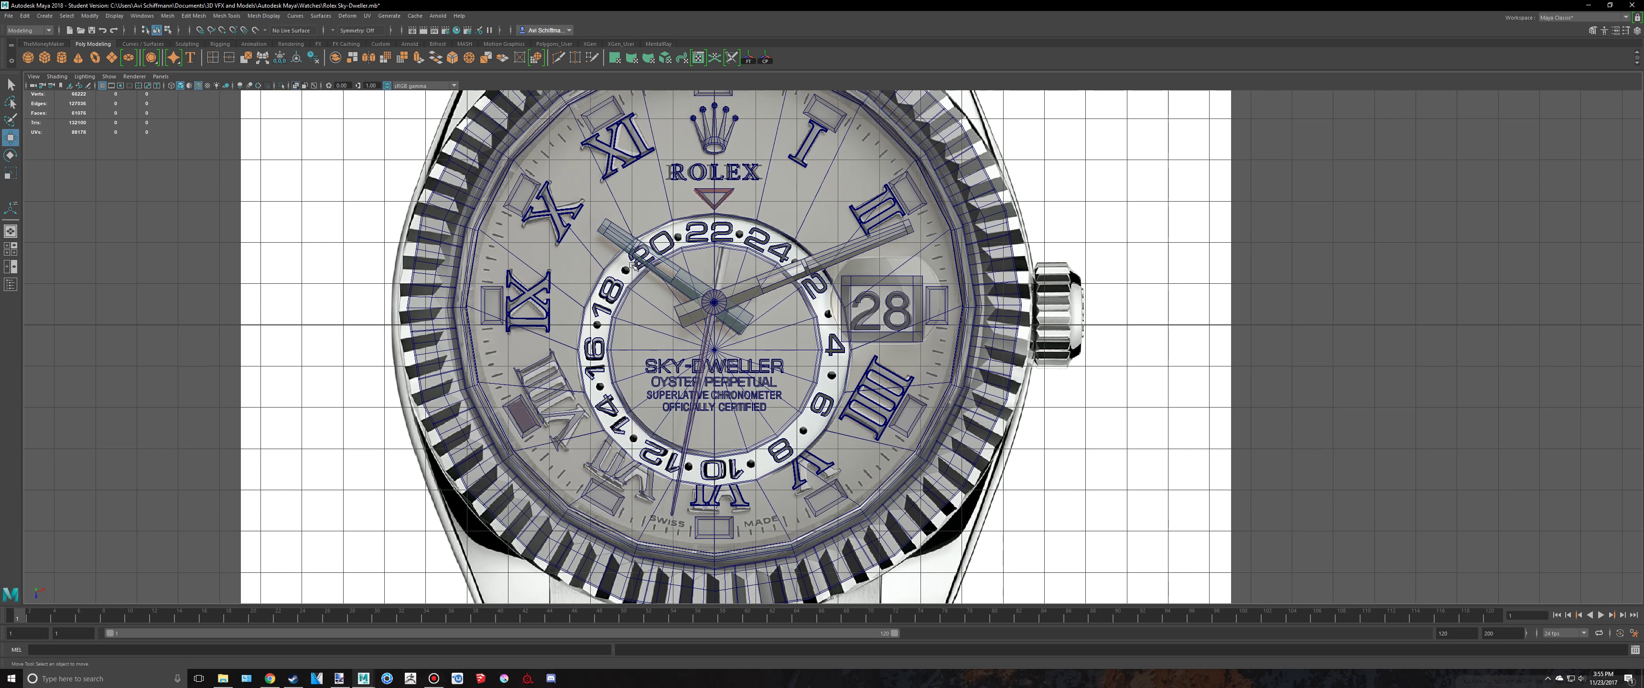
pyautogui.keyDown('alt'); pyautogui.moveTo(727, 212); pyautogui.dragTo(758, 411, button='middle'); pyautogui.keyUp('alt')
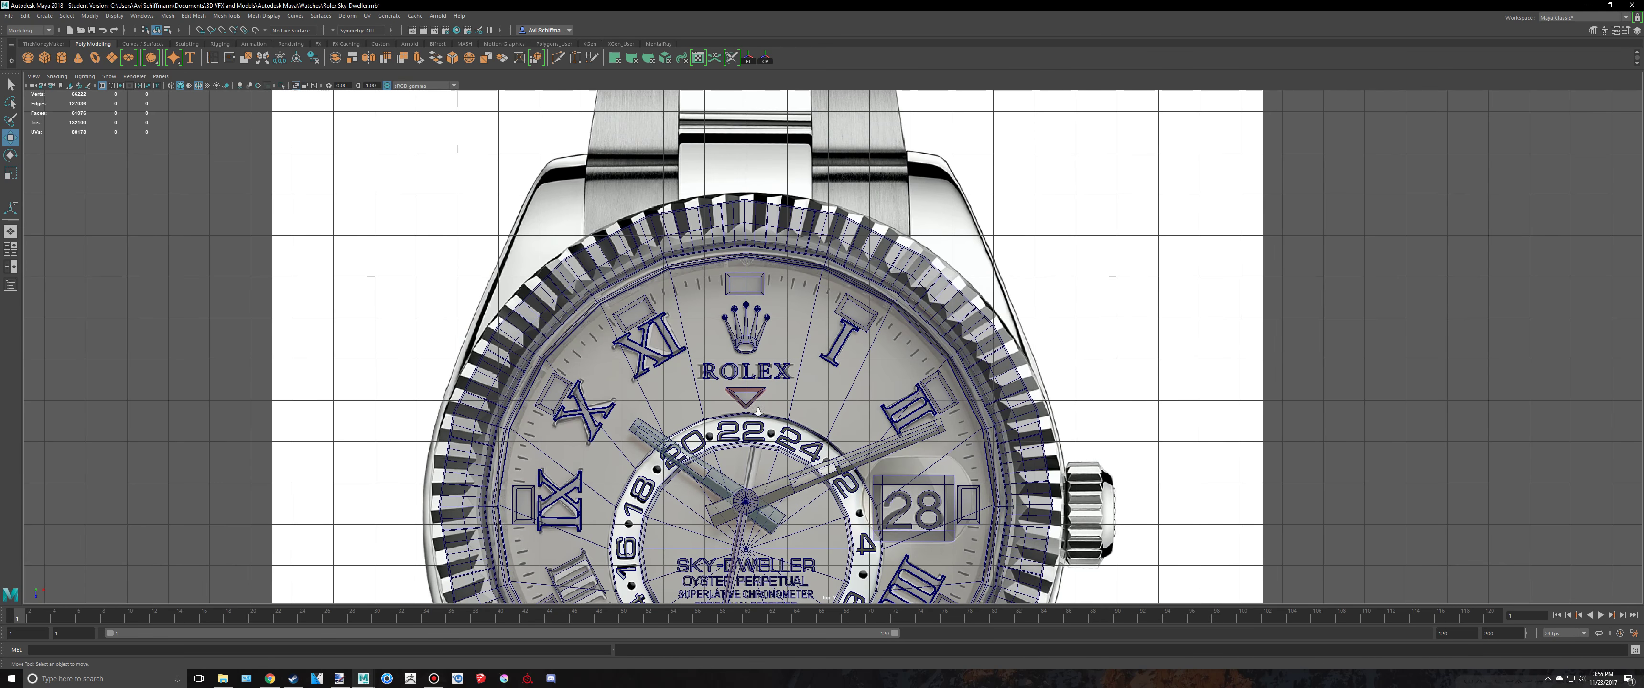
pyautogui.scroll(3, 757, 411)
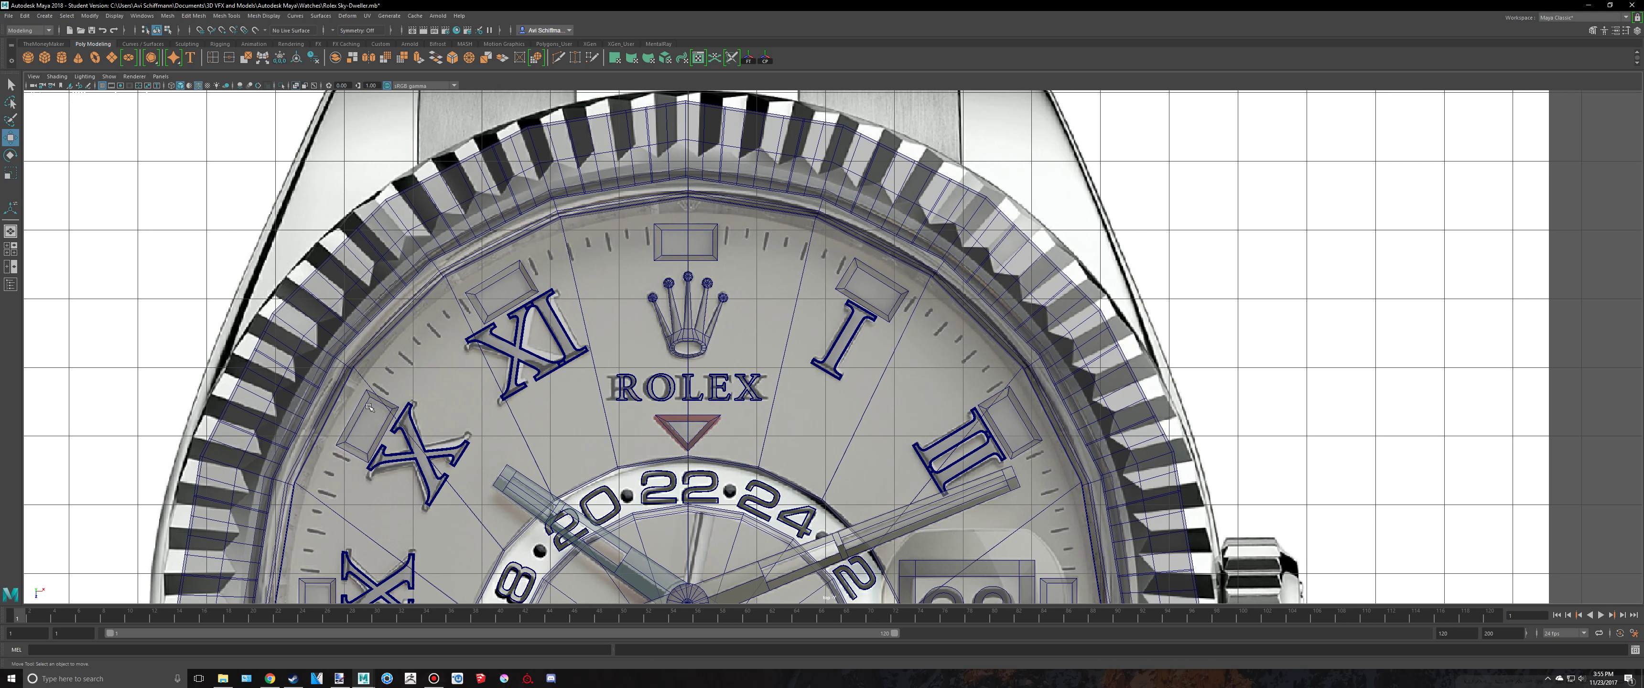
pyautogui.keyDown('alt'); pyautogui.moveTo(368, 406); pyautogui.dragTo(473, 144, button='middle'); pyautogui.keyUp('alt')
pyautogui.keyDown('alt'); pyautogui.moveTo(782, 331); pyautogui.dragTo(789, 214, button='middle'); pyautogui.keyUp('alt')
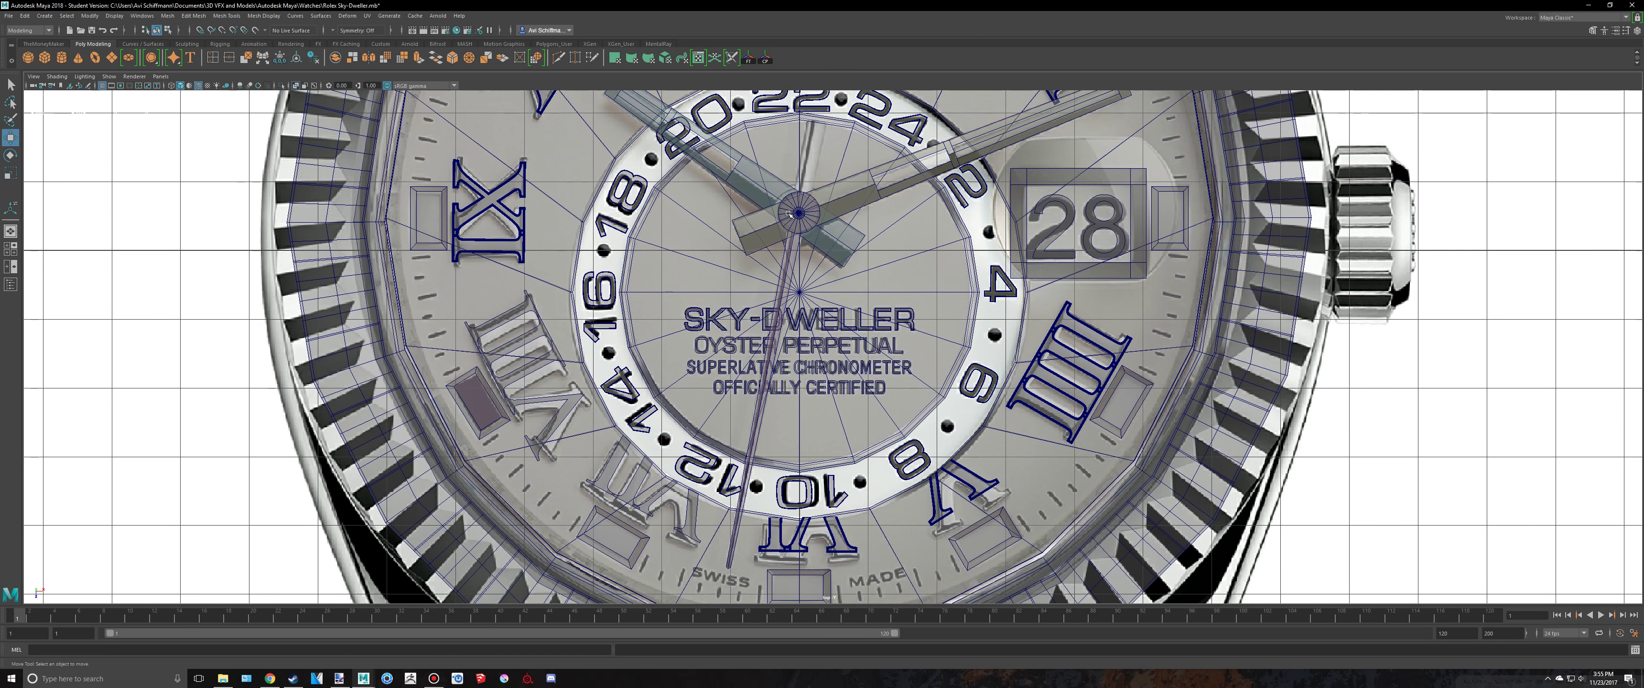
pyautogui.scroll(-3, 789, 213)
pyautogui.scroll(2, 858, 513)
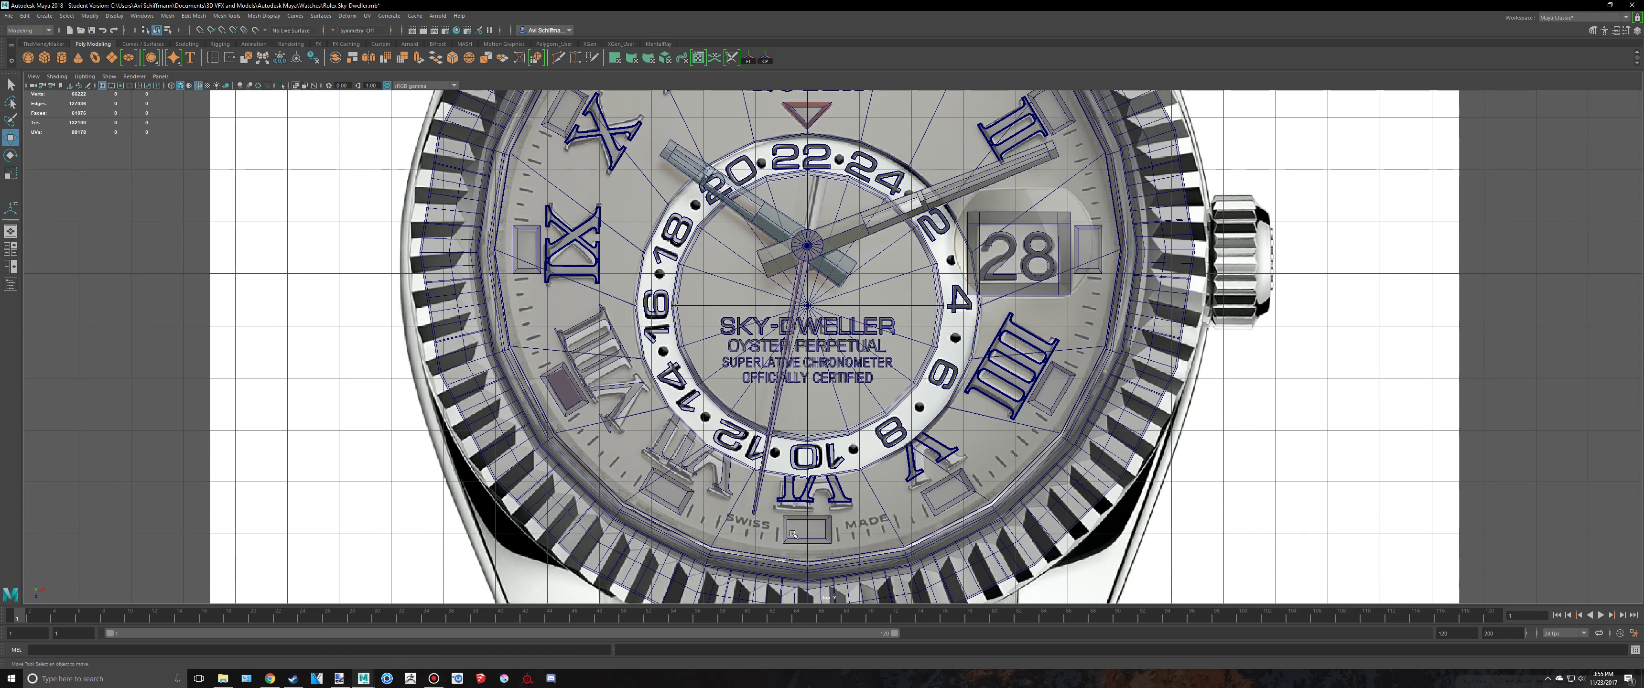
pyautogui.scroll(-3, 1037, 228)
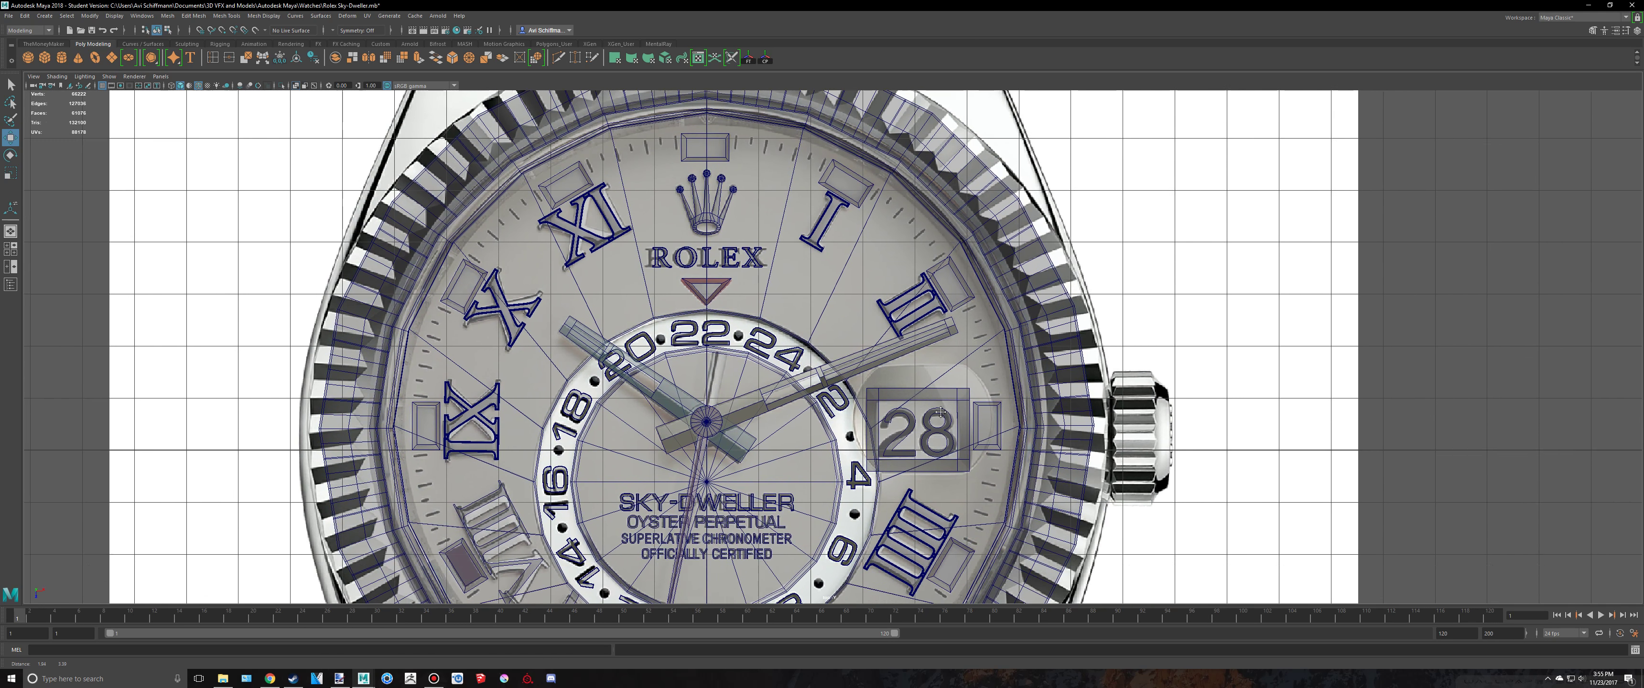
pyautogui.keyDown('alt'); pyautogui.moveTo(1037, 228); pyautogui.dragTo(892, 220, button='middle'); pyautogui.keyUp('alt')
pyautogui.scroll(3, 891, 220)
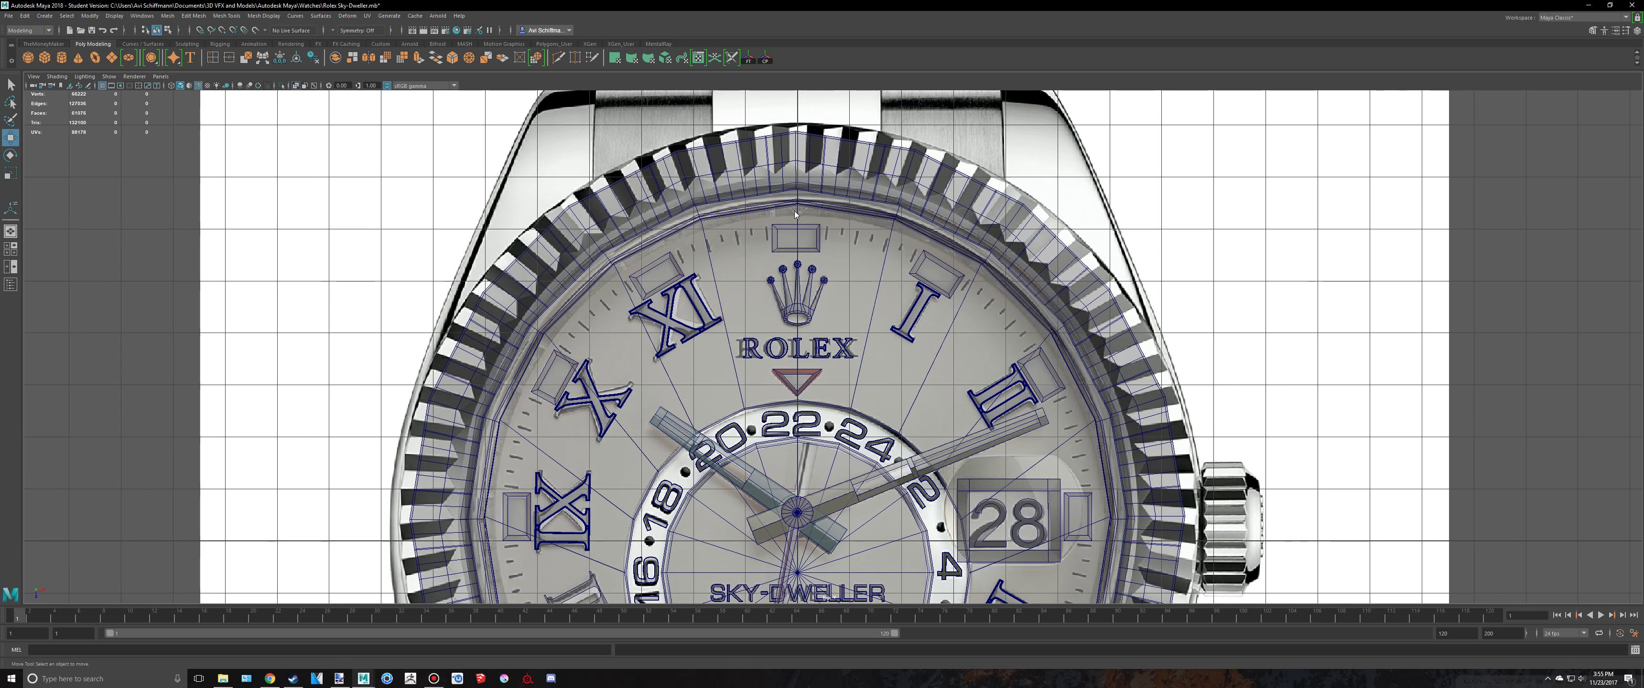
pyautogui.hotkey('alt', 'Tab')
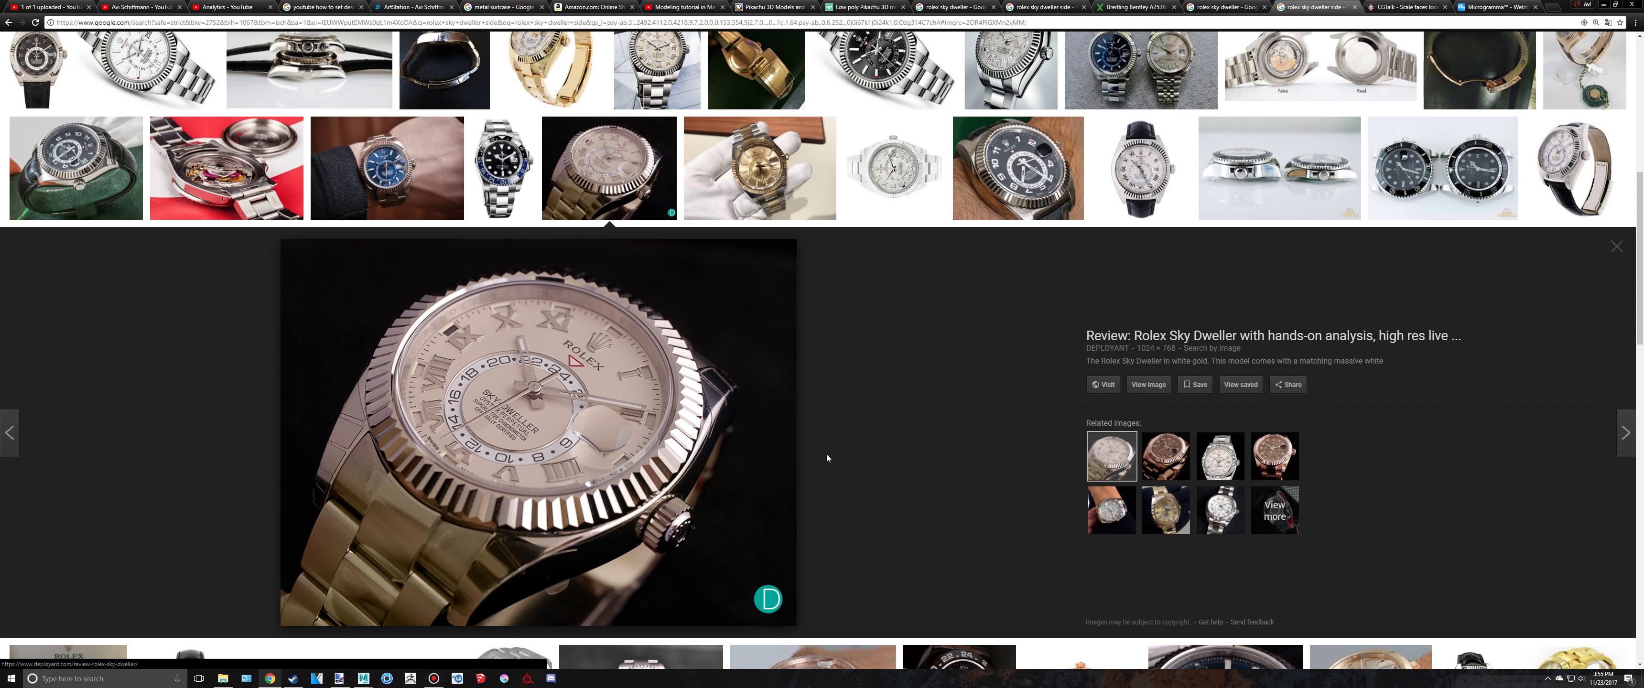
pyautogui.hotkey('alt', 'Tab')
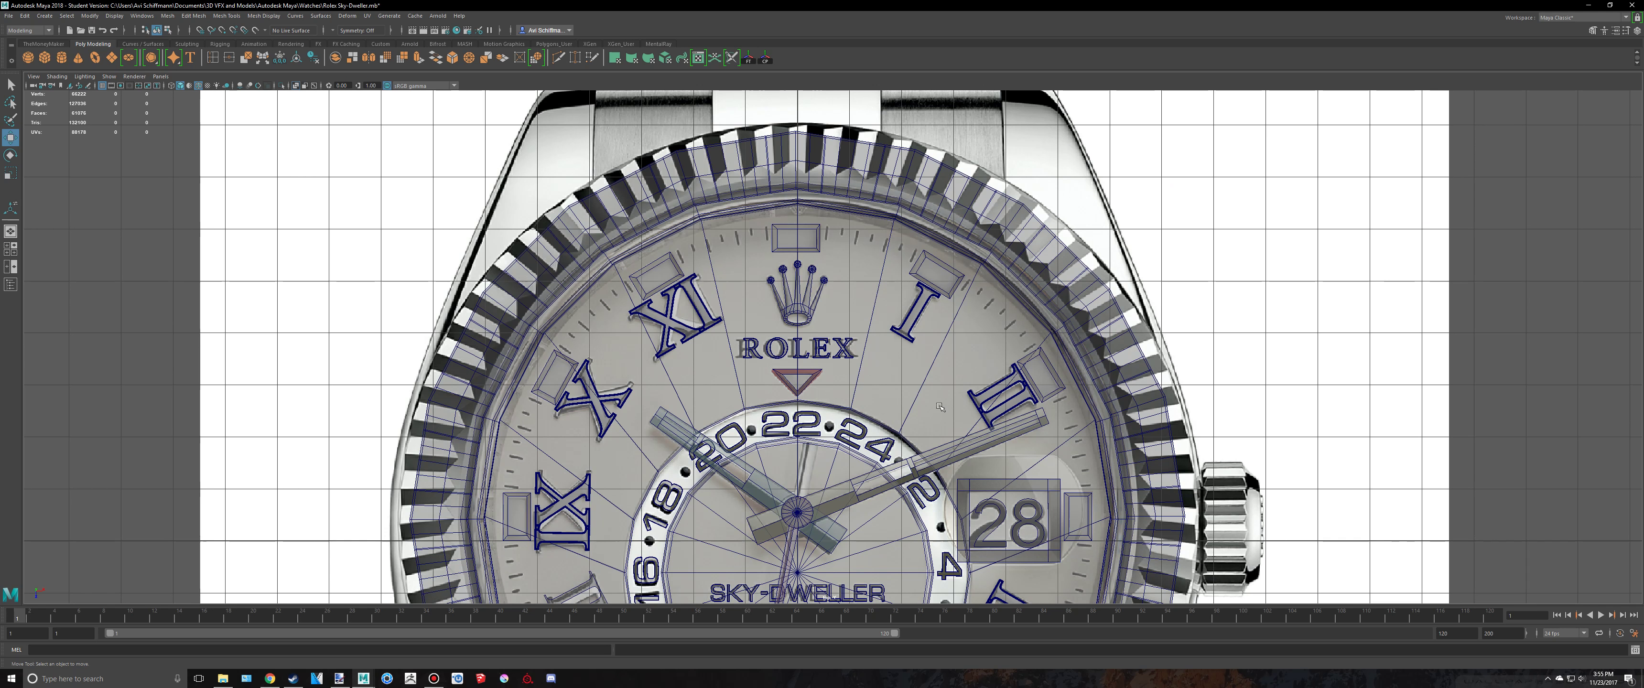
# Examine the whole watch in the top view, including the case, crown and bracelet of the reference image
pyautogui.scroll(-8, 955, 449)
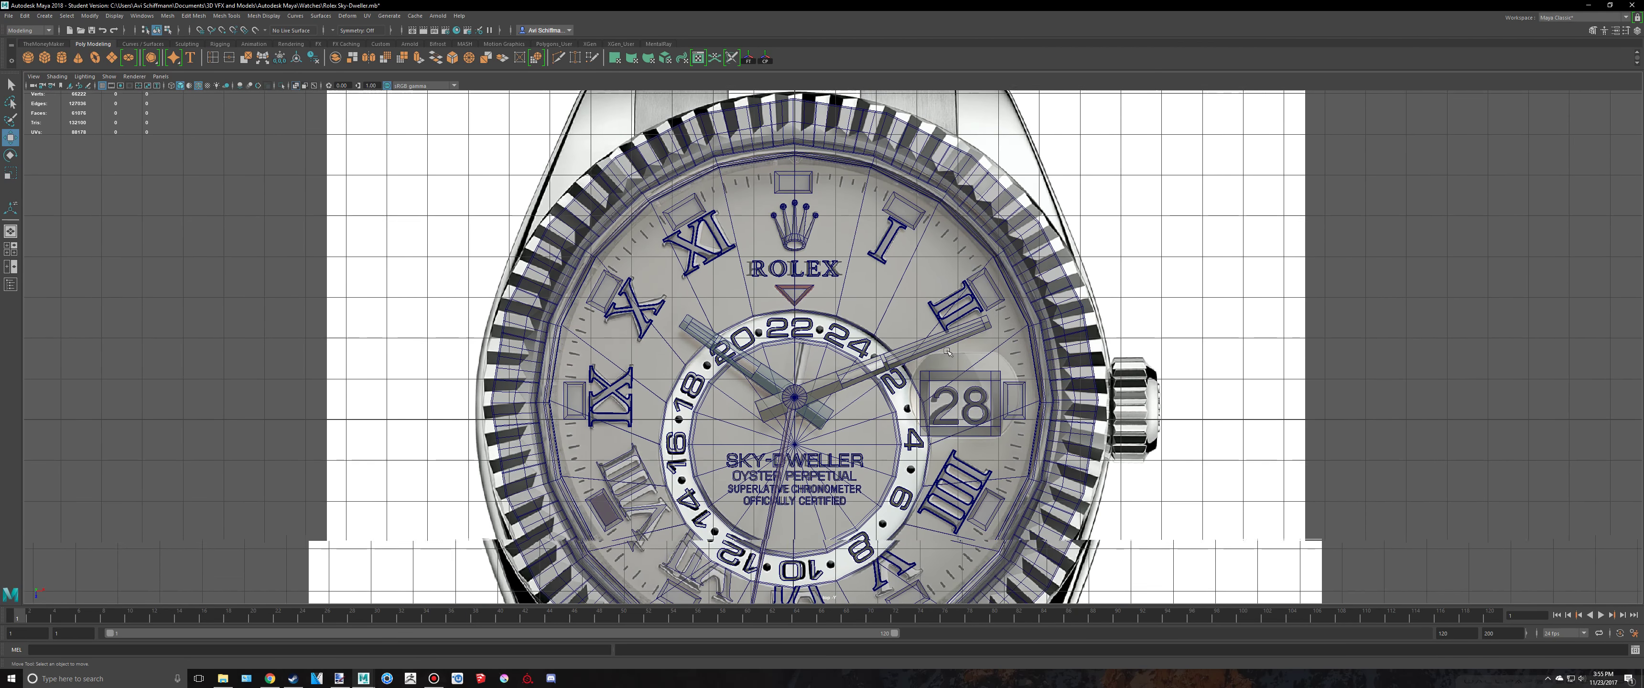
pyautogui.scroll(-5, 943, 341)
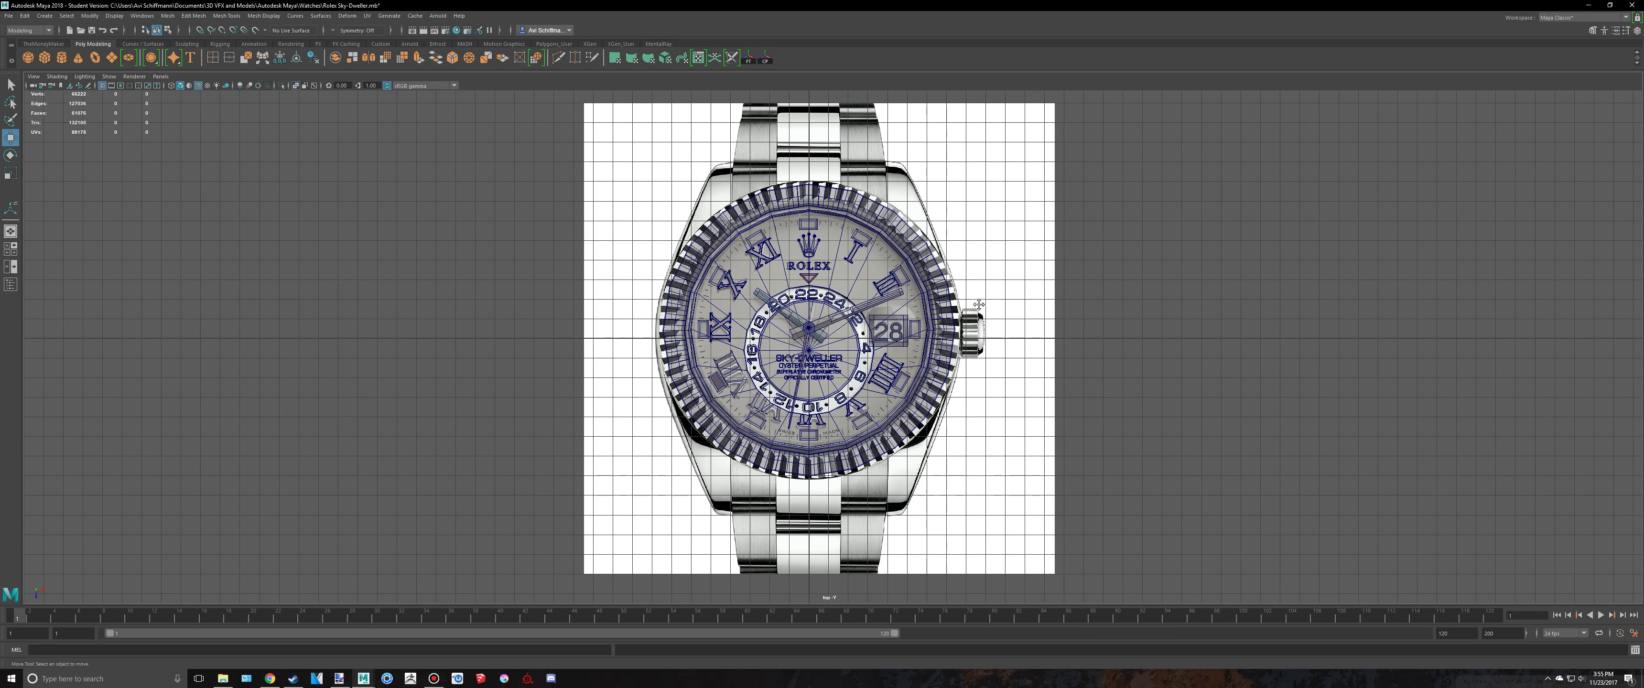
pyautogui.scroll(2, 936, 345)
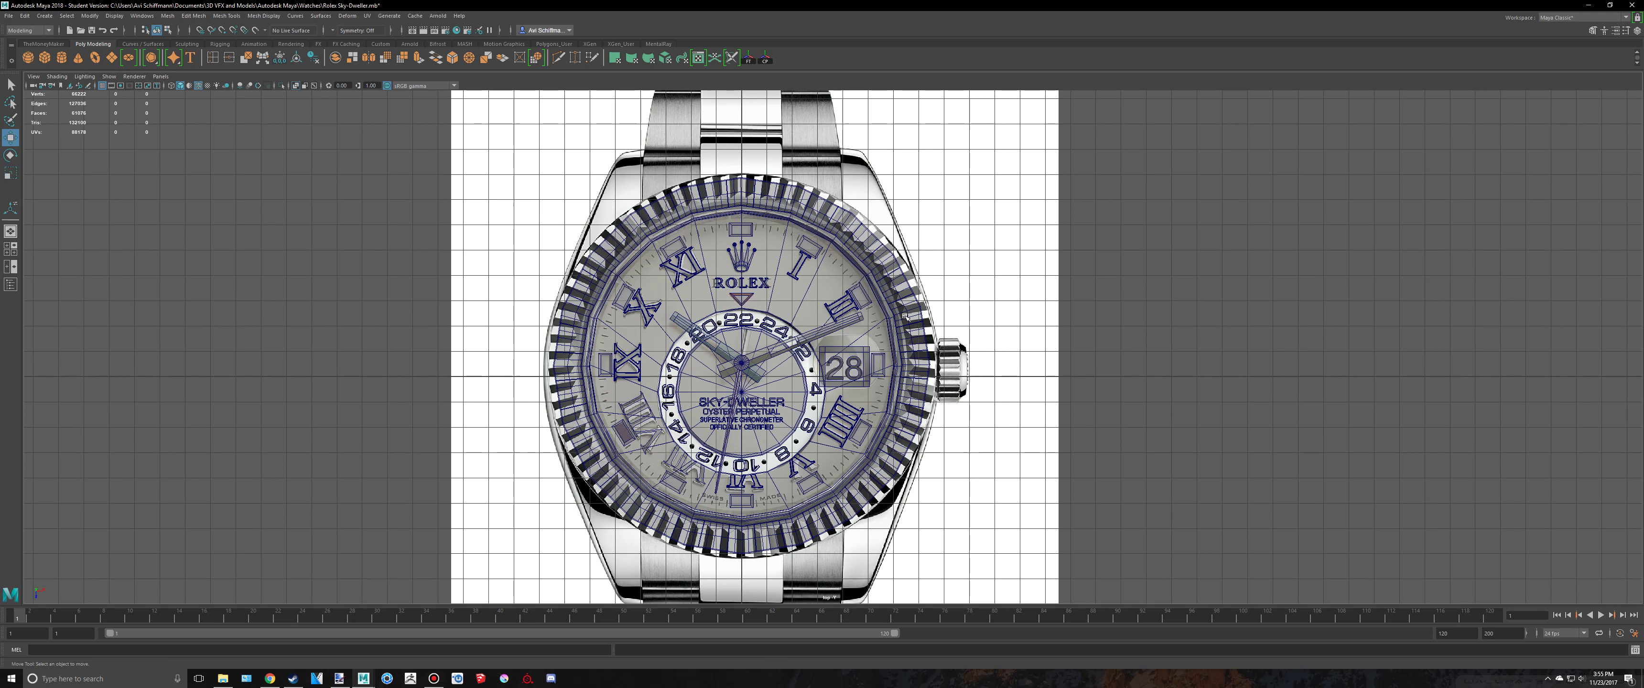
pyautogui.scroll(-3, 898, 244)
pyautogui.scroll(2, 938, 287)
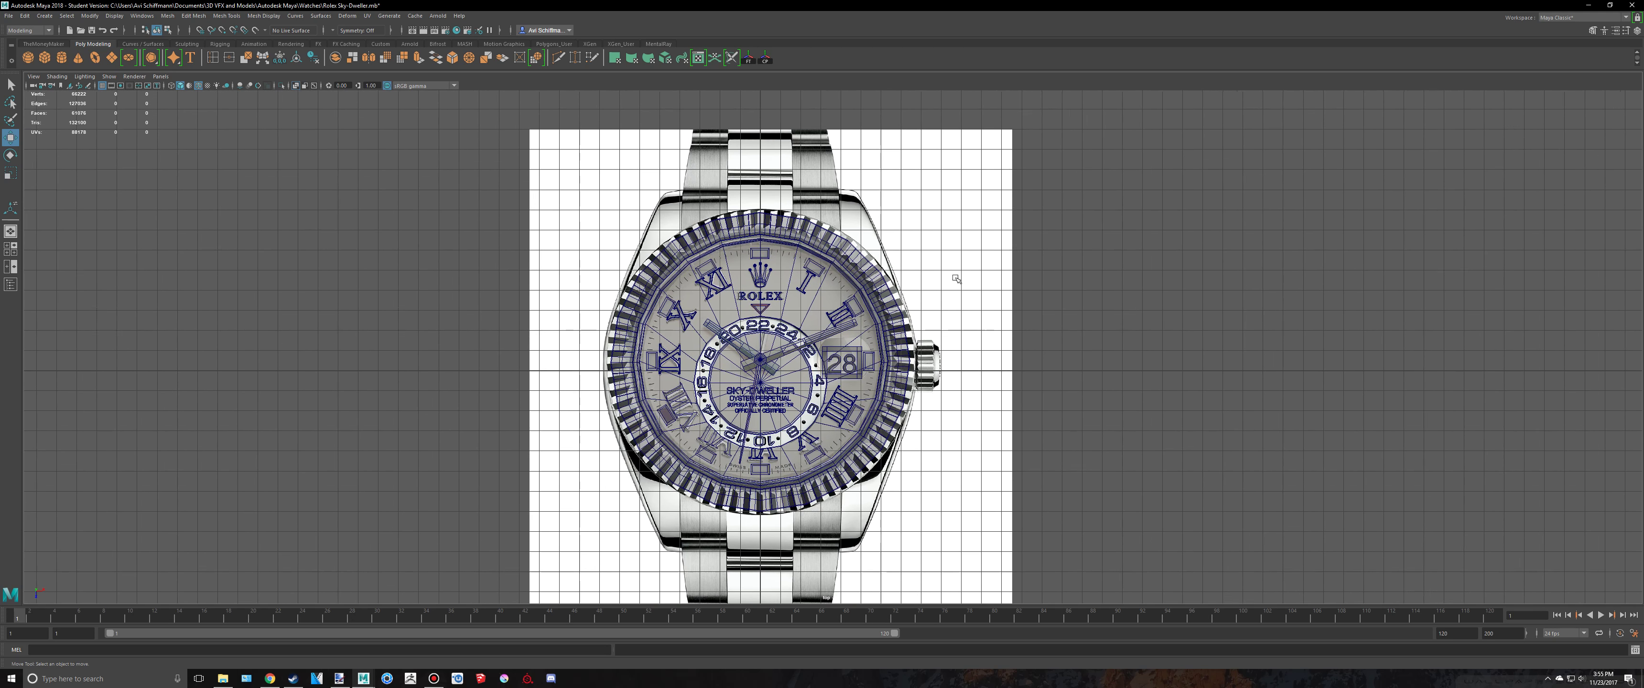
pyautogui.keyDown('alt'); pyautogui.moveTo(963, 424); pyautogui.dragTo(933, 239, button='middle'); pyautogui.keyUp('alt')
pyautogui.scroll(-4, 855, 358)
pyautogui.keyDown('alt'); pyautogui.moveTo(871, 313); pyautogui.dragTo(886, 460, button='middle'); pyautogui.keyUp('alt')
# Clear the selection and hide the grid in the top view to see the watch reference image clearly
pyautogui.moveTo(714, 203); pyautogui.dragTo(888, 260)
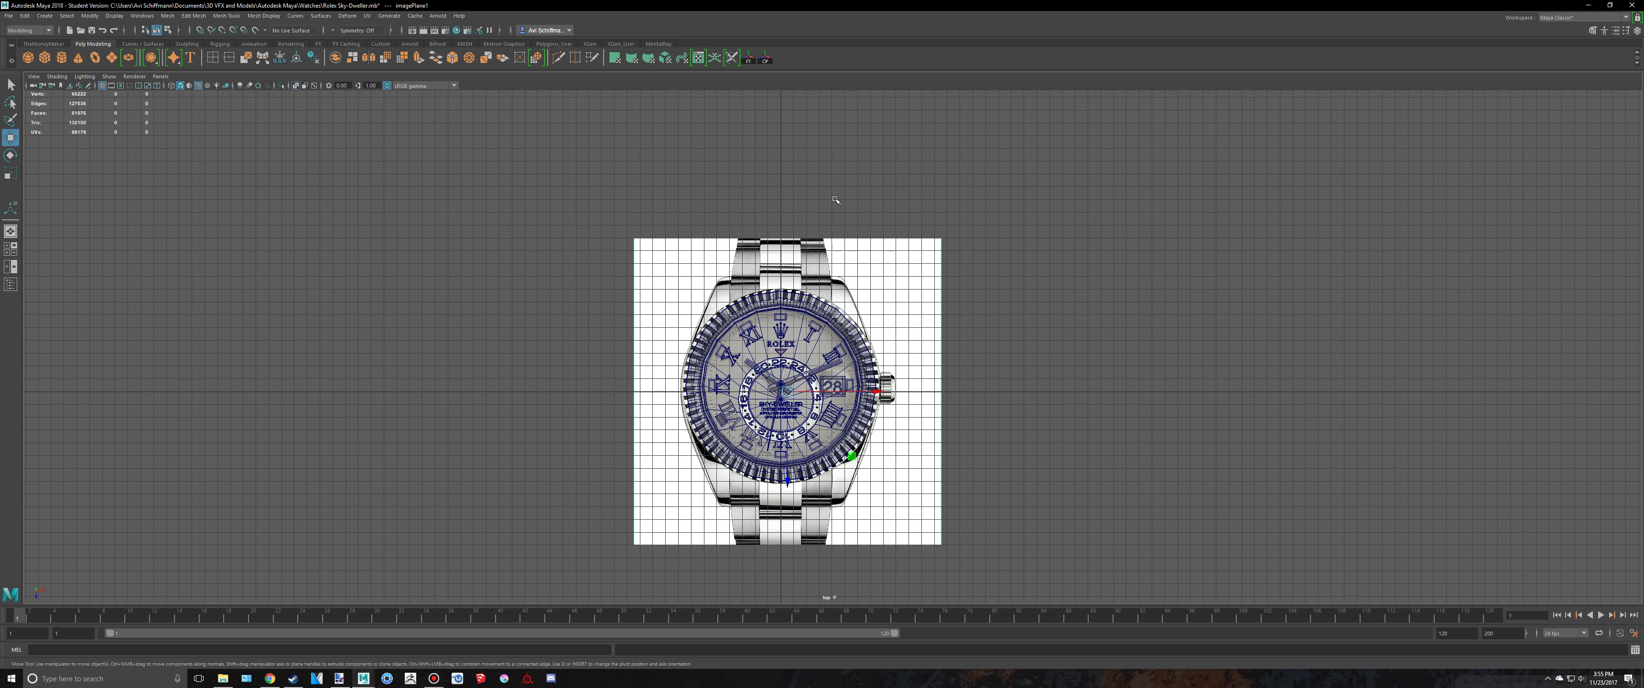
pyautogui.scroll(4, 828, 257)
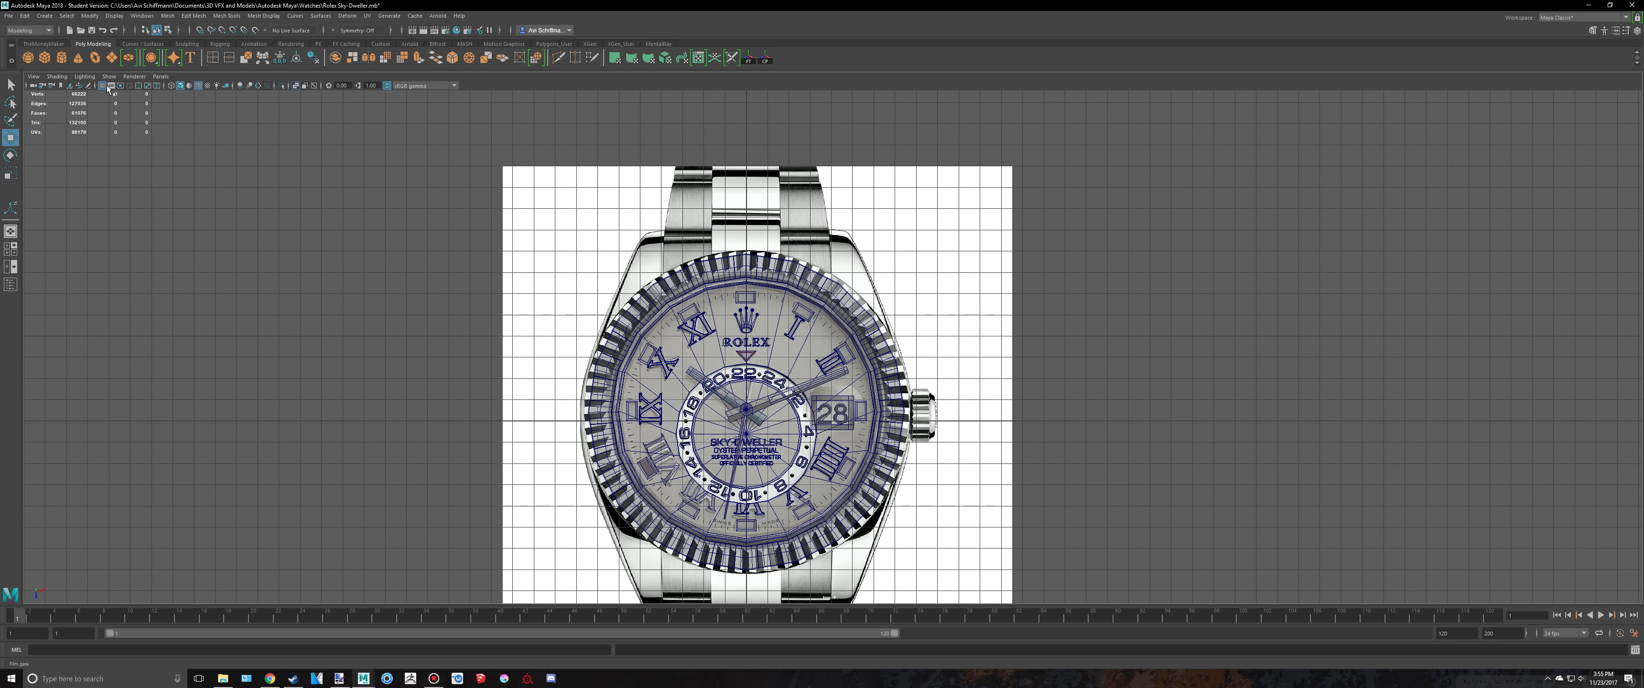
pyautogui.click(103, 86)
pyautogui.scroll(3, 1317, 359)
pyautogui.keyDown('alt'); pyautogui.moveTo(1317, 359); pyautogui.dragTo(1379, 235, button='middle'); pyautogui.keyUp('alt')
pyautogui.scroll(3, 1379, 235)
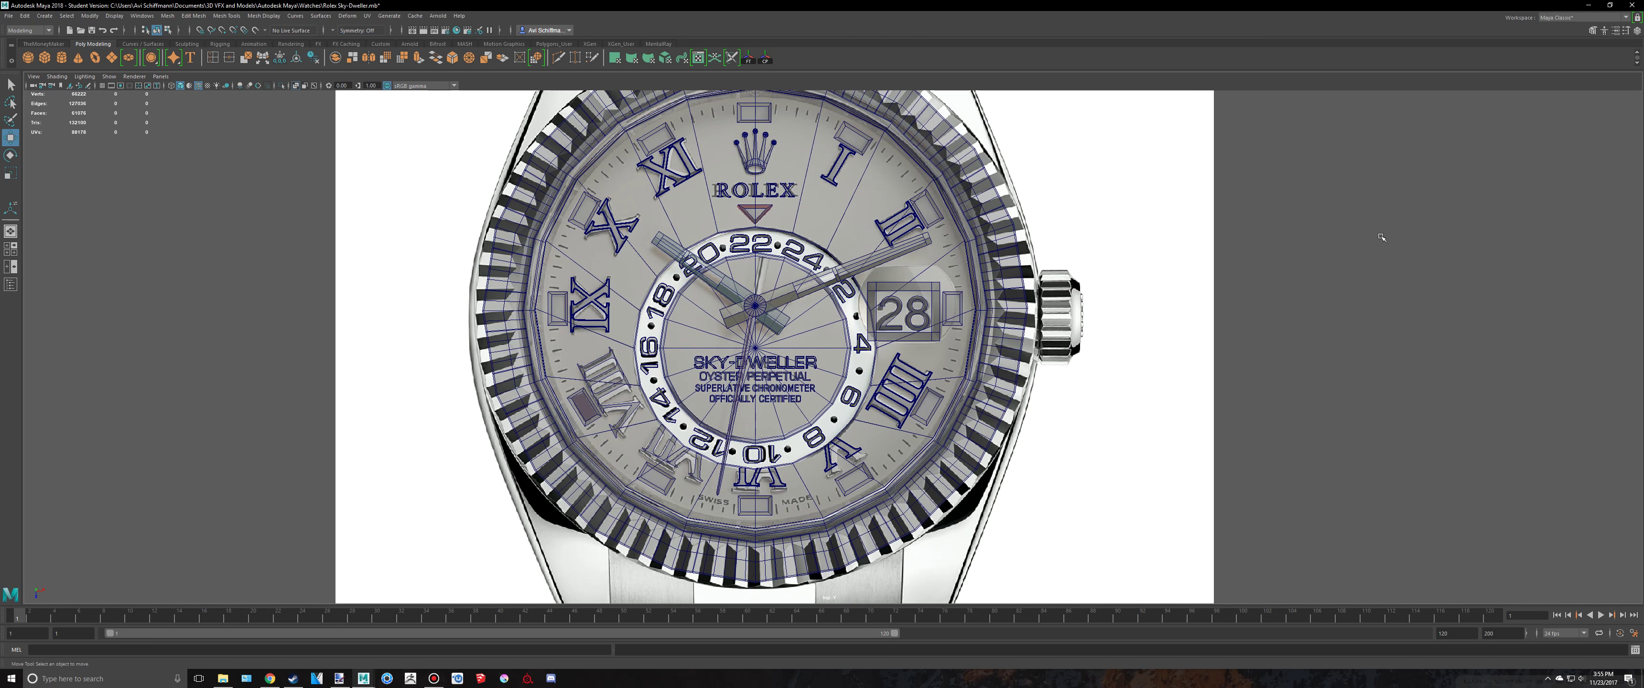
pyautogui.scroll(-3, 1093, 309)
pyautogui.keyDown('alt'); pyautogui.moveTo(972, 464); pyautogui.dragTo(945, 451, button='middle'); pyautogui.keyUp('alt')
pyautogui.press('F12')
pyautogui.hotkey('alt', 'Tab')
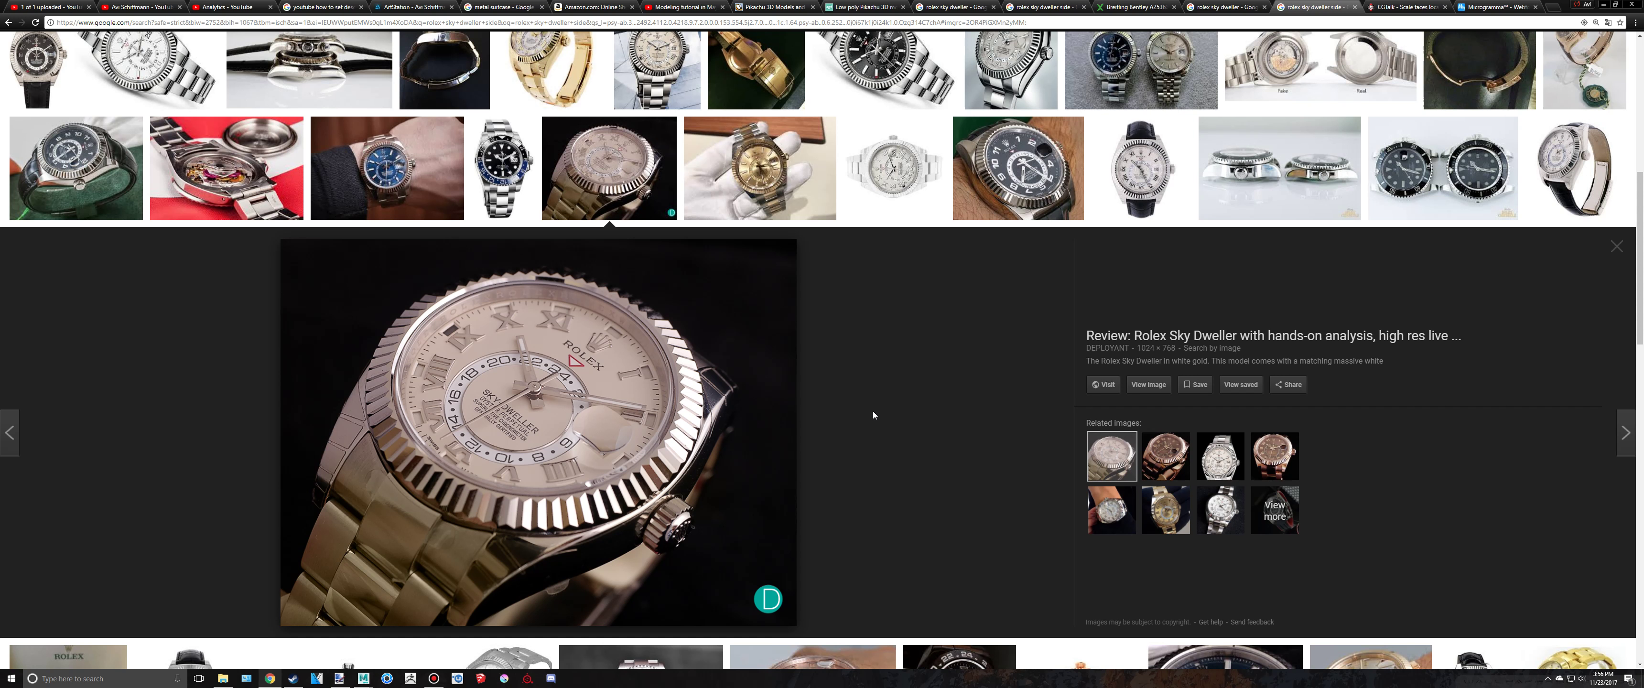
pyautogui.scroll(1, 892, 449)
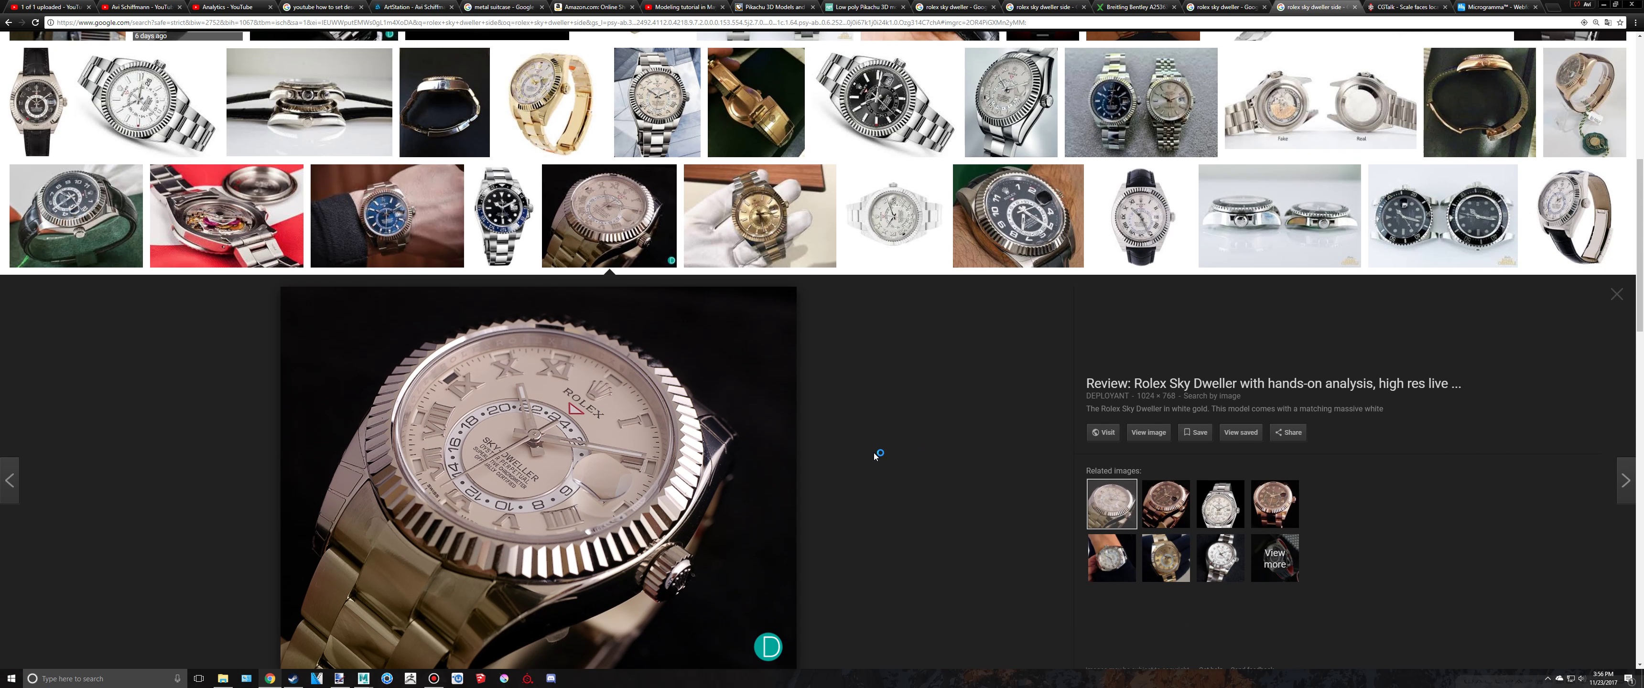
pyautogui.scroll(-1, 875, 456)
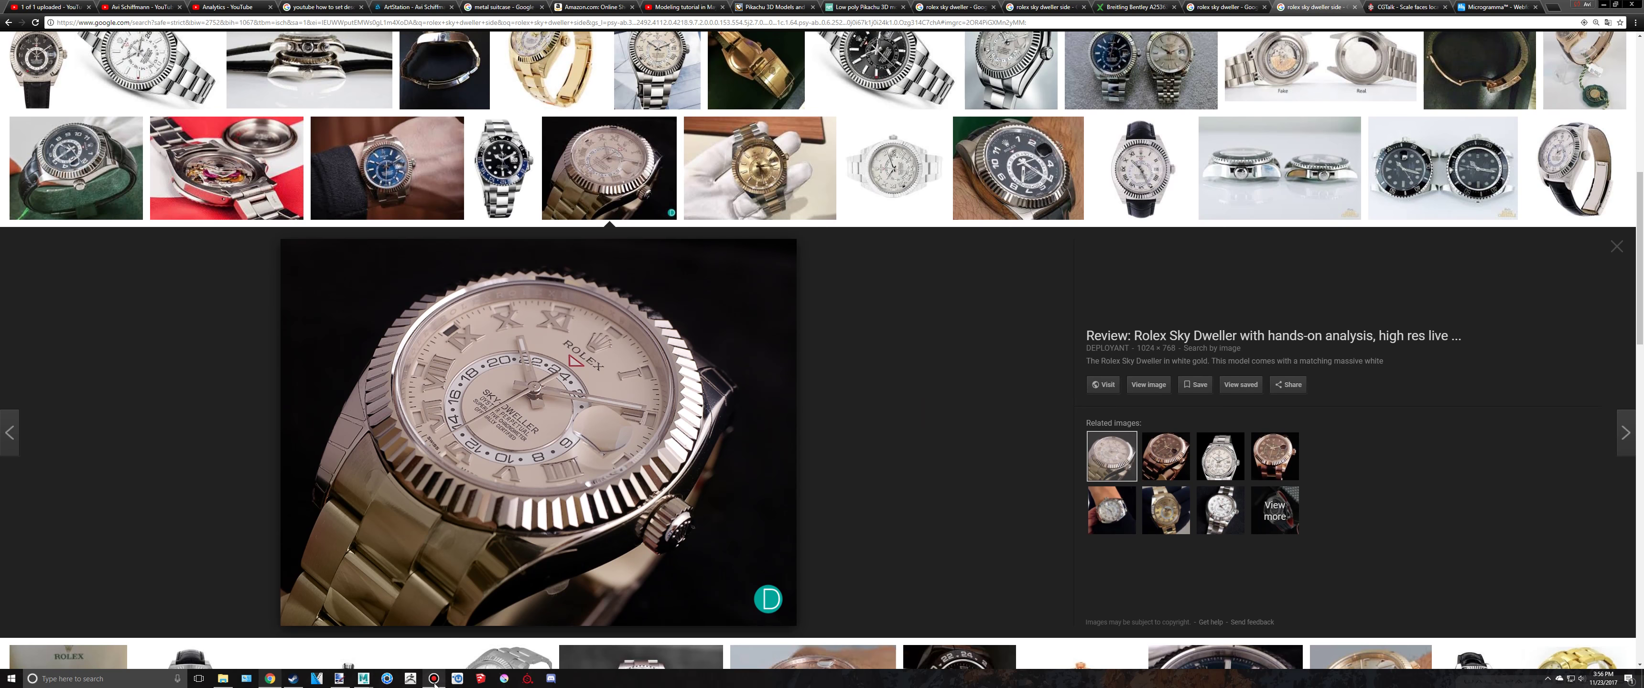